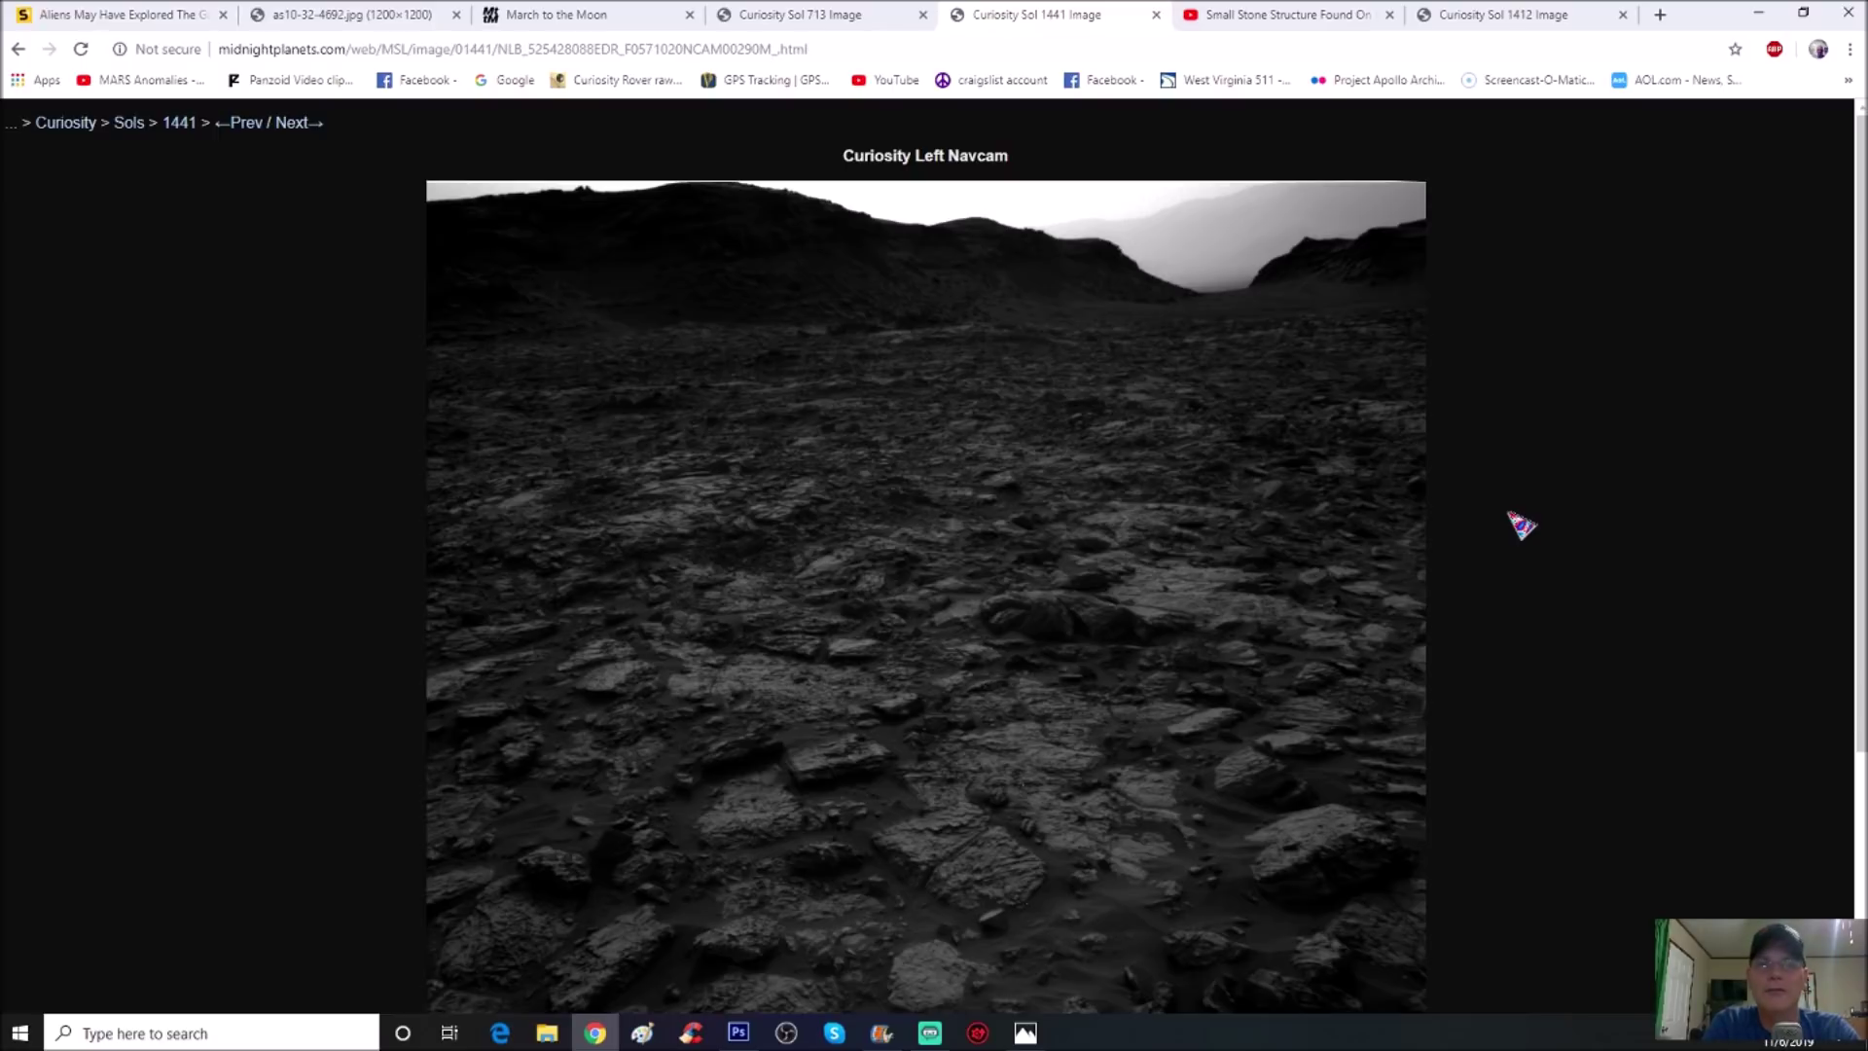
Examine the Curiosity Left Navcam Sol 1441 image enlarged, and return the page to 100% zoom
scroll(853, 386, "up", 5)
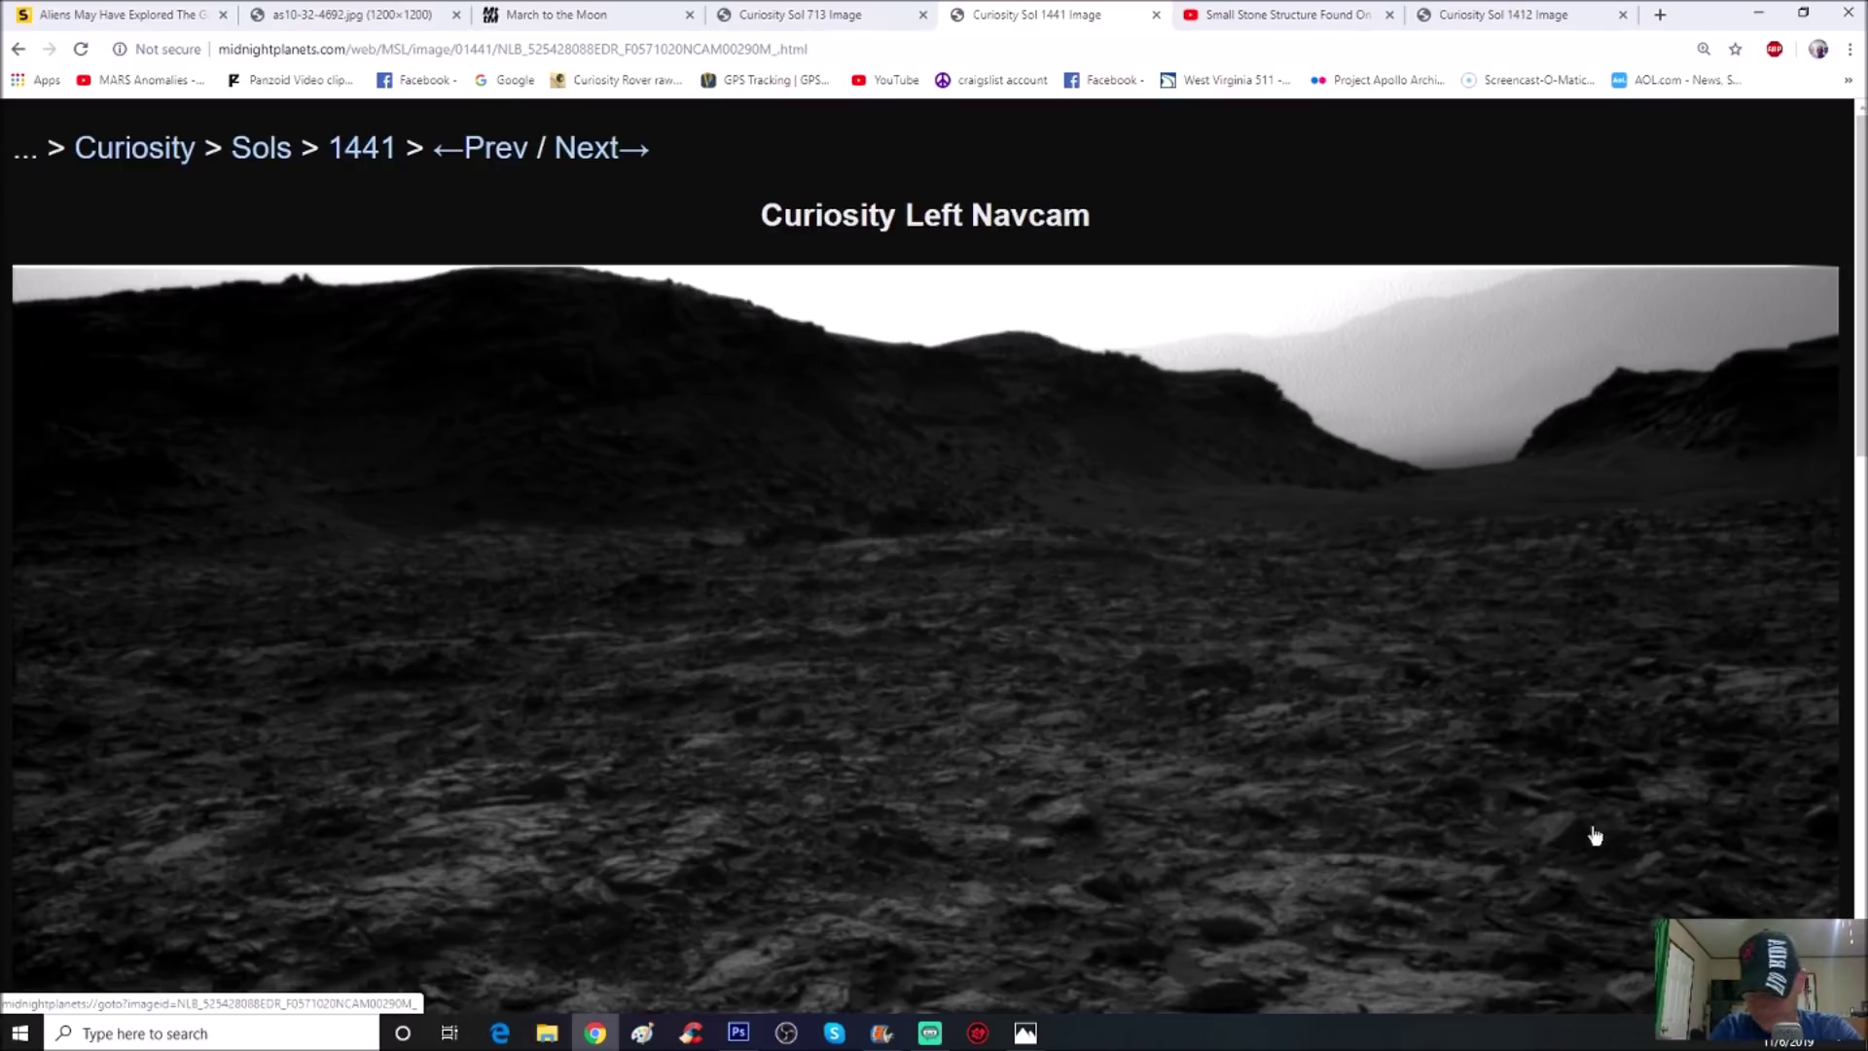
scroll(1714, 788, "up", 2)
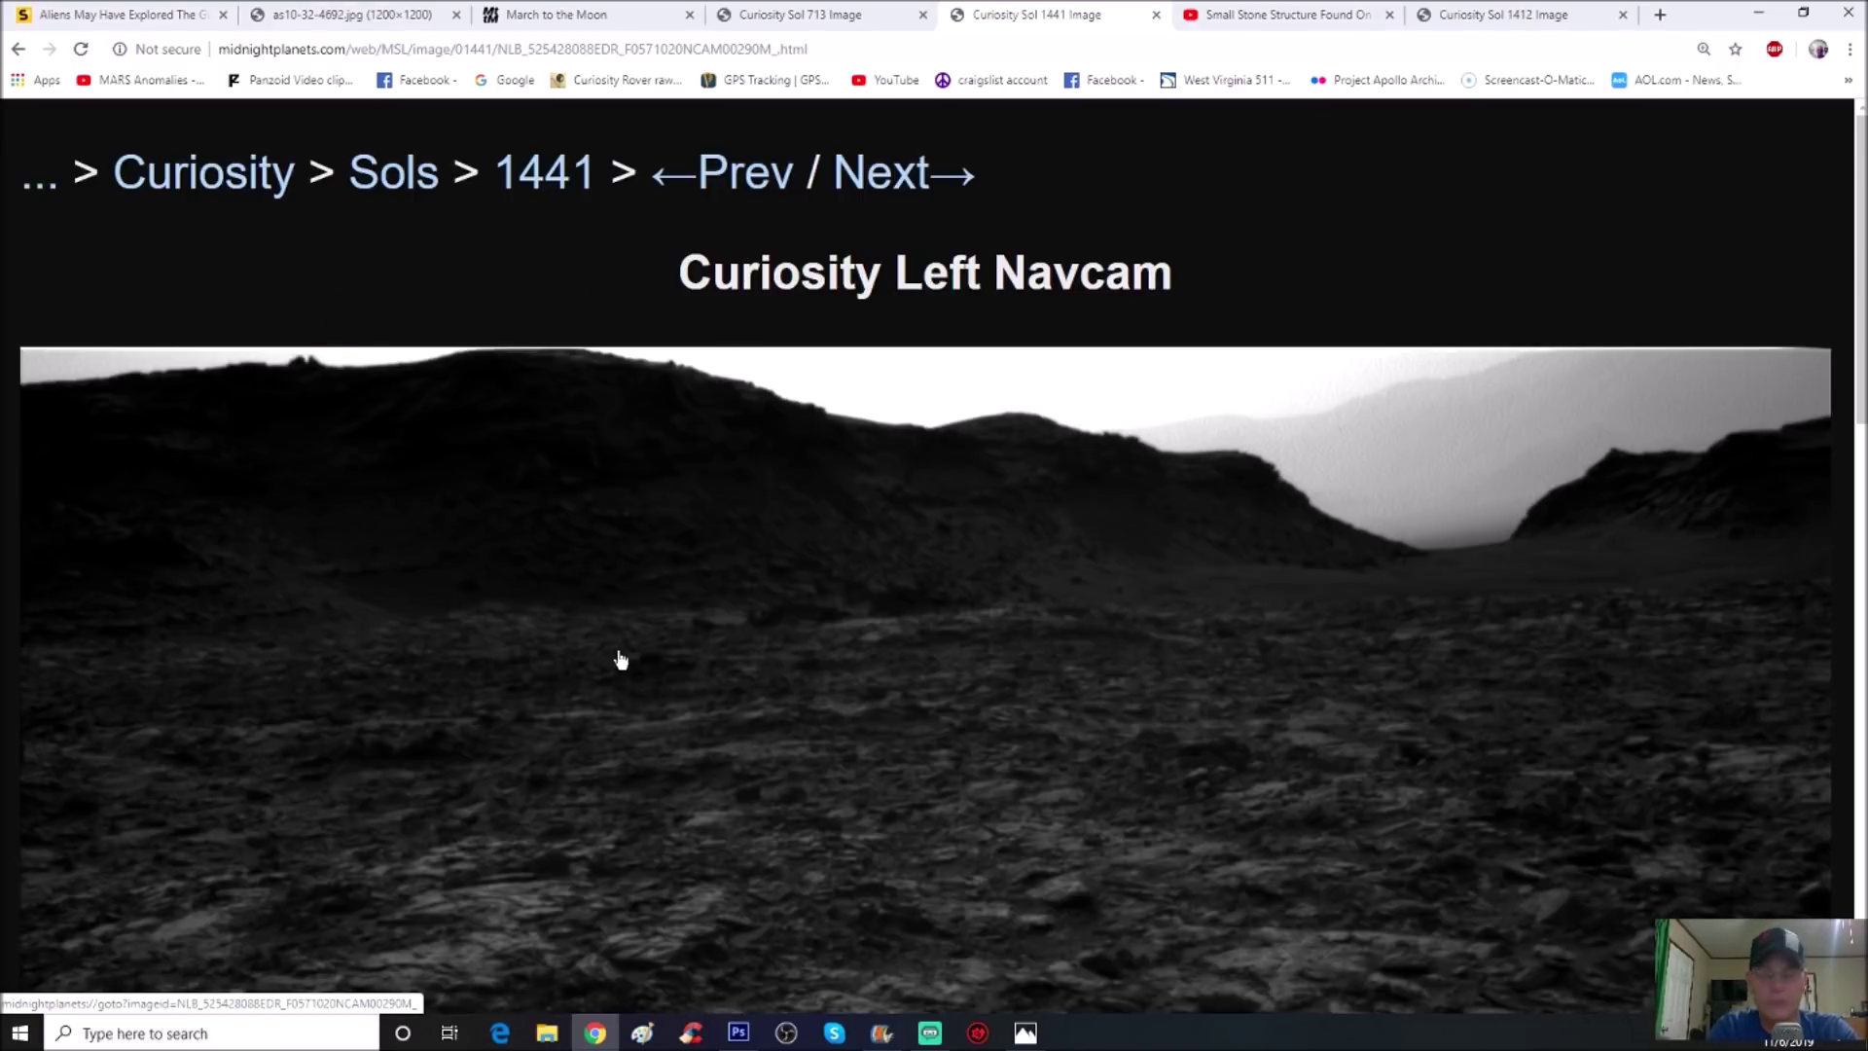
scroll(622, 659, "down", 6)
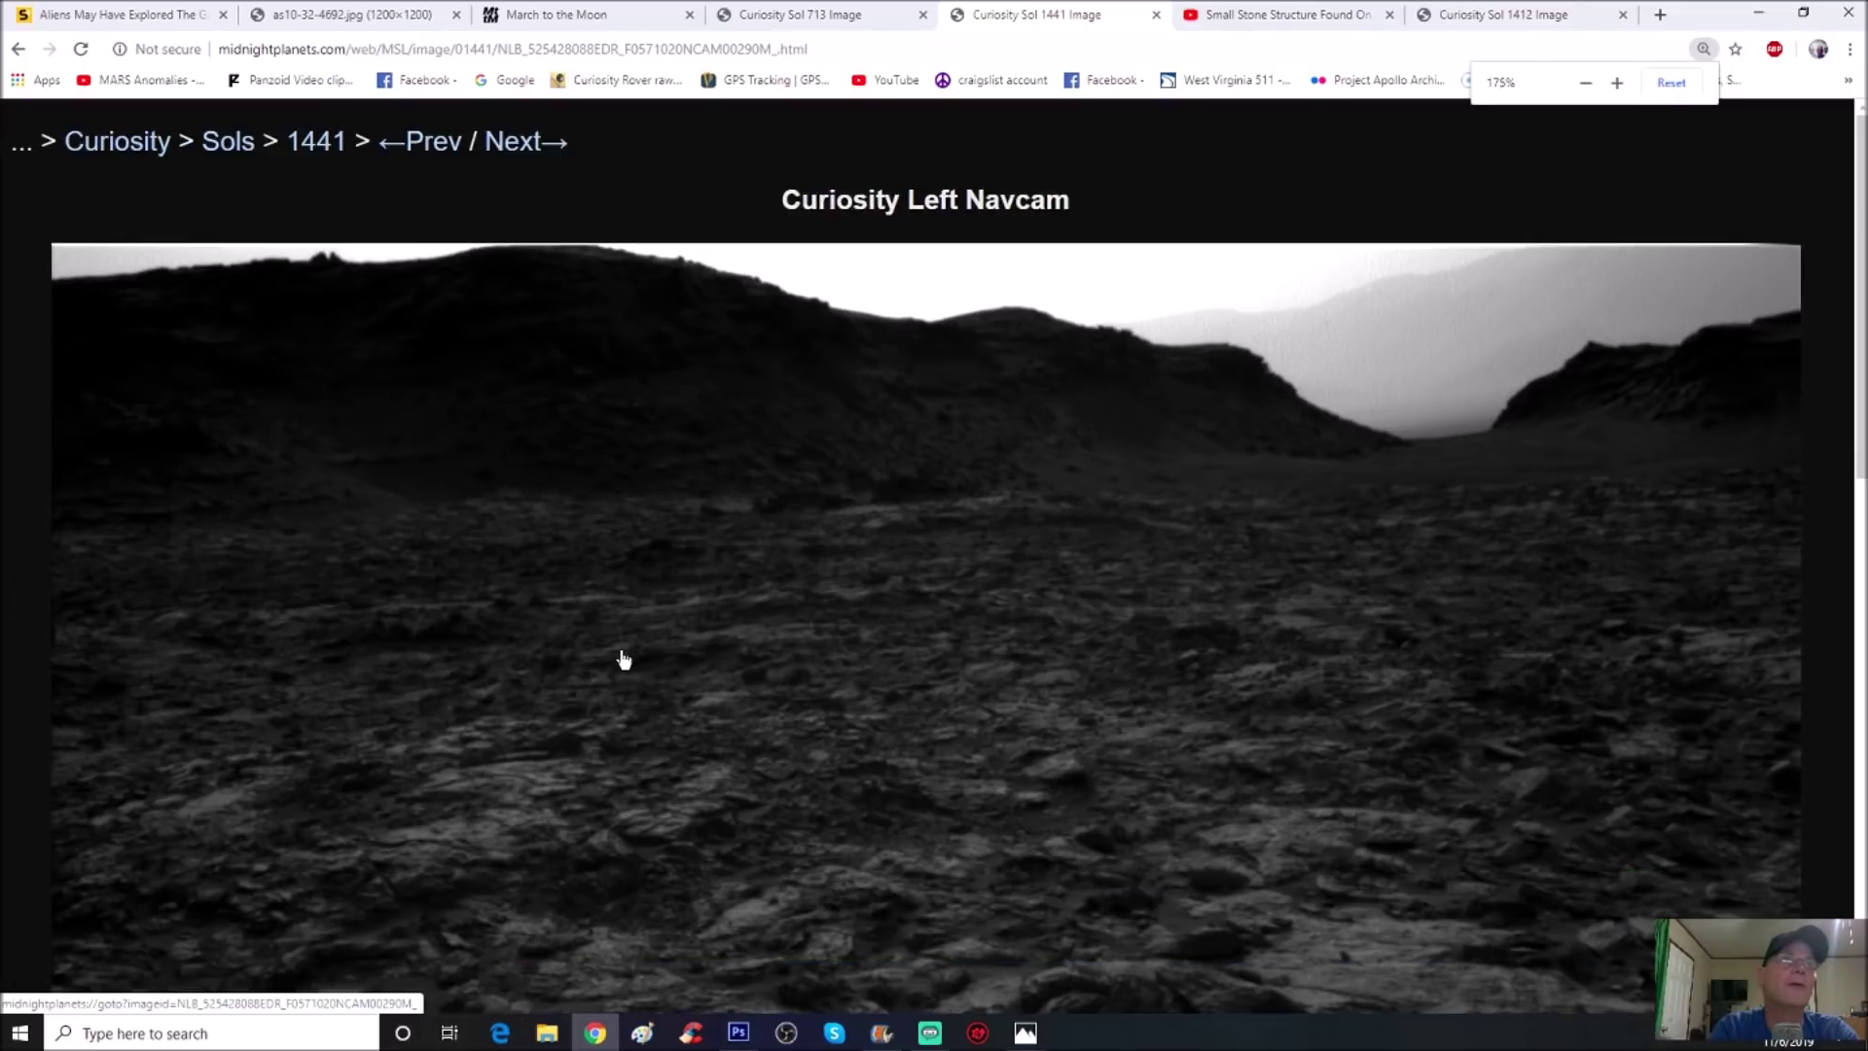
scroll(623, 659, "down", 1)
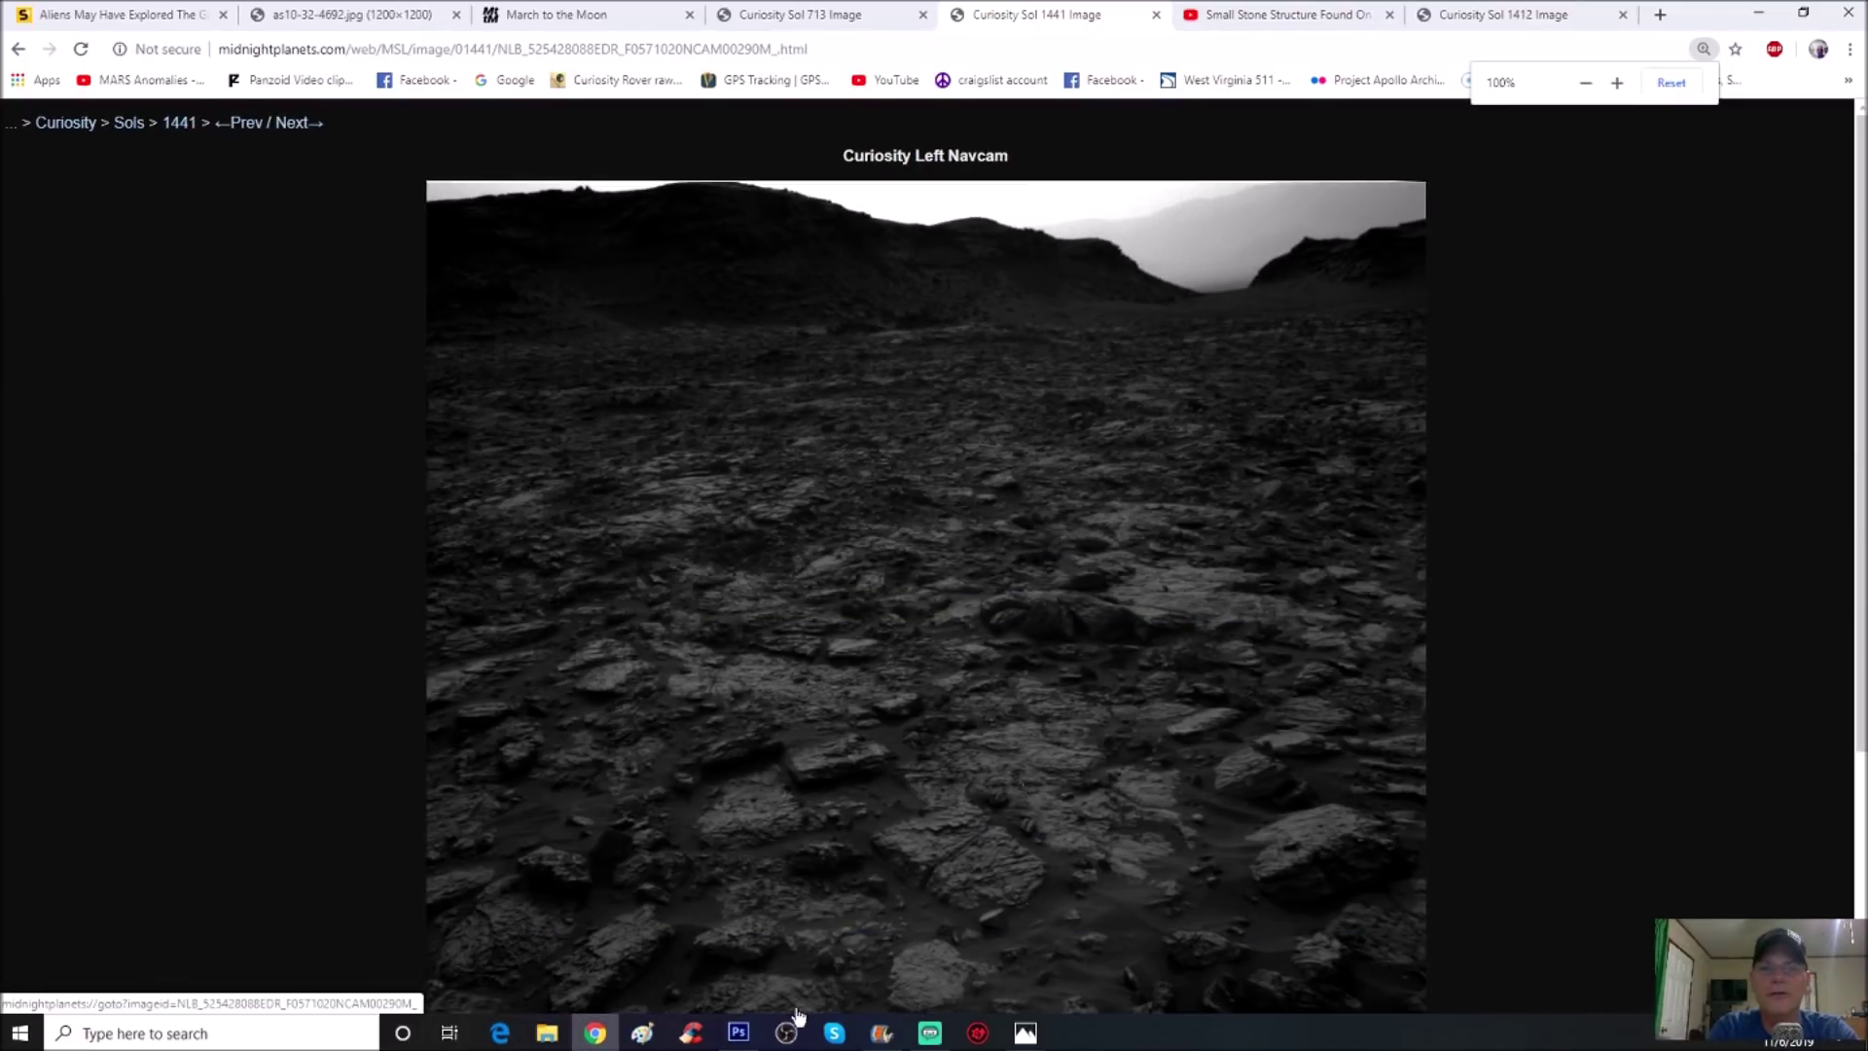
Switch to Photoshop and inspect the foot of the dark hillside in Snapshot 1 of the Navcam image
mouse_move(744, 1036)
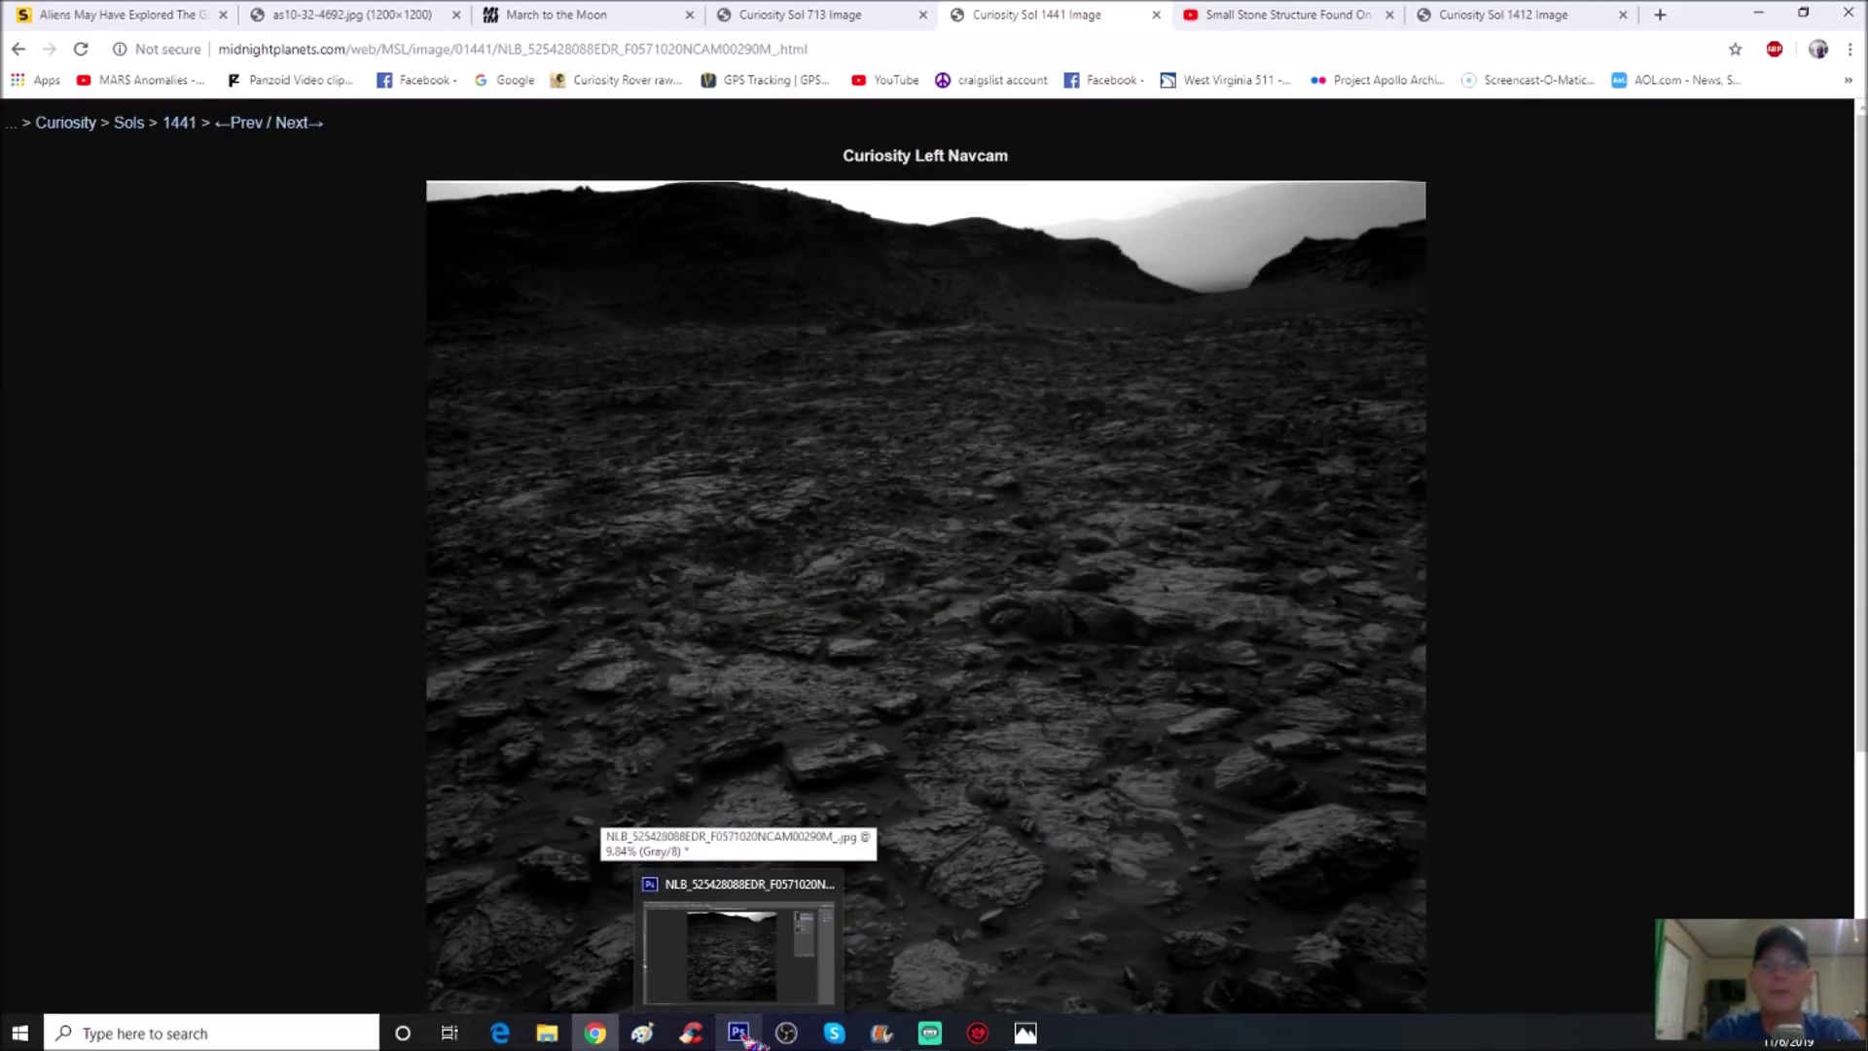
left_click(745, 1036)
left_click(1012, 389)
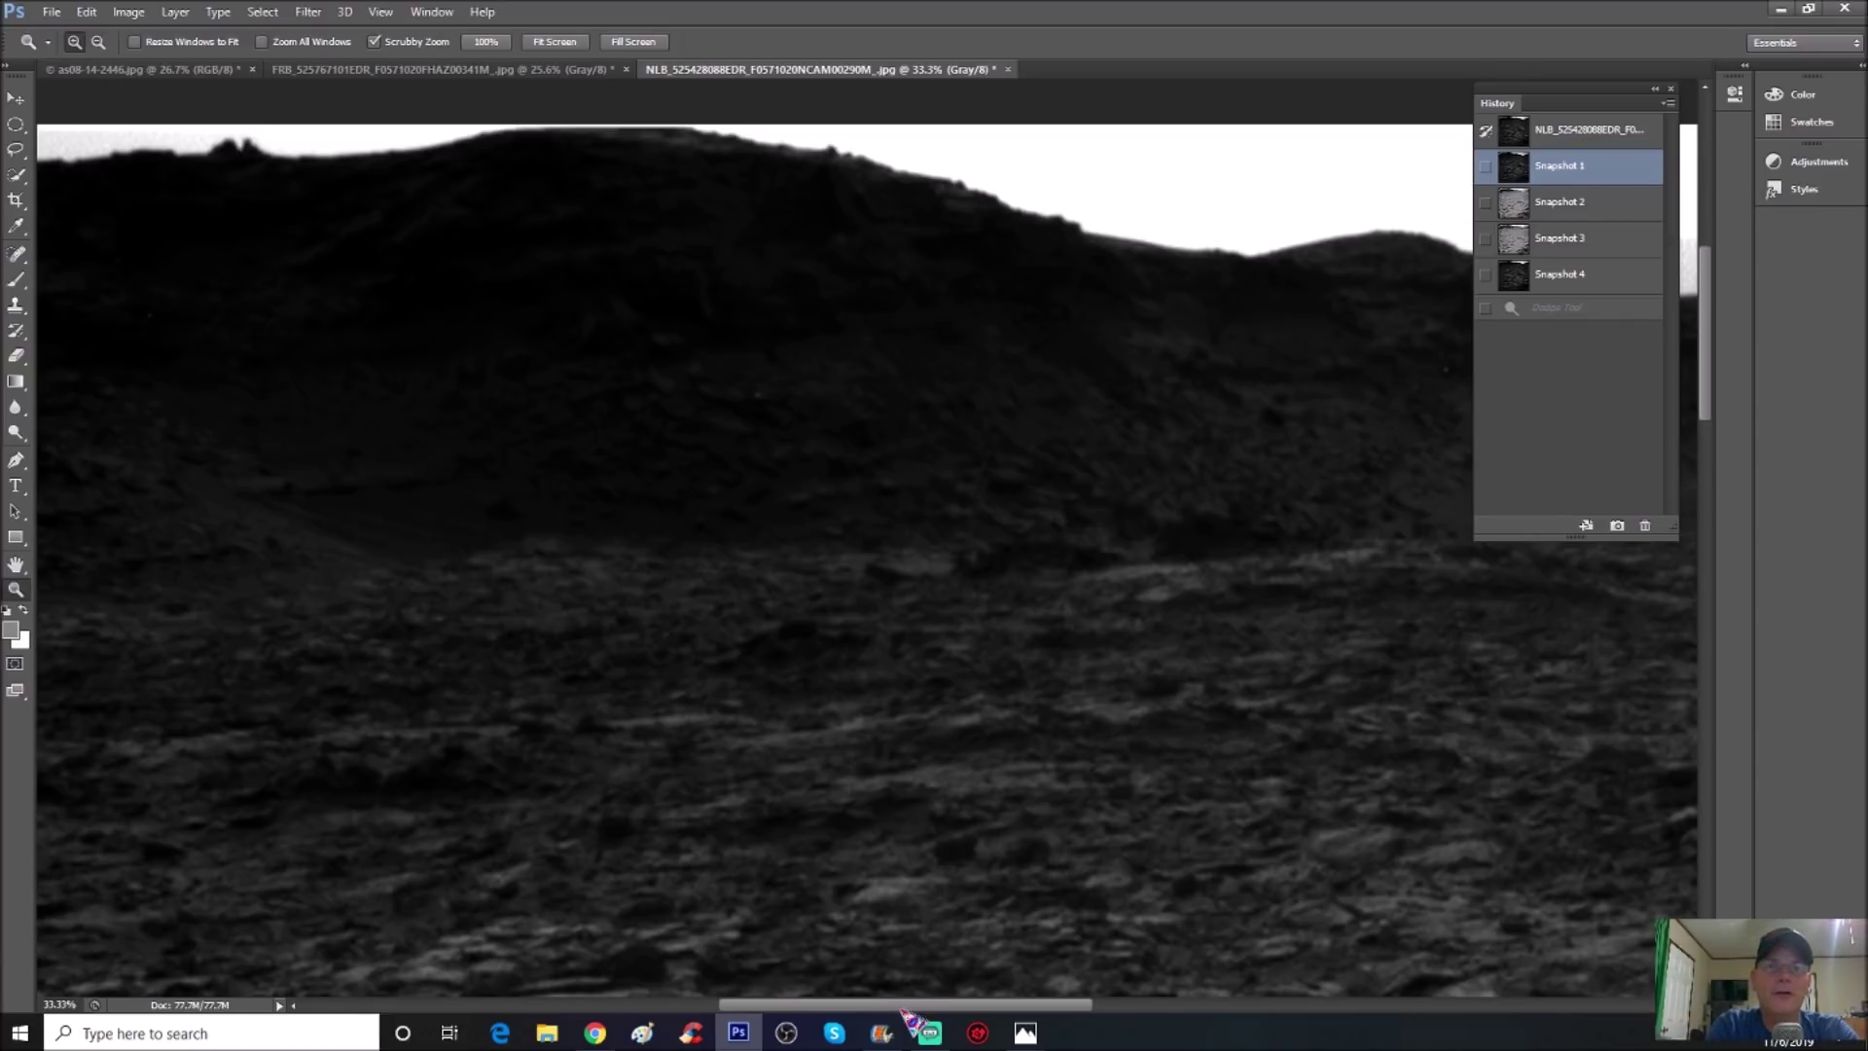
left_click_drag(914, 1003, 1021, 1013)
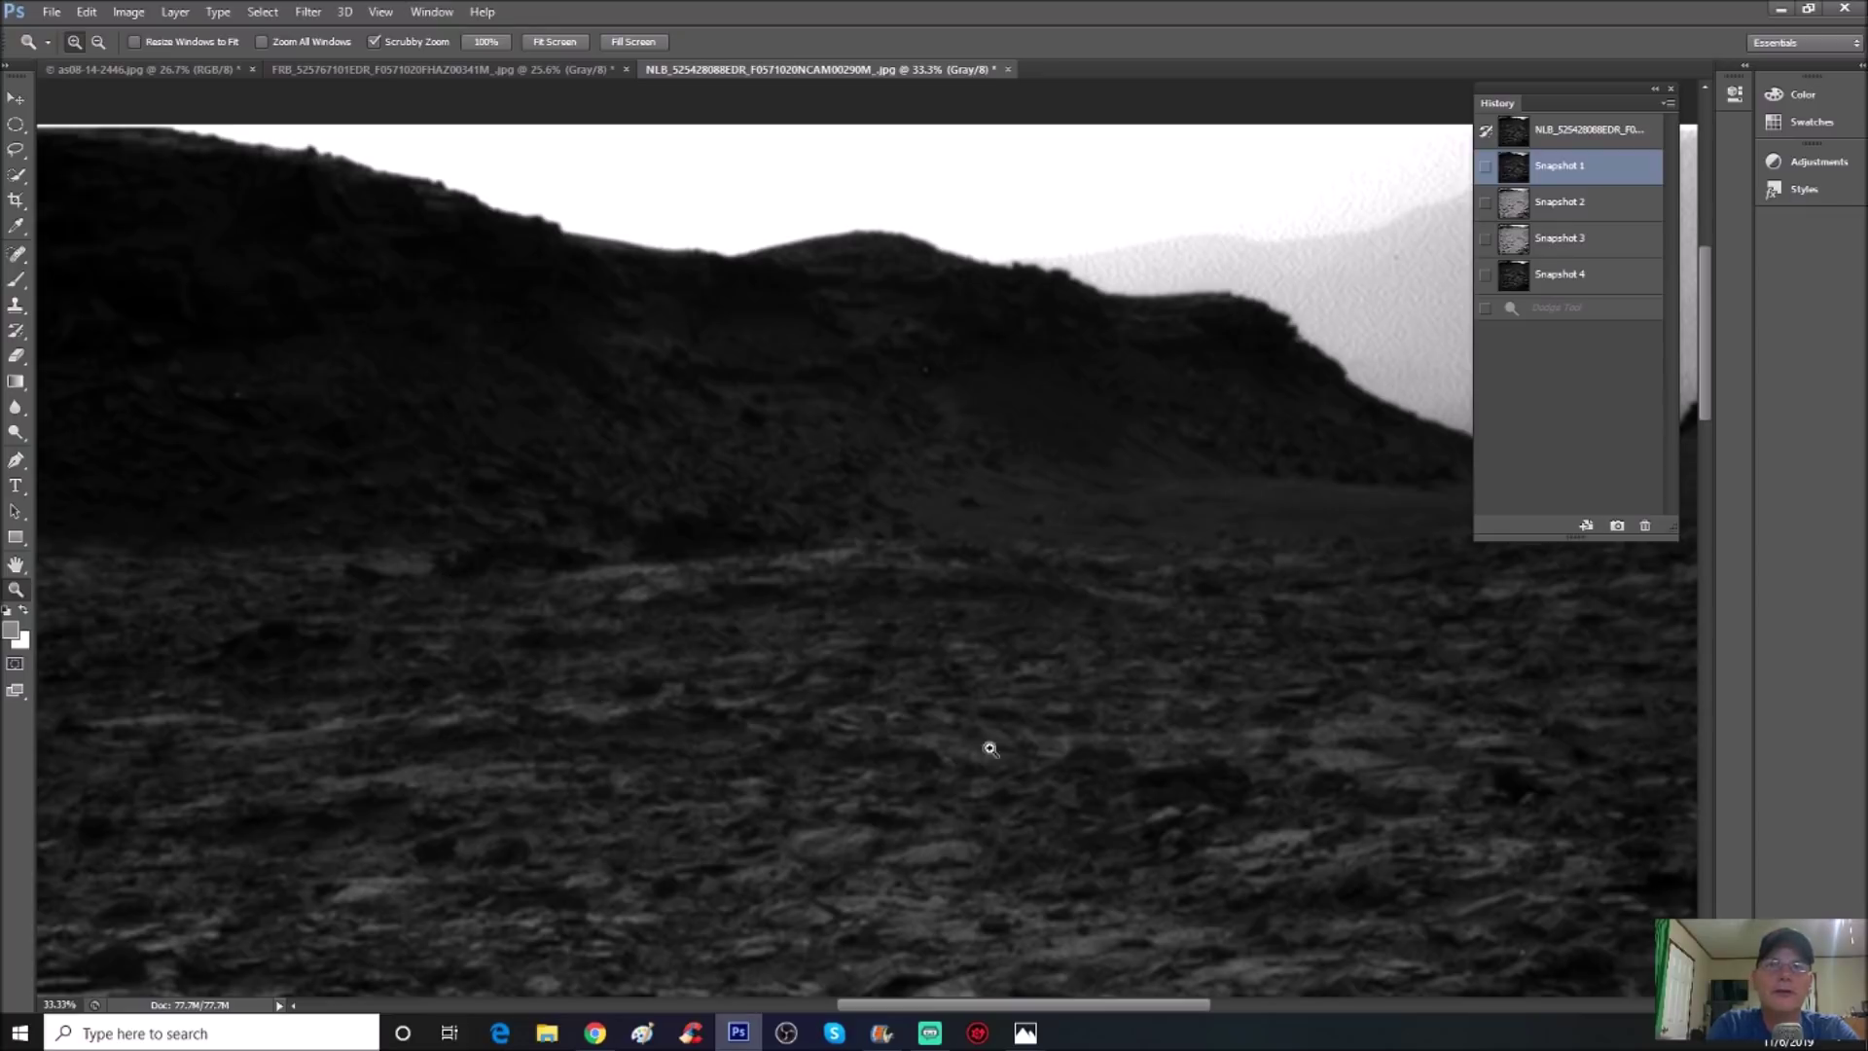
left_click_drag(833, 571, 763, 529)
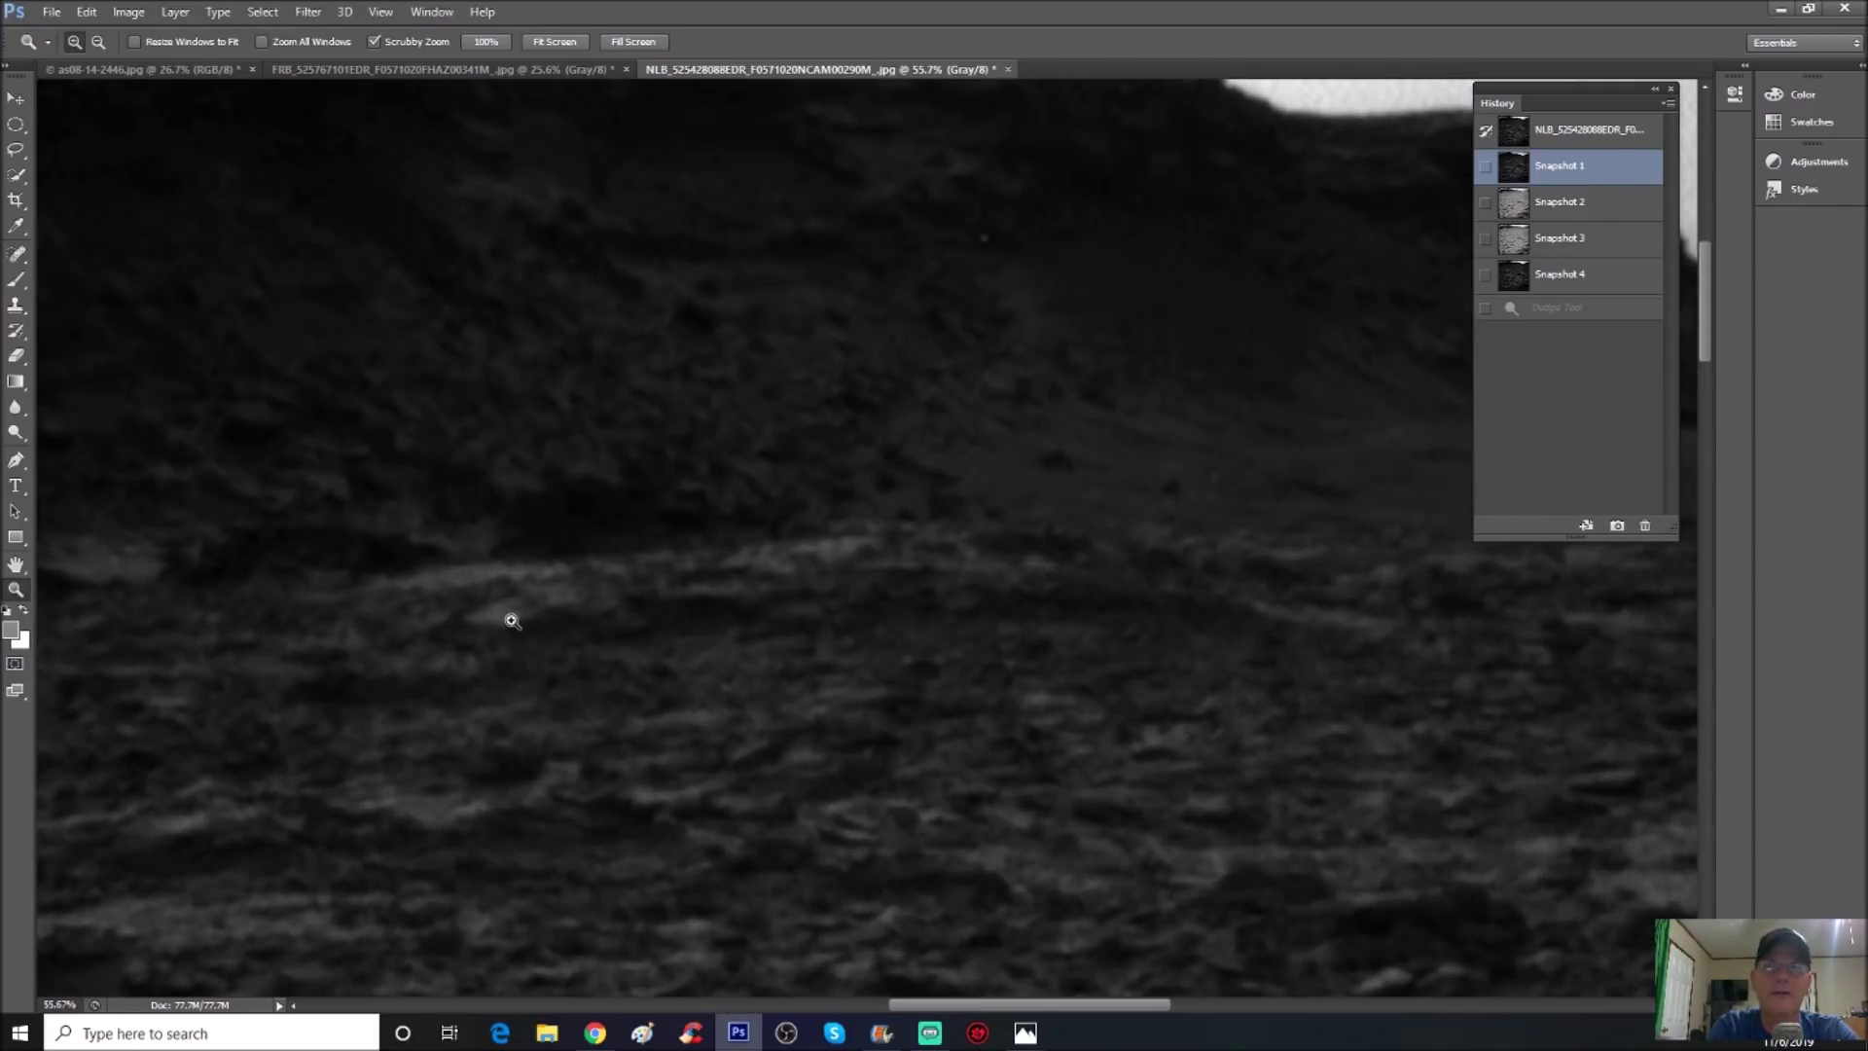
Show Snapshot 4 and examine the pale ridge line at the hill's base and the valley beside it
left_click(1607, 277)
mouse_move(1126, 526)
left_mouse_down()
mouse_move(1083, 554)
mouse_move(1099, 540)
left_mouse_up()
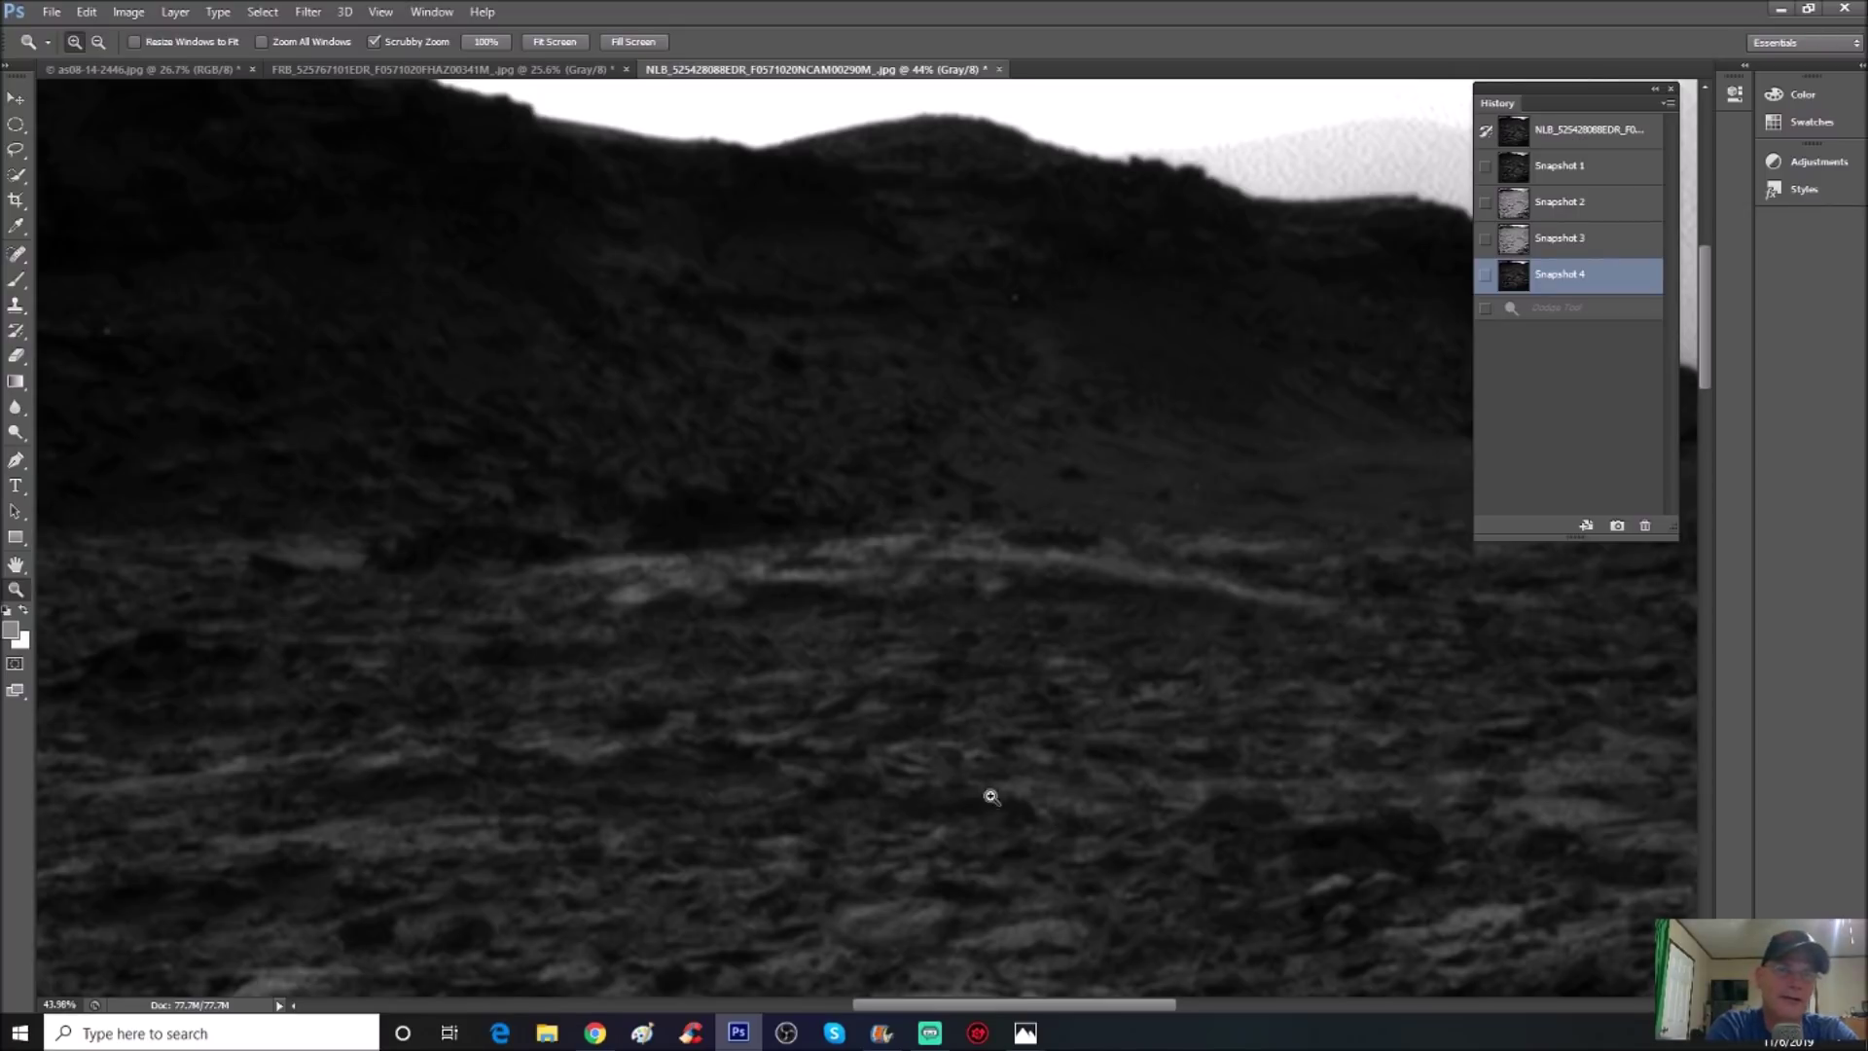
left_click_drag(965, 632, 737, 663)
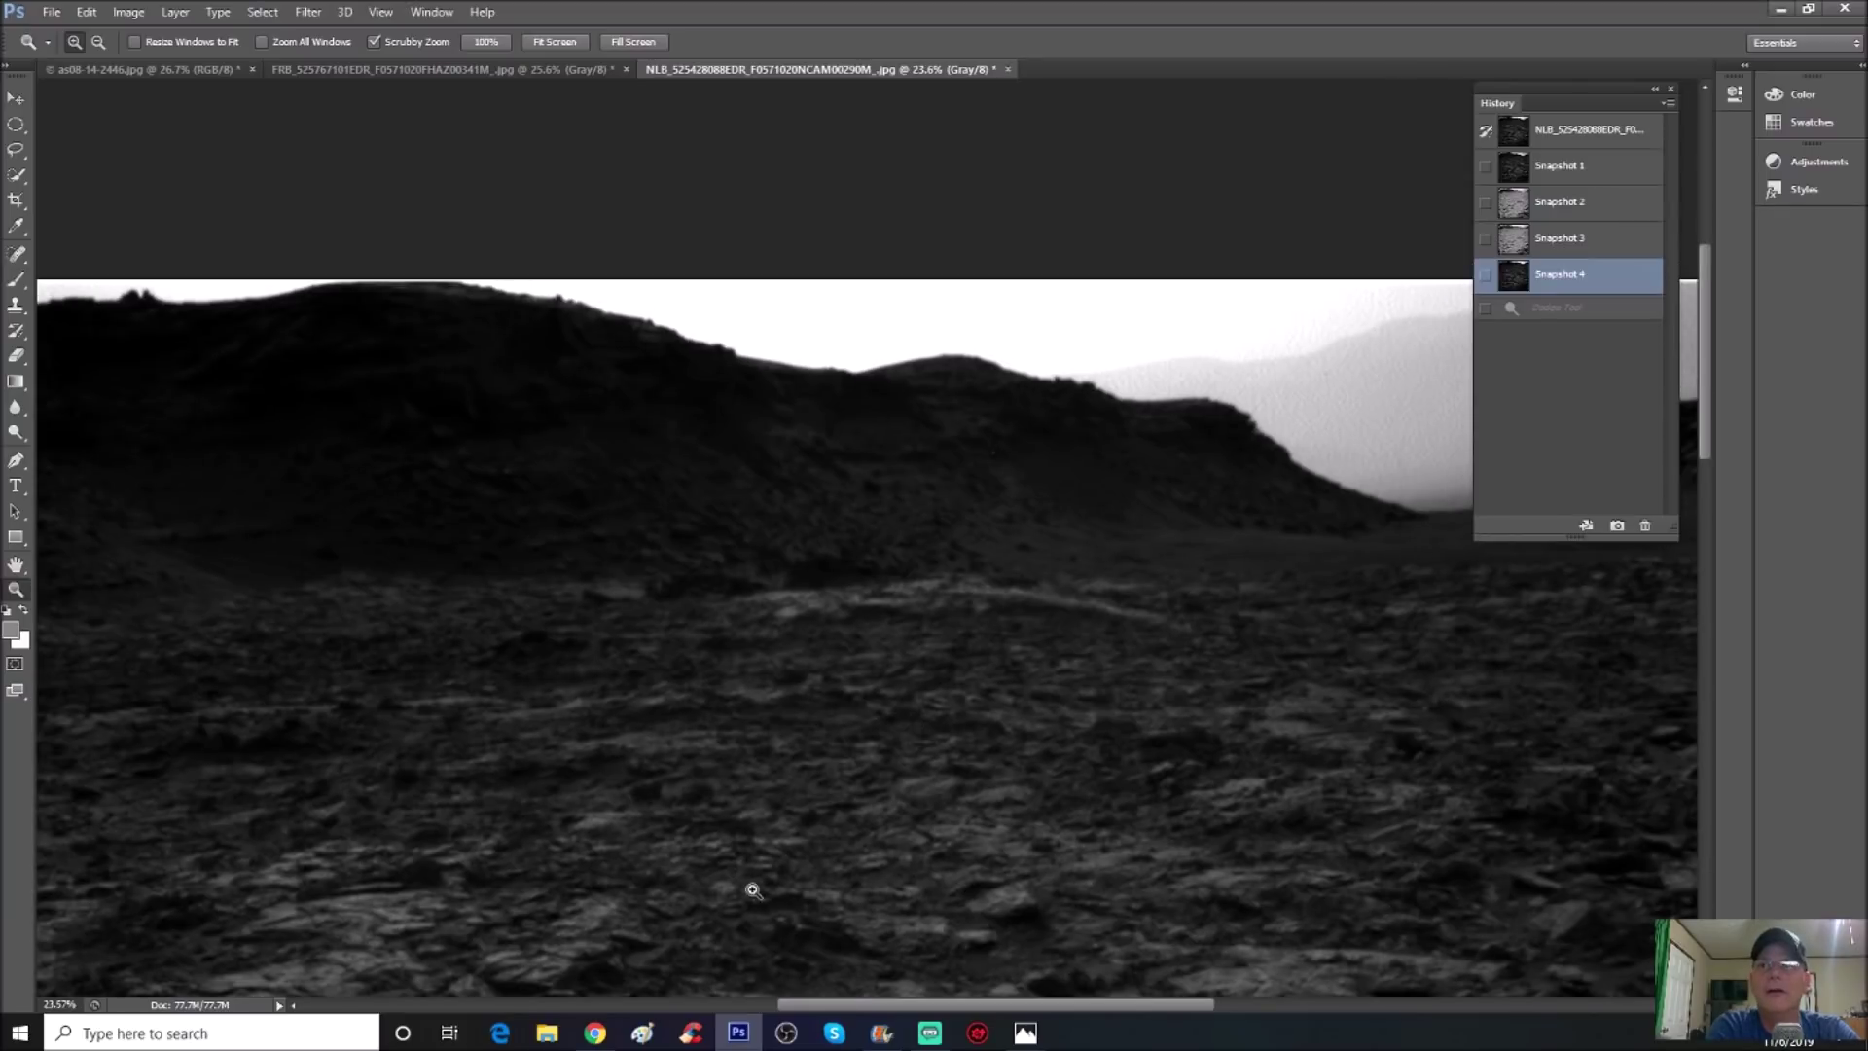
left_click_drag(919, 1004, 883, 1004)
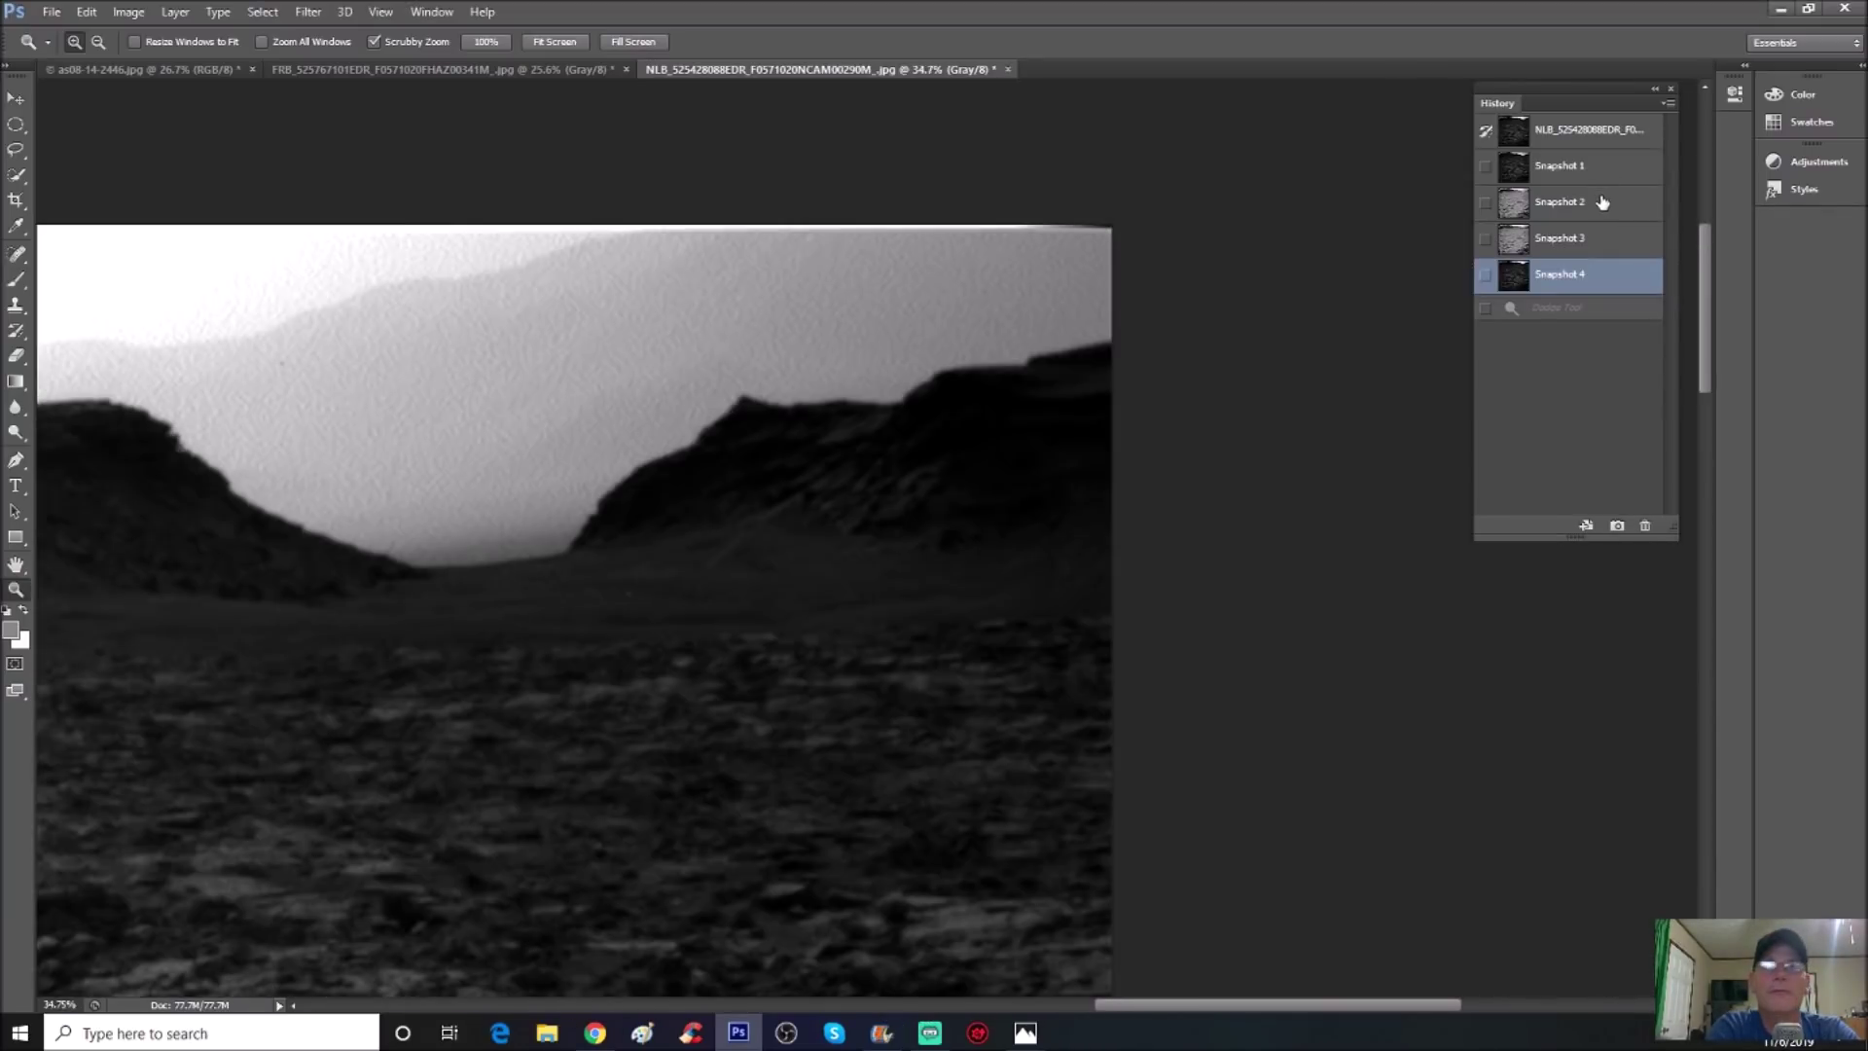
Circle two rock formations on the right-hand hillside of Snapshot 2 with a red brush, and remove both circles
left_click(1602, 203)
left_click_drag(1046, 506, 1182, 486)
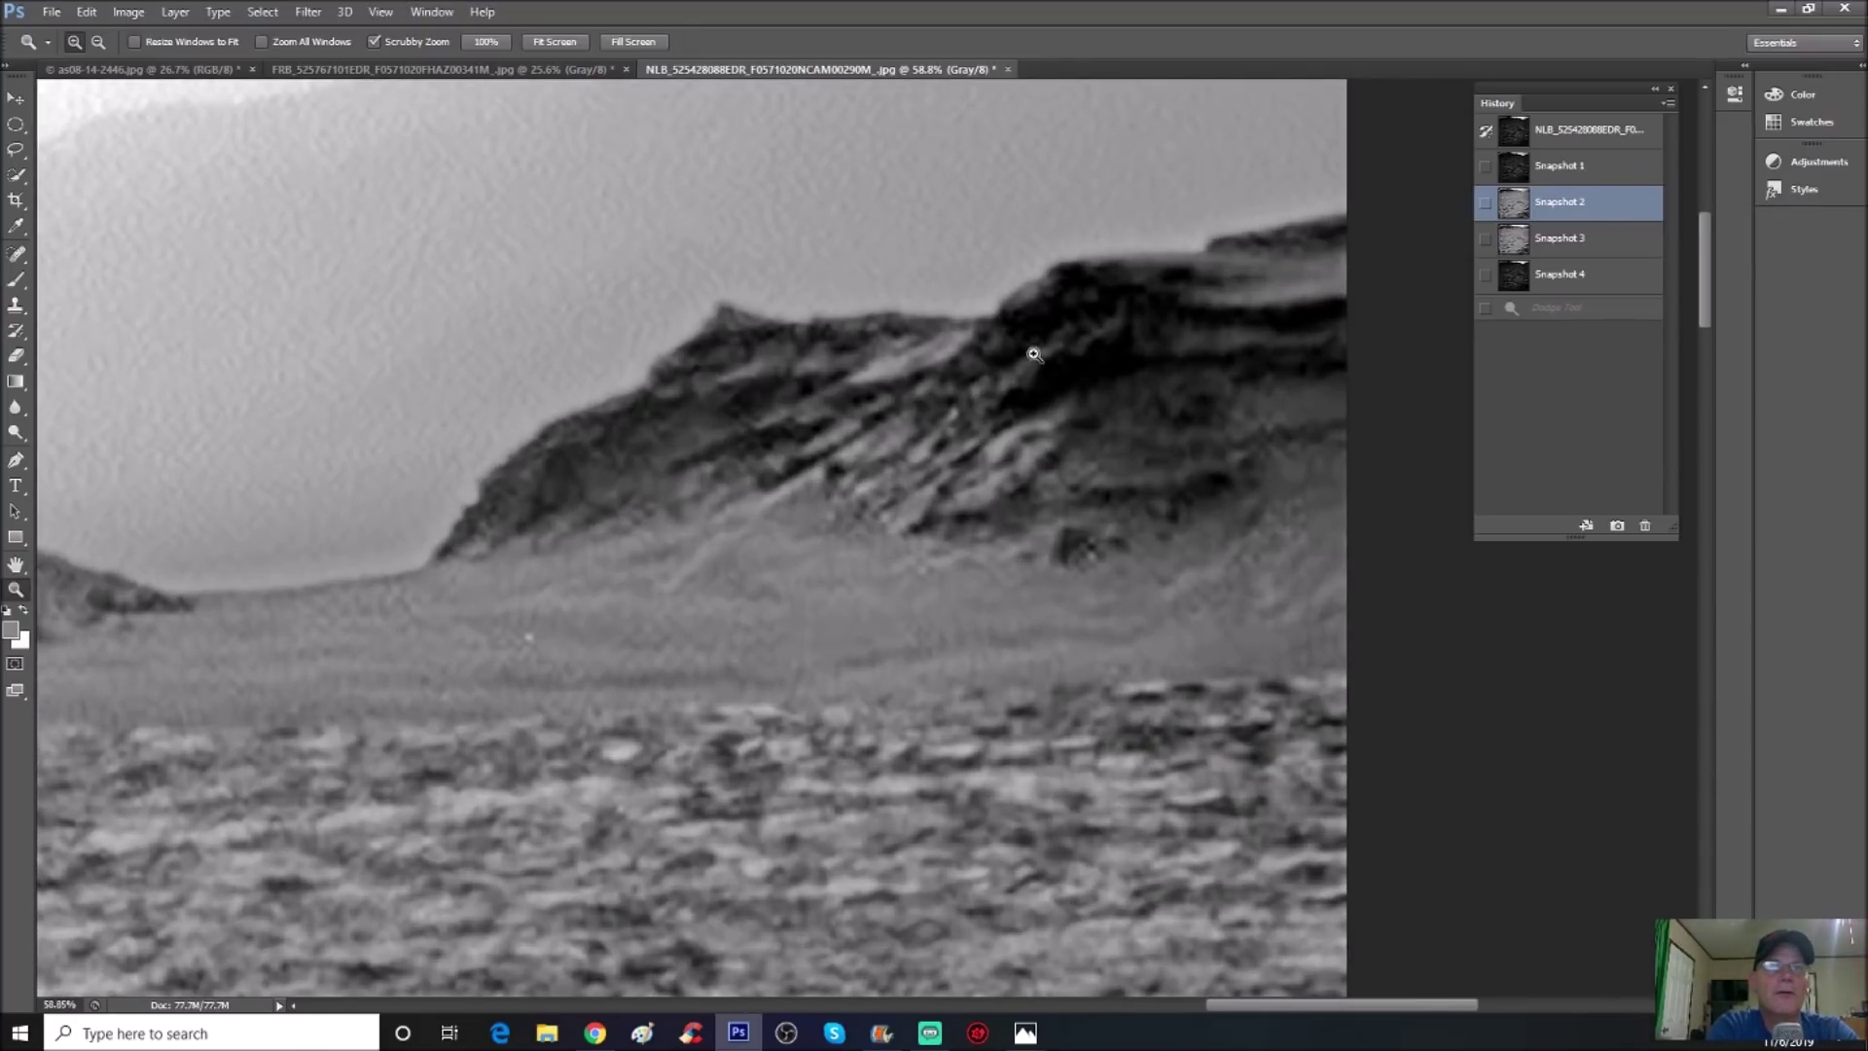
mouse_move(1167, 409)
left_mouse_down()
mouse_move(1062, 482)
mouse_move(1265, 618)
mouse_move(1235, 401)
mouse_move(1126, 428)
left_mouse_up()
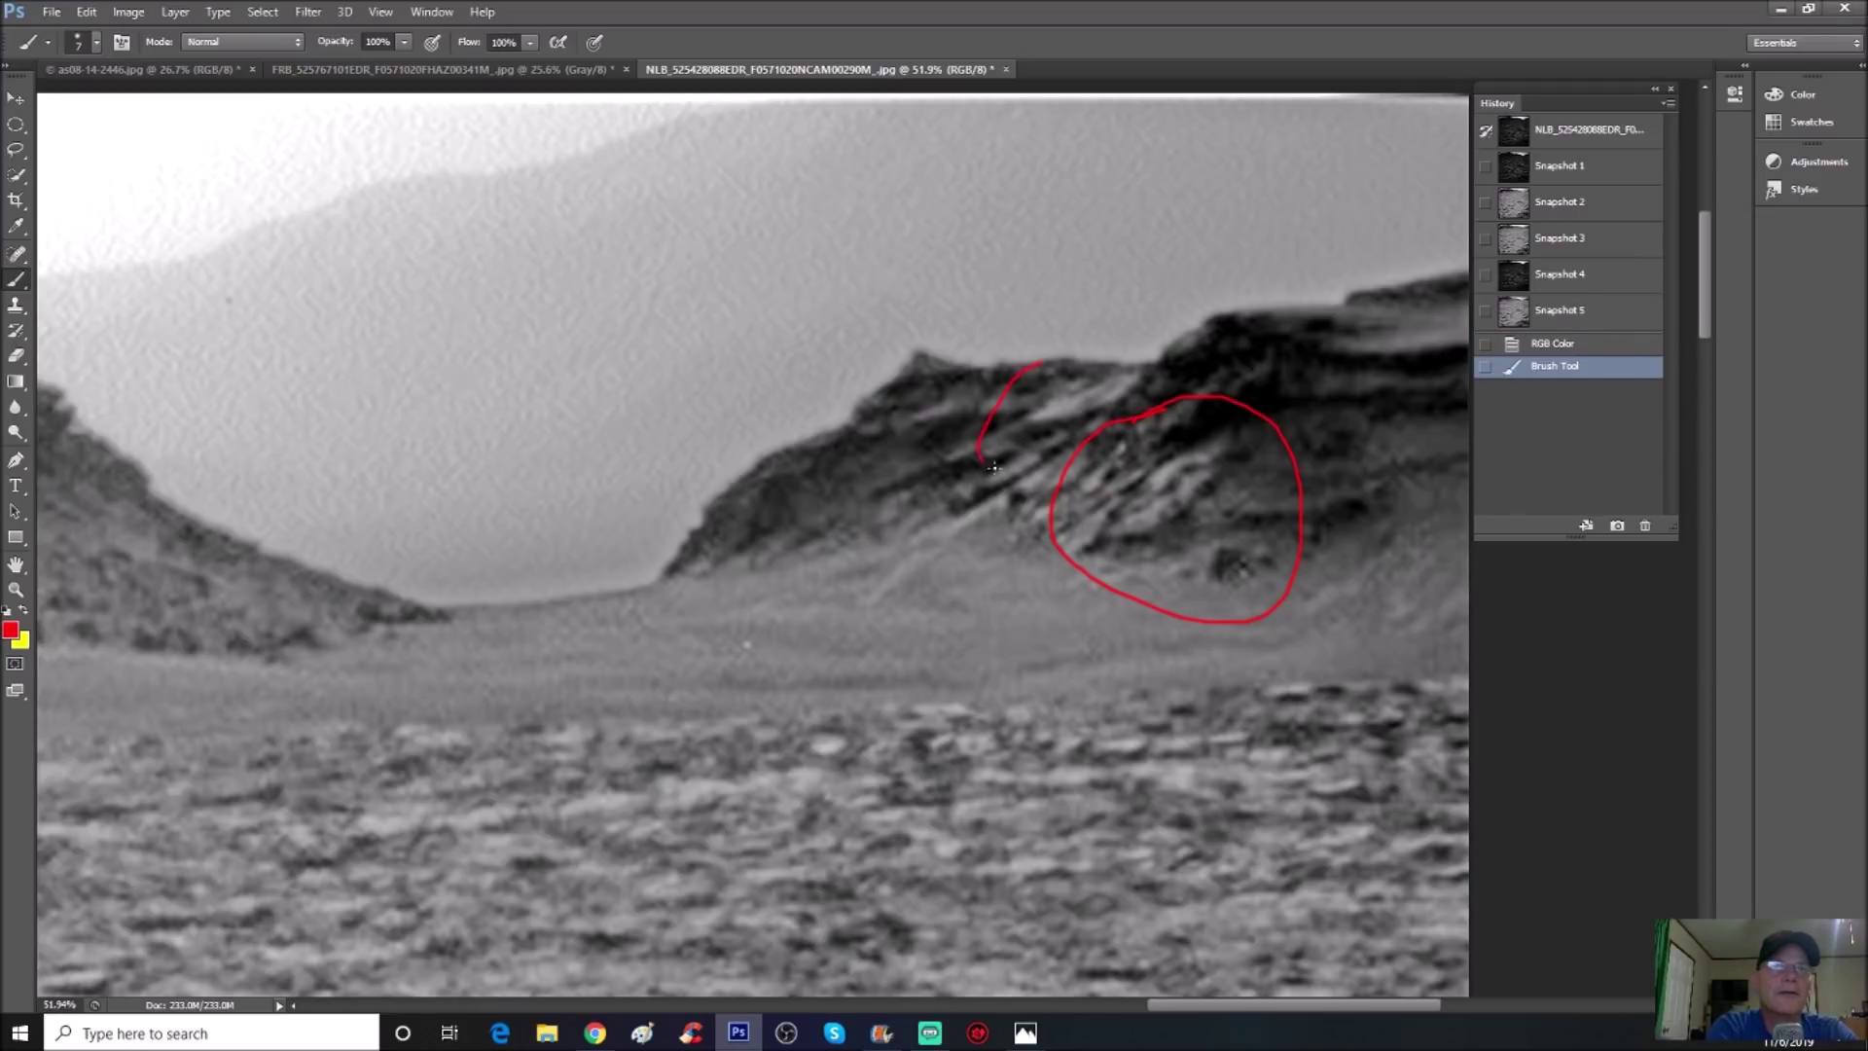
left_click(1209, 353)
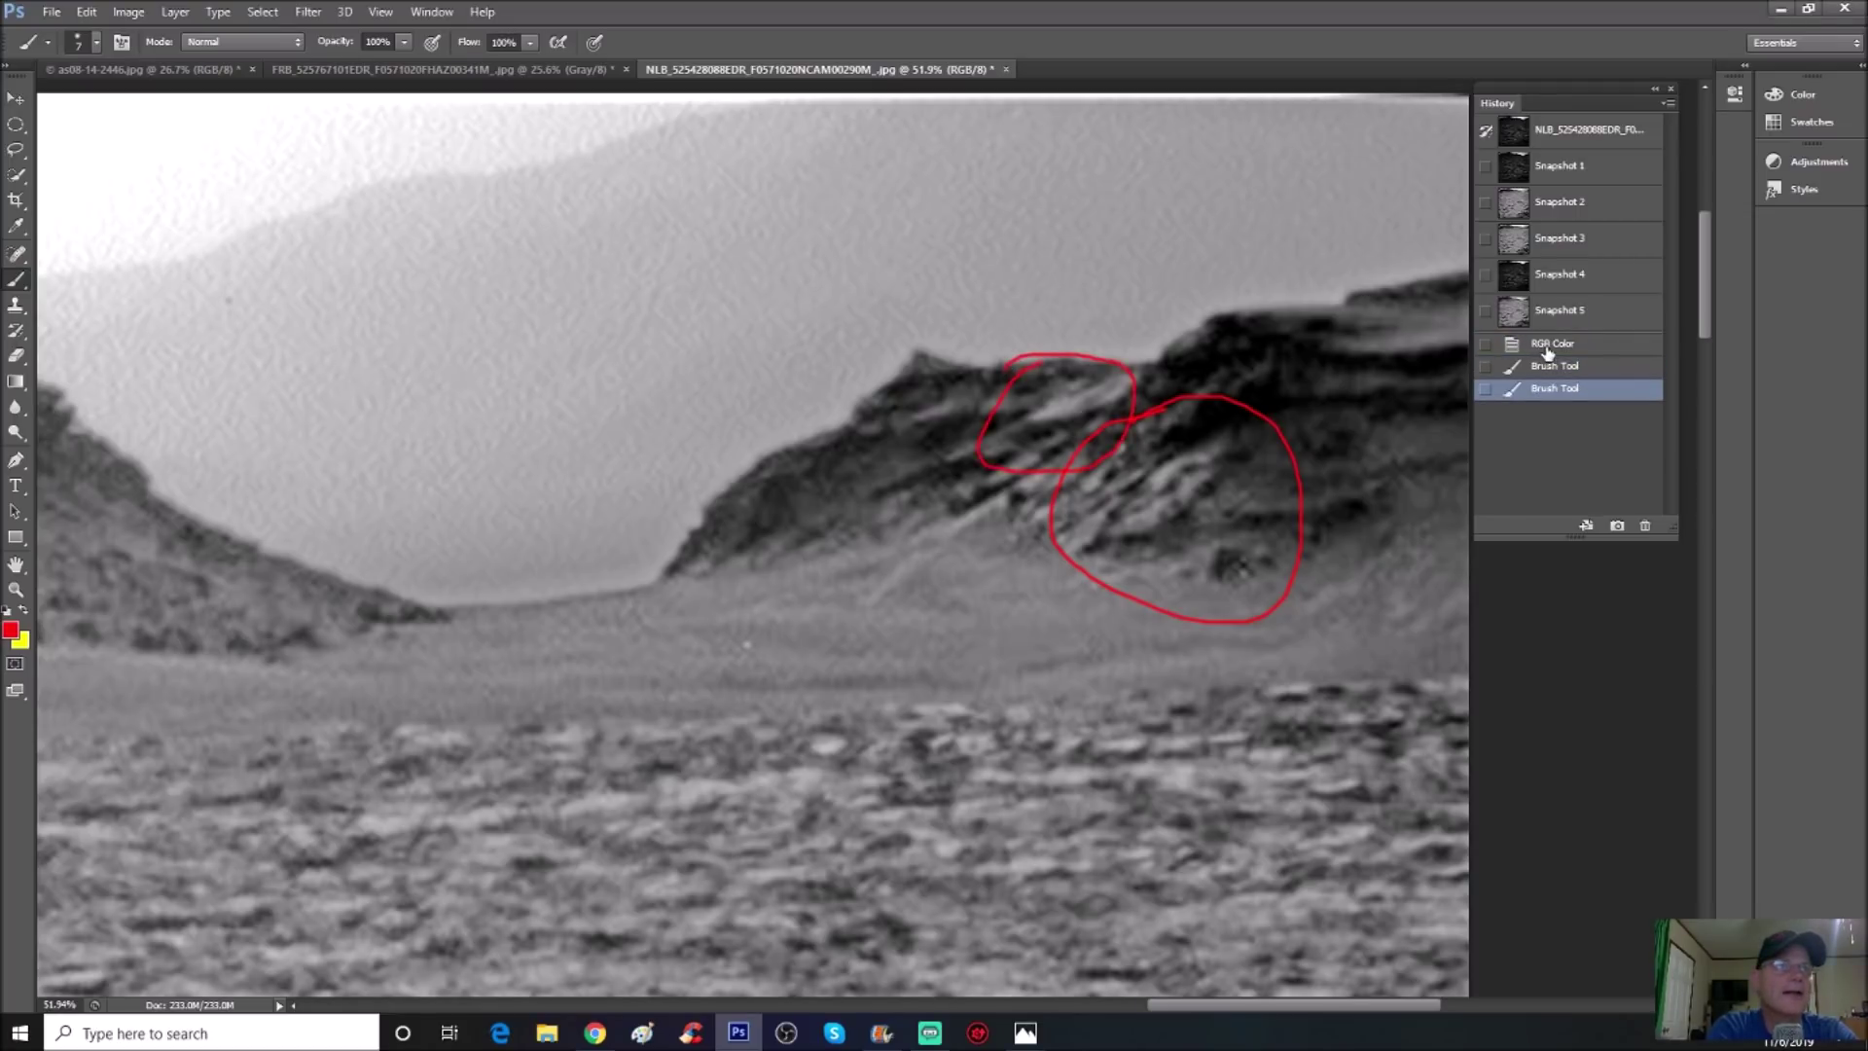
left_click(1549, 347)
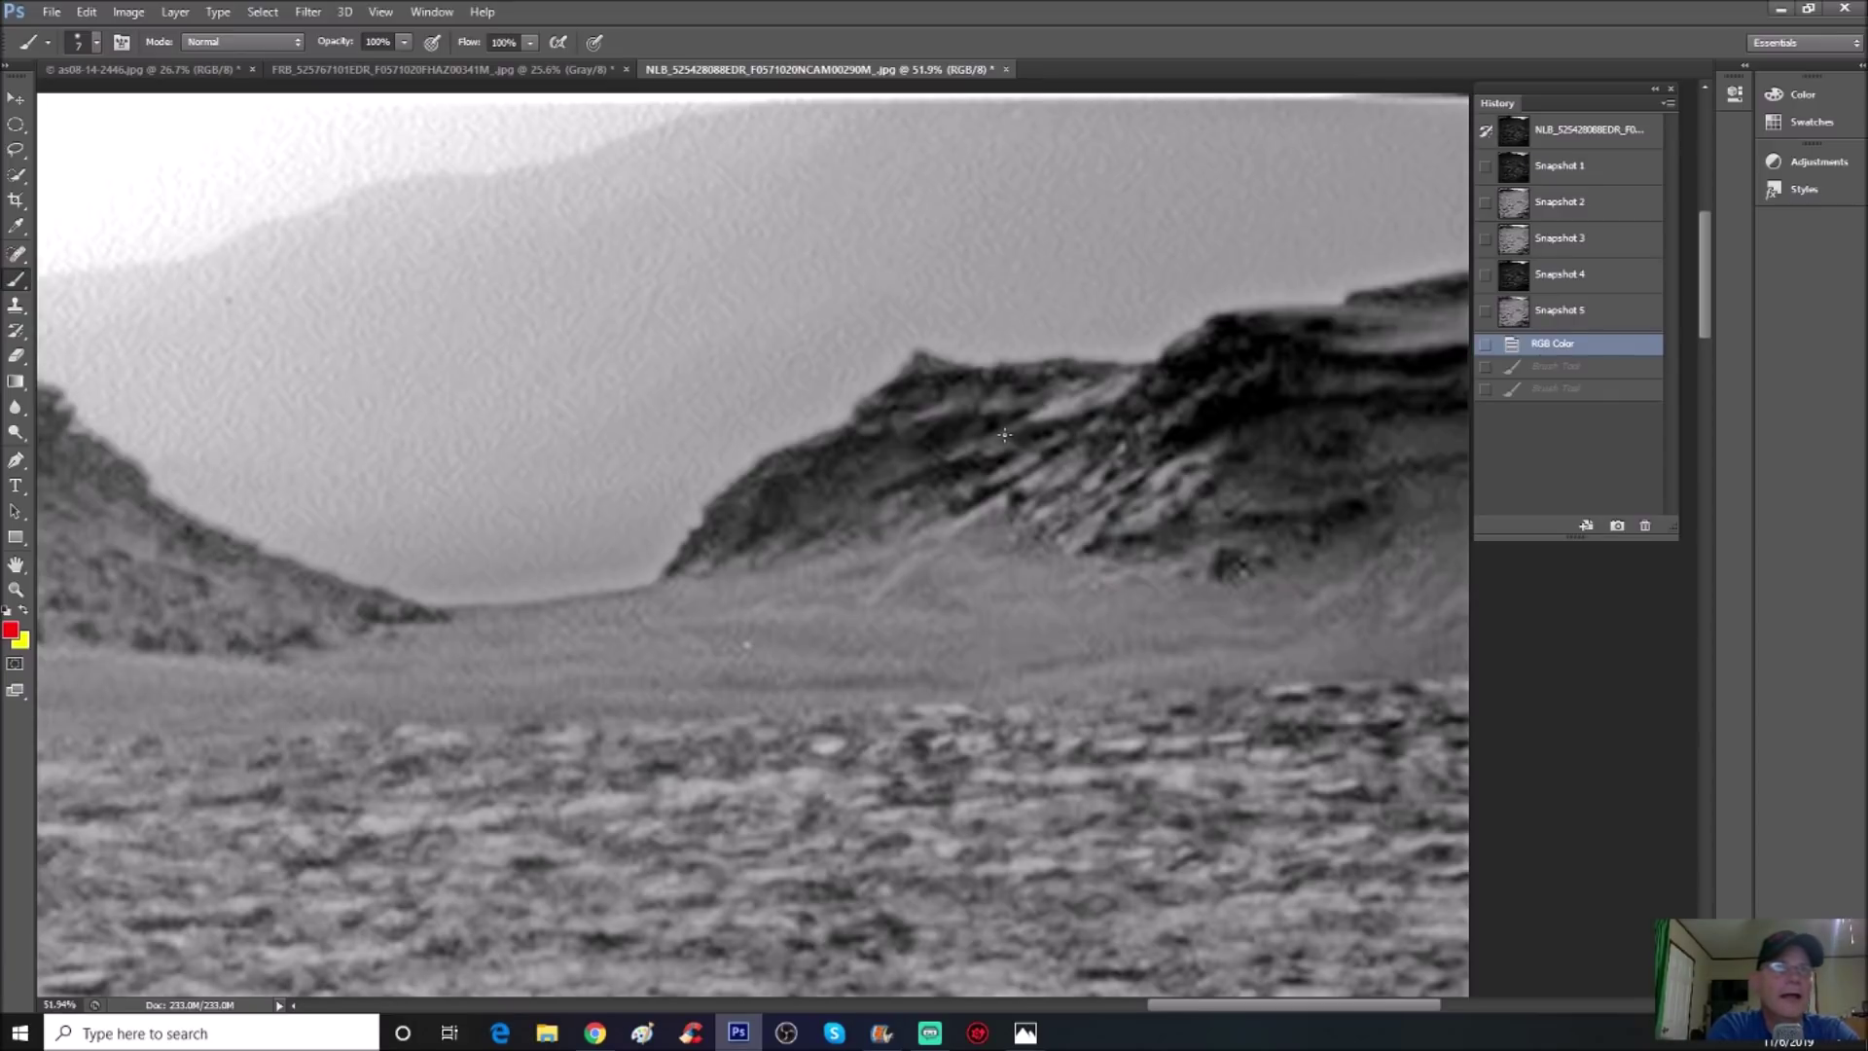
Outline the angular structure and its small openings on the upper right-hand hillside with red brush strokes
left_click_drag(1033, 453, 1010, 439)
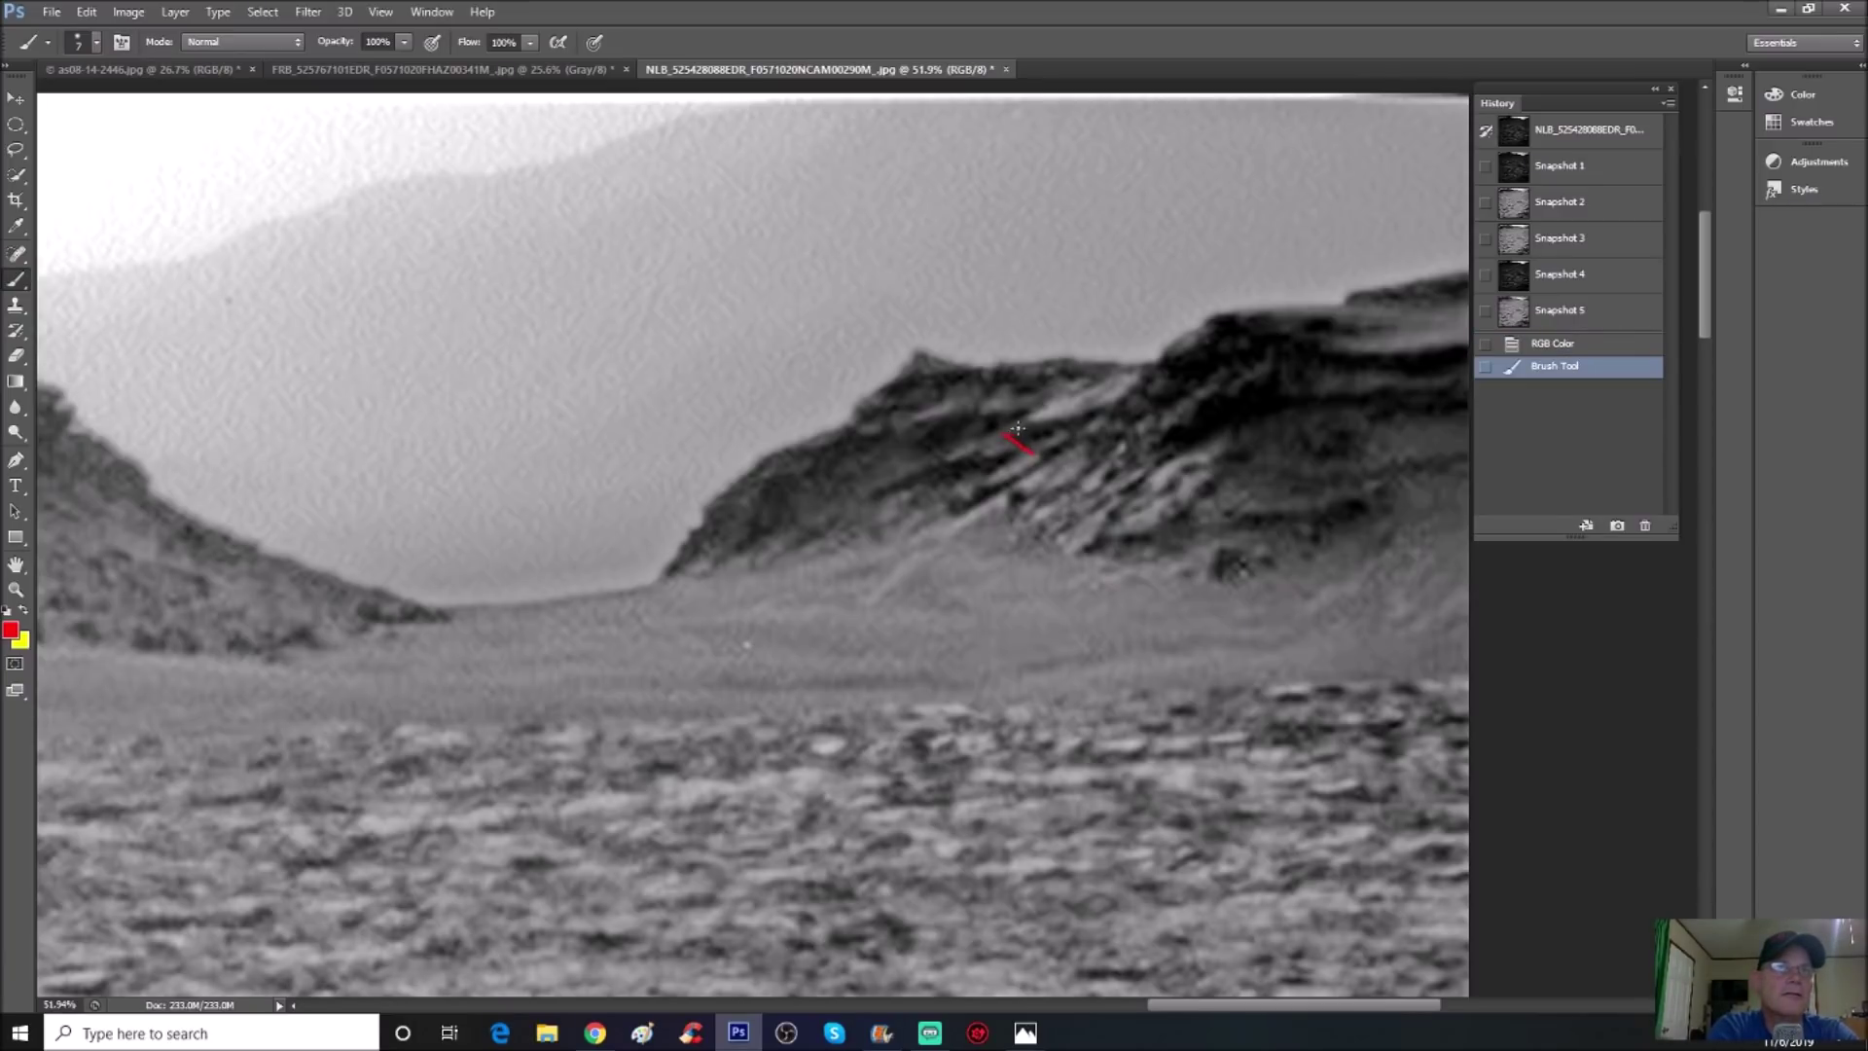
mouse_move(1075, 429)
left_mouse_down()
mouse_move(1061, 402)
mouse_move(1033, 417)
left_mouse_up()
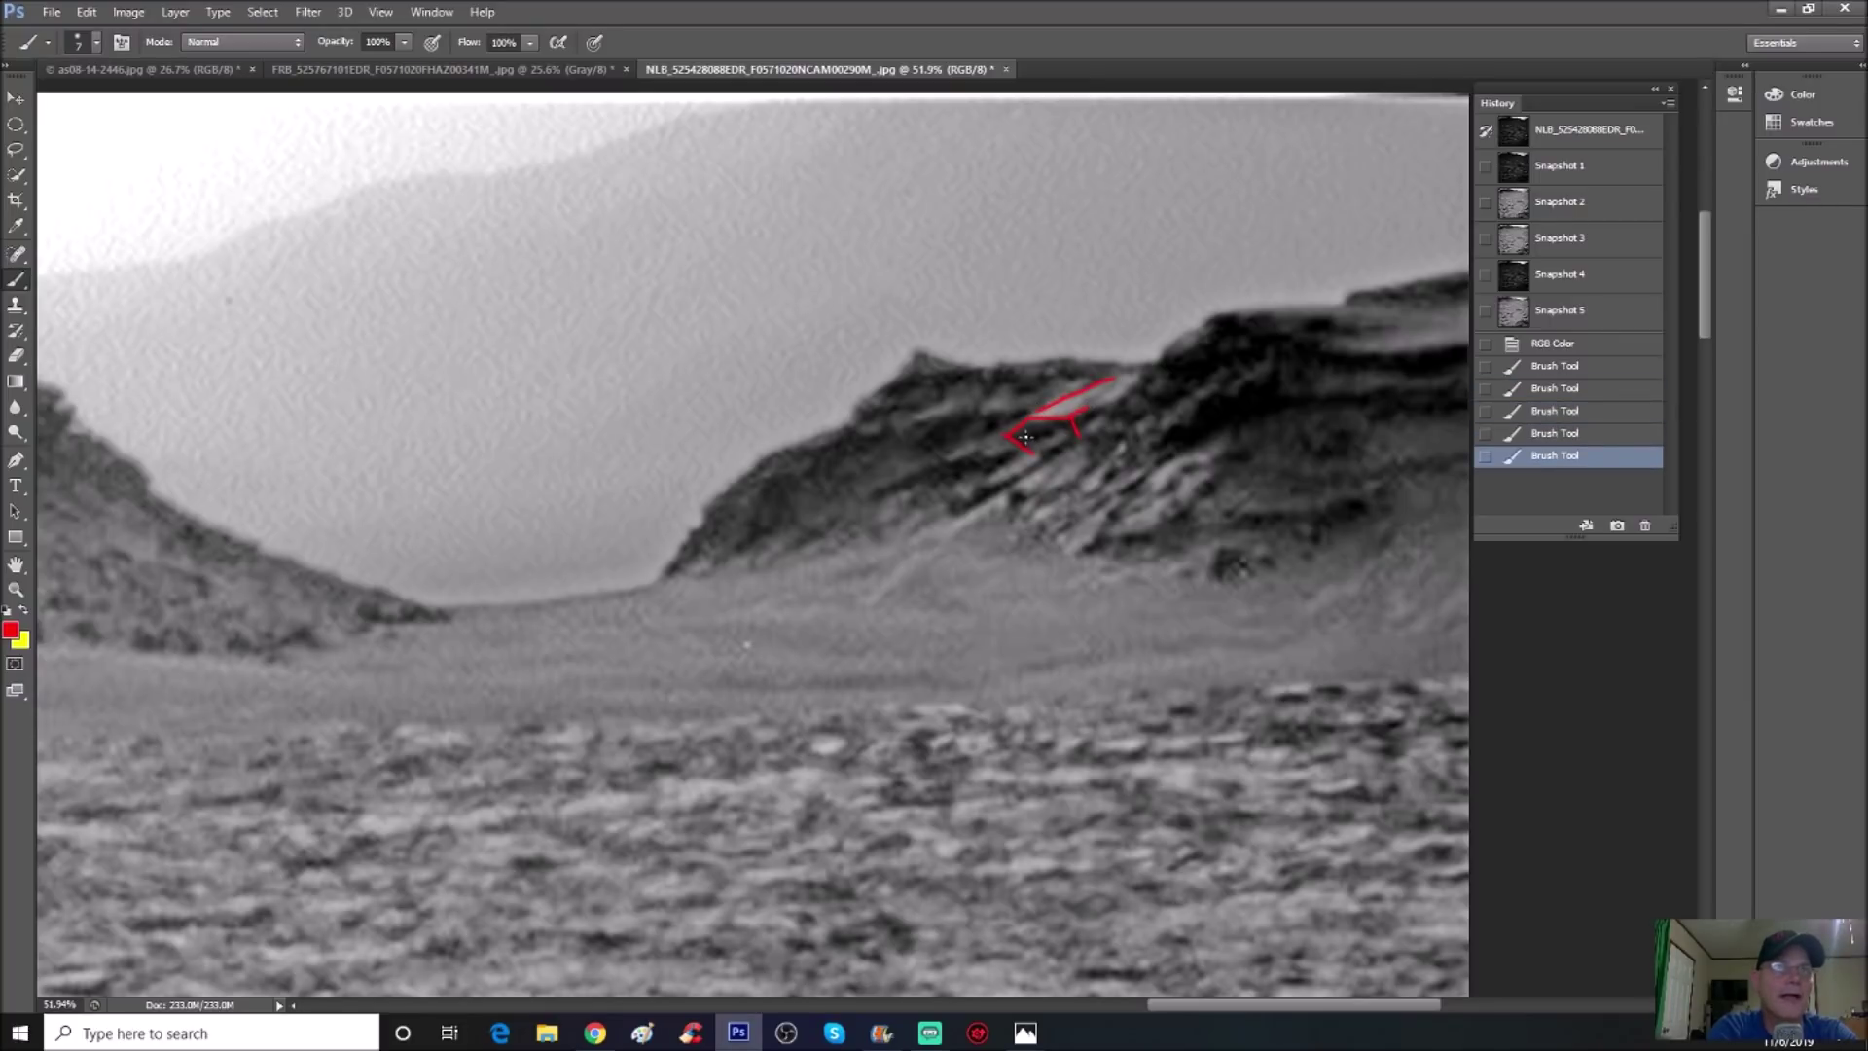
left_click_drag(1033, 436, 1039, 434)
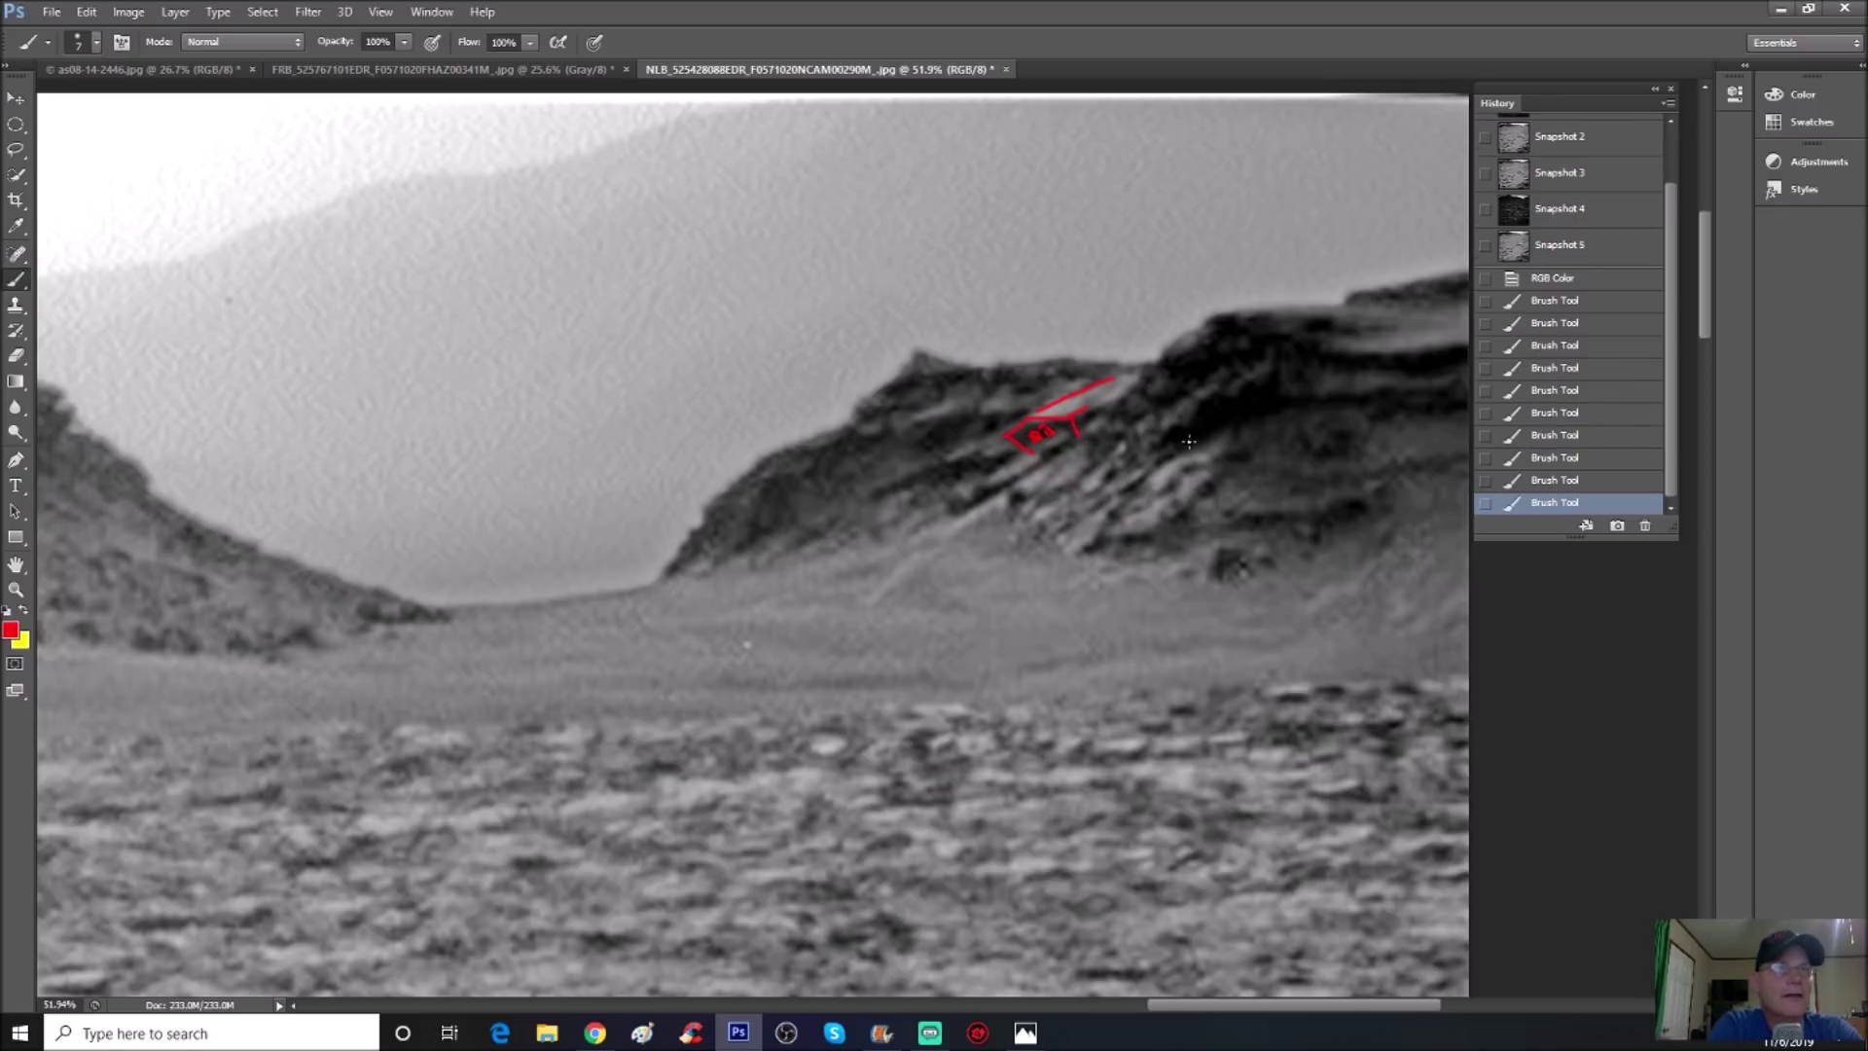
Step back to the first red brush stroke and examine the rocky foreground and both hillsides
left_click_drag(1067, 526, 1223, 540)
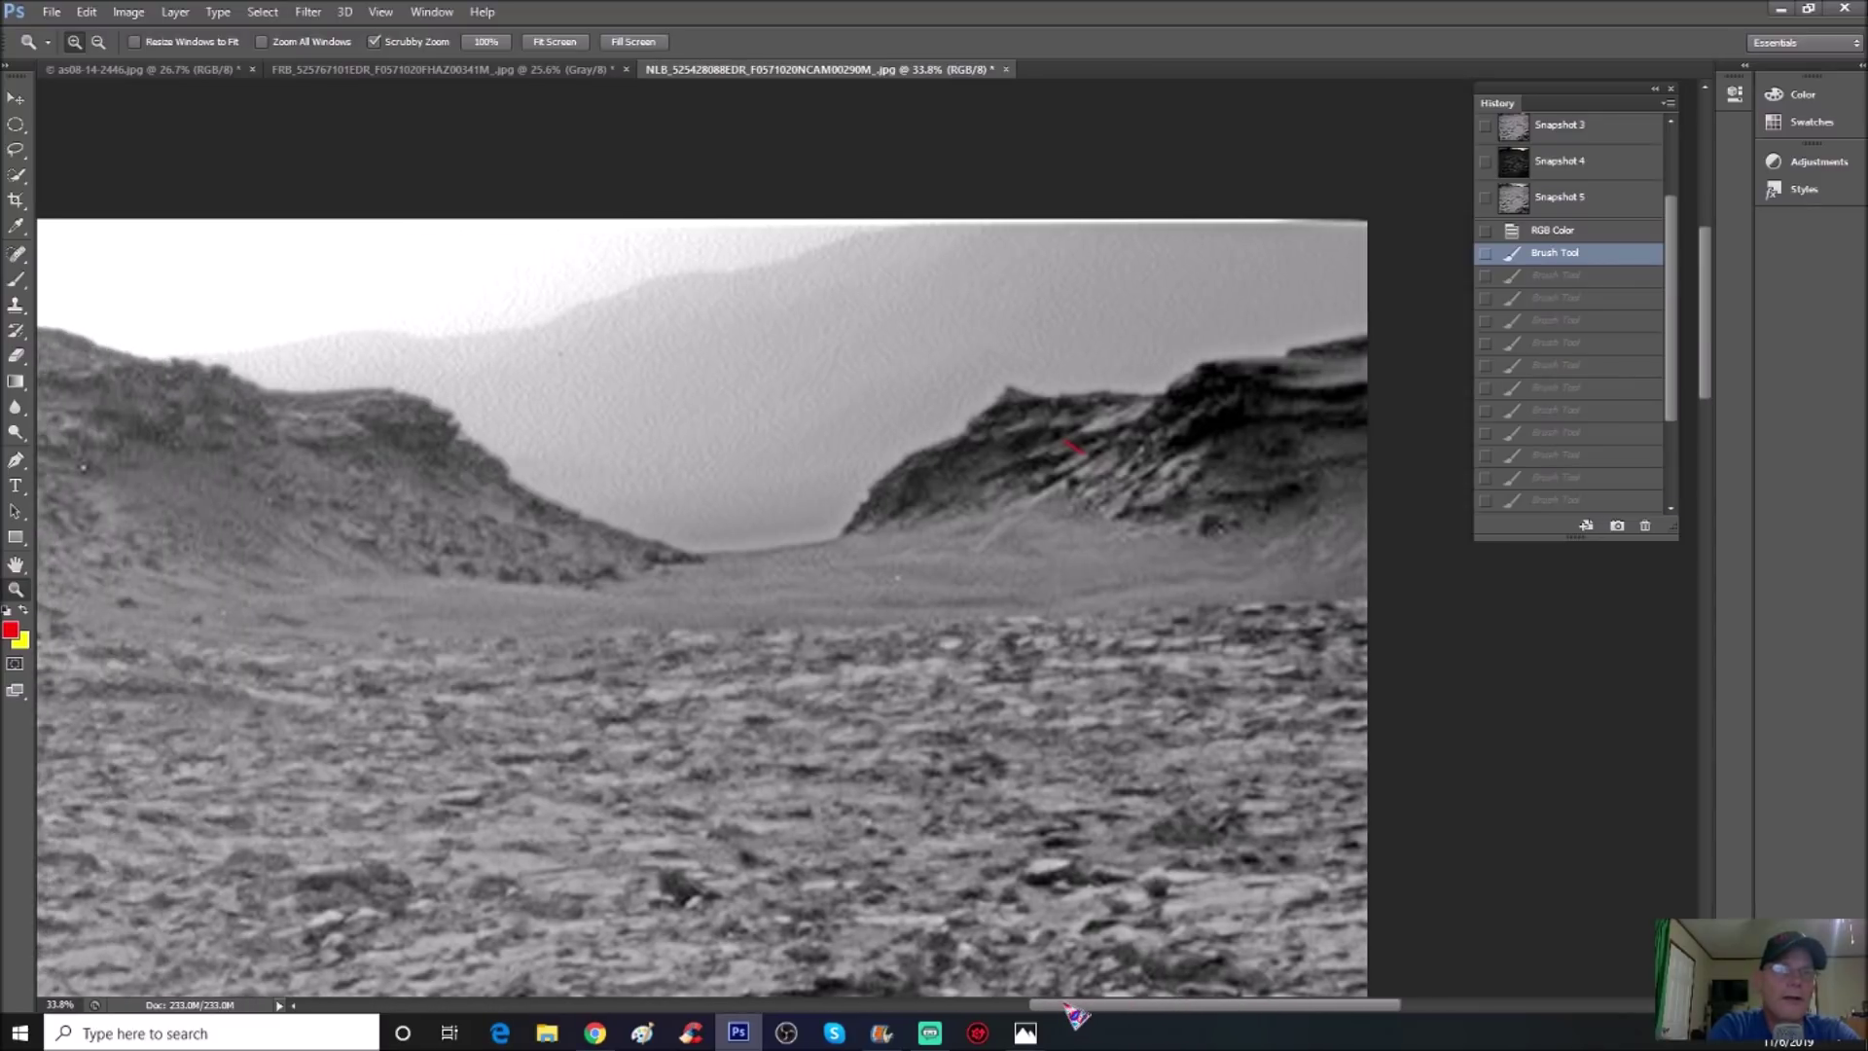
left_click_drag(1087, 793, 1066, 824)
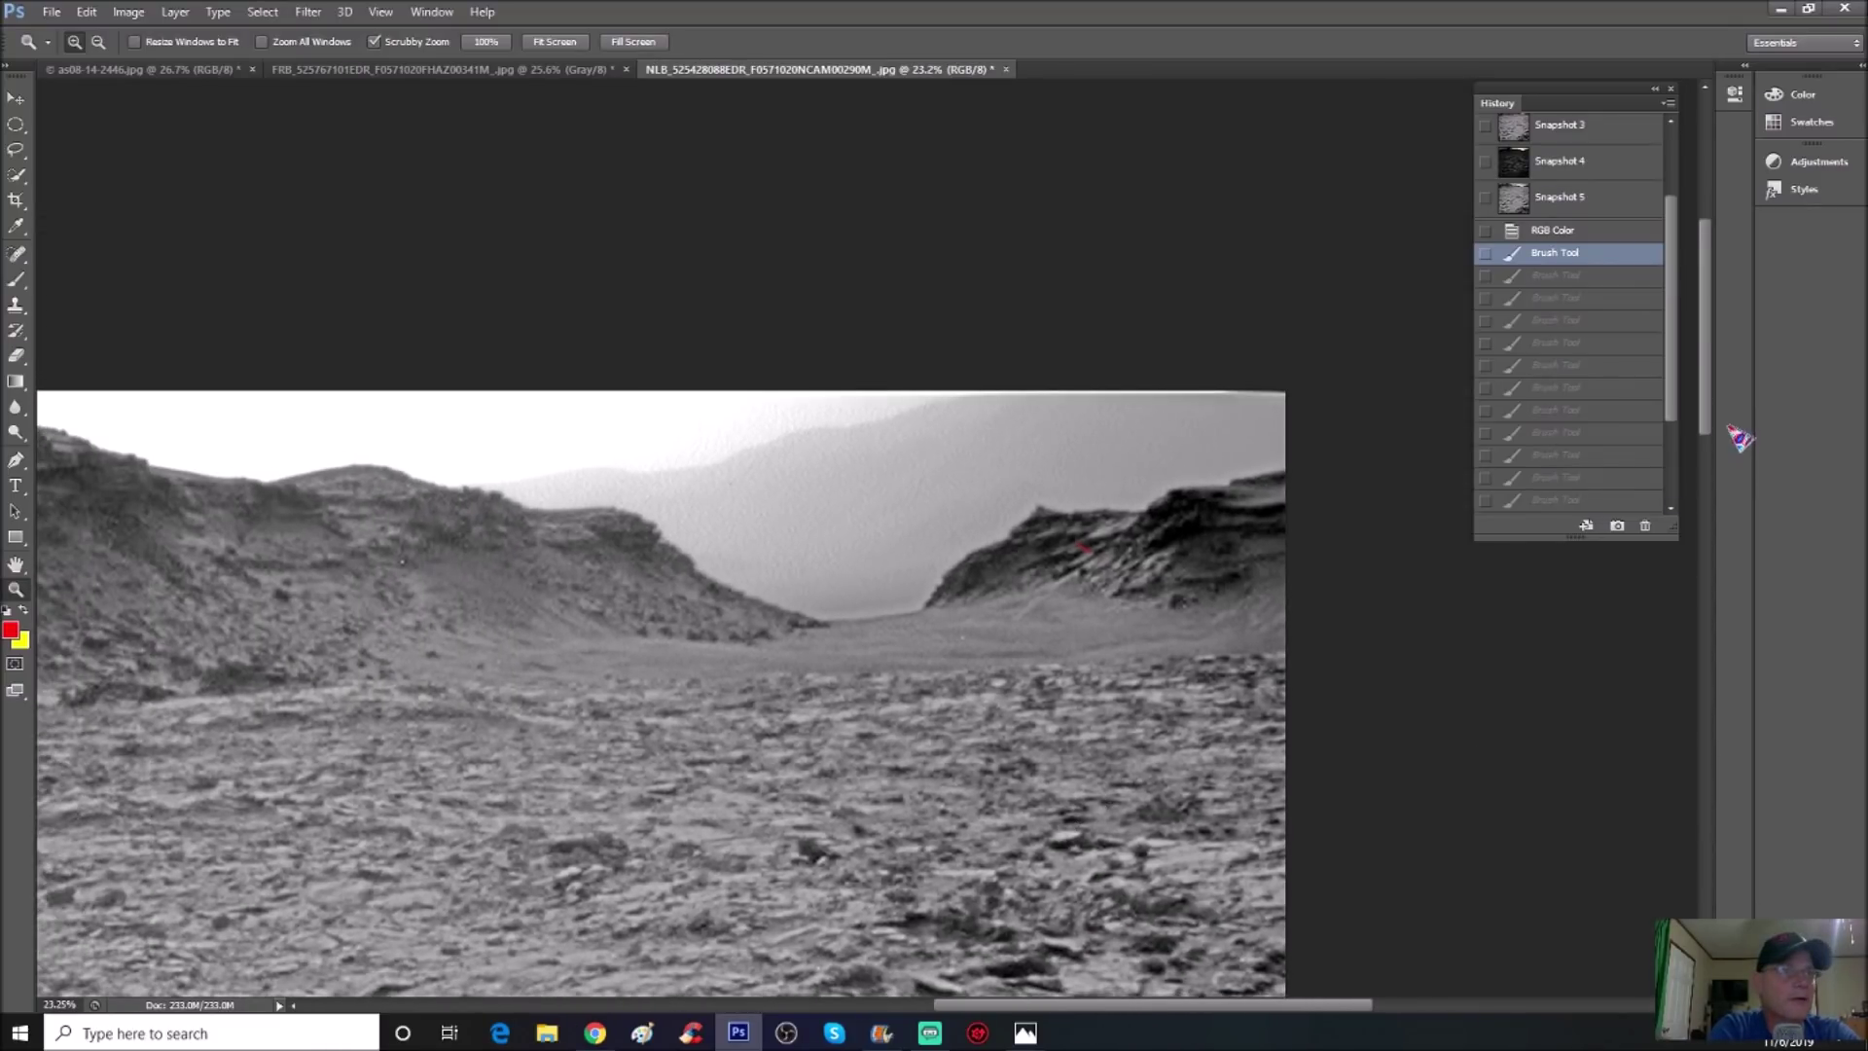
left_click_drag(1707, 421, 1642, 522)
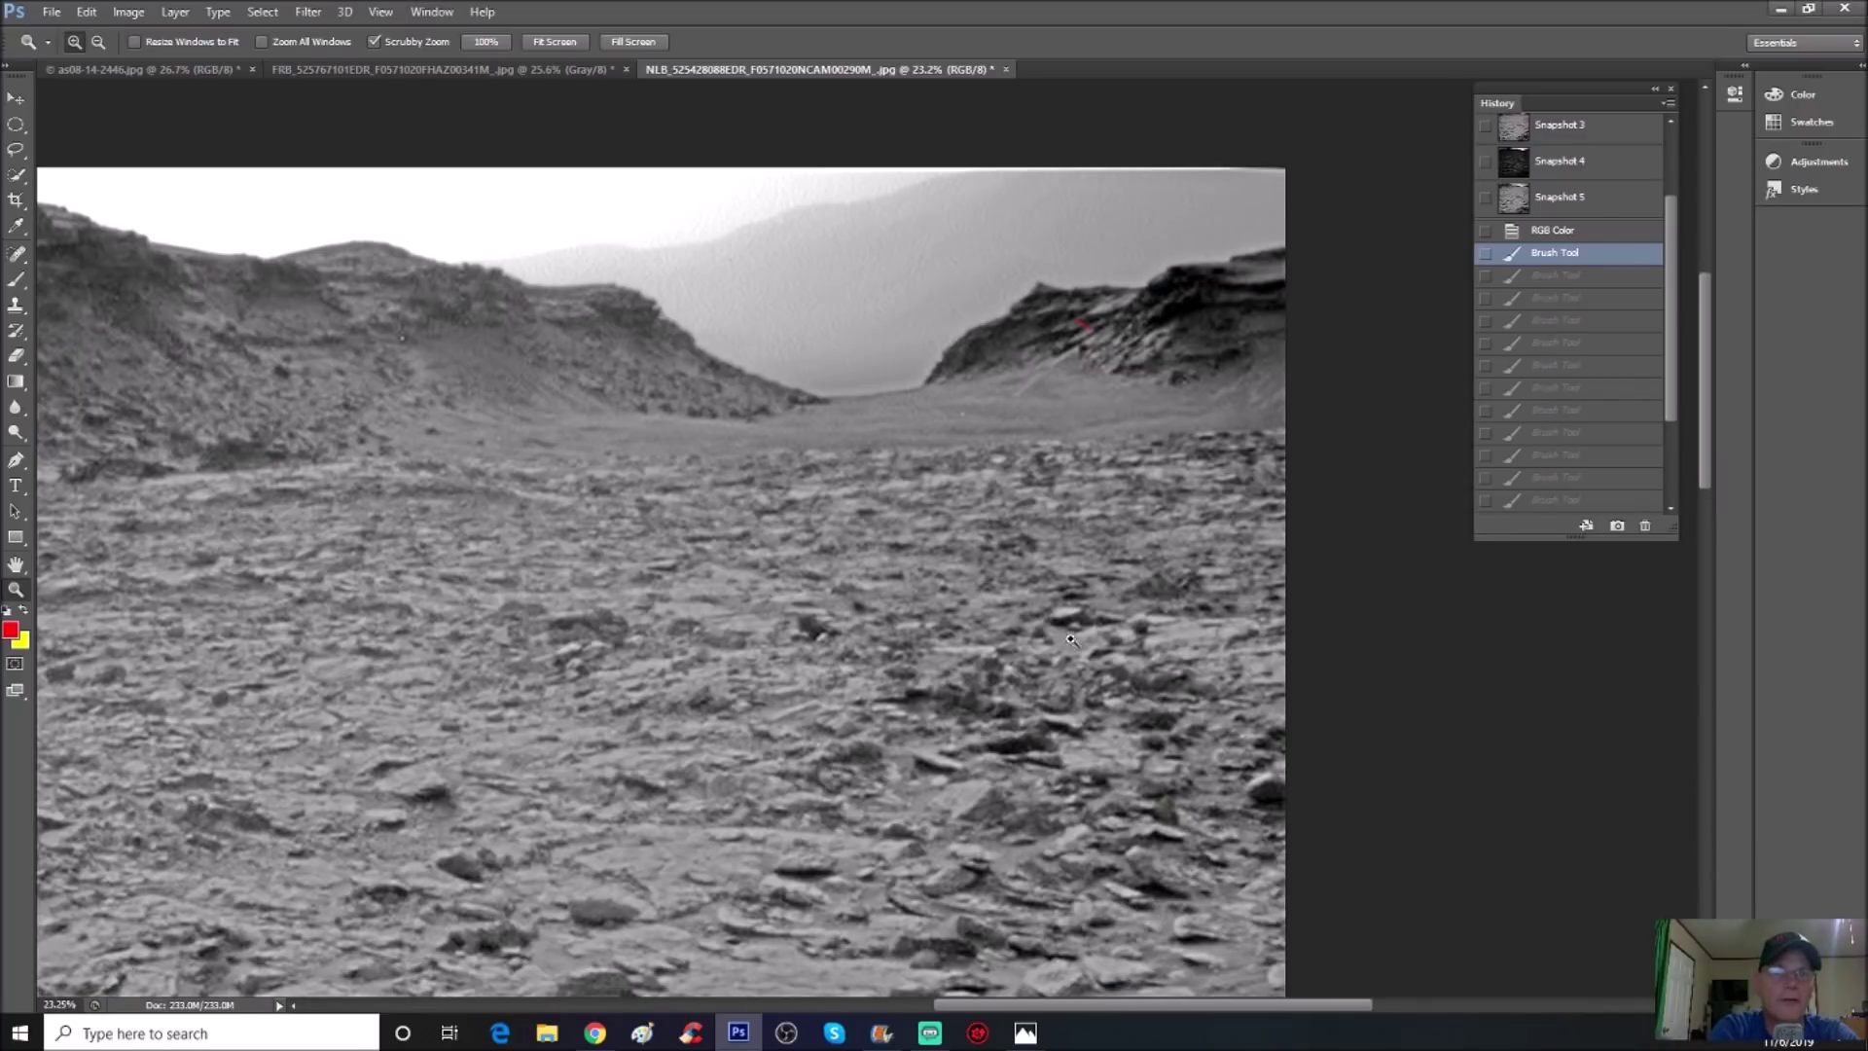
left_click_drag(1094, 780, 1135, 686)
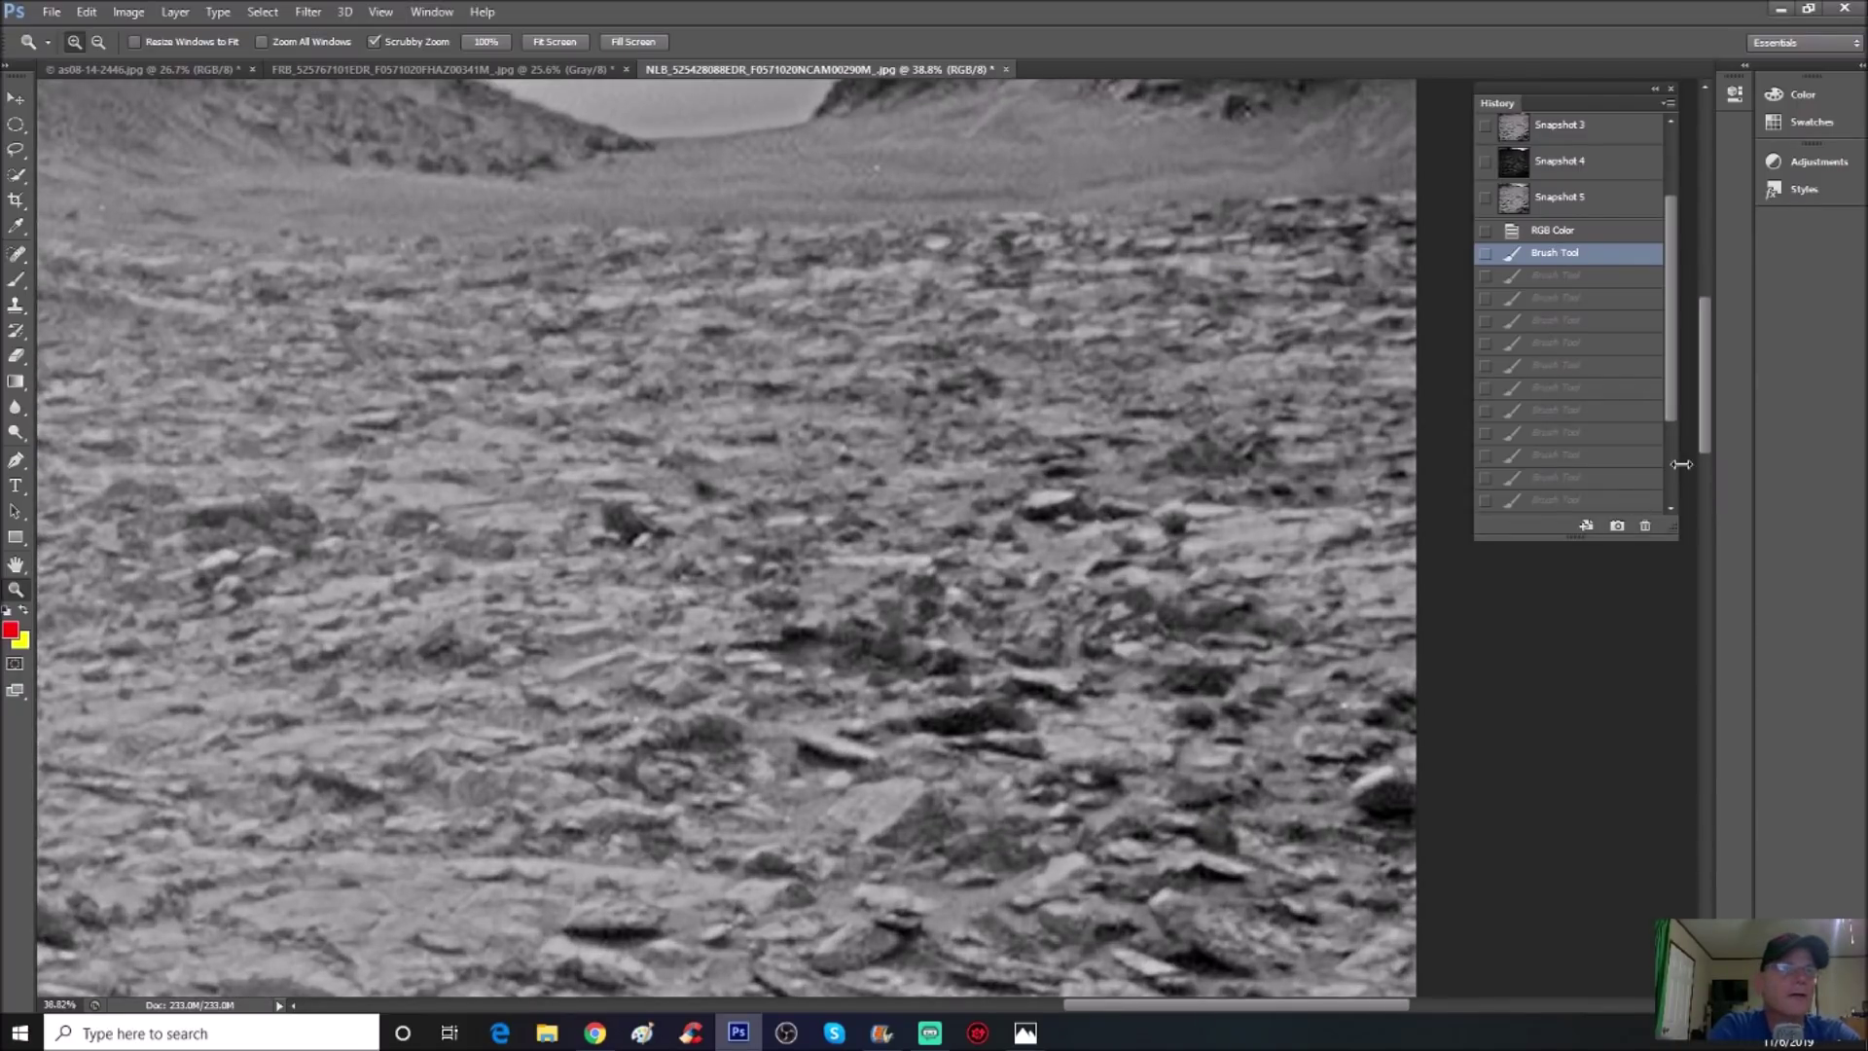
left_click_drag(1715, 447, 1714, 384)
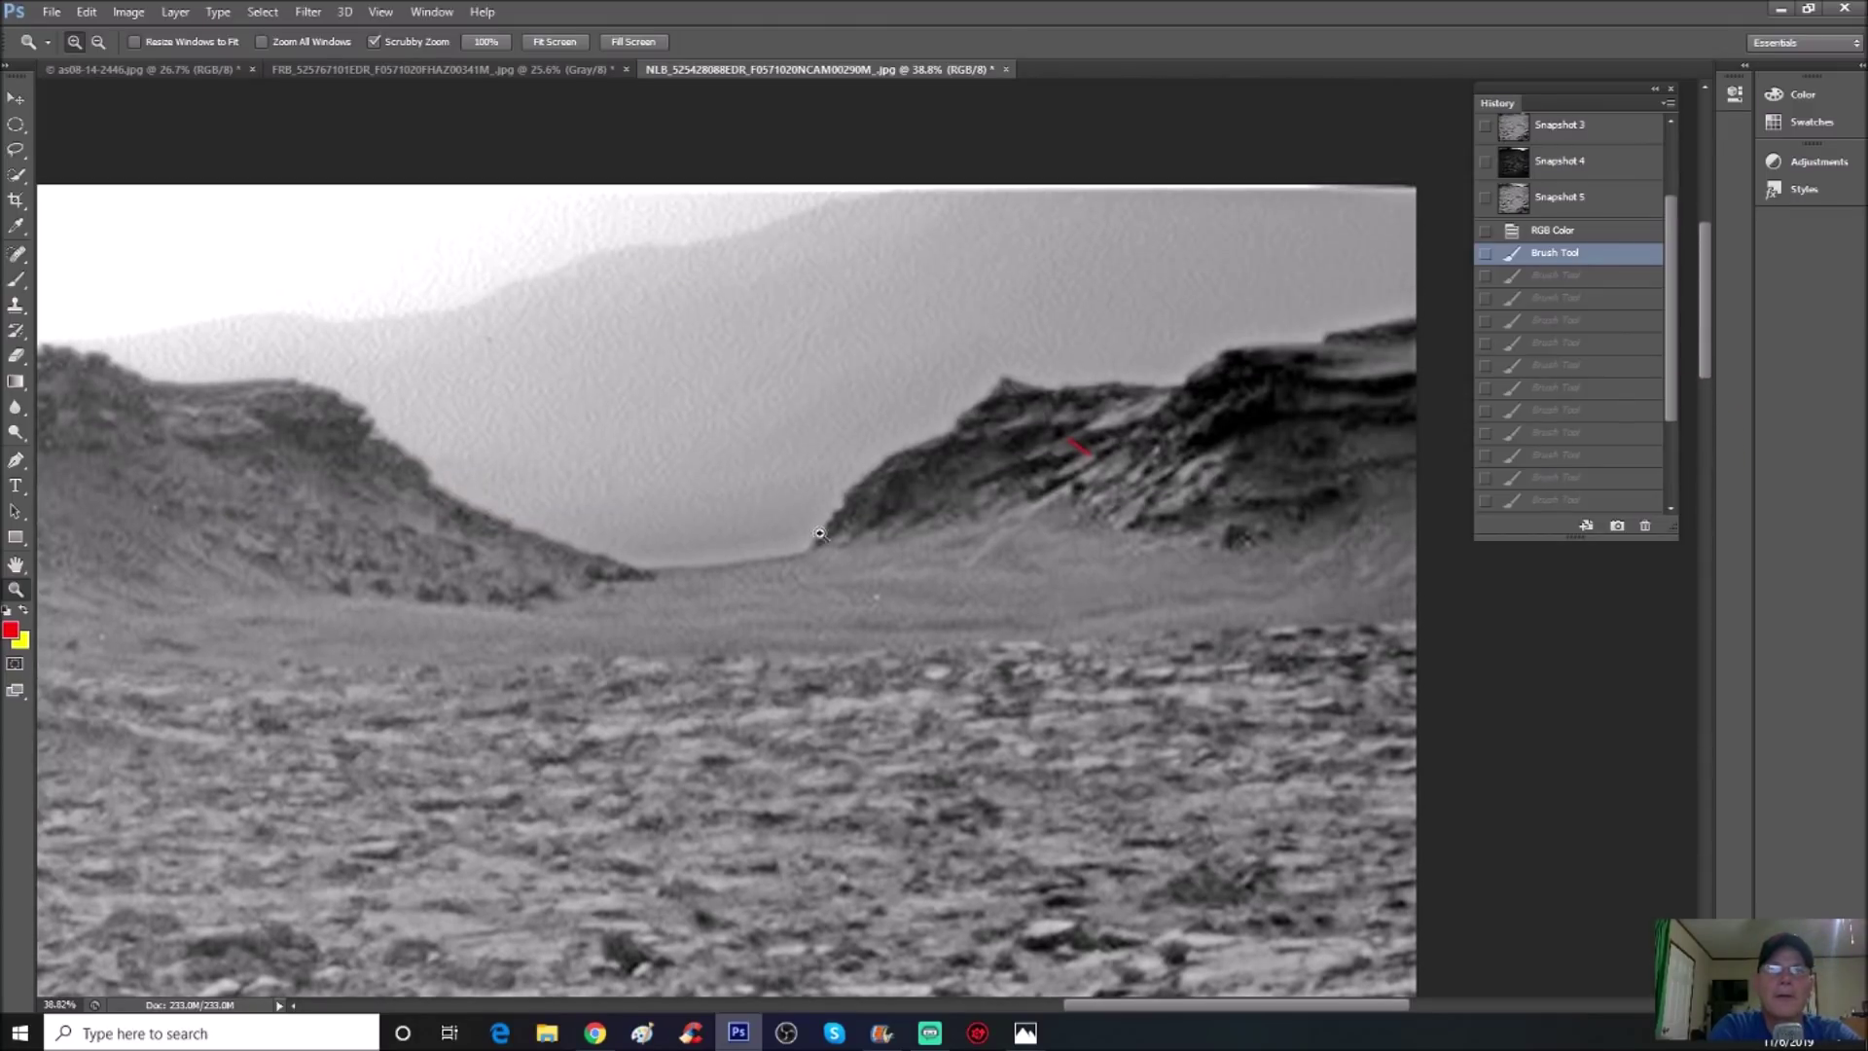
left_click_drag(300, 608, 321, 544)
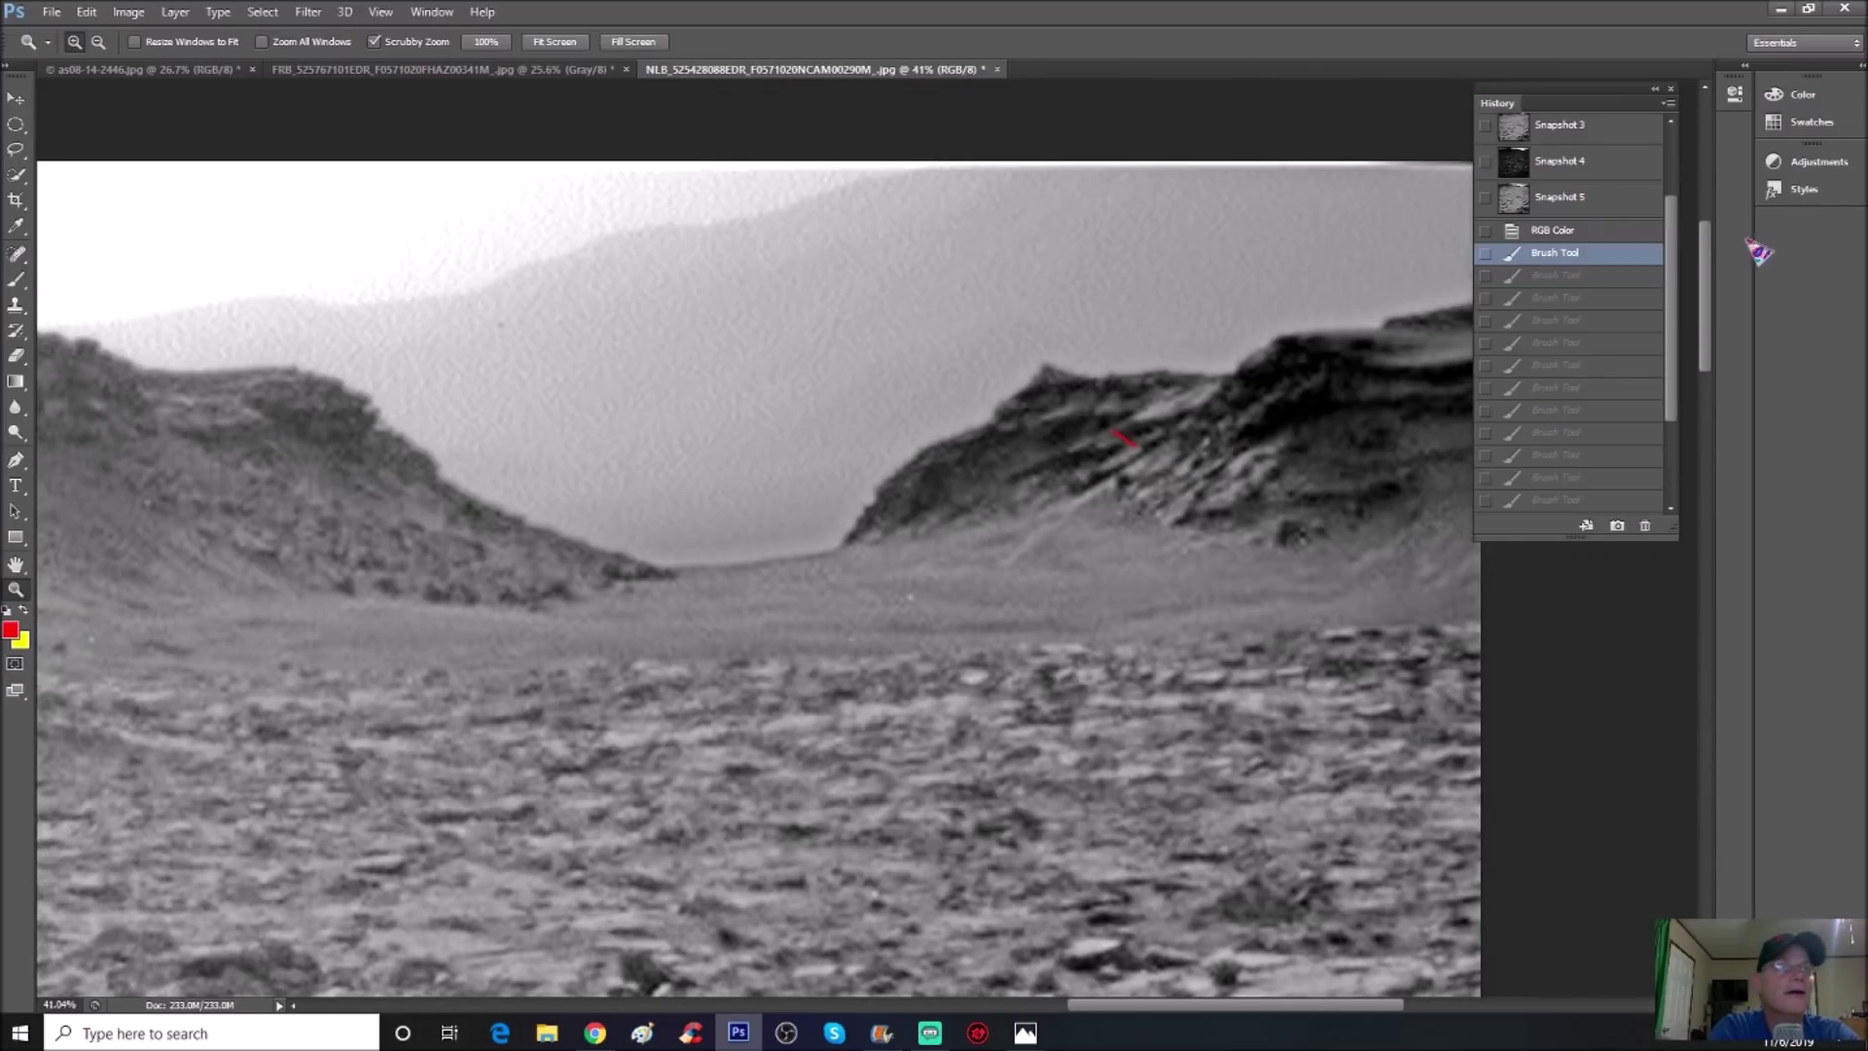
Restore Snapshot 5 and trace the arched opening and sloping edge on the right-hand hillside in yellow
left_click(1605, 142)
left_click_drag(1143, 542, 1063, 525)
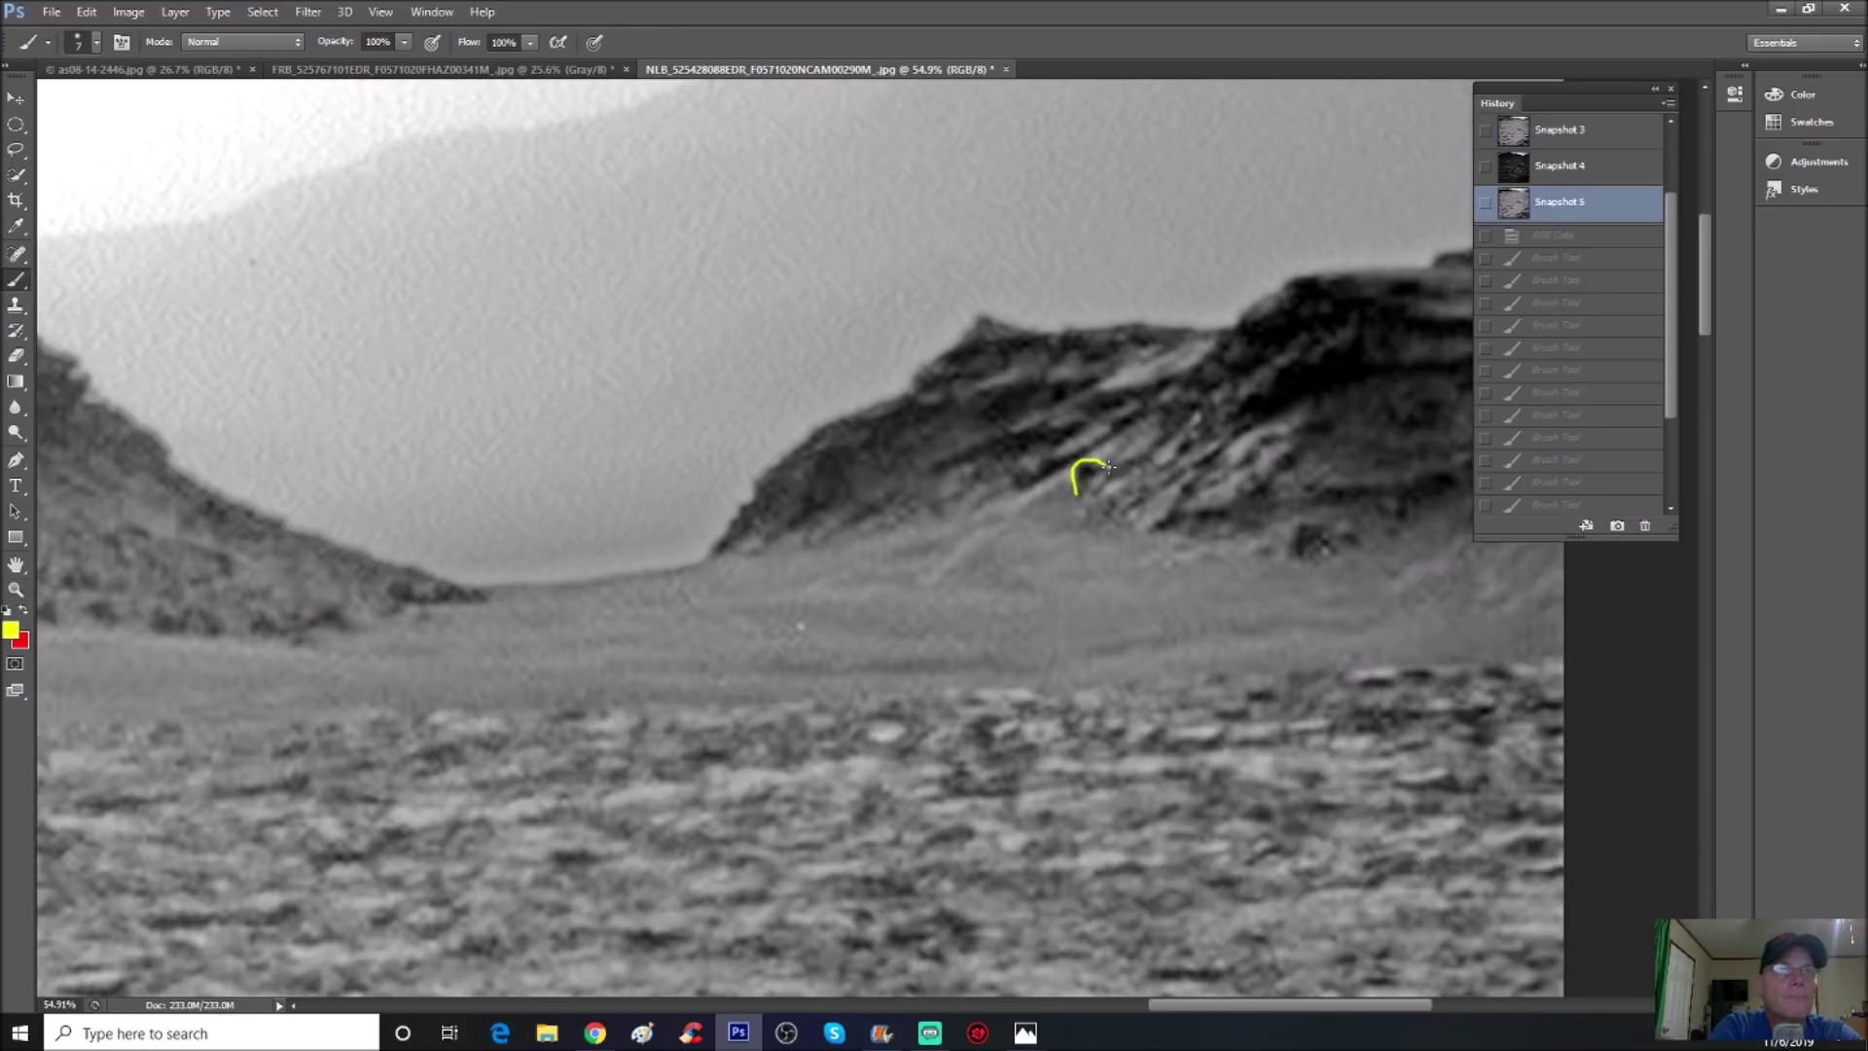
left_click_drag(1109, 467, 1107, 467)
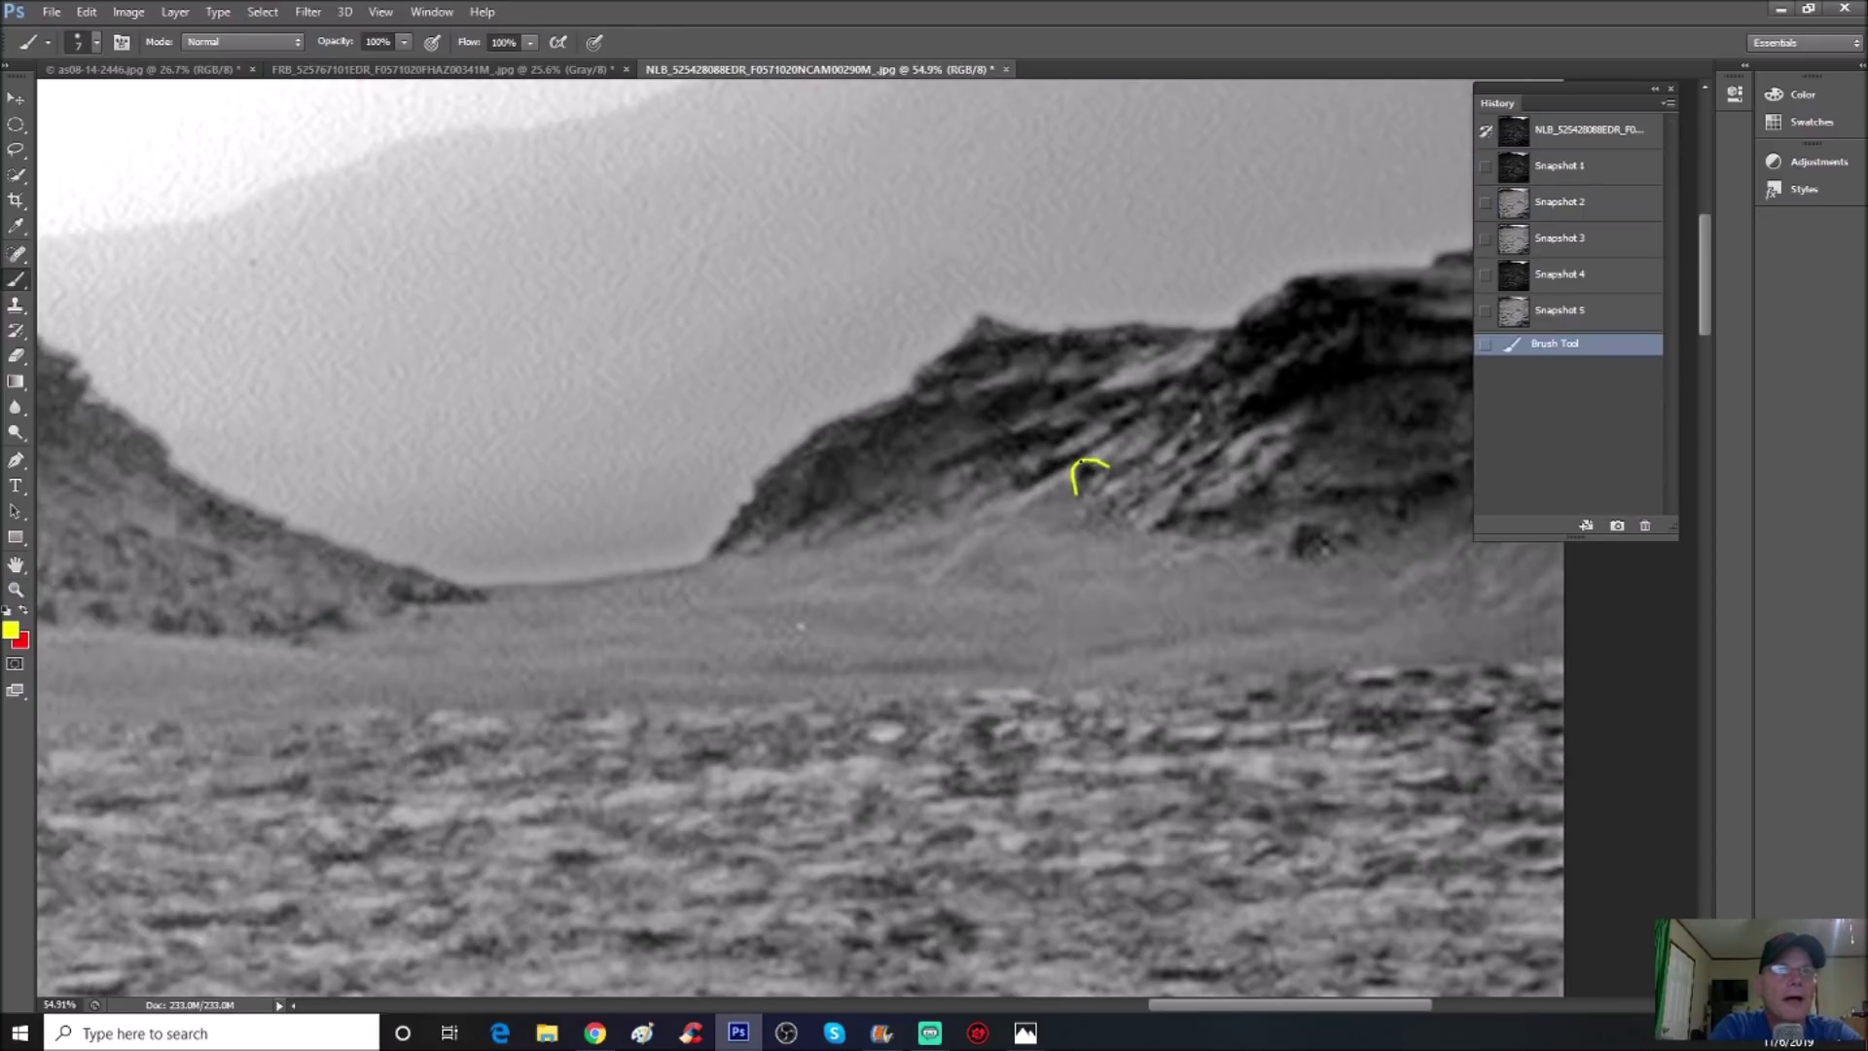
left_click(996, 502)
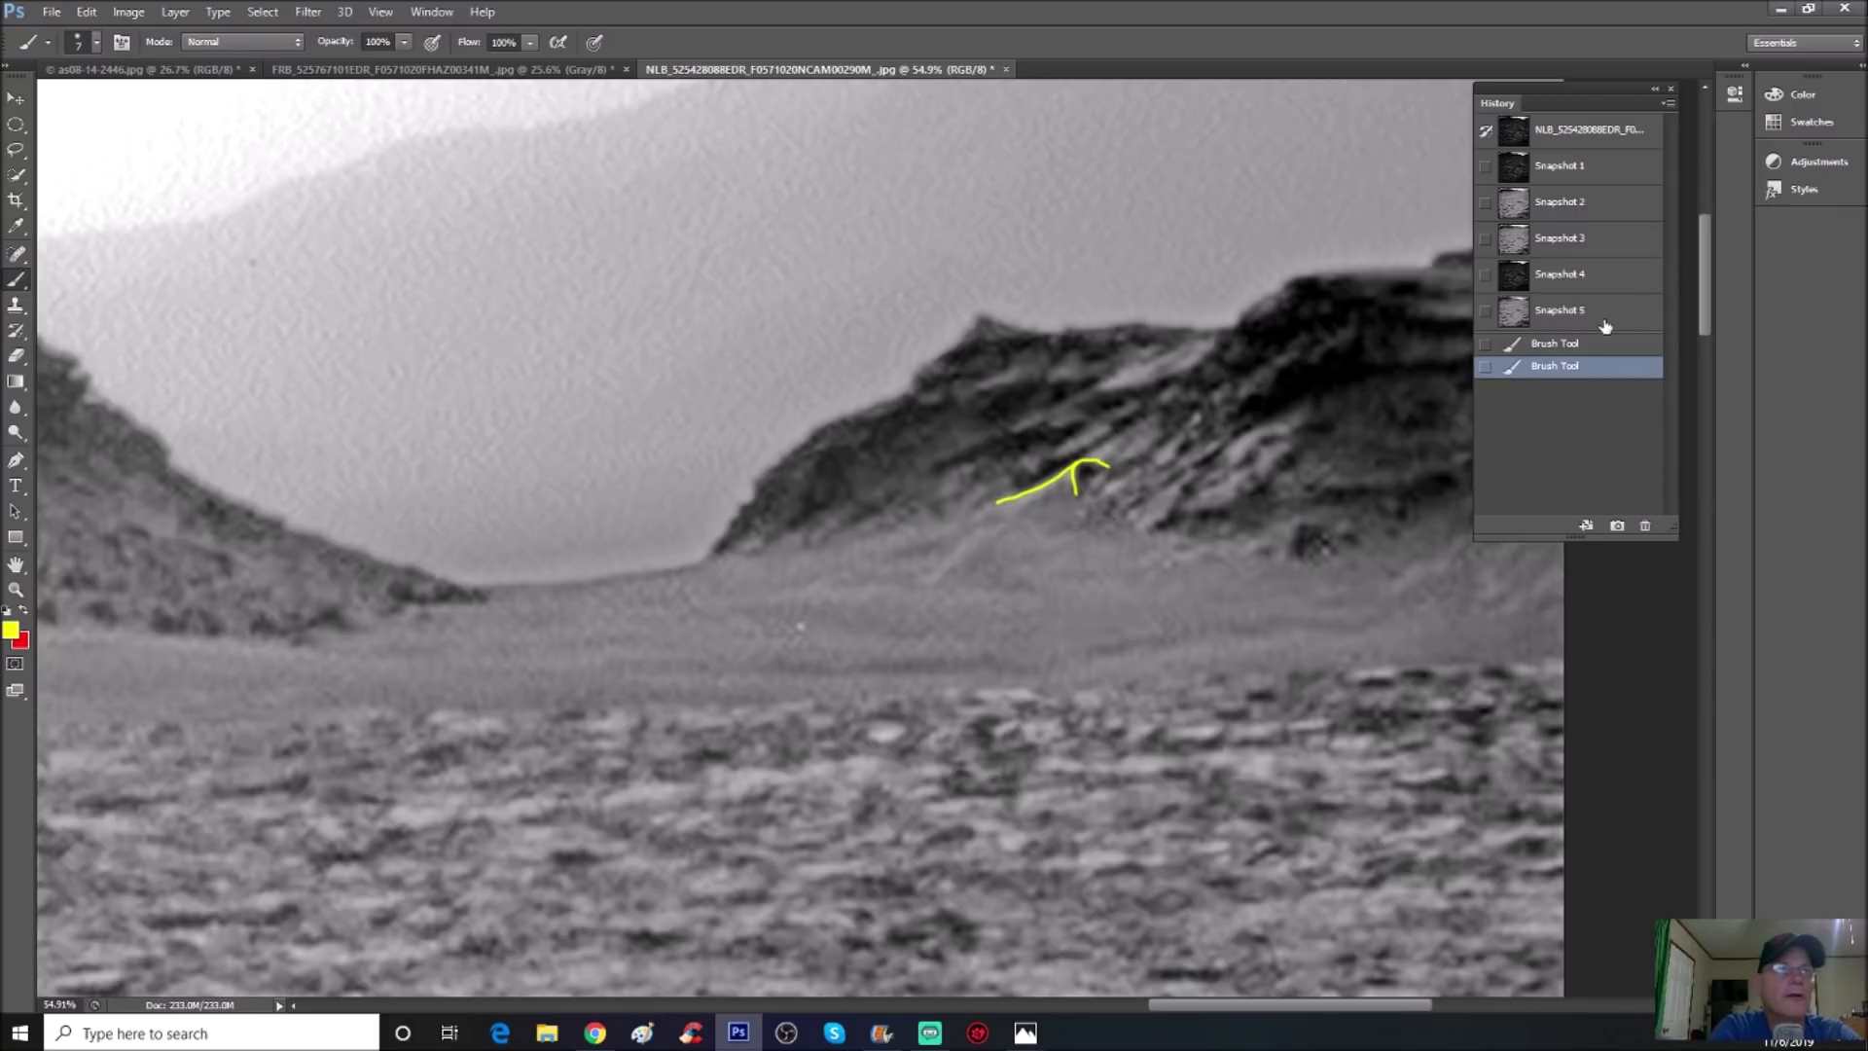
Restore Snapshot 3 and mark the sloping edge on the right-hand hillside with two white arrows and a traced line
left_click(1620, 243)
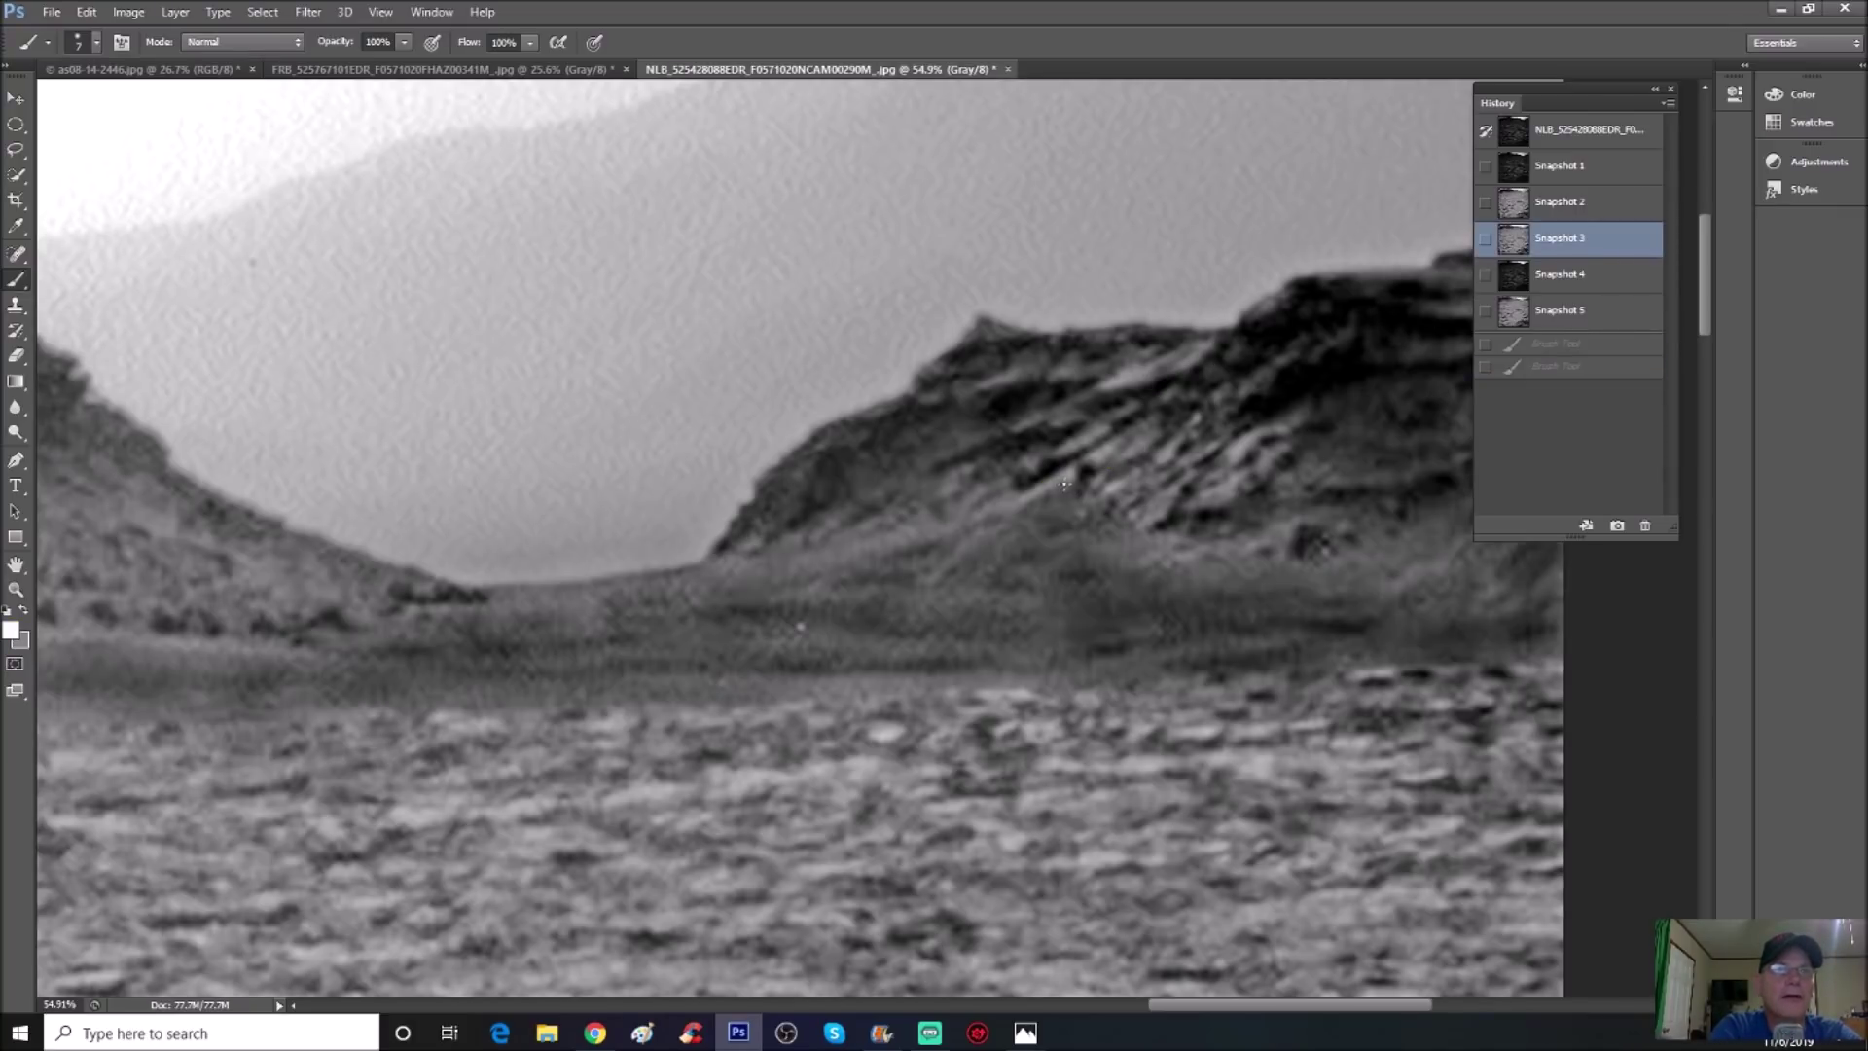
left_click_drag(1077, 407, 1067, 445)
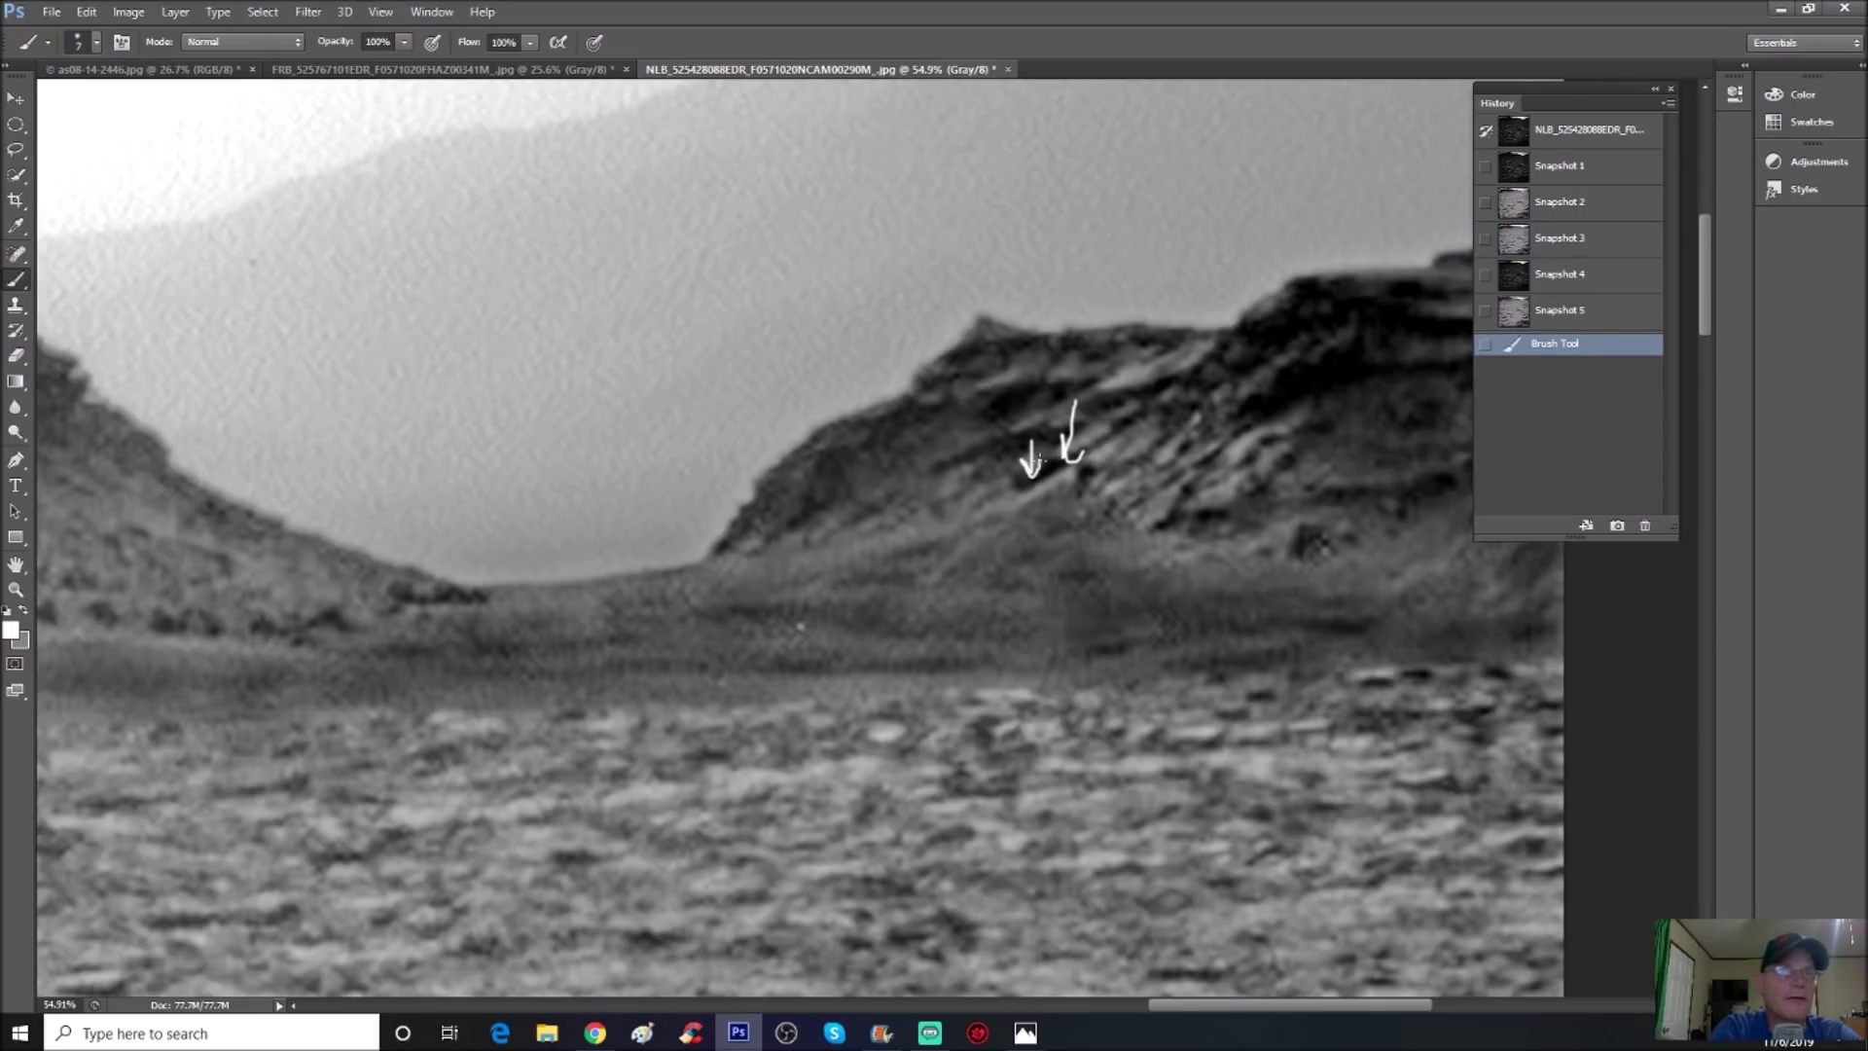
left_click_drag(1102, 467, 975, 515)
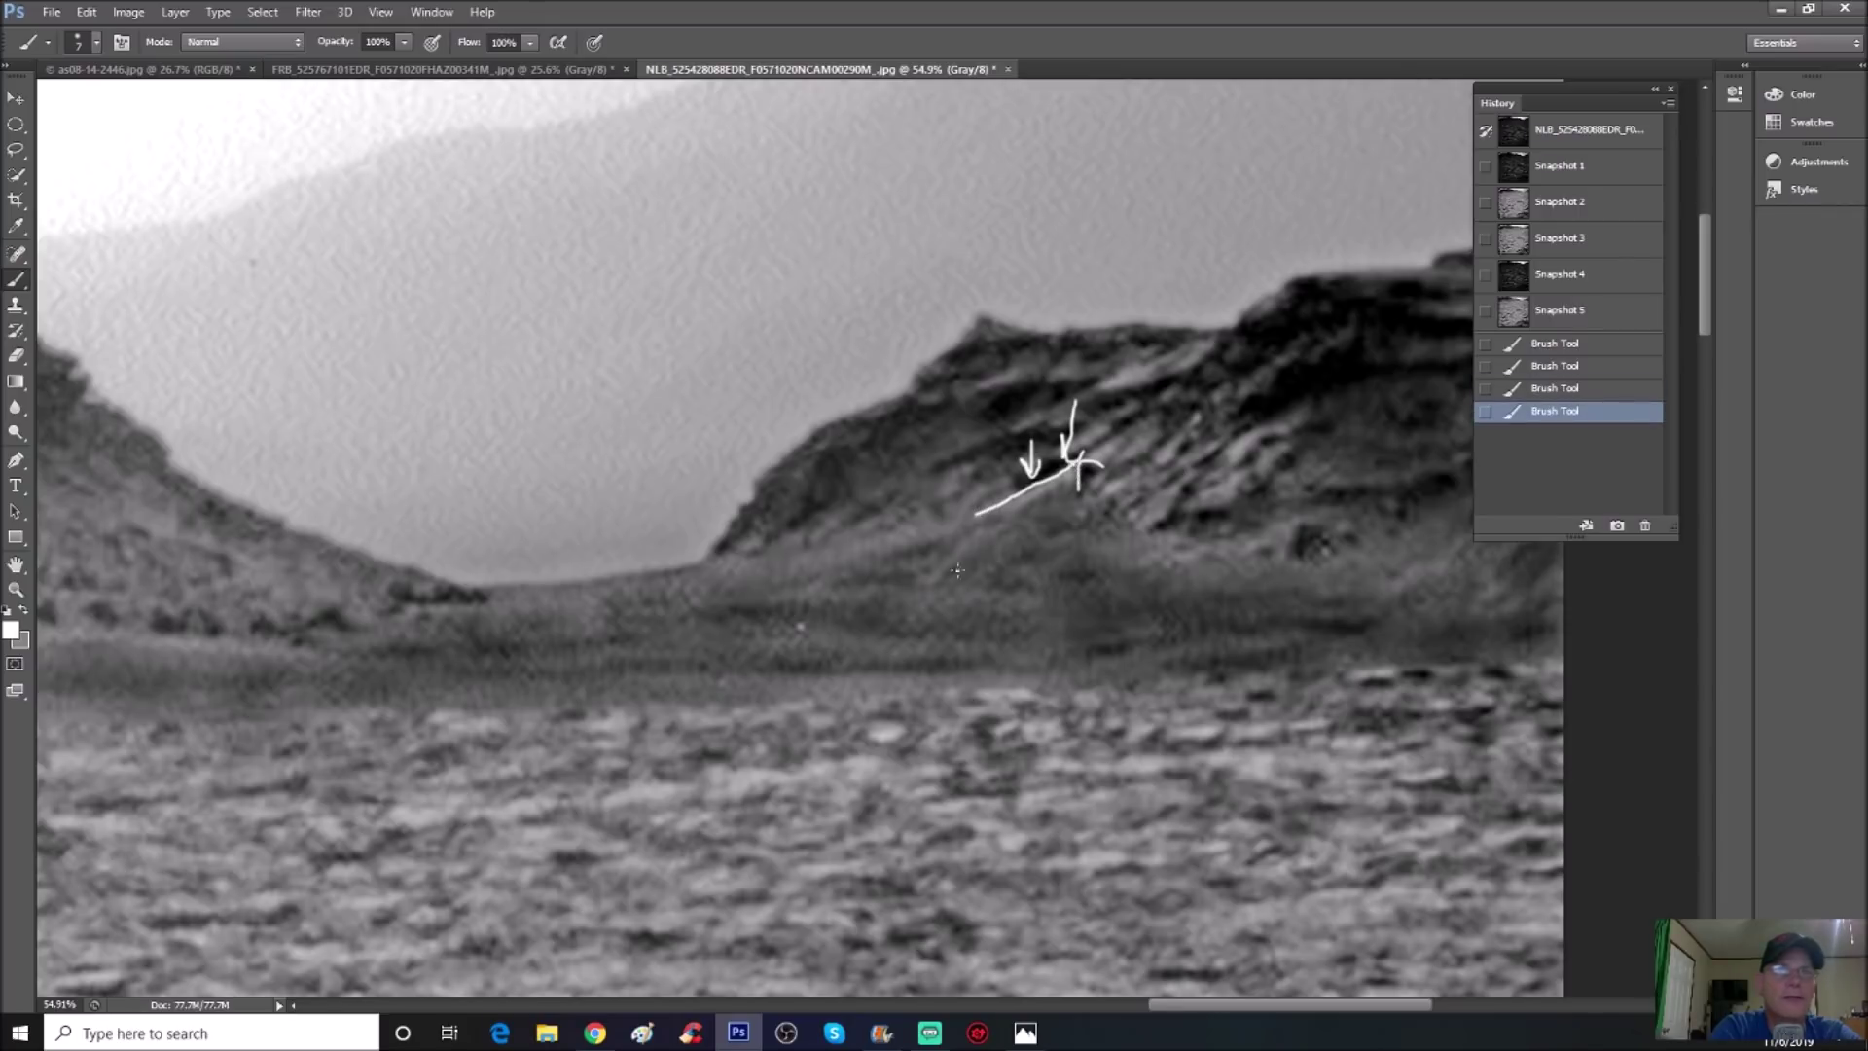
Brush a white box around the patch at the valley opening and trace the darkened ground's edges on both sides of it
left_click(16, 590)
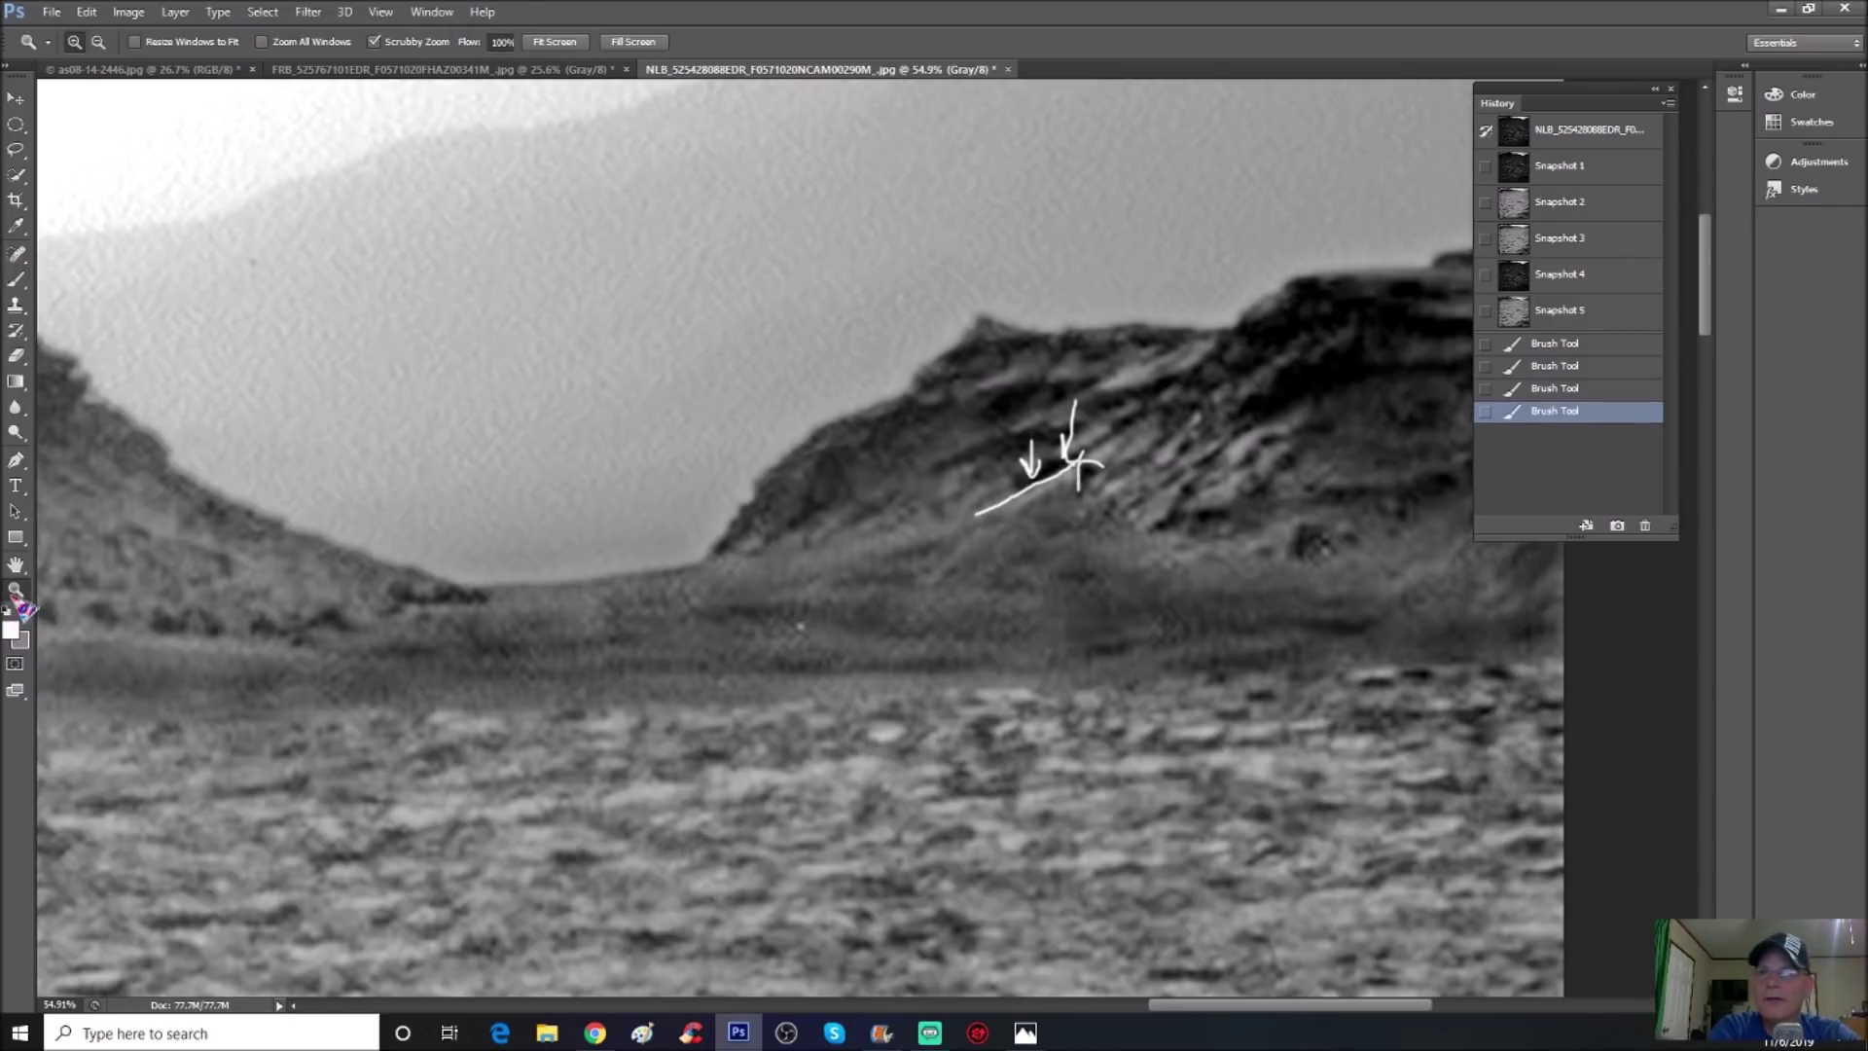
left_click(428, 709, "alt")
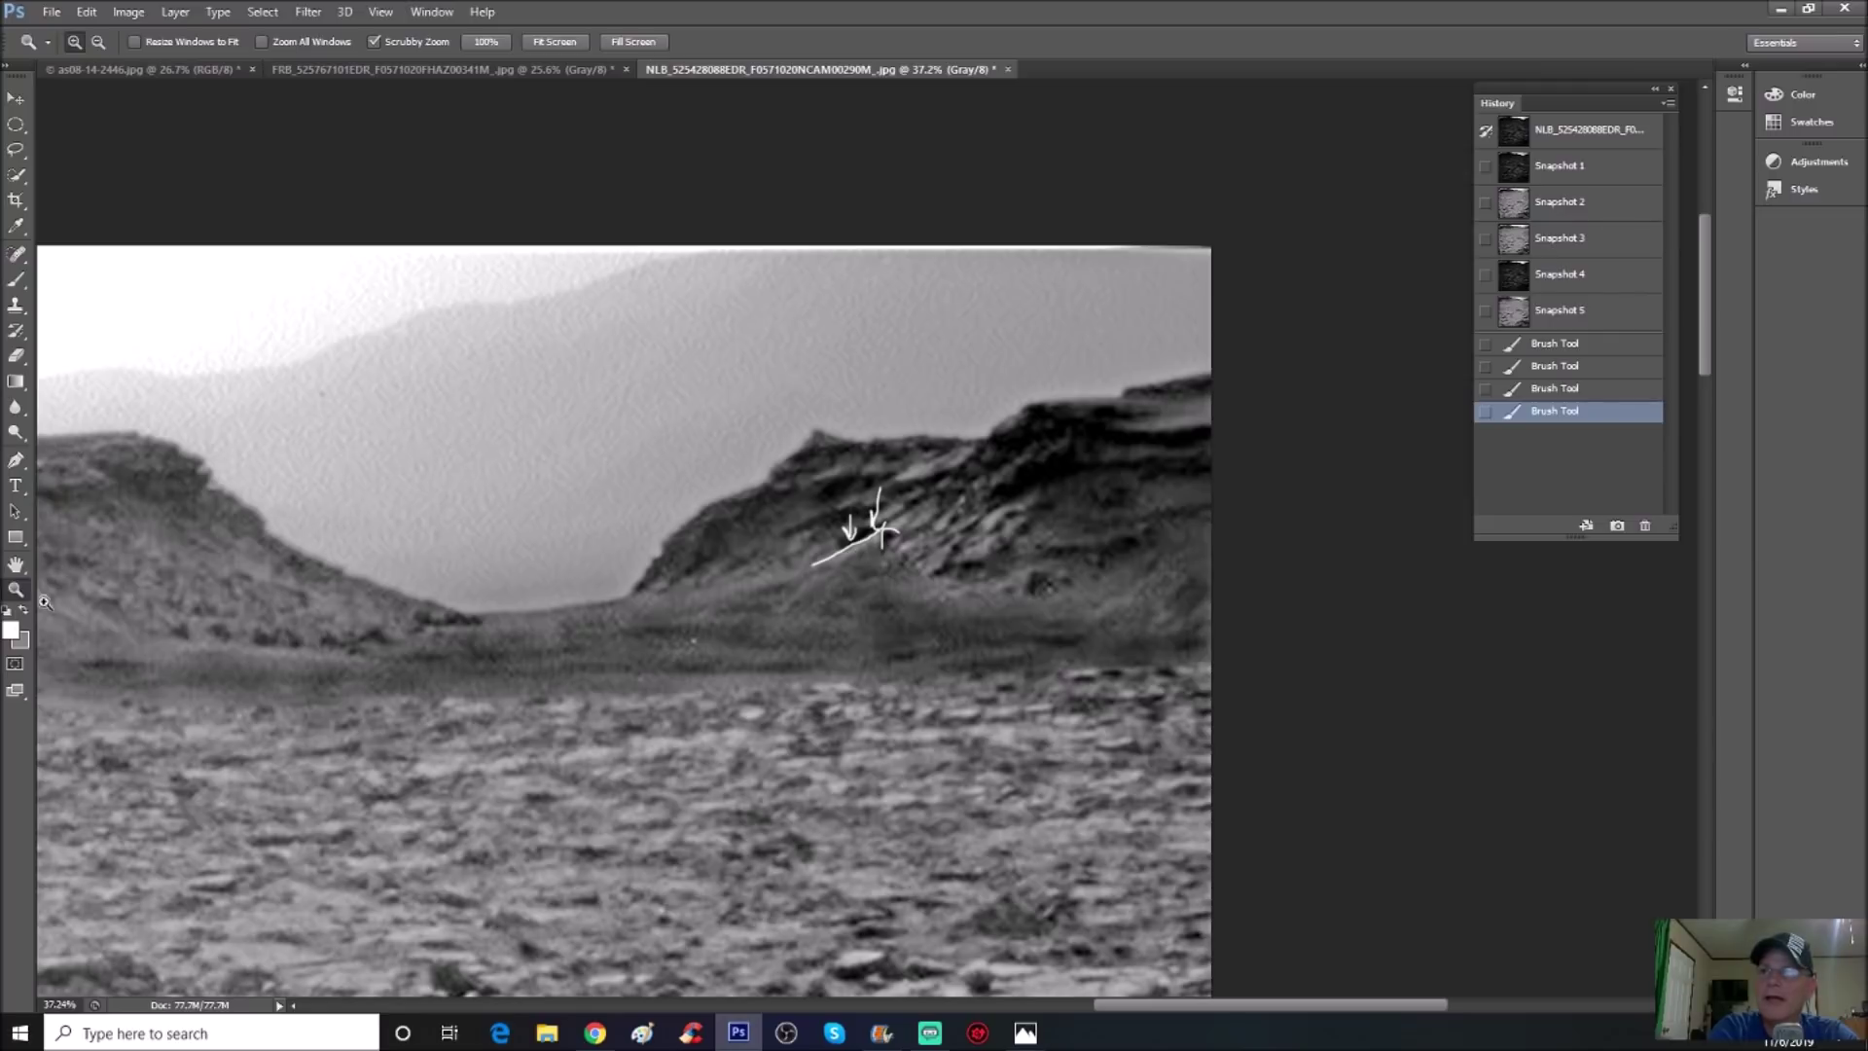
left_click(15, 280)
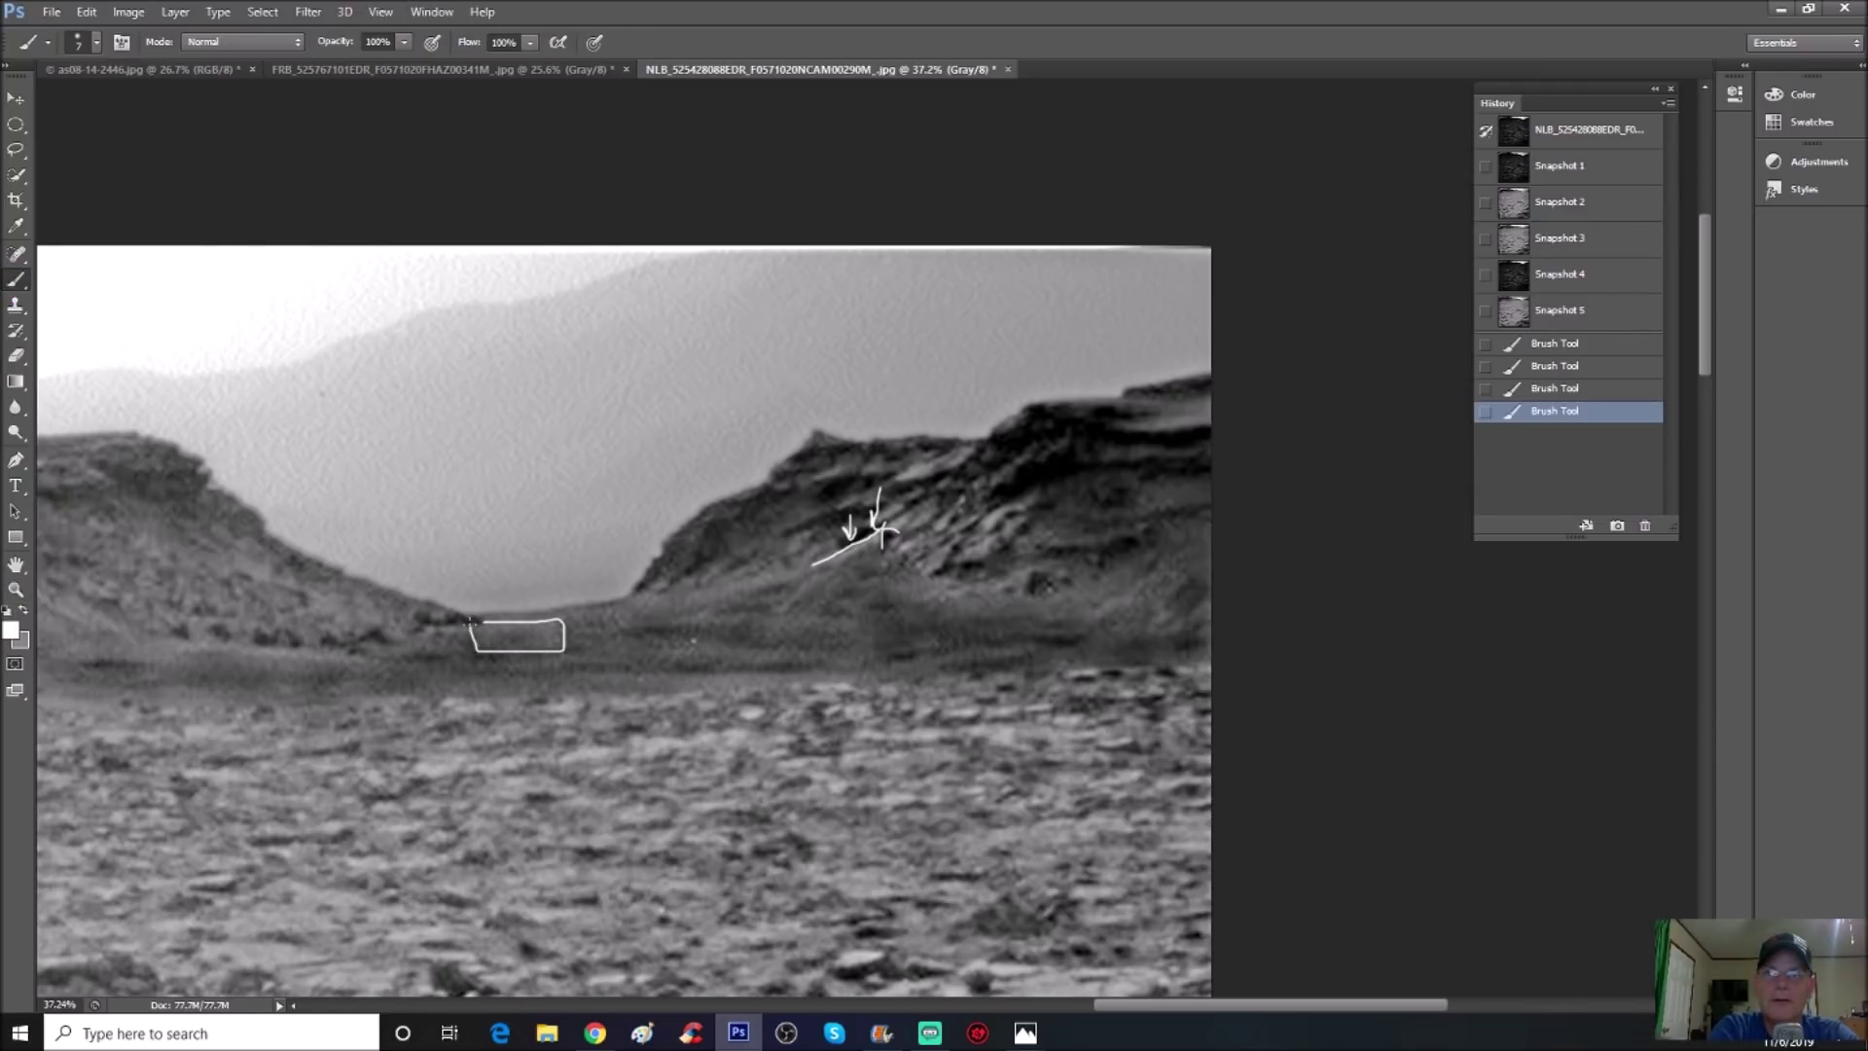
left_click_drag(472, 620, 457, 623)
left_click_drag(127, 630, 212, 644)
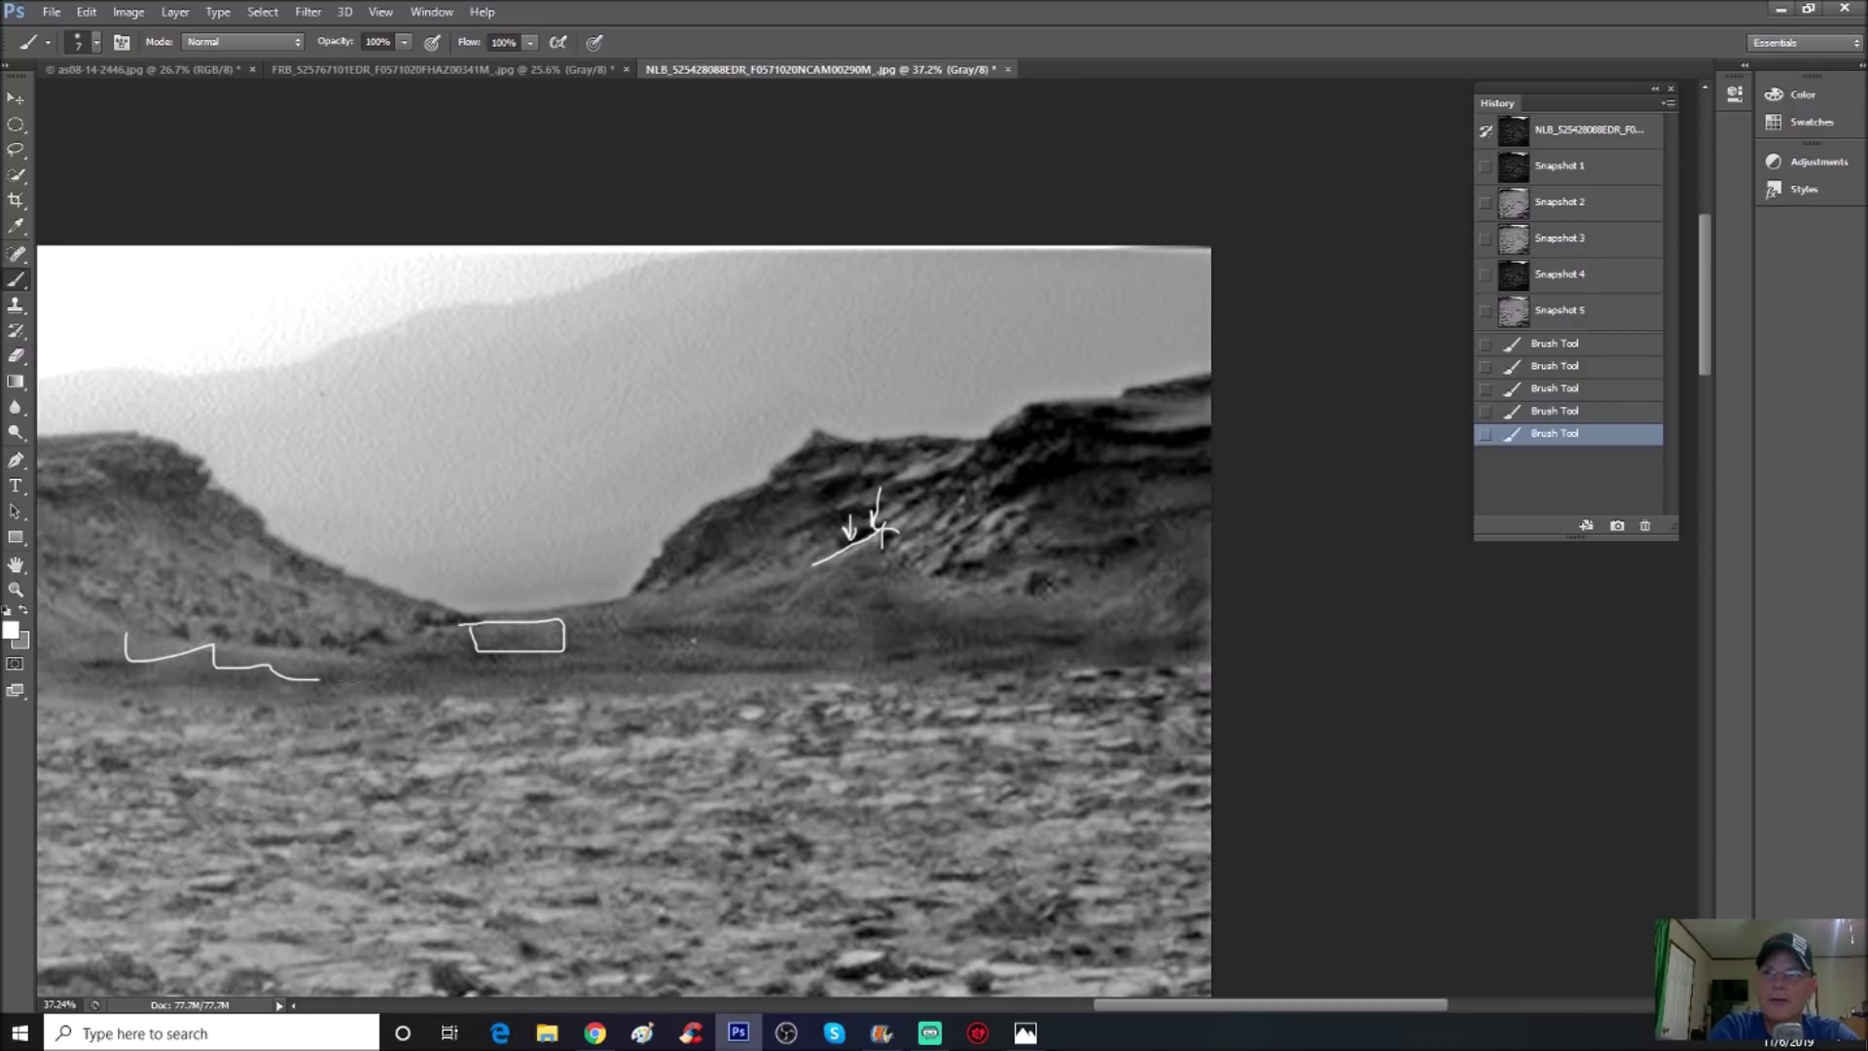
left_click_drag(319, 678, 352, 681)
left_click_drag(635, 666, 883, 661)
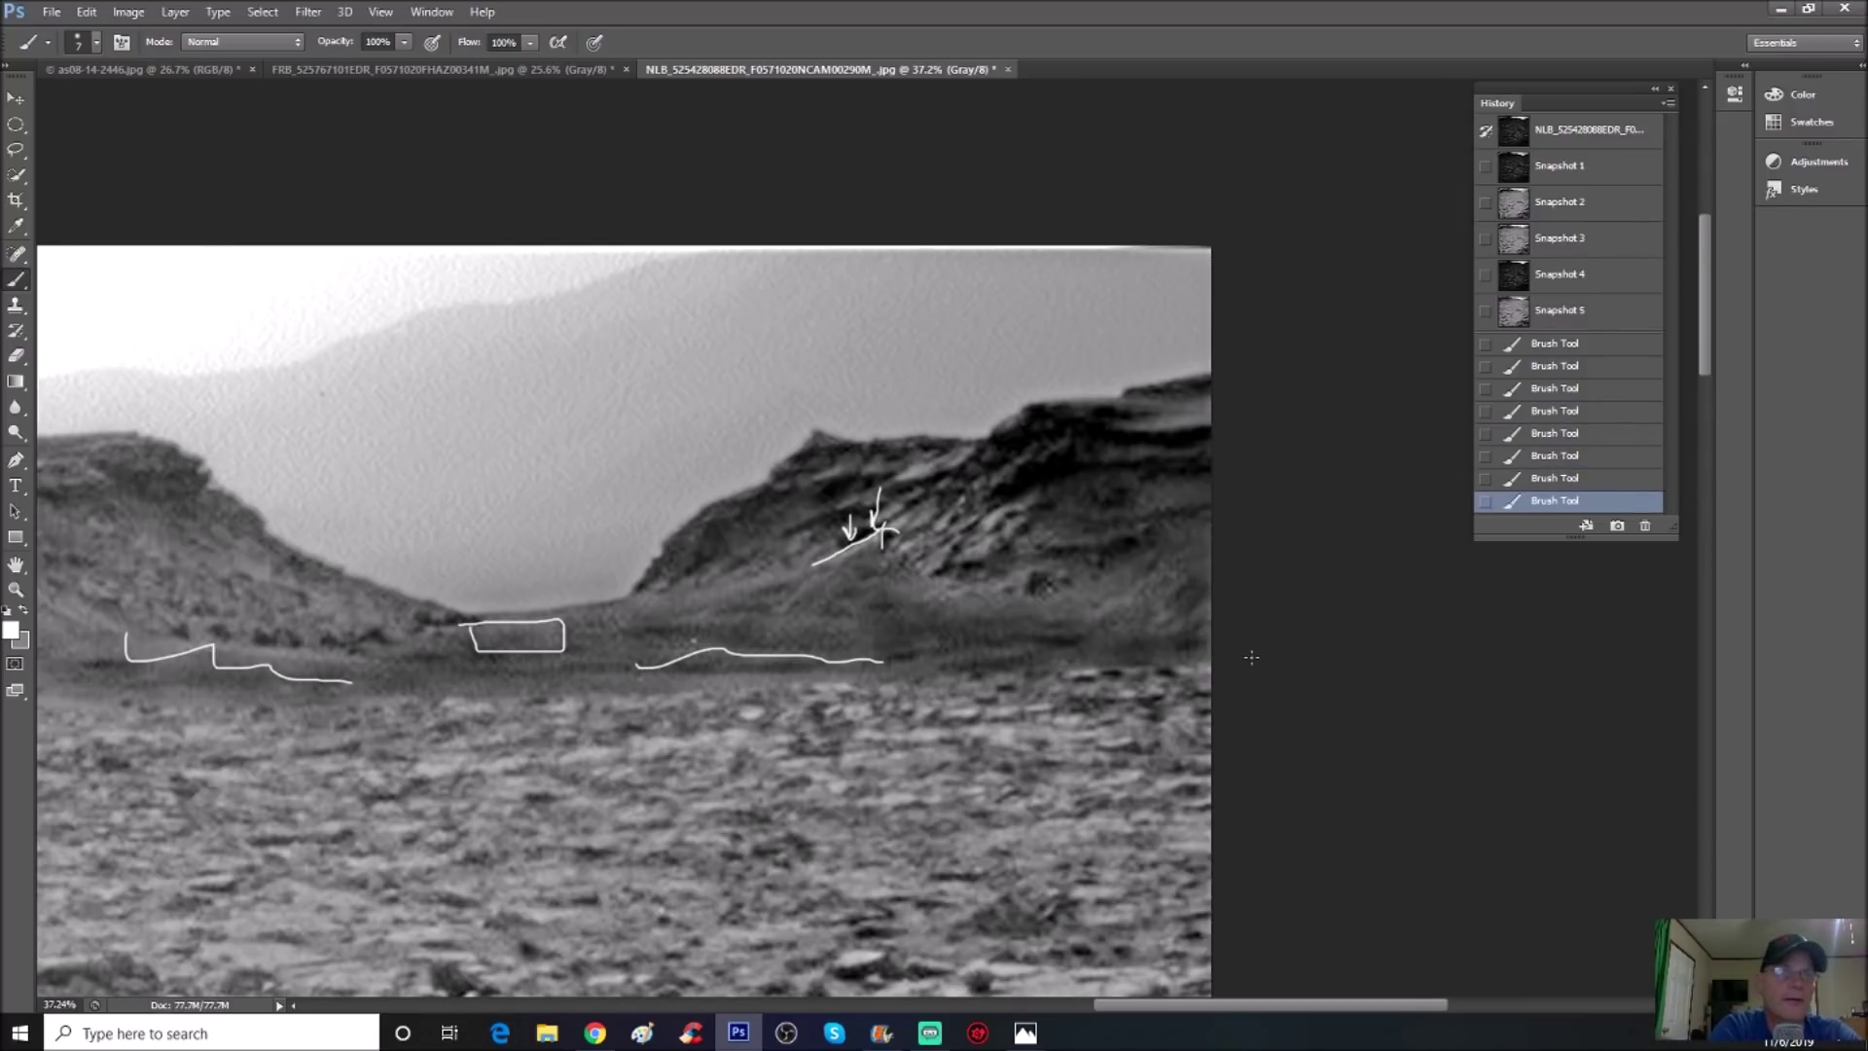
Brush a white circle with an arc above it around the rounded patch at the right-hand hillside's lower outer edge
left_click_drag(1129, 1007, 1163, 1007)
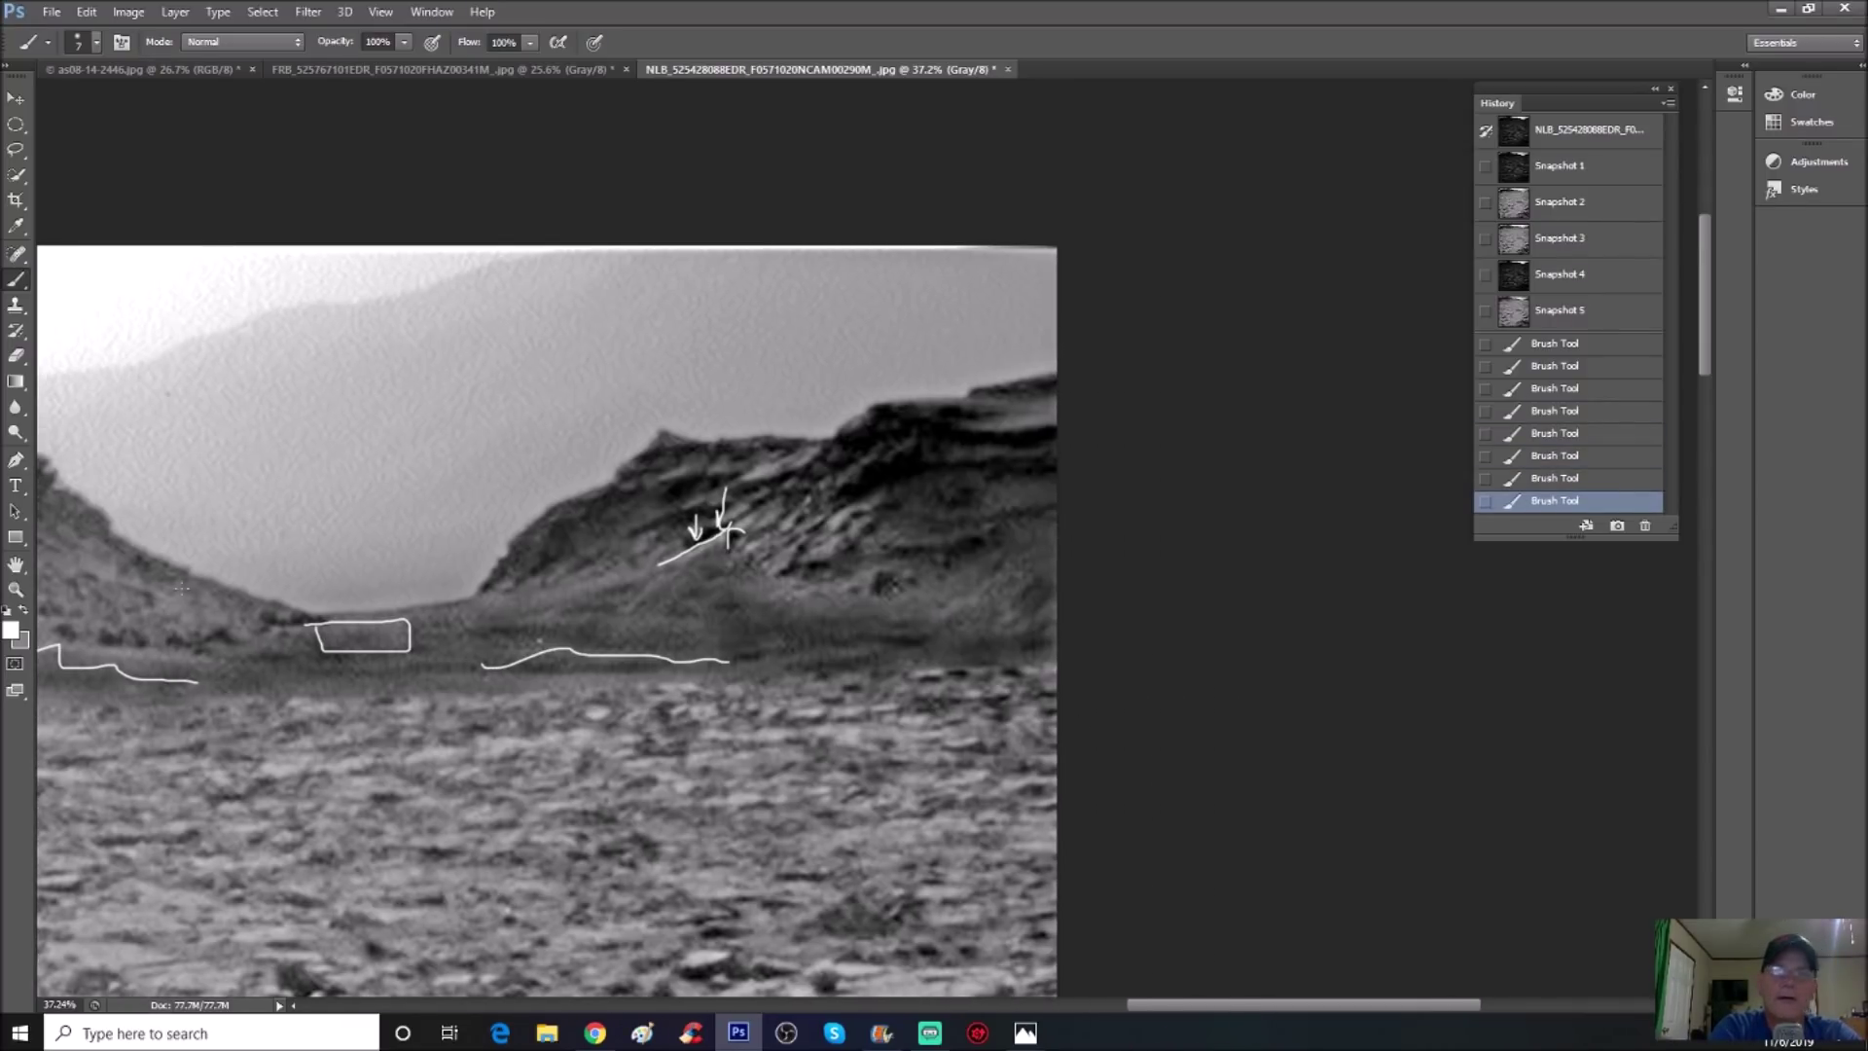
left_click(17, 589)
left_click(1418, 648)
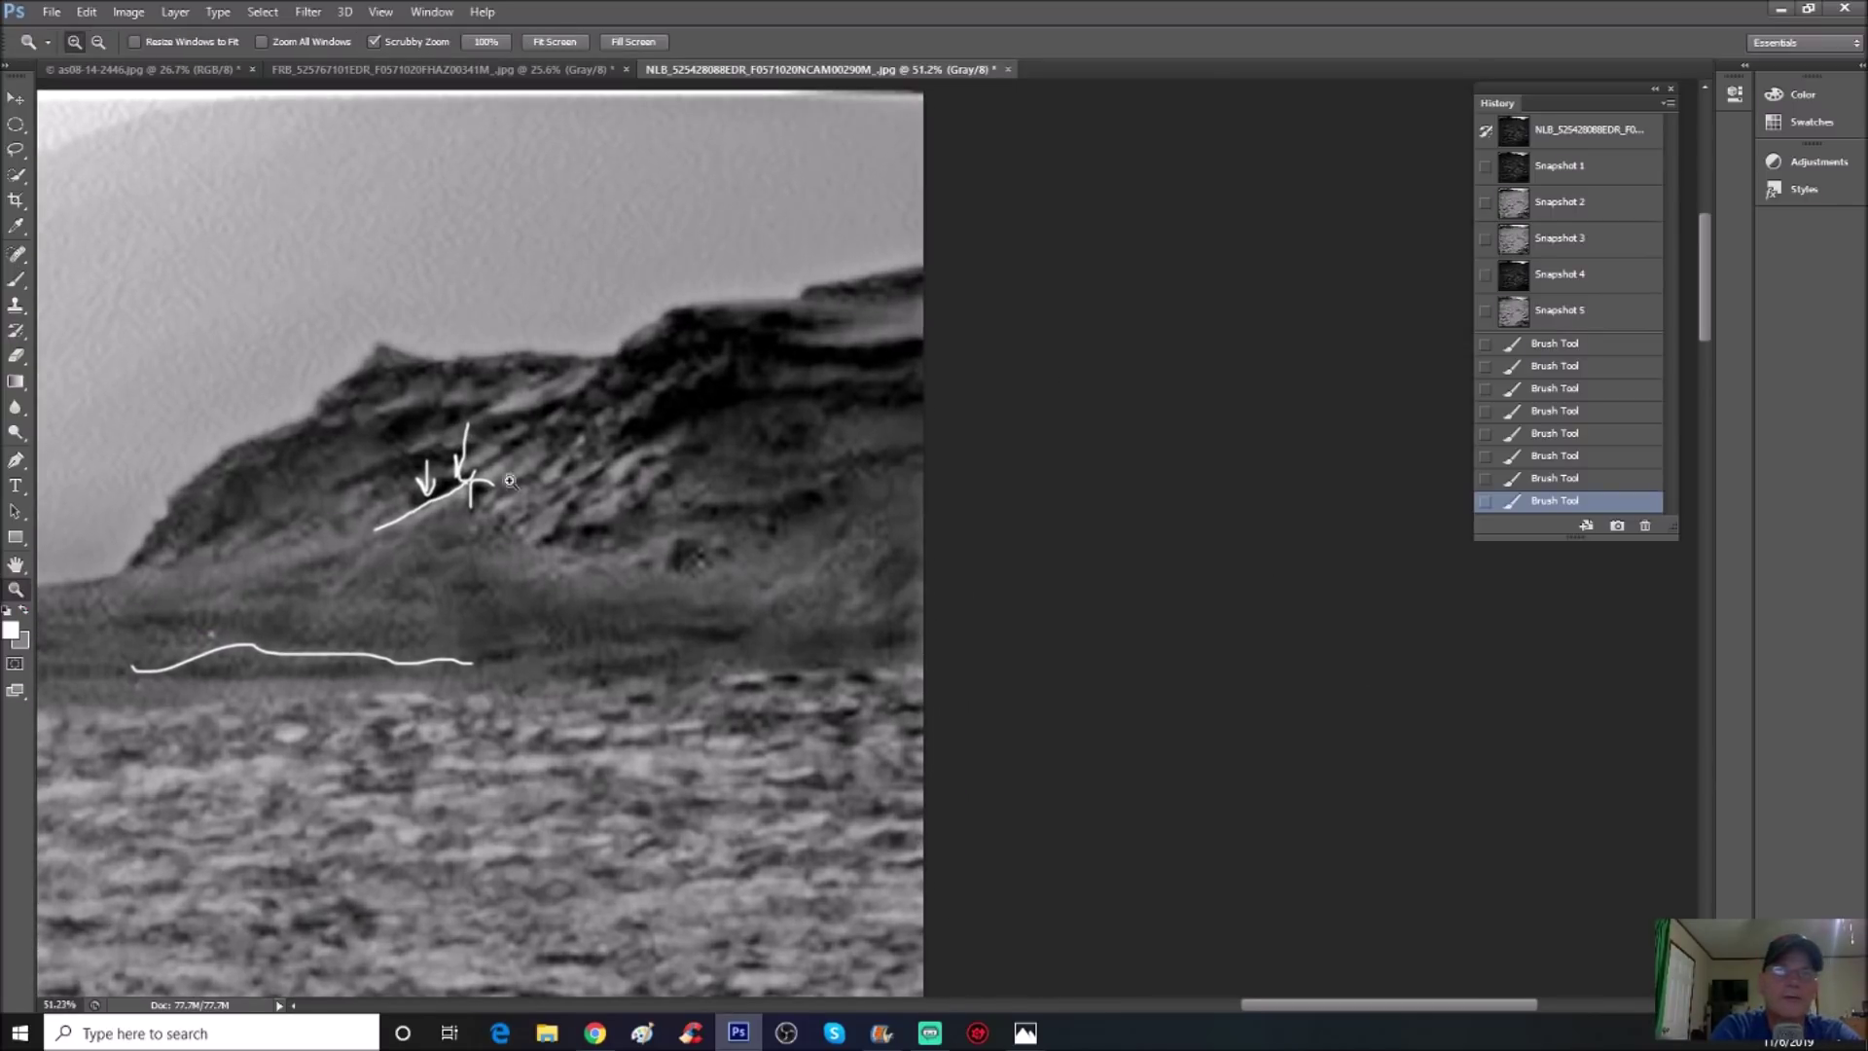
left_click(16, 279)
mouse_move(849, 651)
left_mouse_down()
mouse_move(899, 633)
mouse_move(889, 585)
mouse_move(789, 562)
mouse_move(854, 527)
mouse_move(903, 531)
mouse_move(887, 589)
left_mouse_up()
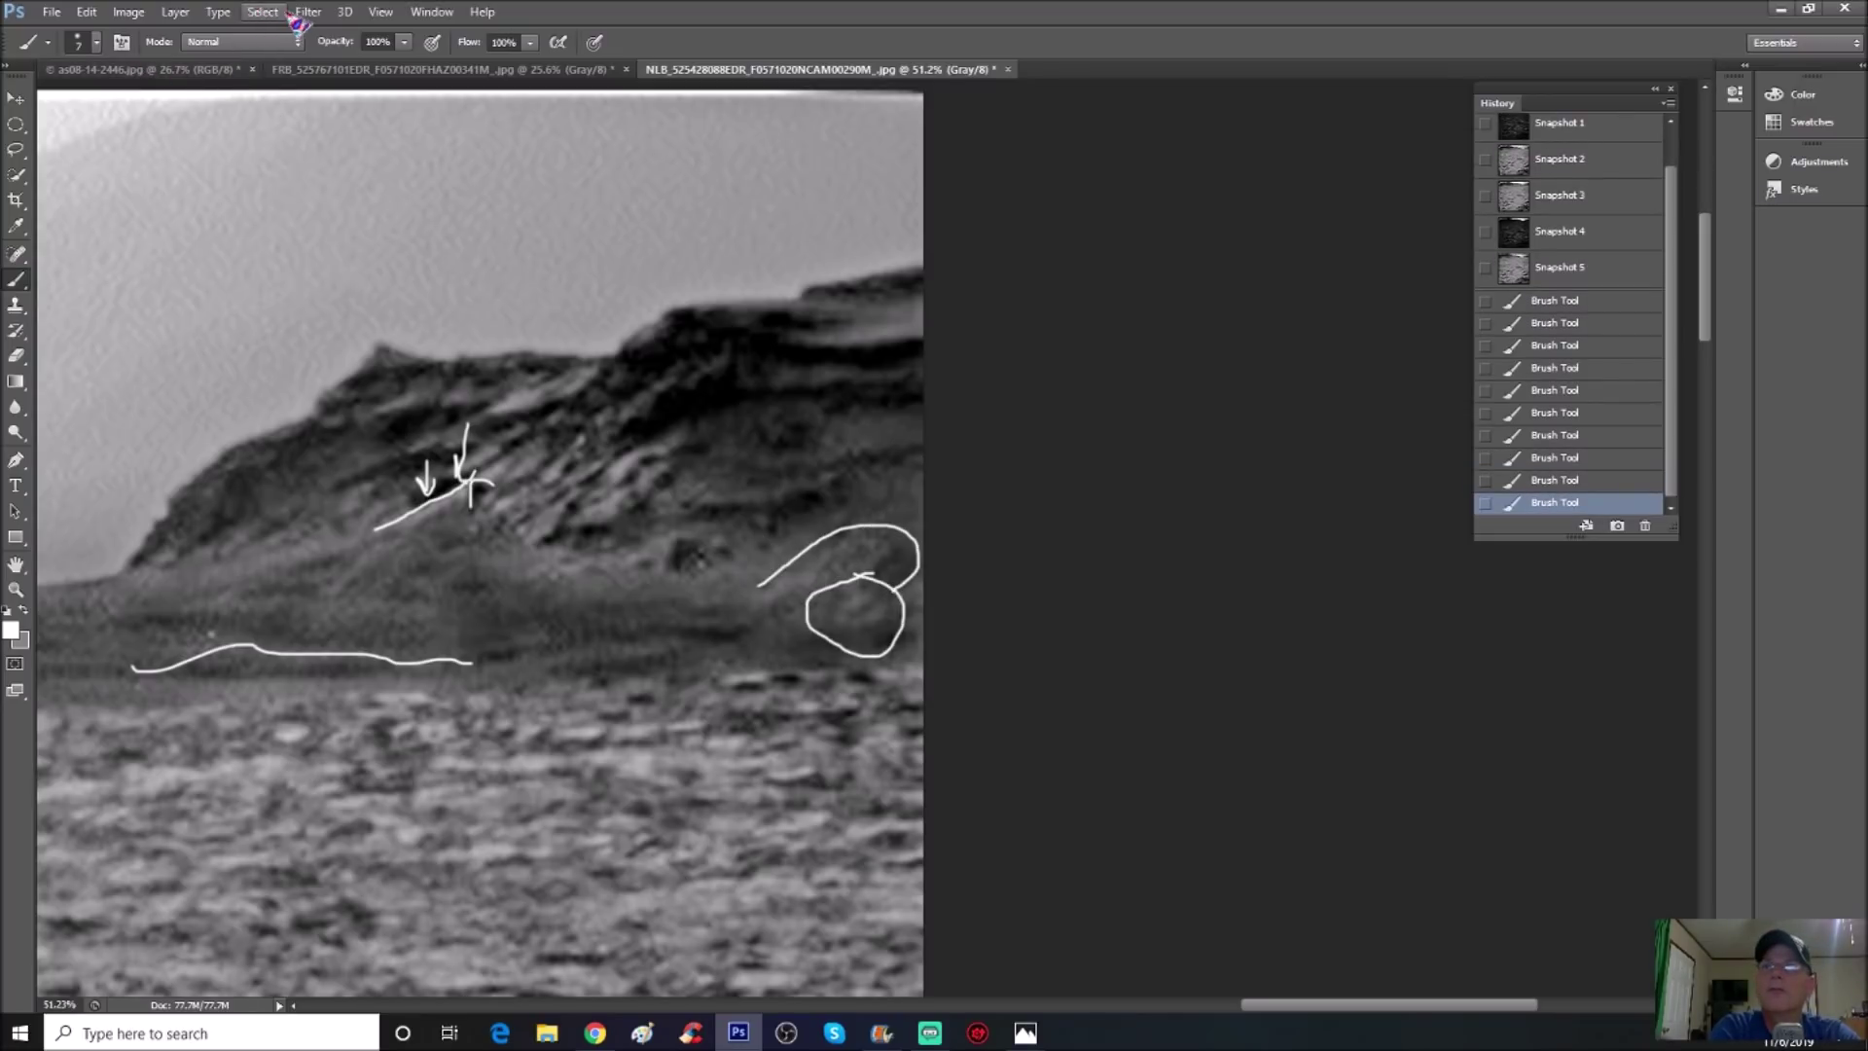
Reapply the Blur Gallery filter and brush a white circle around the rocks just above the arrows on the right-hand hillside
key("ctrl+f")
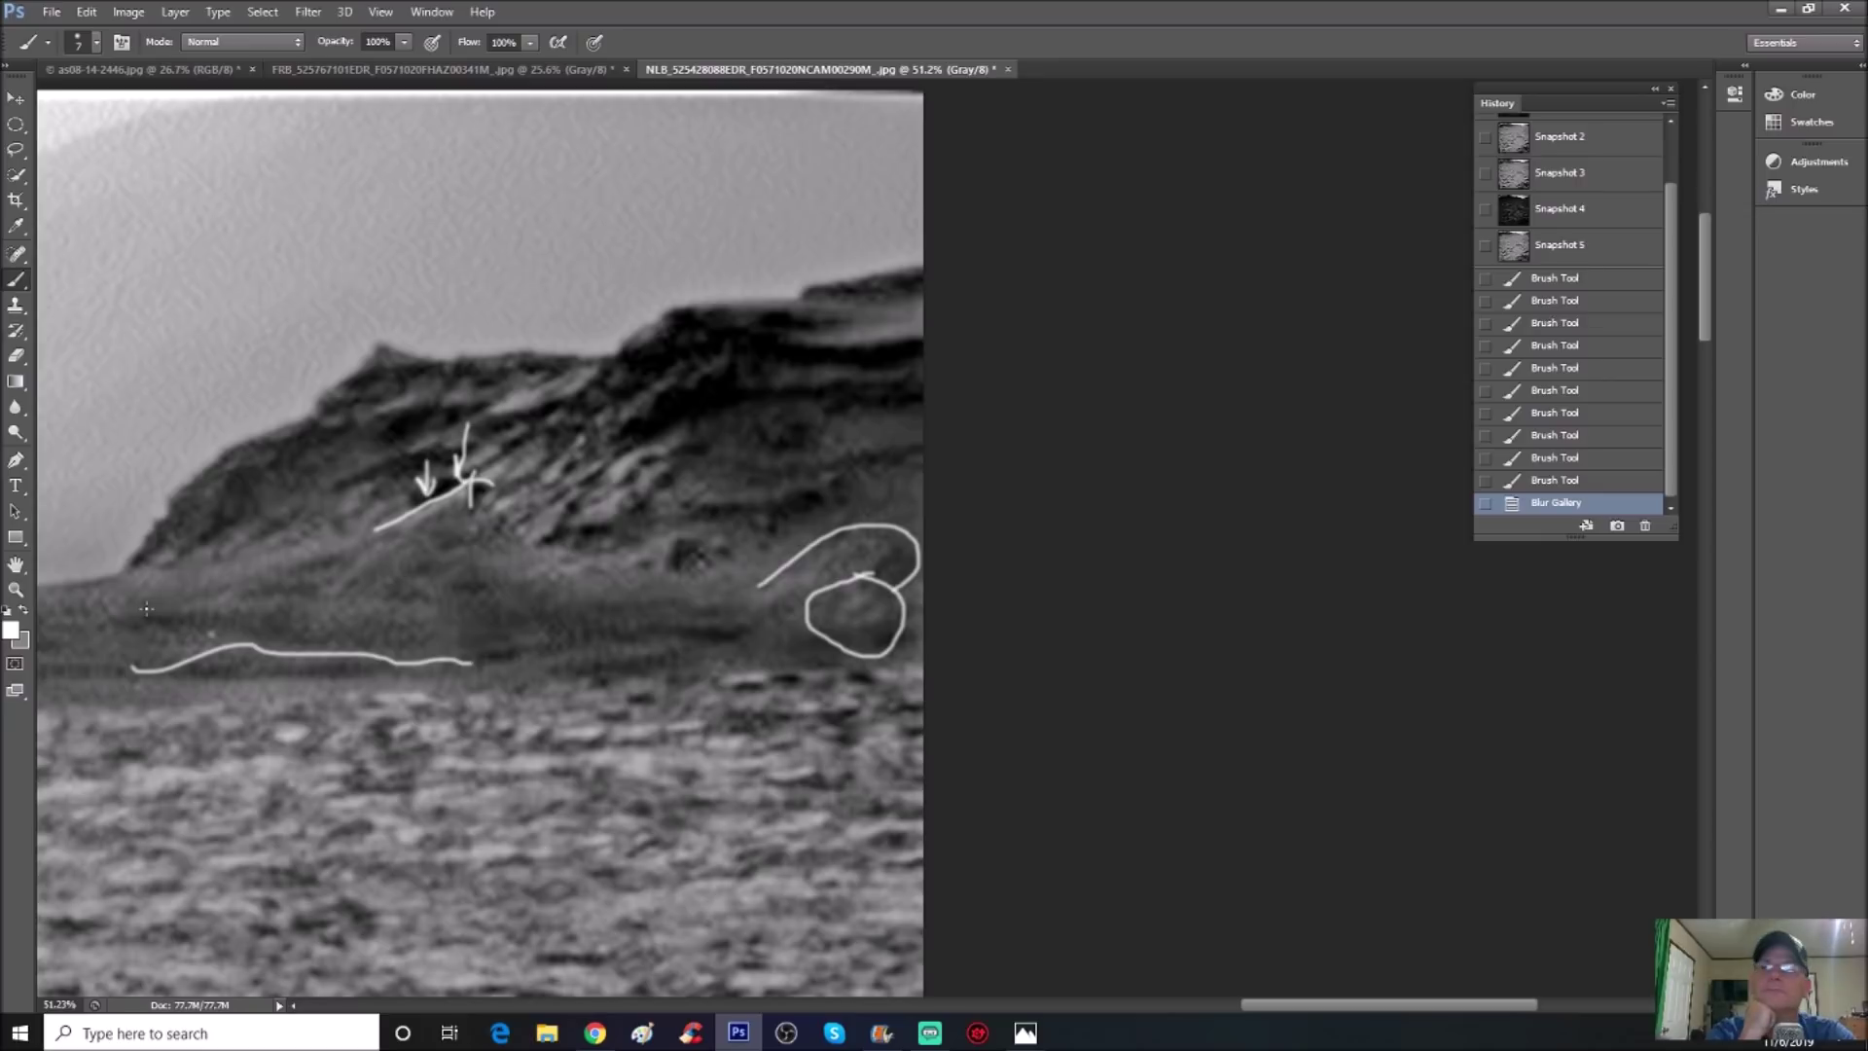
left_click(16, 589)
left_click_drag(487, 578, 445, 596)
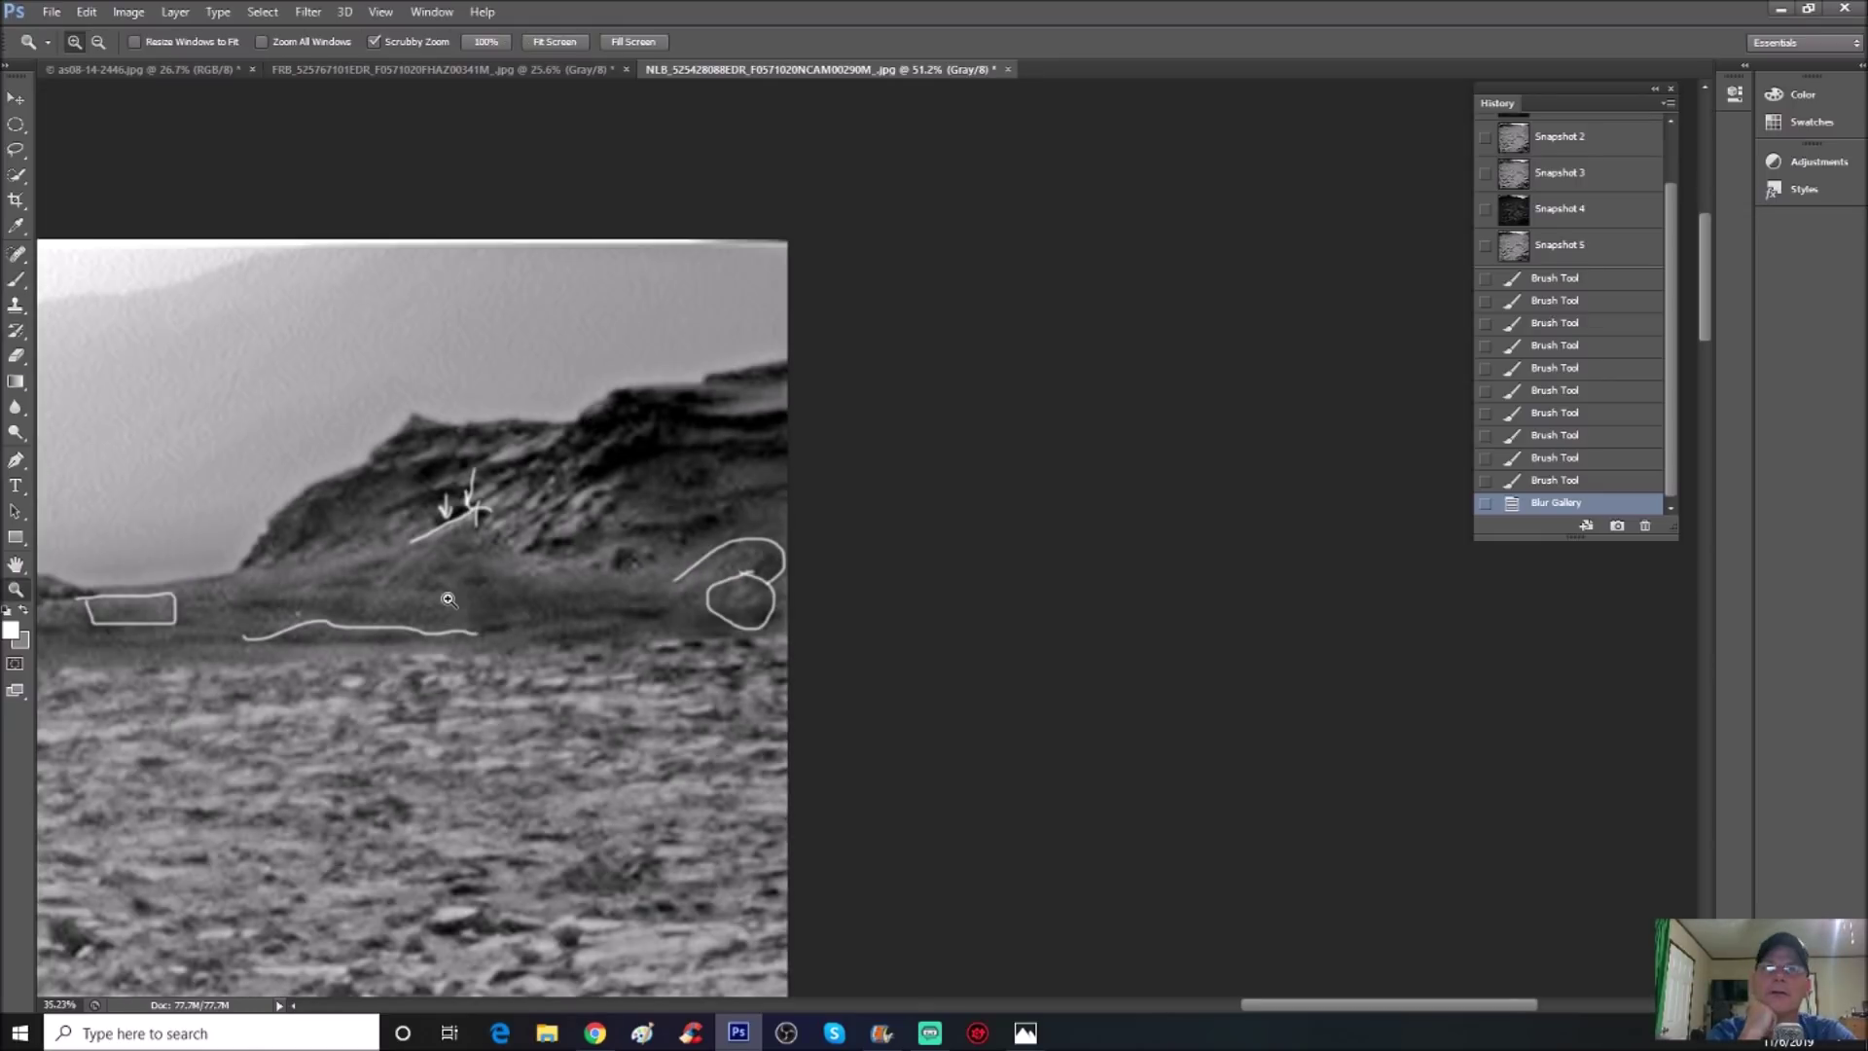
left_click_drag(1249, 1005, 1152, 1004)
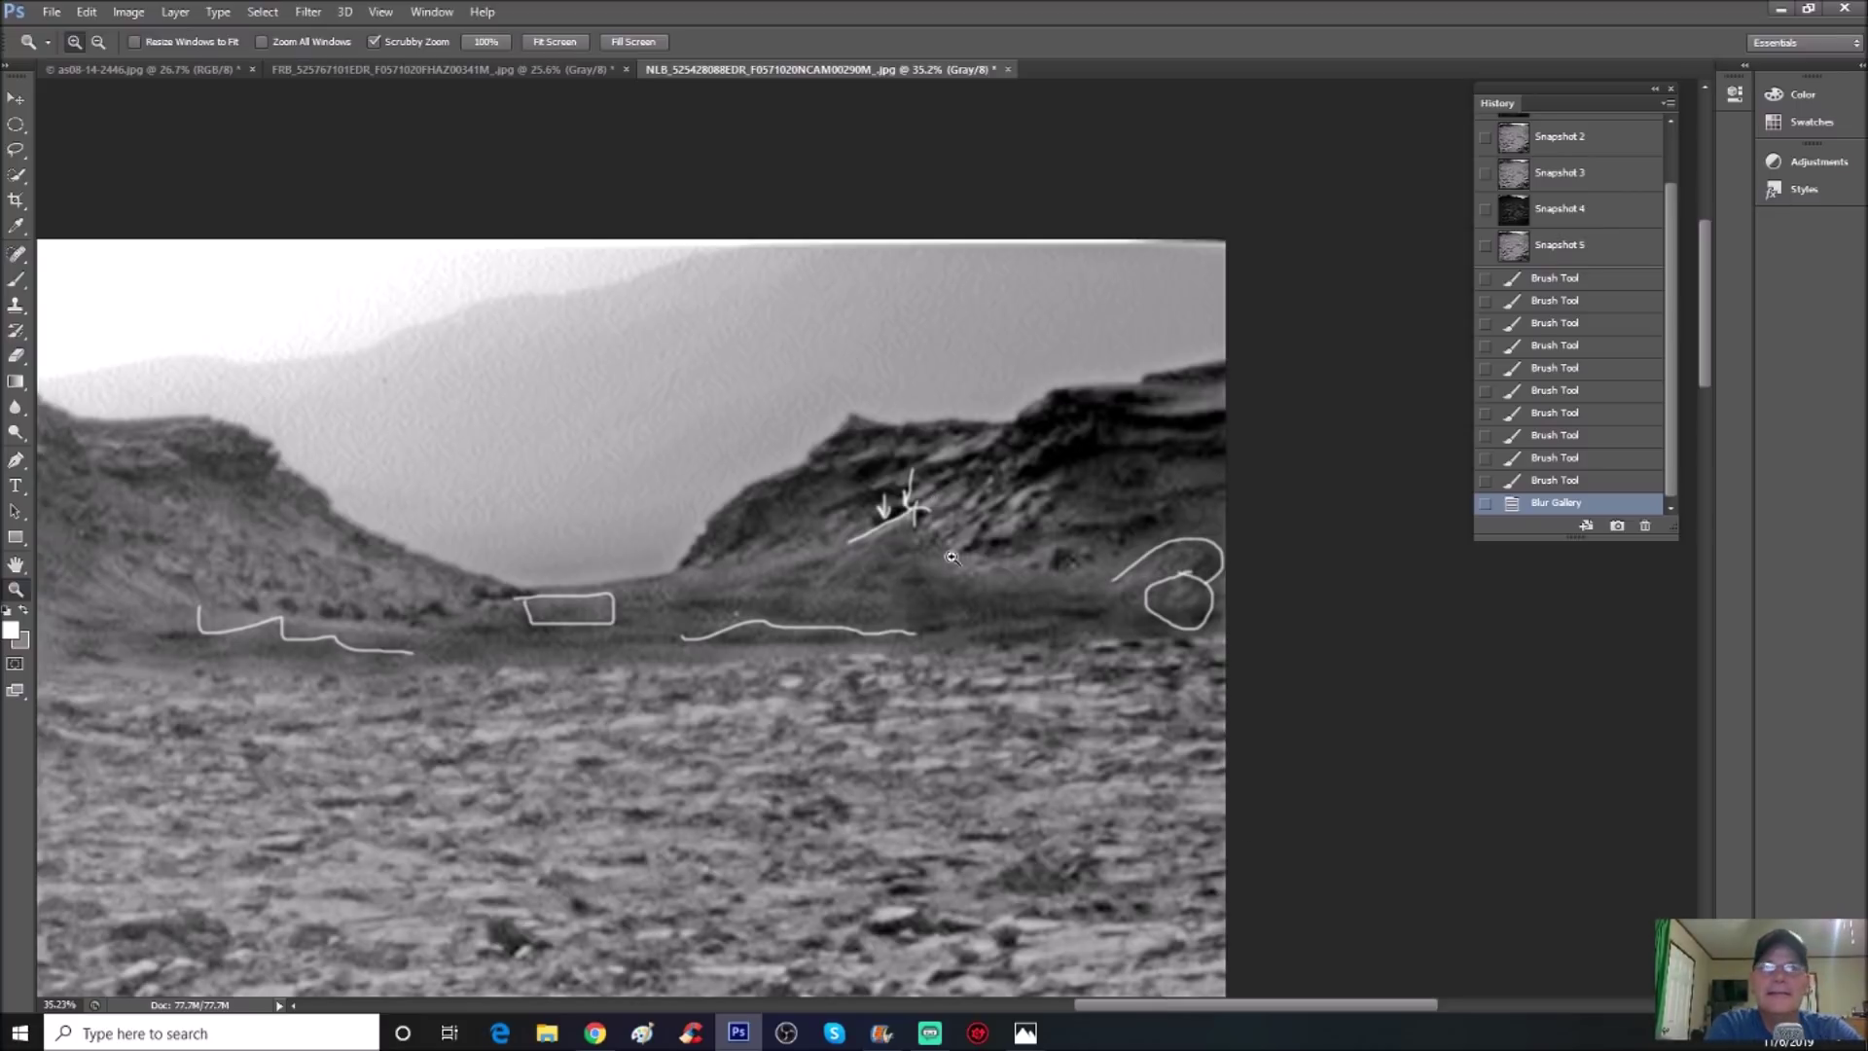
left_click_drag(968, 423, 931, 397)
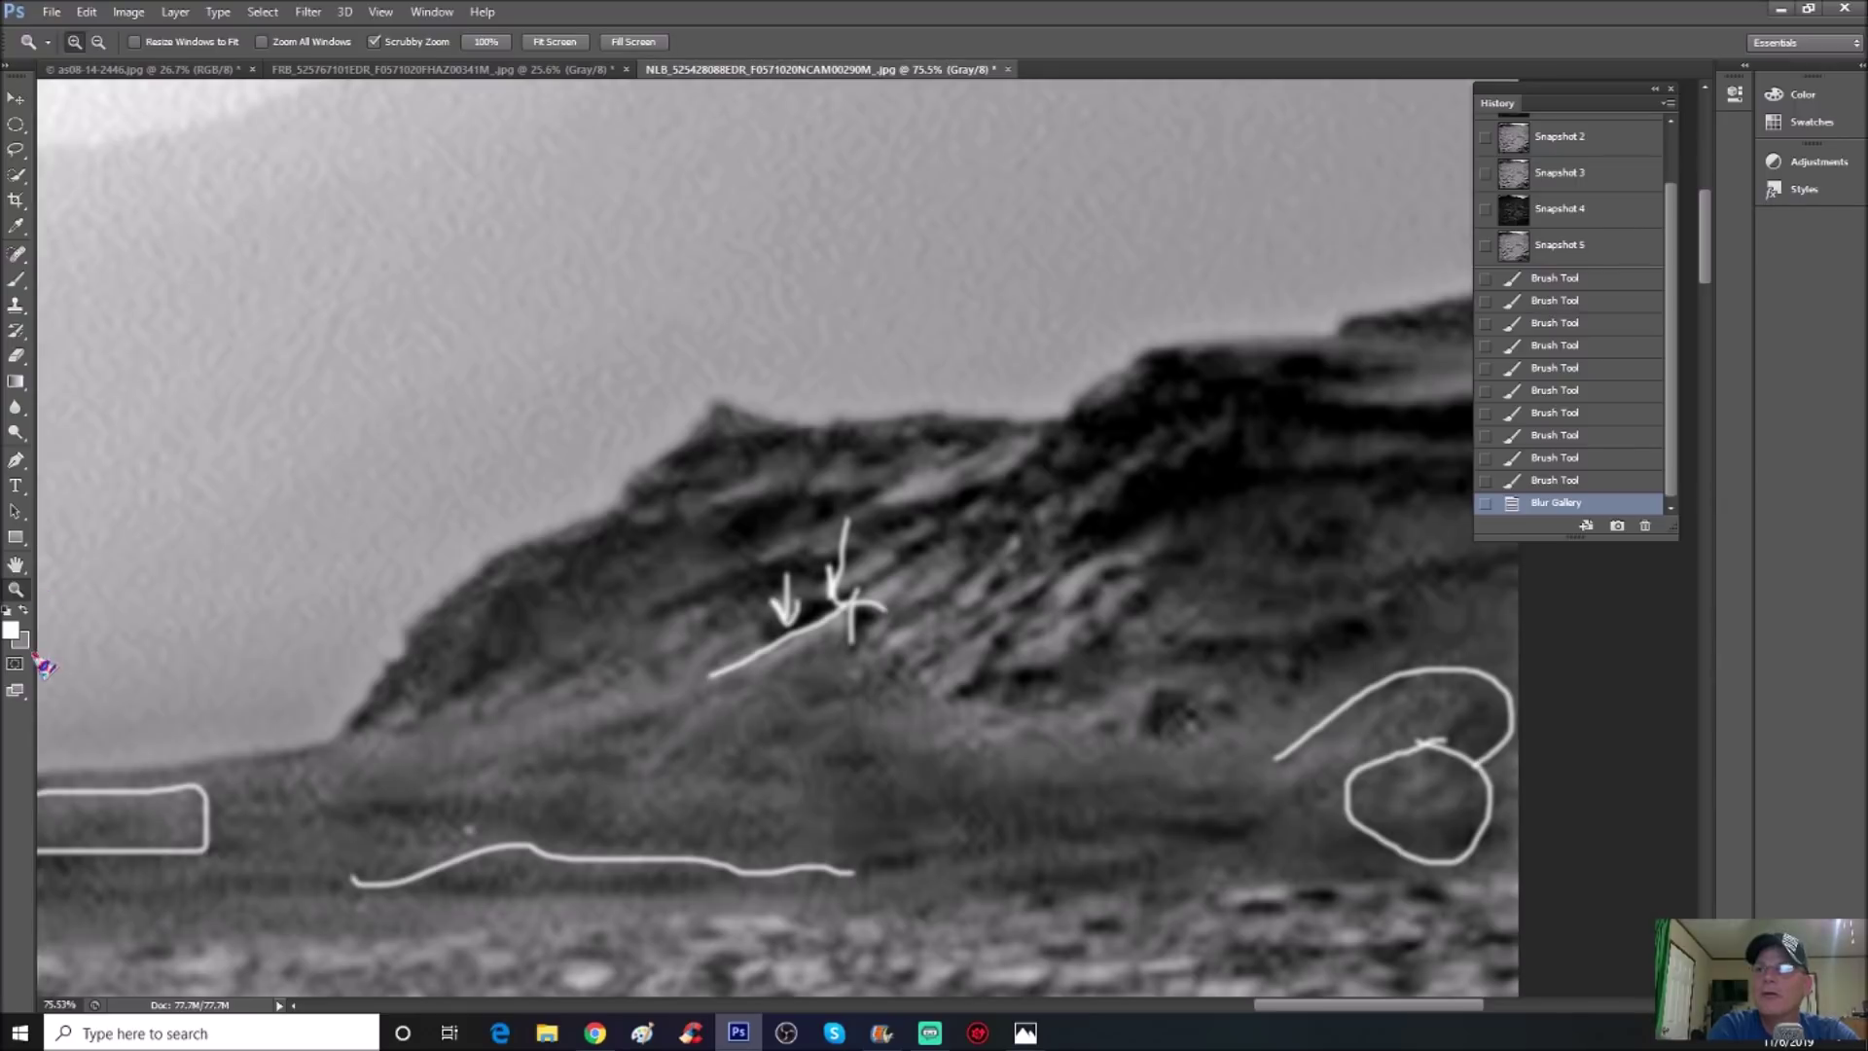
left_click(16, 279)
mouse_move(900, 466)
left_mouse_down()
mouse_move(836, 508)
mouse_move(841, 568)
mouse_move(941, 594)
mouse_move(958, 499)
mouse_move(872, 463)
left_mouse_up()
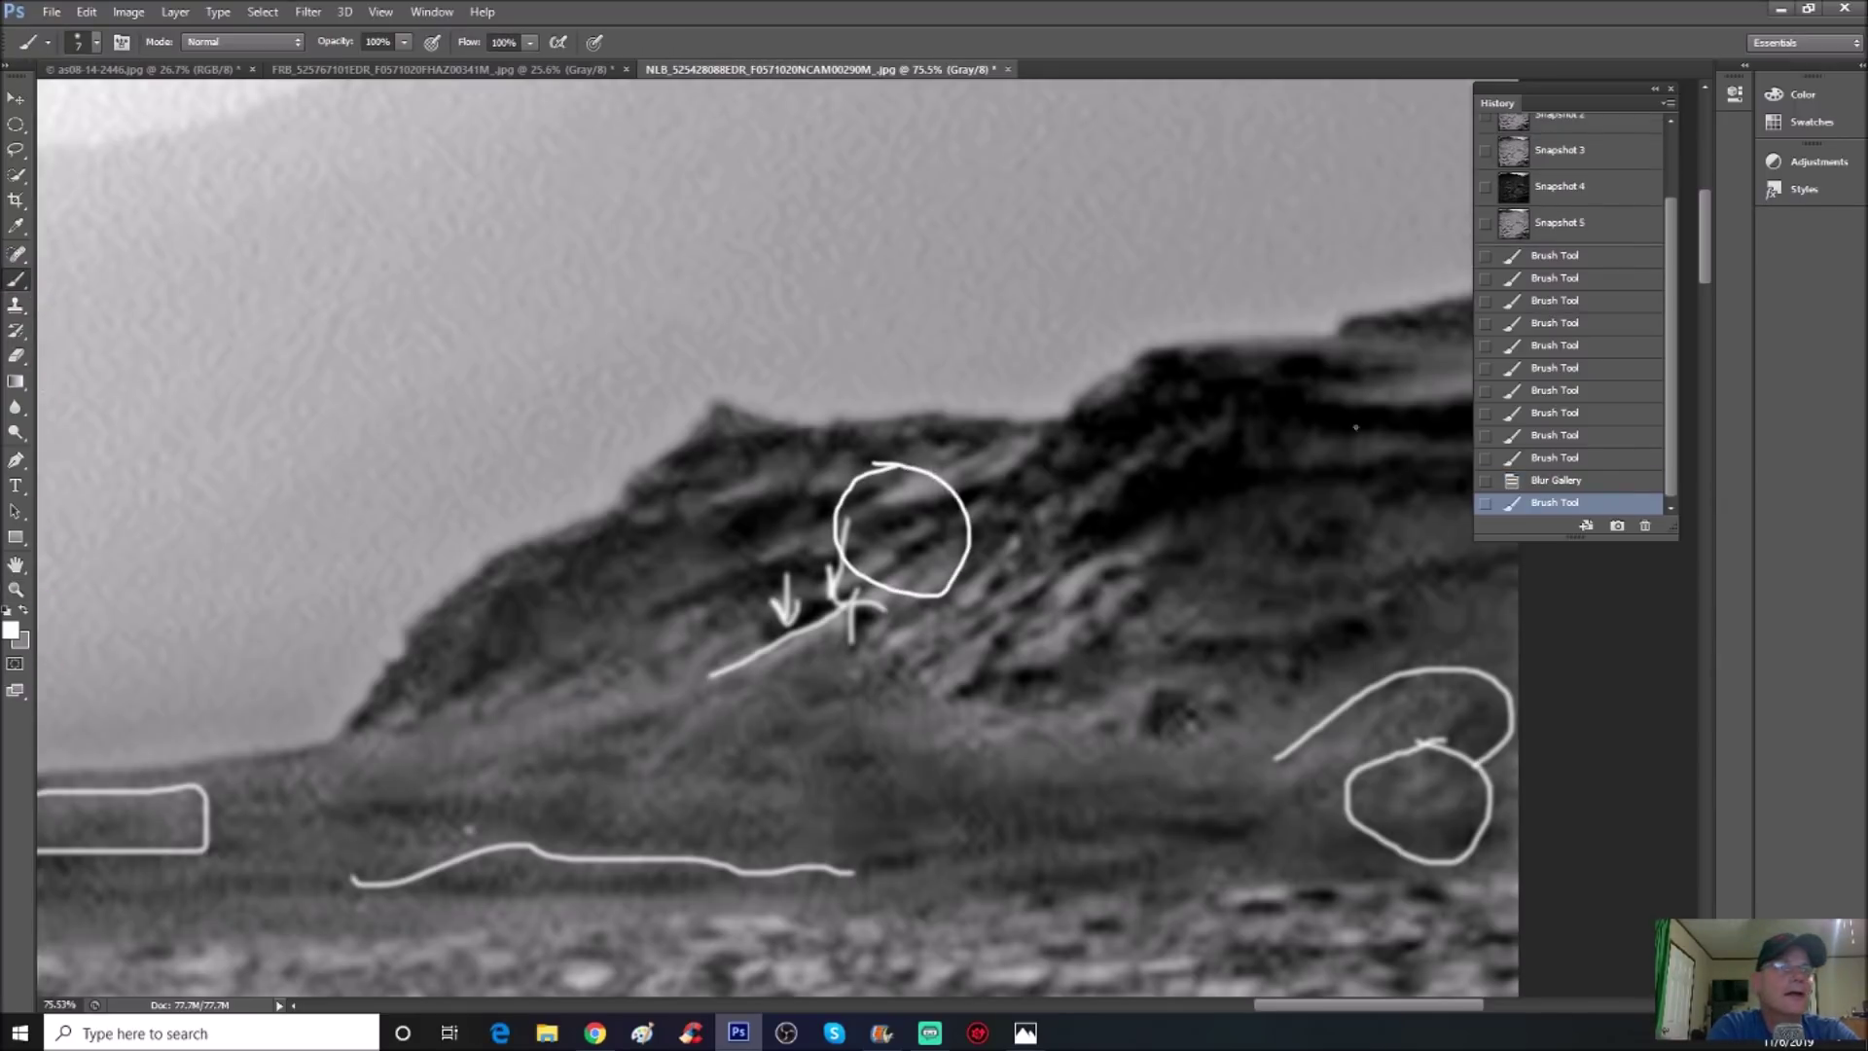
Restore Snapshot 5 and outline the angular structure, sloping edge, small arch and rock cluster on the right-hand hillside in yellow
left_click(1561, 225)
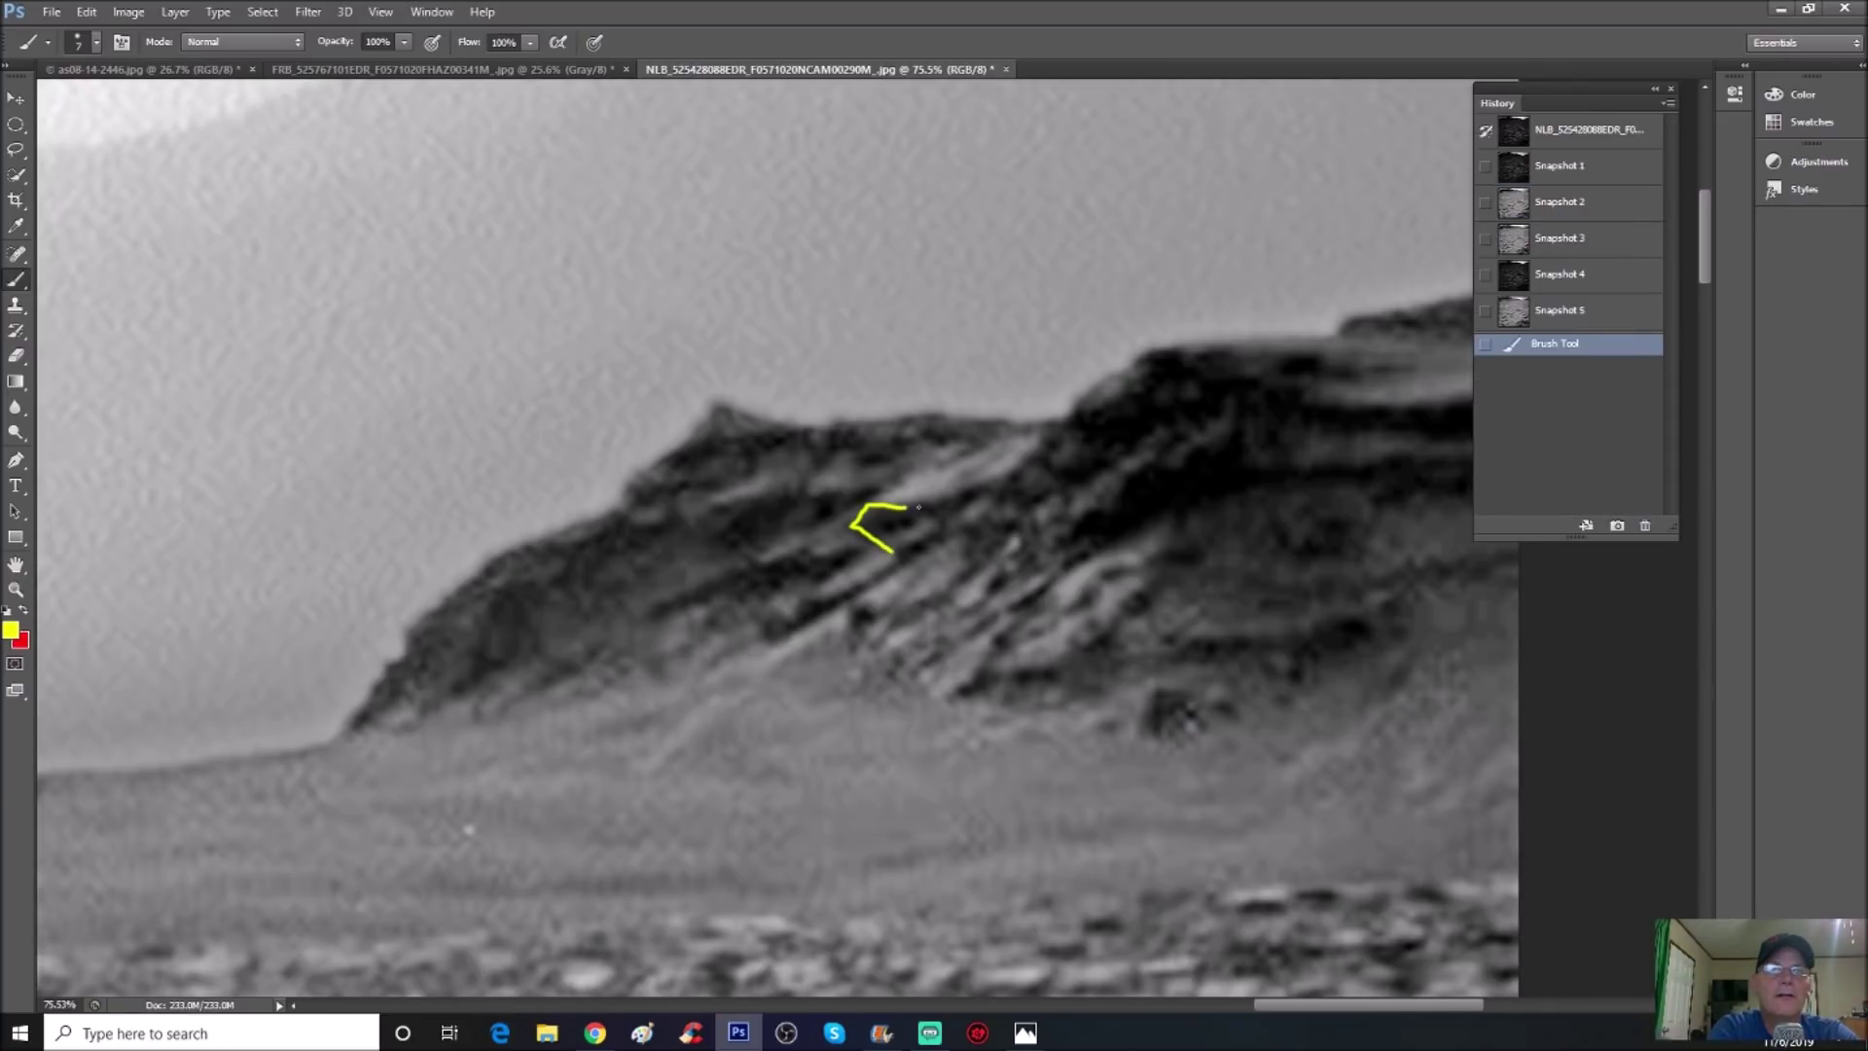
left_click(948, 528, "shift")
left_click_drag(881, 500, 1021, 441)
left_click_drag(950, 502, 1028, 465)
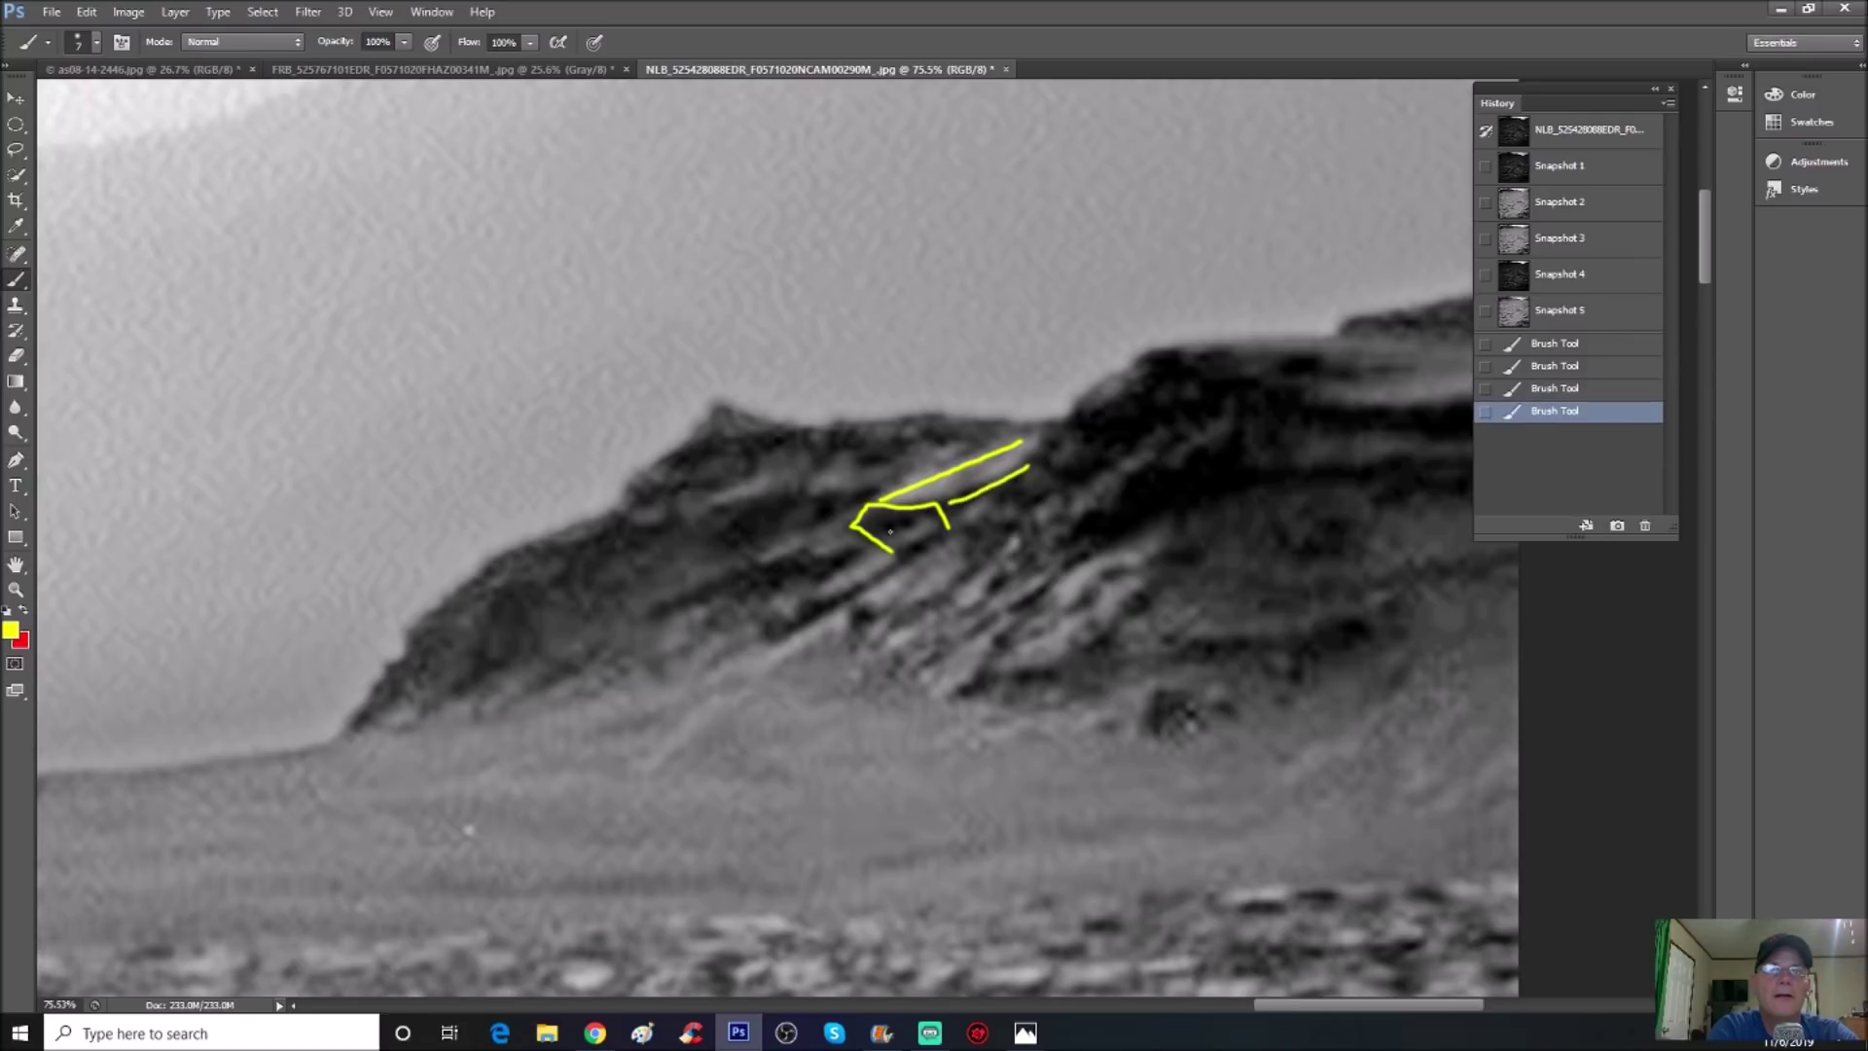
left_click_drag(888, 526, 910, 525)
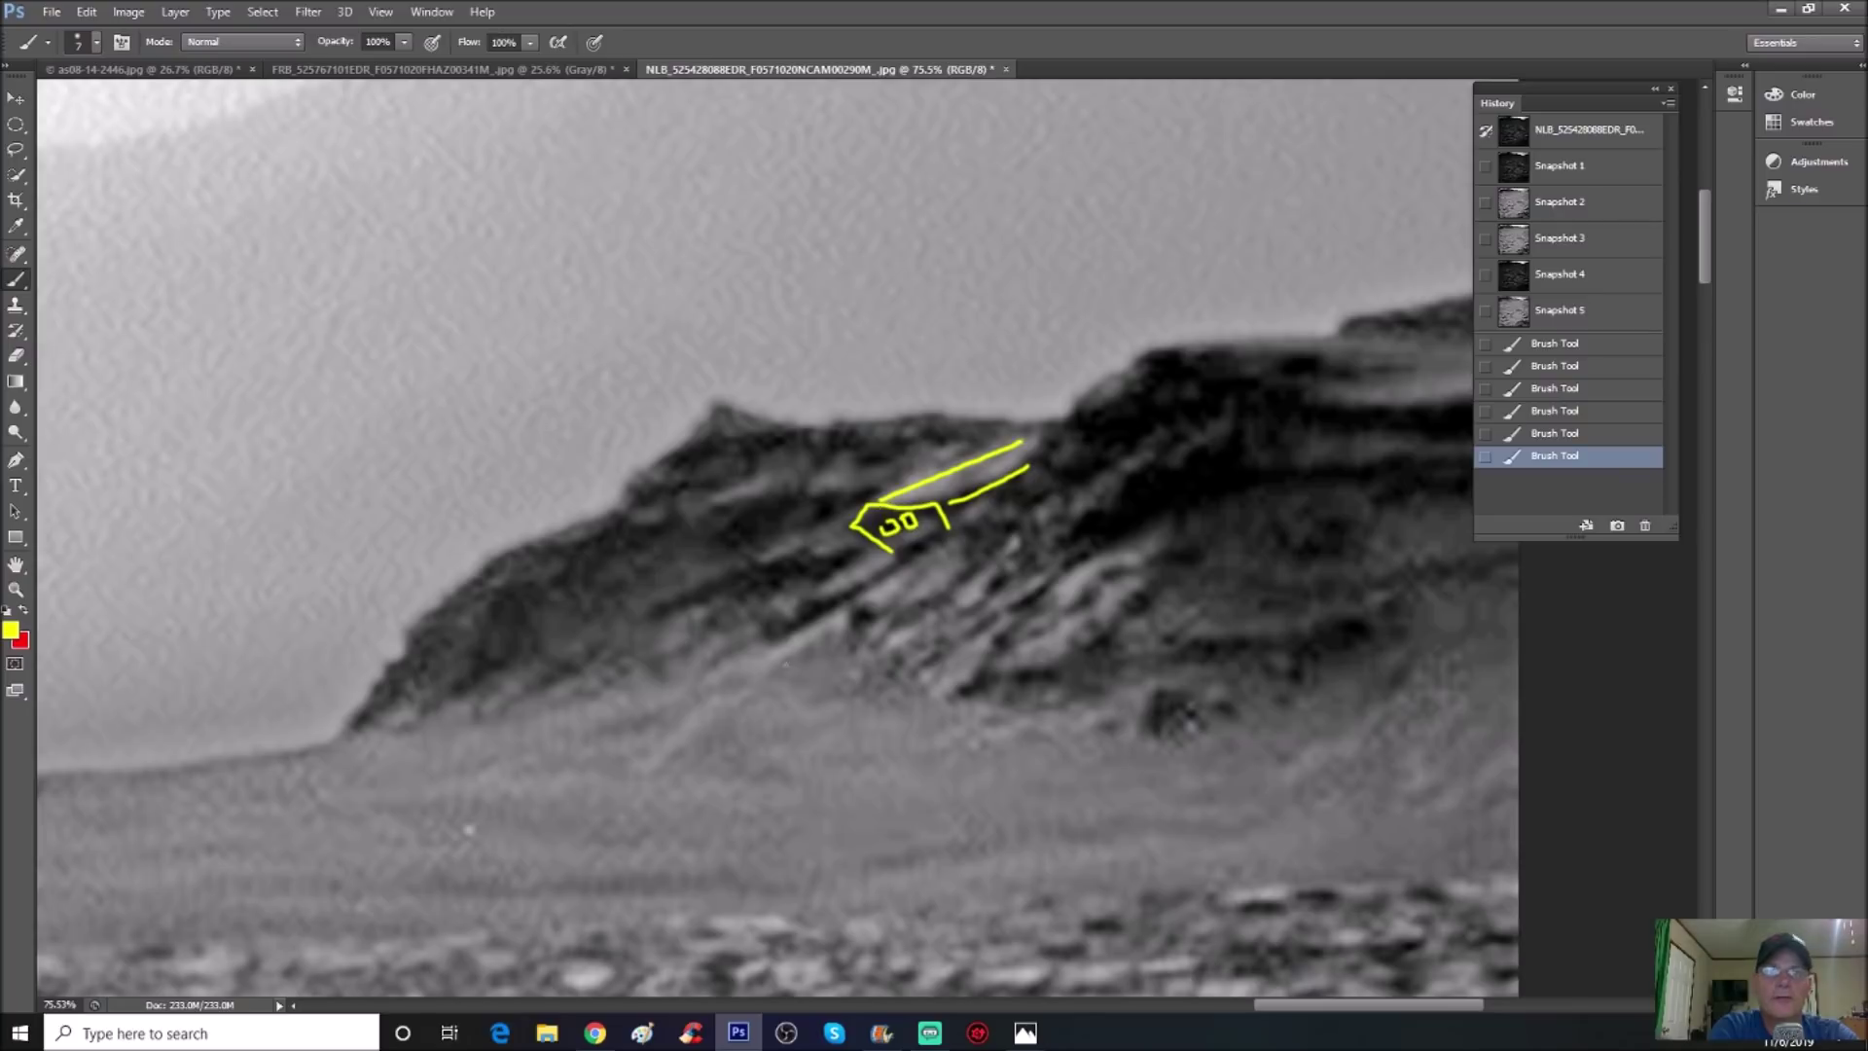
mouse_move(865, 609)
left_mouse_down()
mouse_move(880, 615)
mouse_move(740, 665)
left_mouse_up()
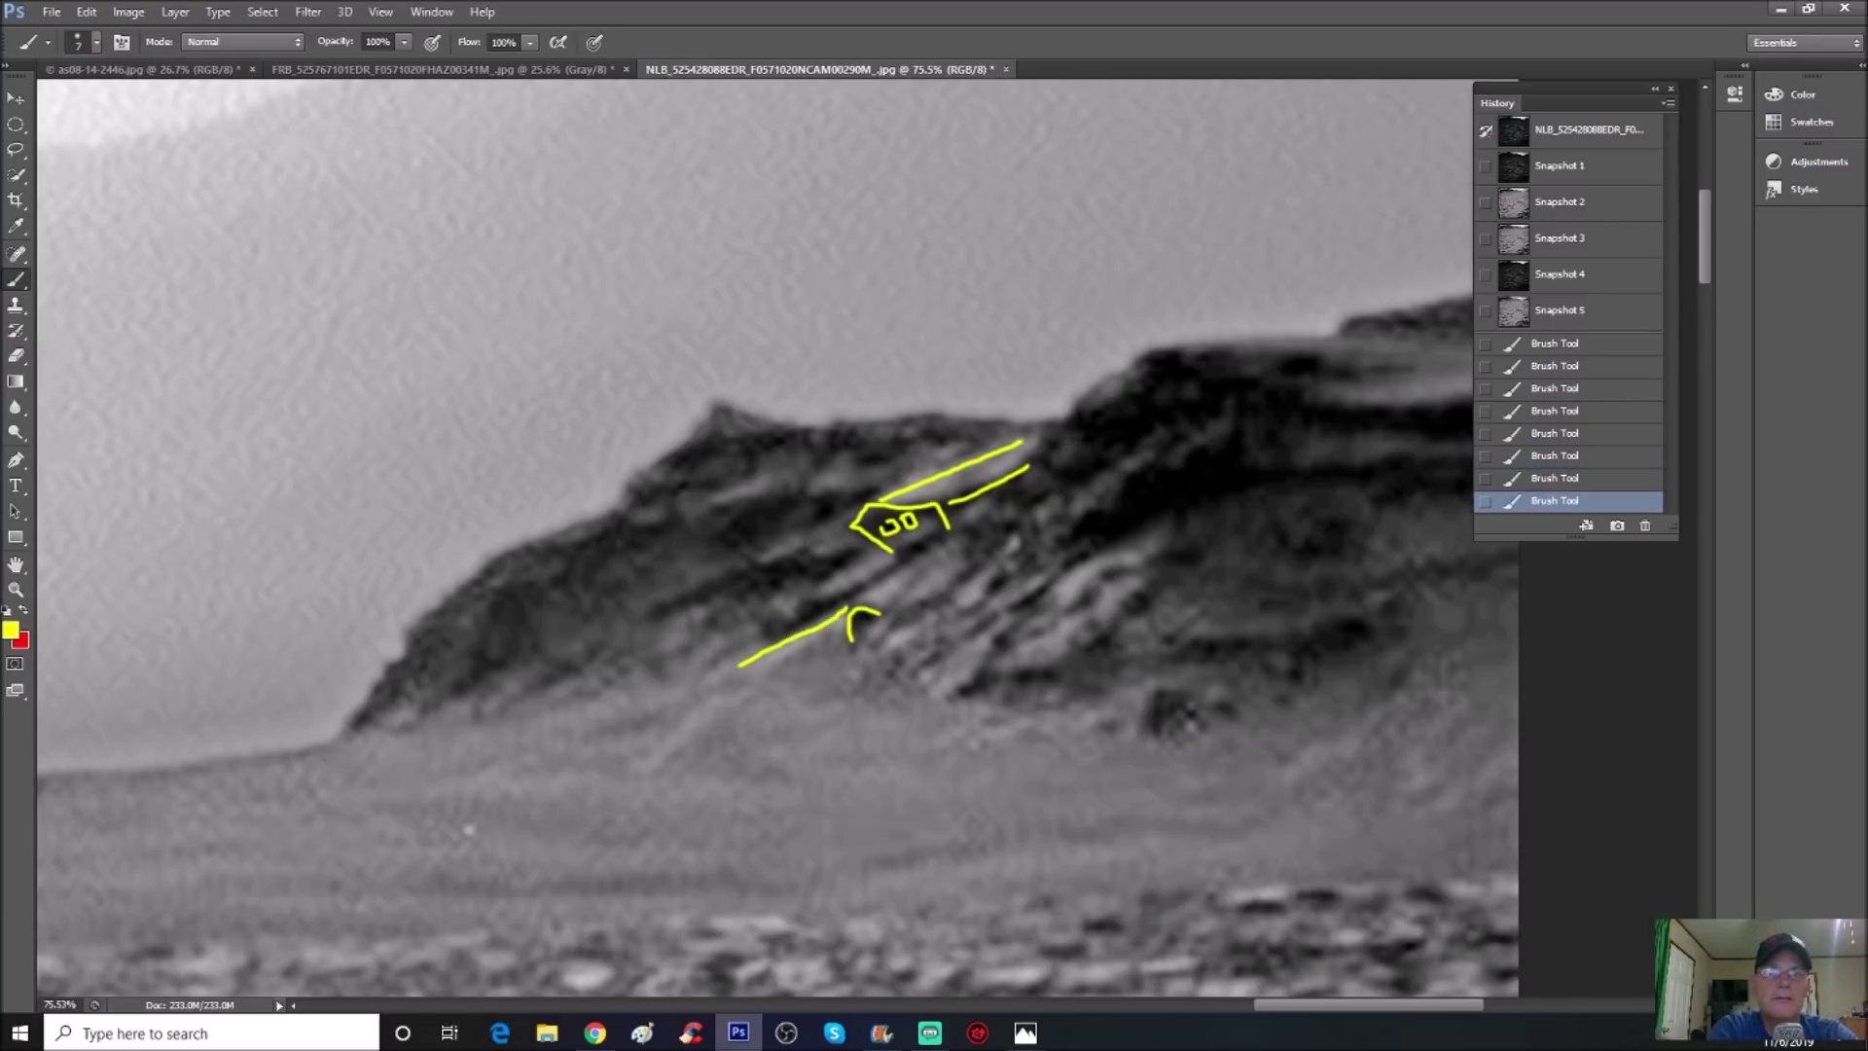
mouse_move(1021, 582)
left_mouse_down()
mouse_move(969, 682)
mouse_move(1132, 650)
mouse_move(1189, 542)
mouse_move(1013, 578)
mouse_move(976, 607)
left_mouse_up()
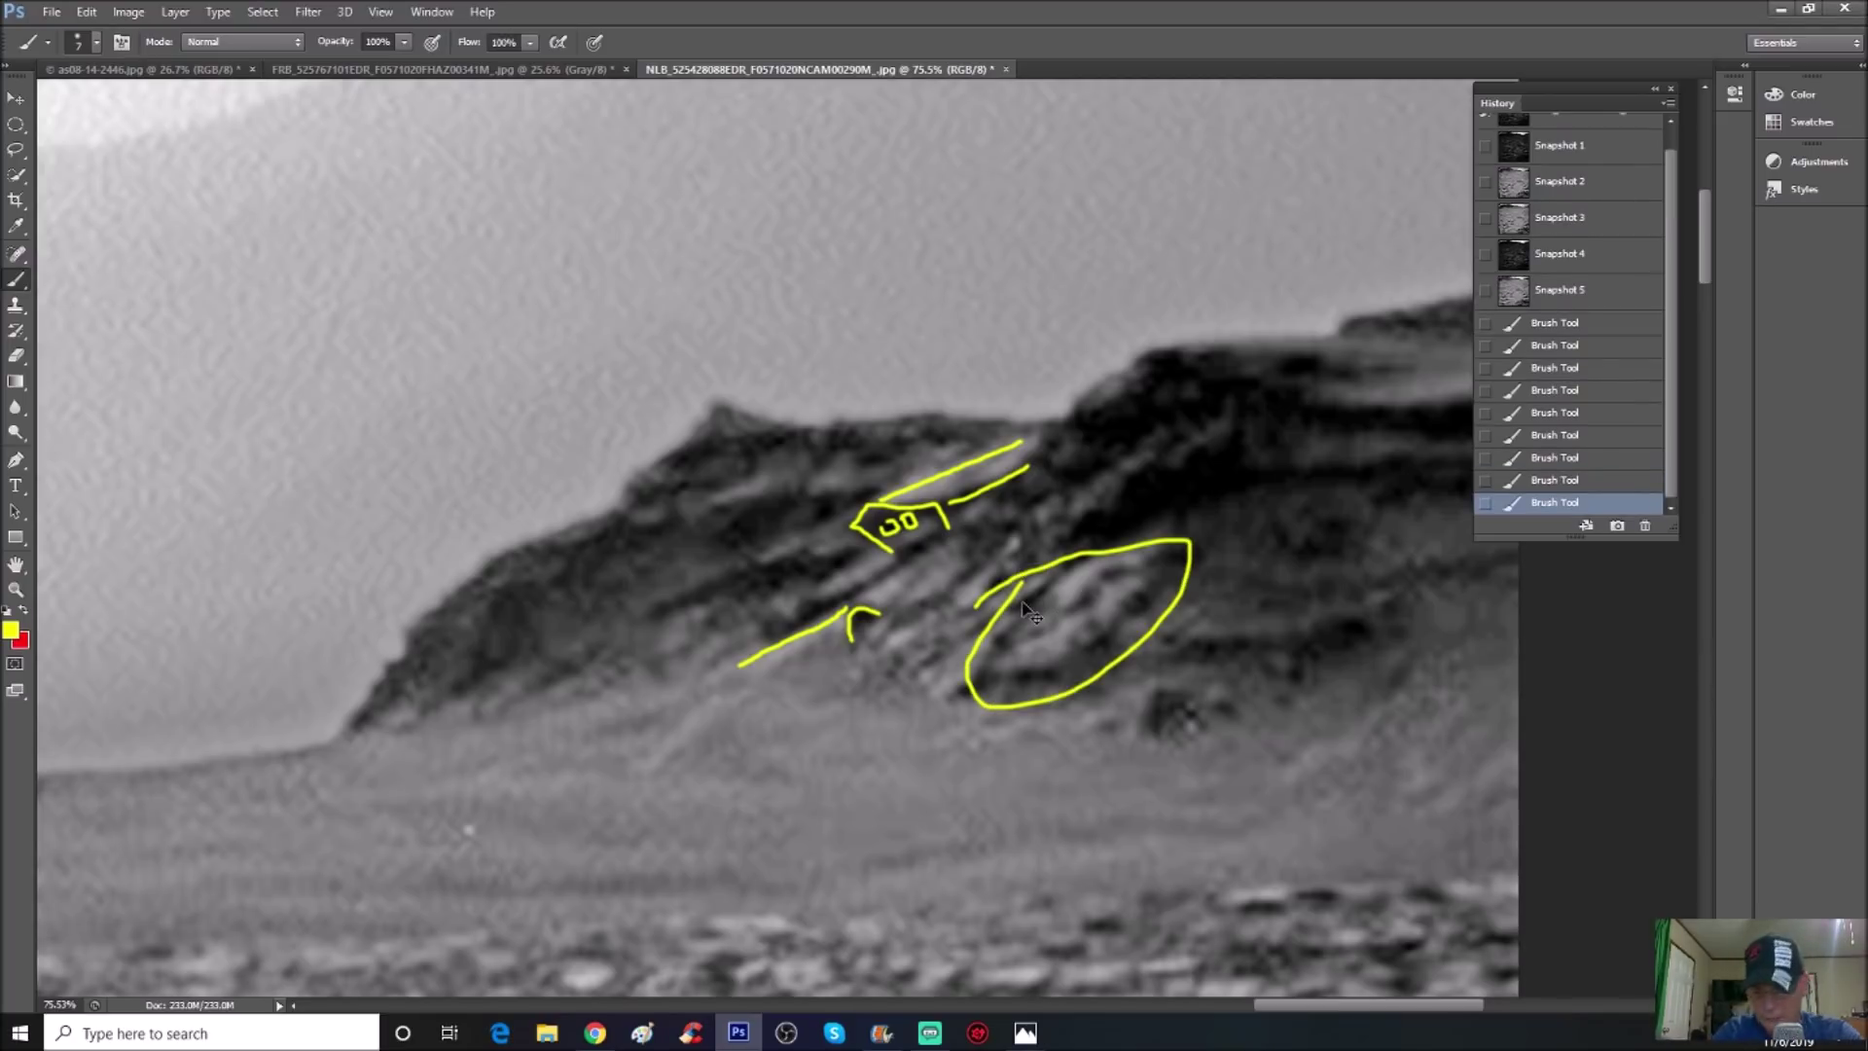
Compare the large left-hand hill in Snapshot 1 and Snapshot 2
scroll(1022, 603, "down", 1)
scroll(1022, 603, "down", 1)
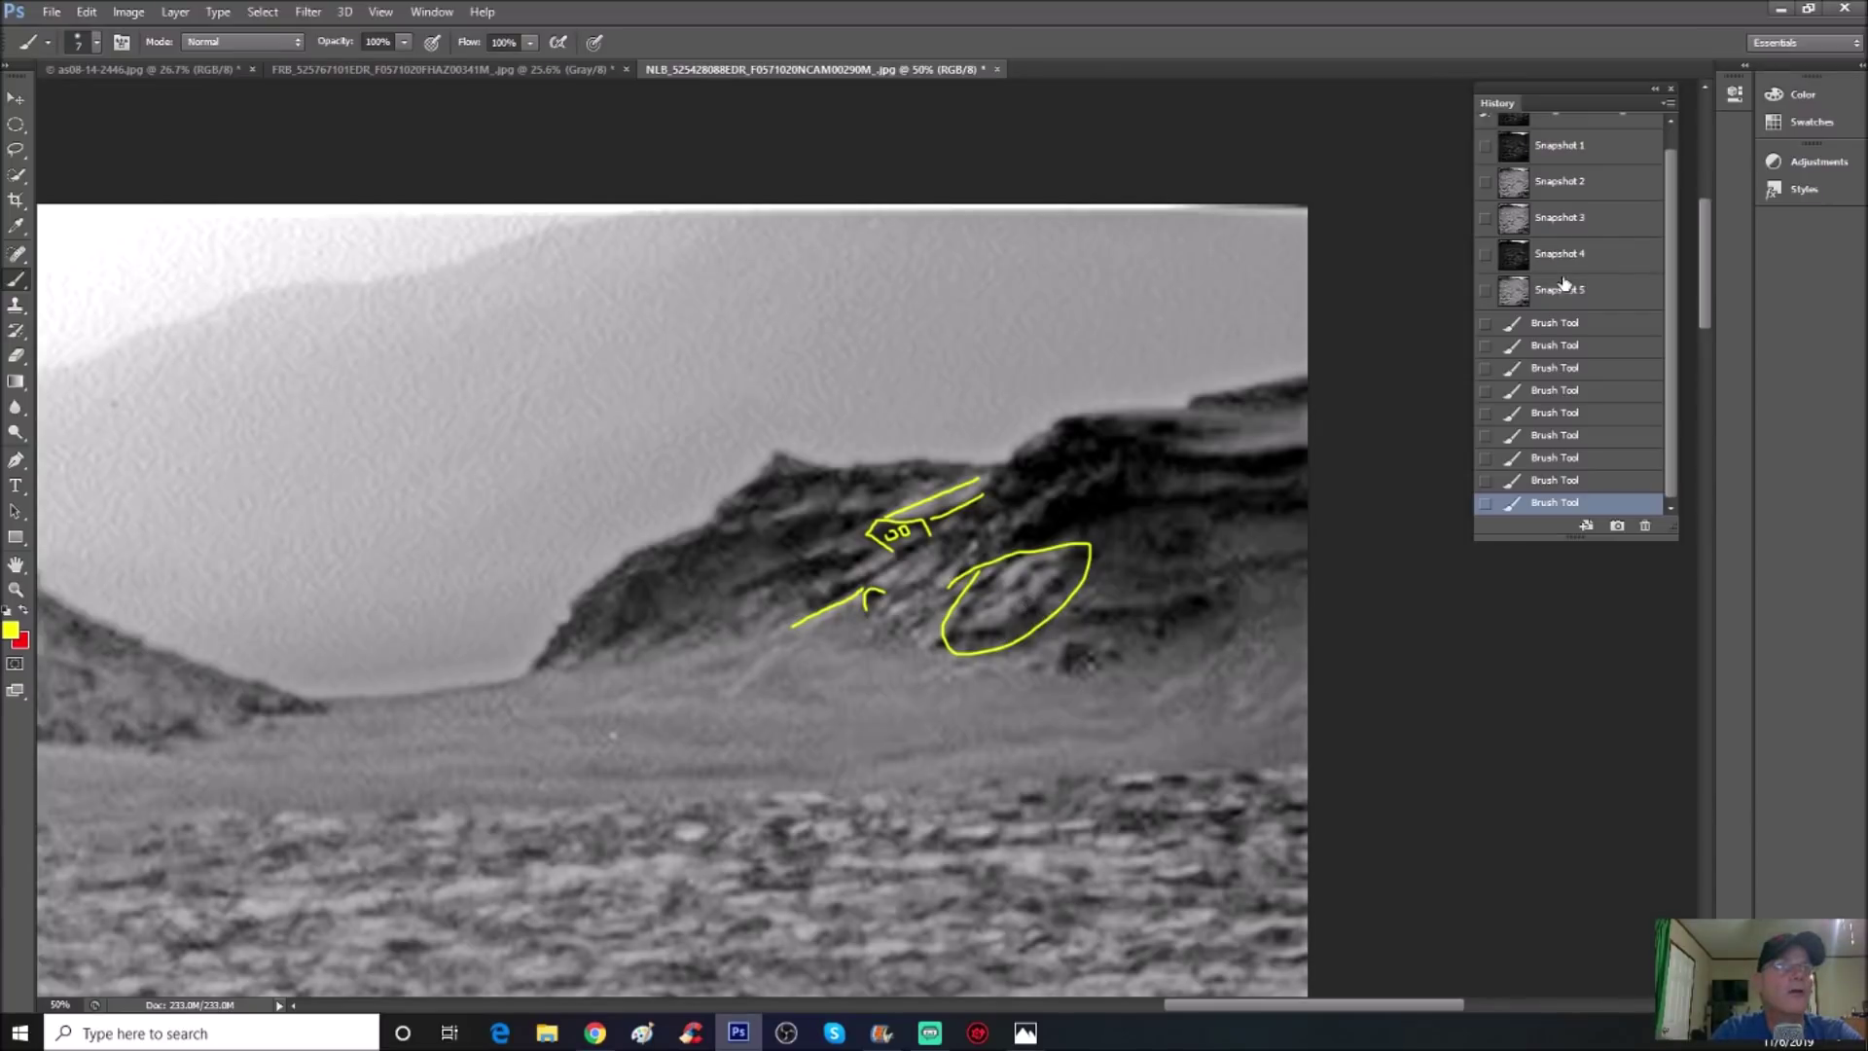
left_click(1607, 160)
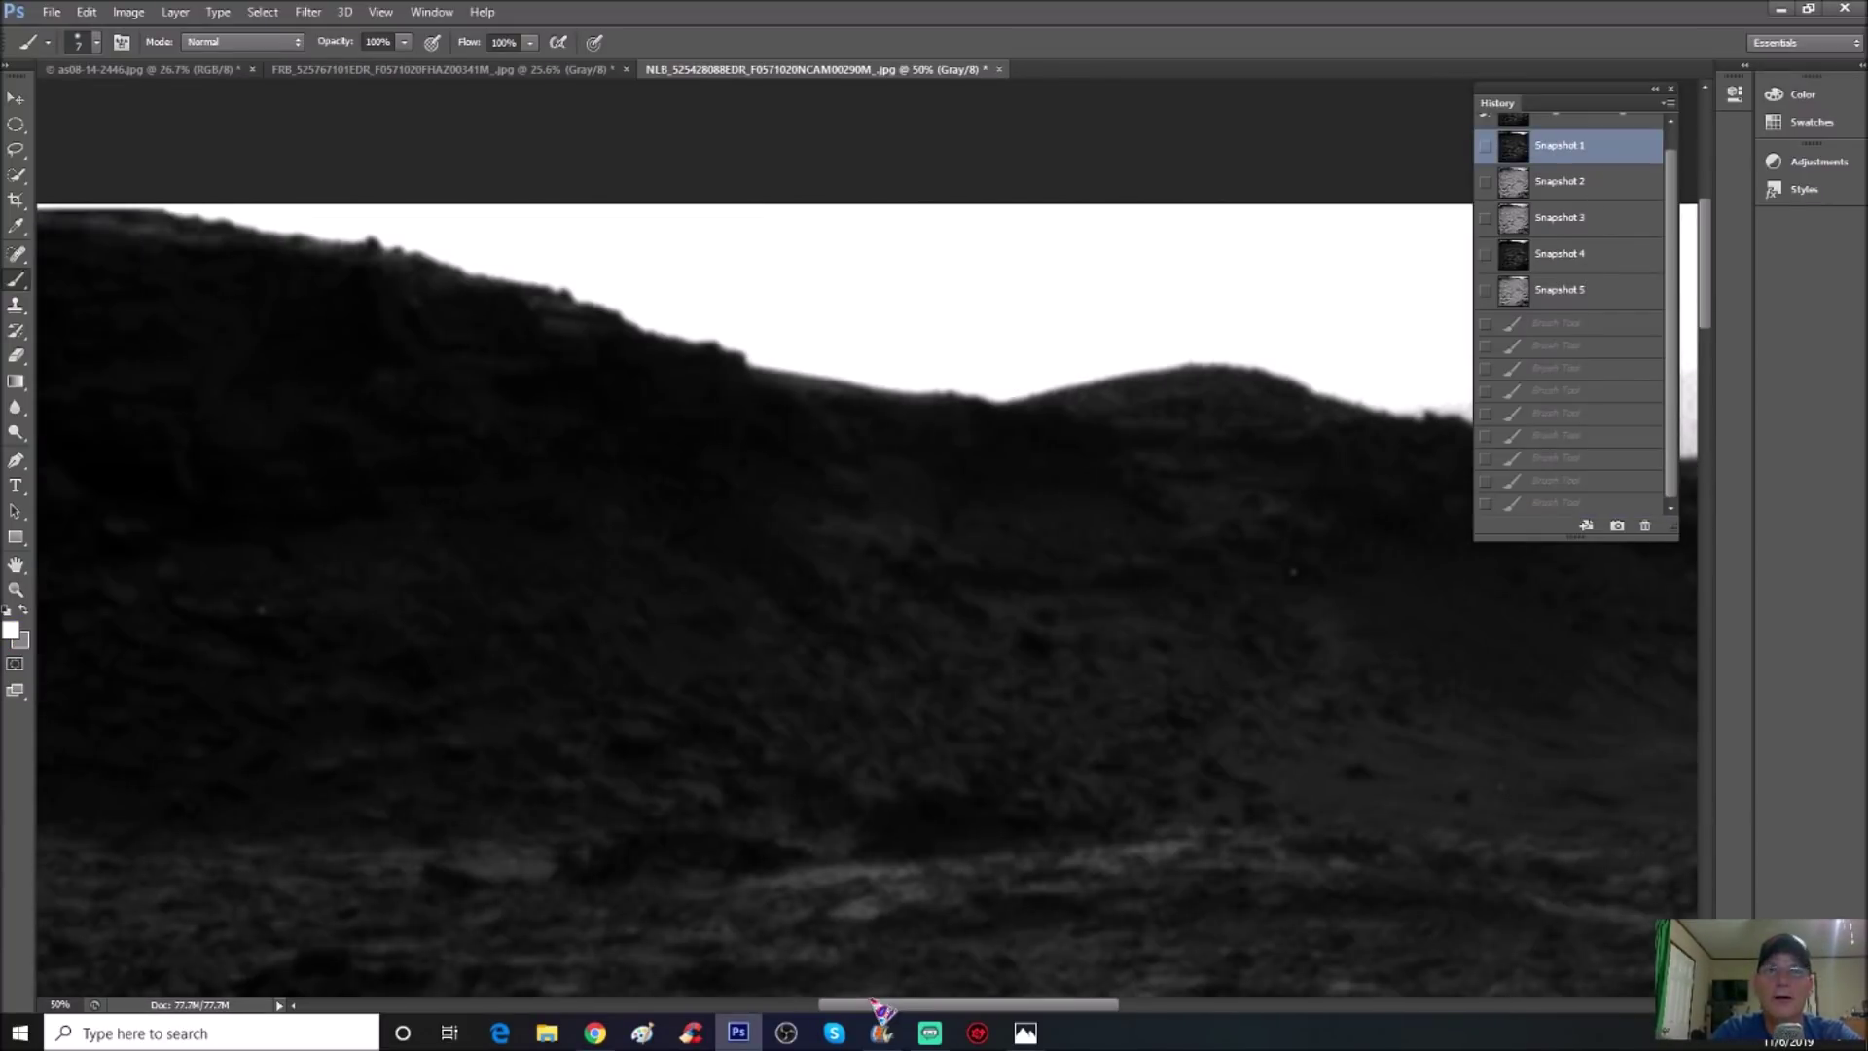
scroll(871, 964, "down", 2)
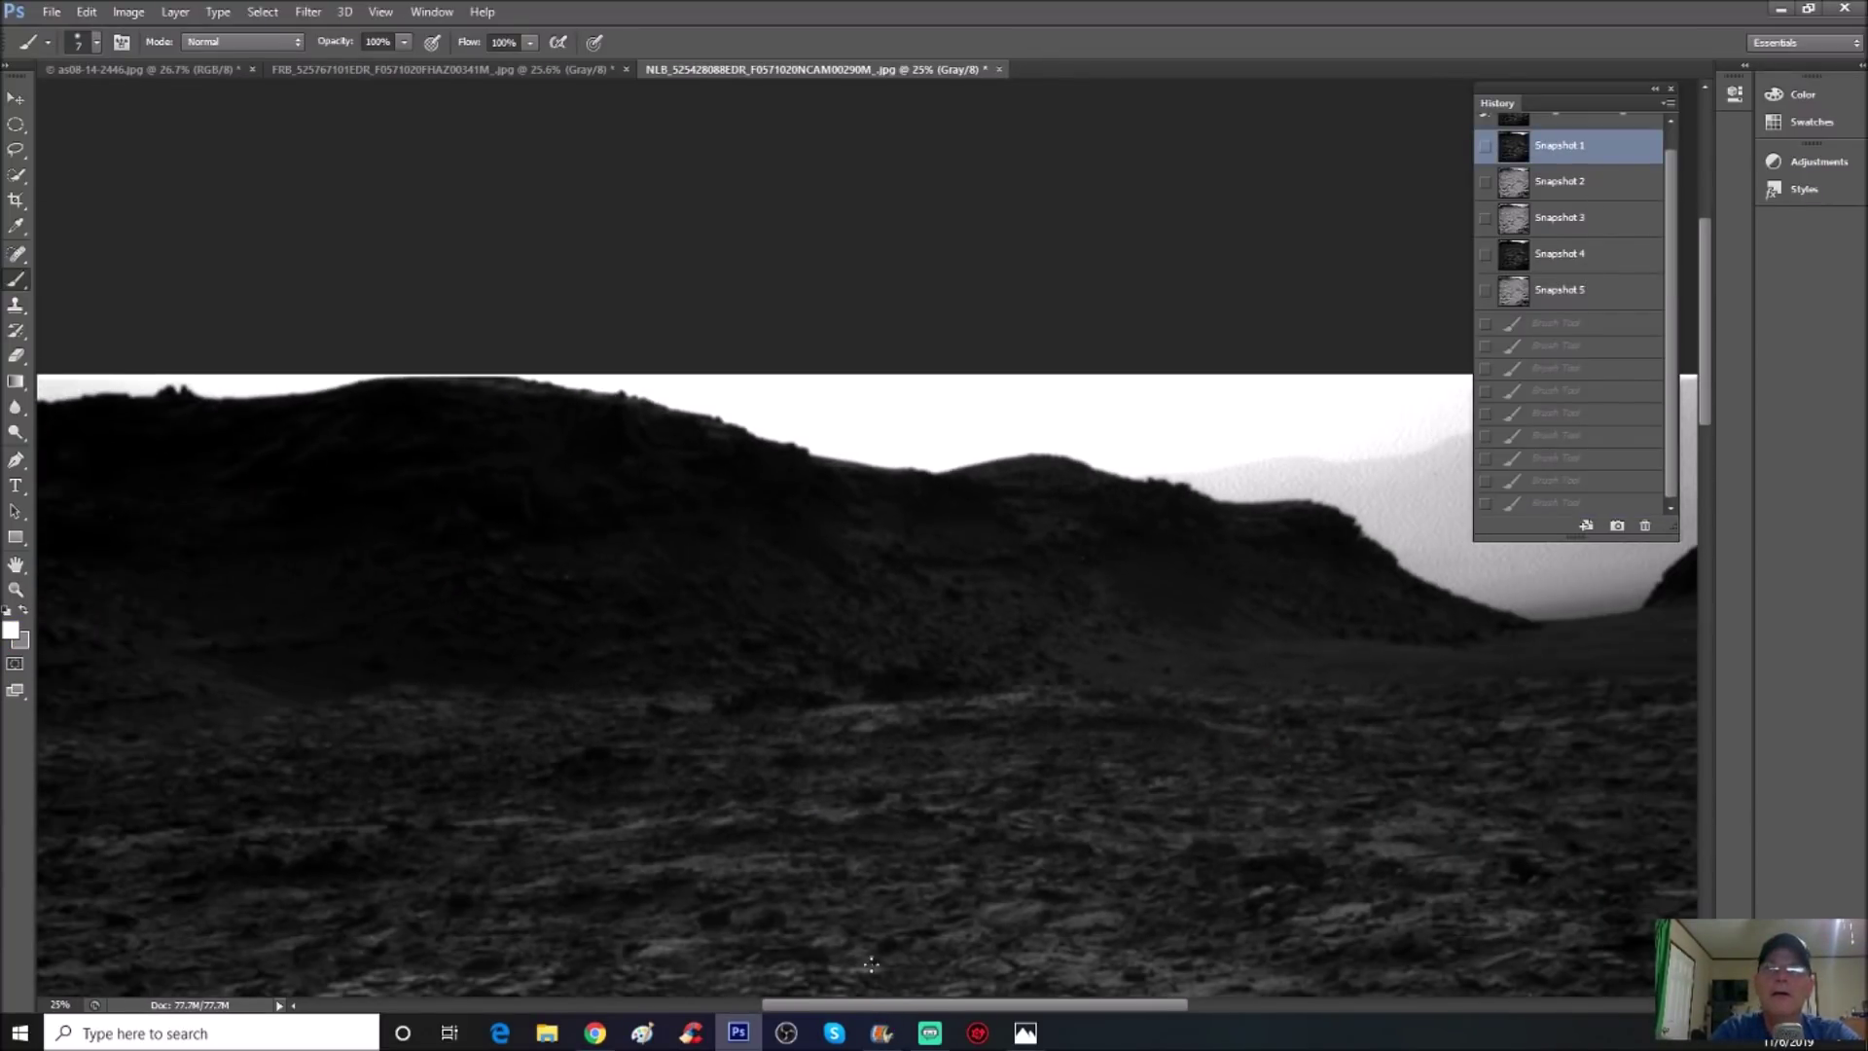
left_click_drag(1134, 1004, 1053, 1004)
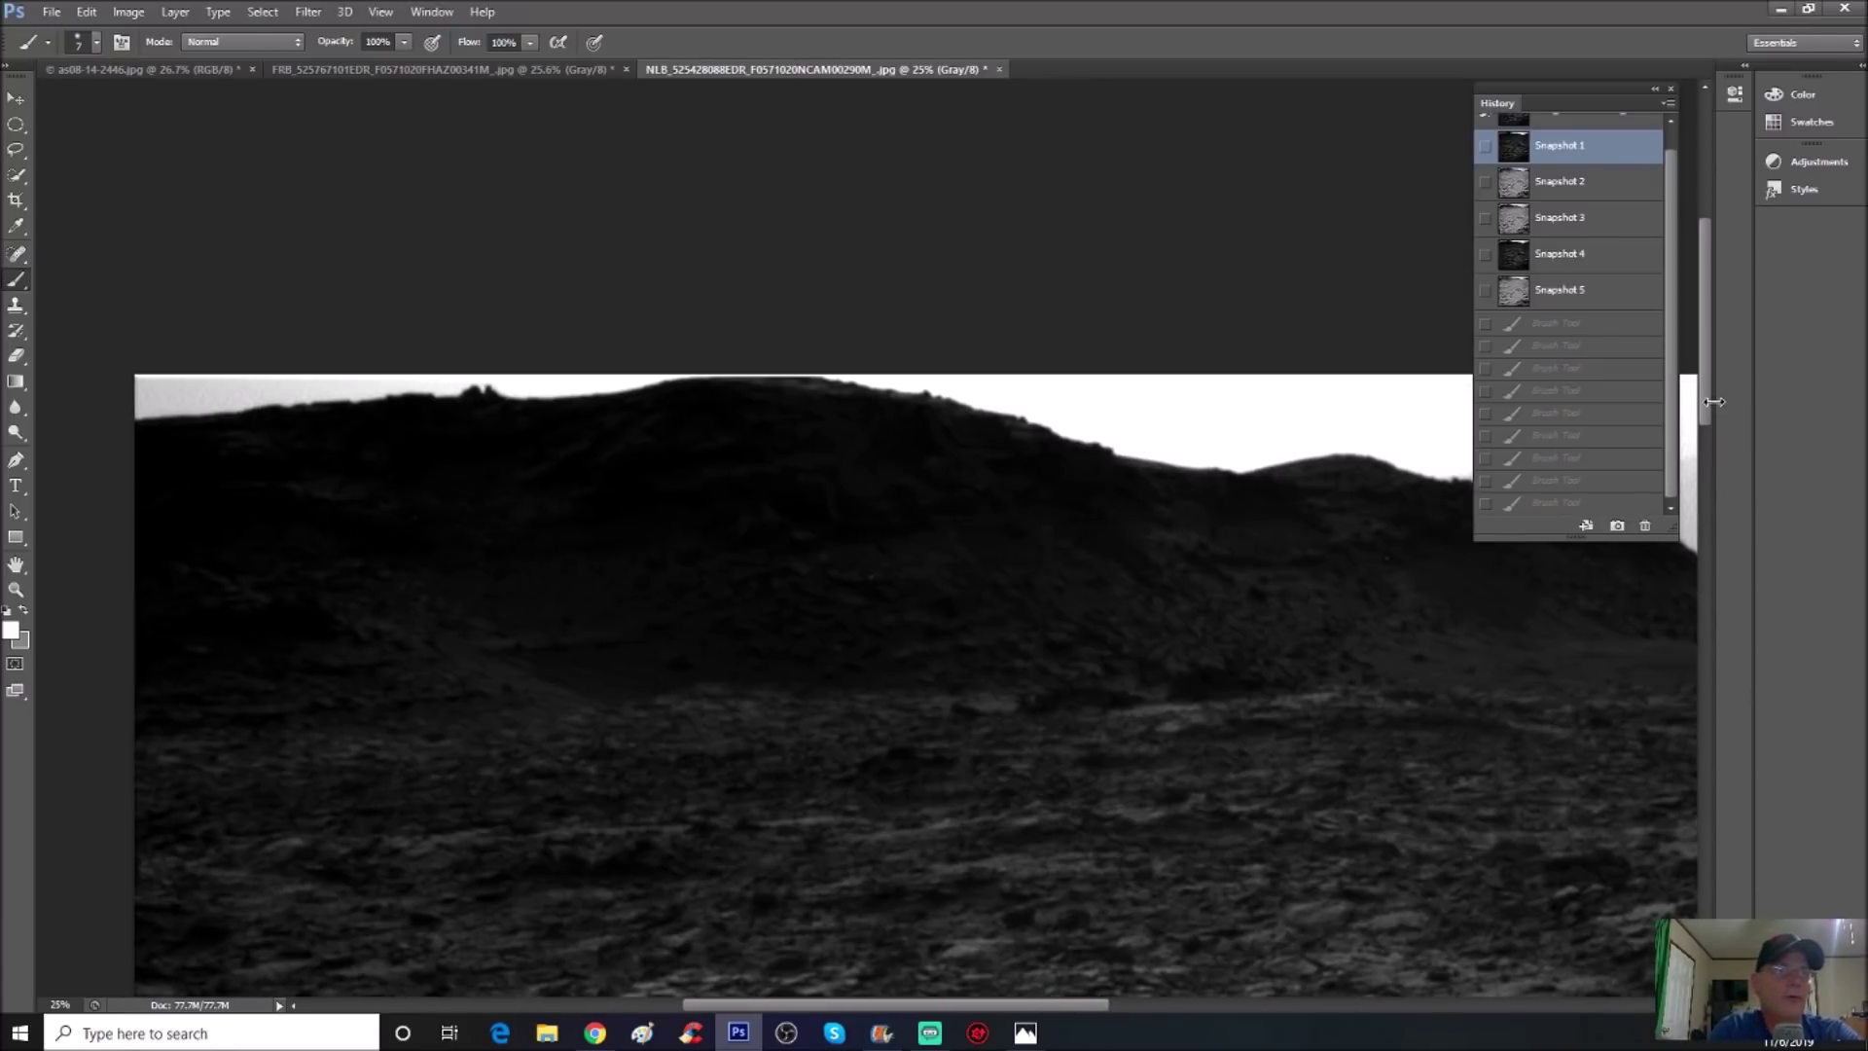
scroll(1717, 408, "up", 2)
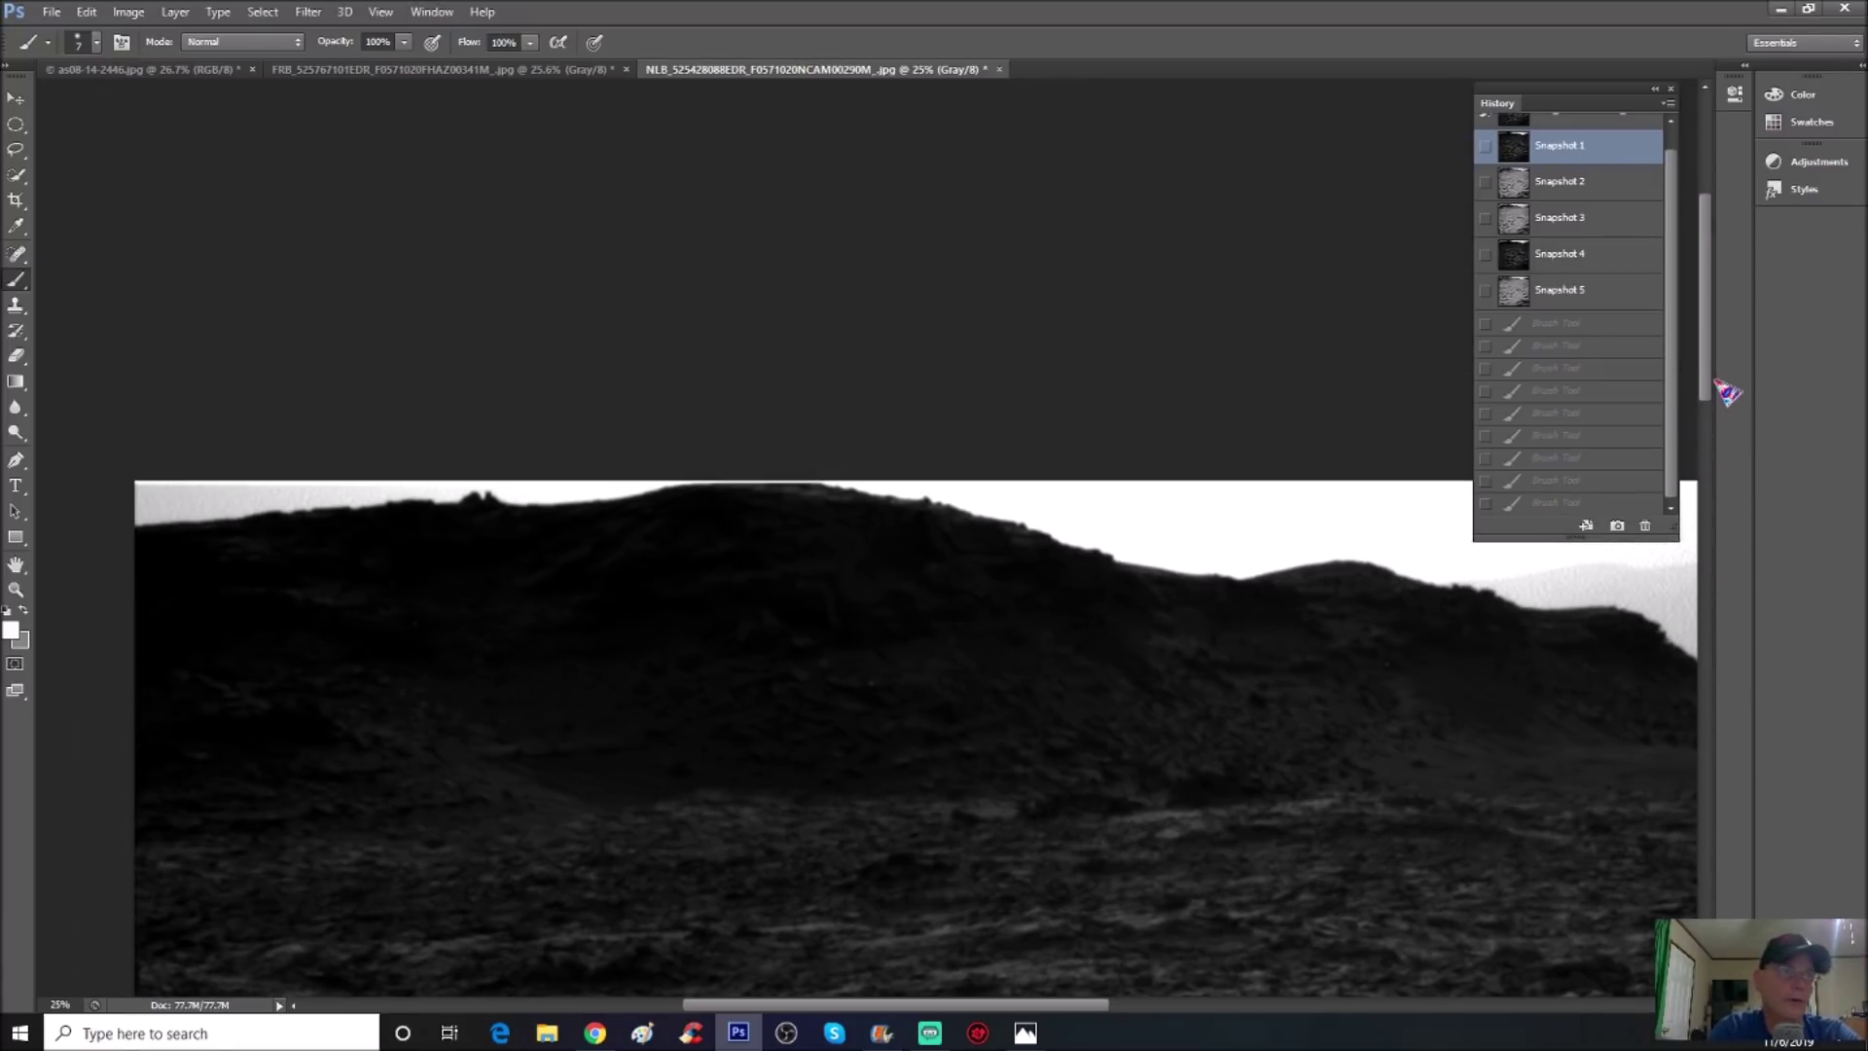
left_click(1557, 186)
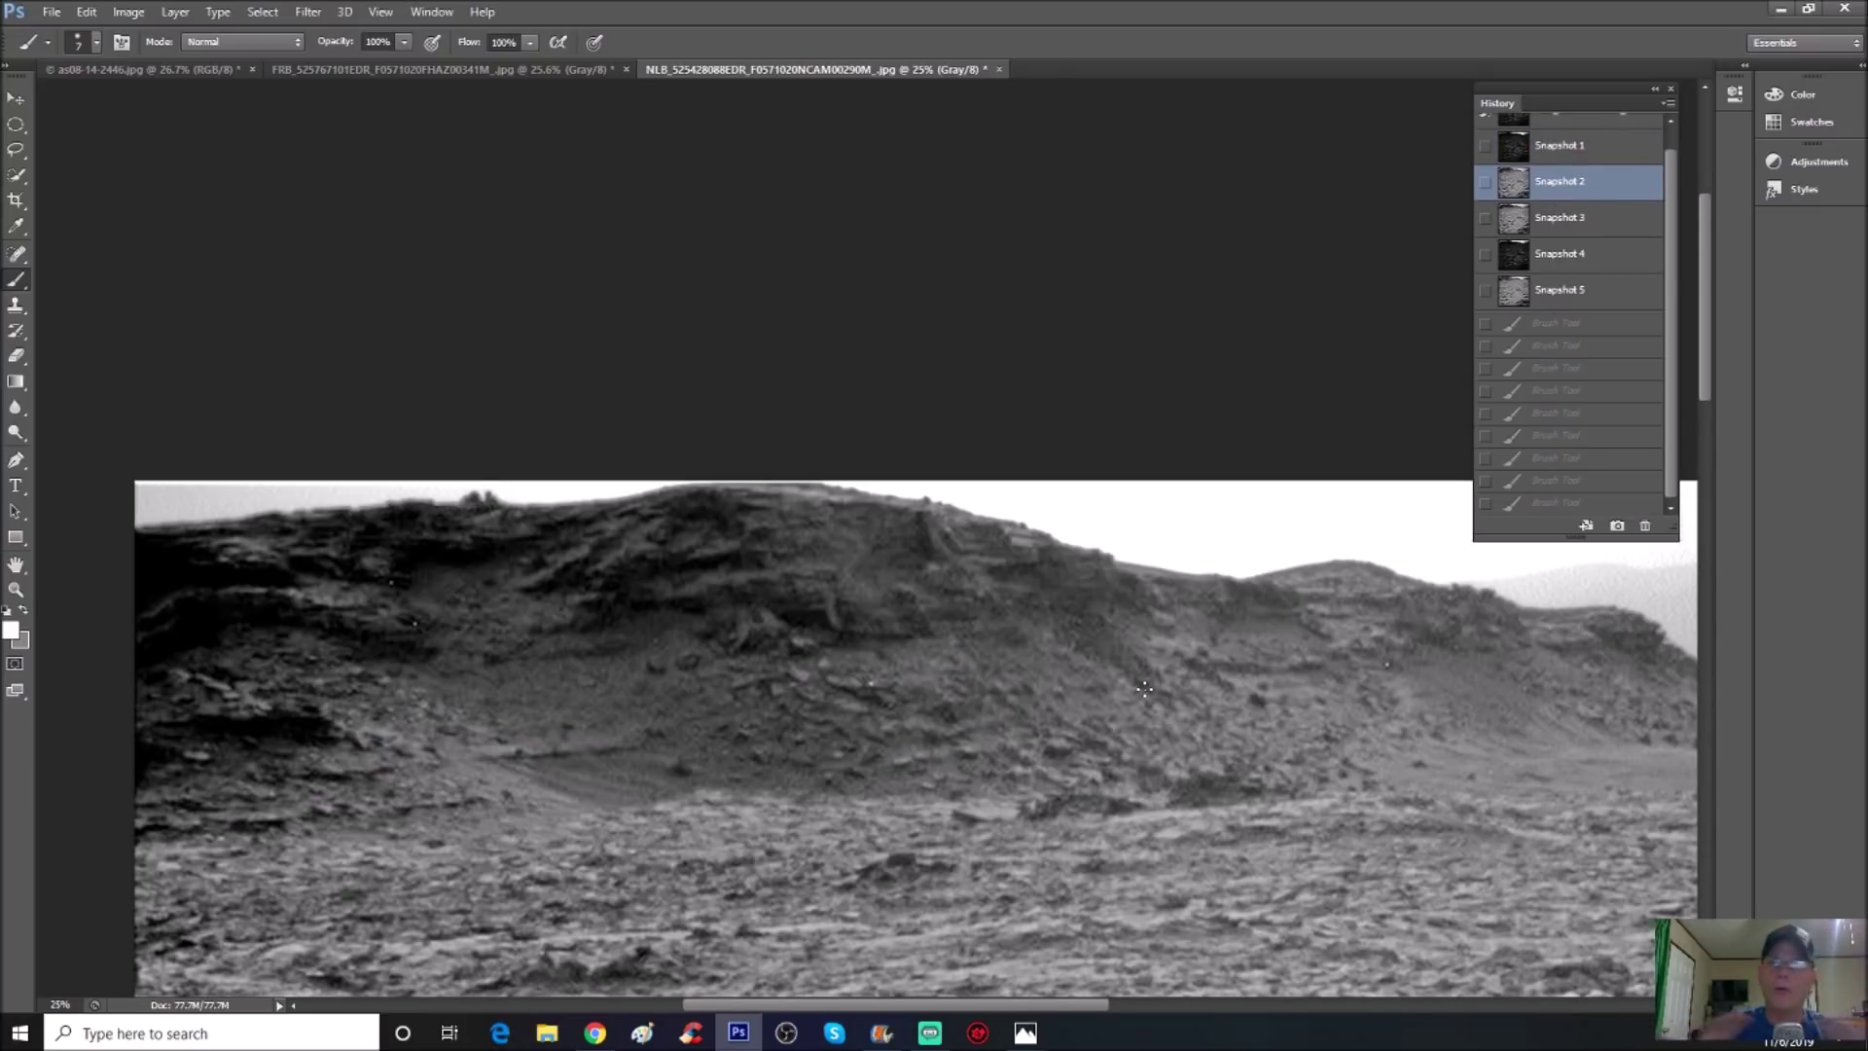
Restore Snapshot 1 and apply Shadows/Highlights with the shadows amount at about 63%
left_click(1607, 154)
left_click(146, 13)
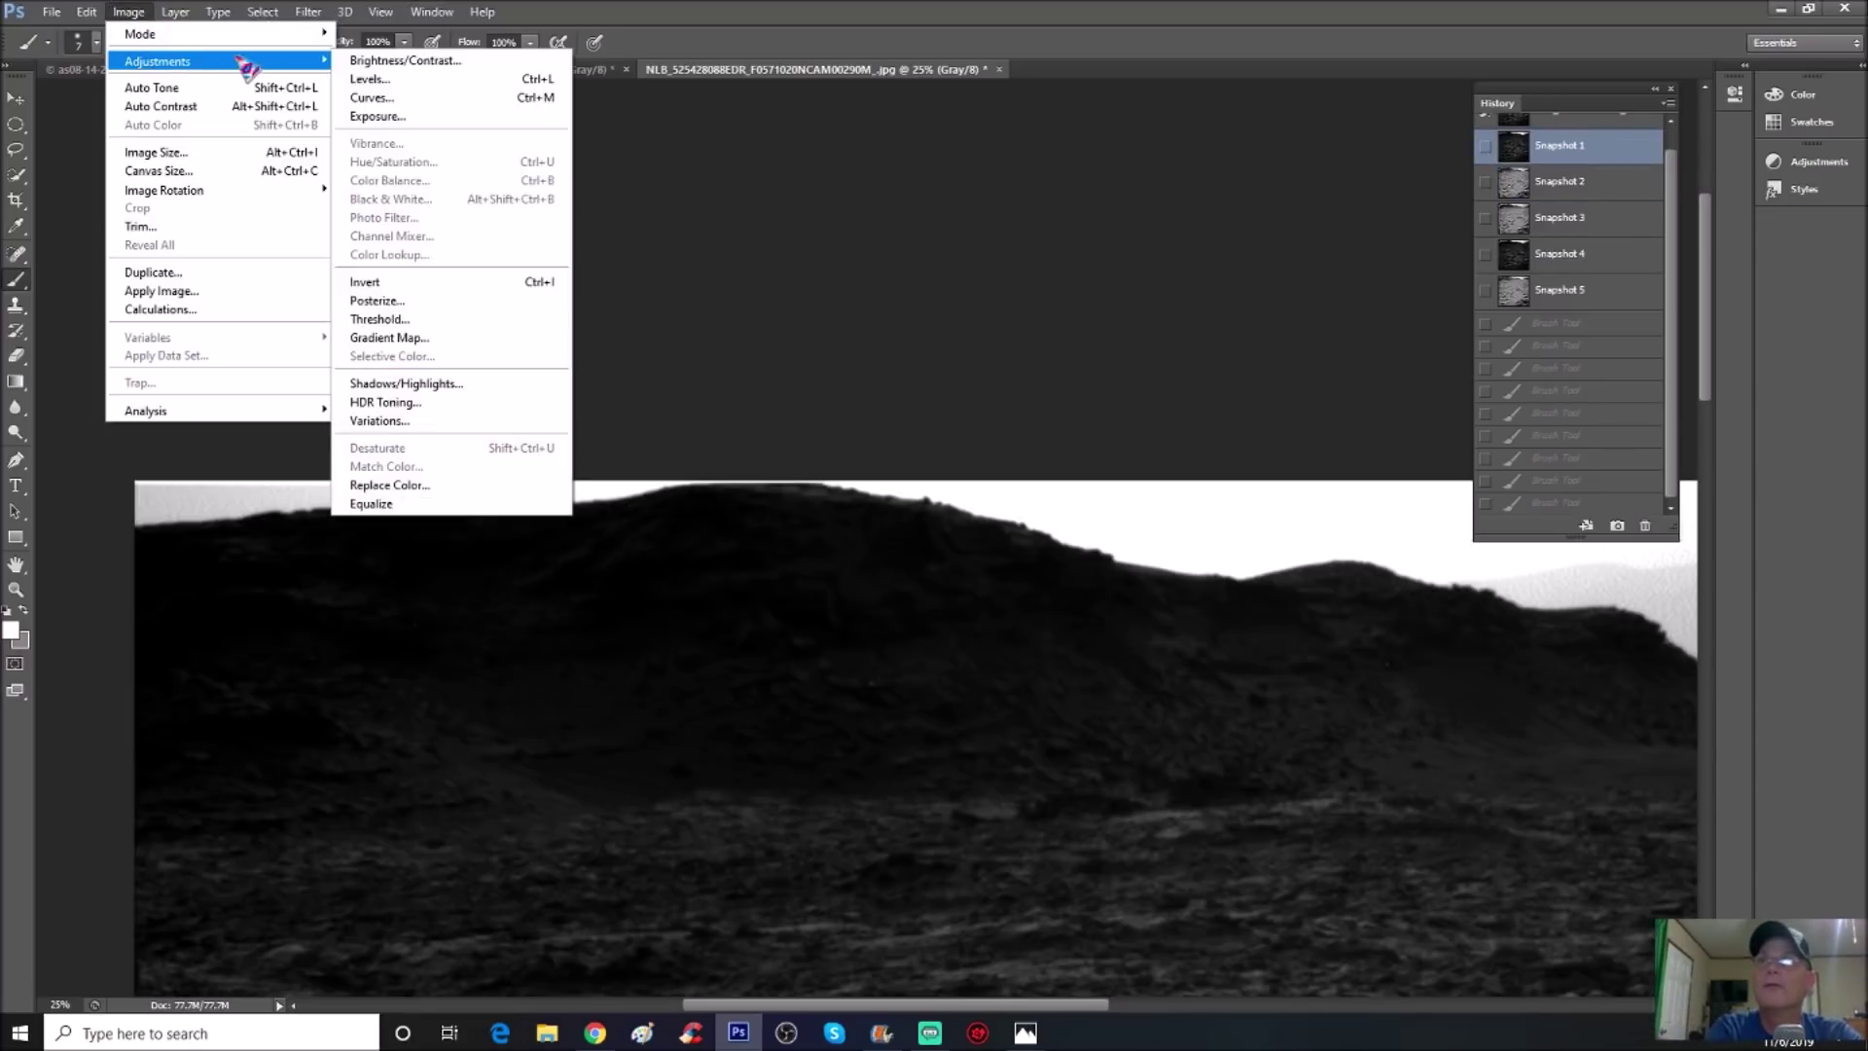
mouse_move(331, 62)
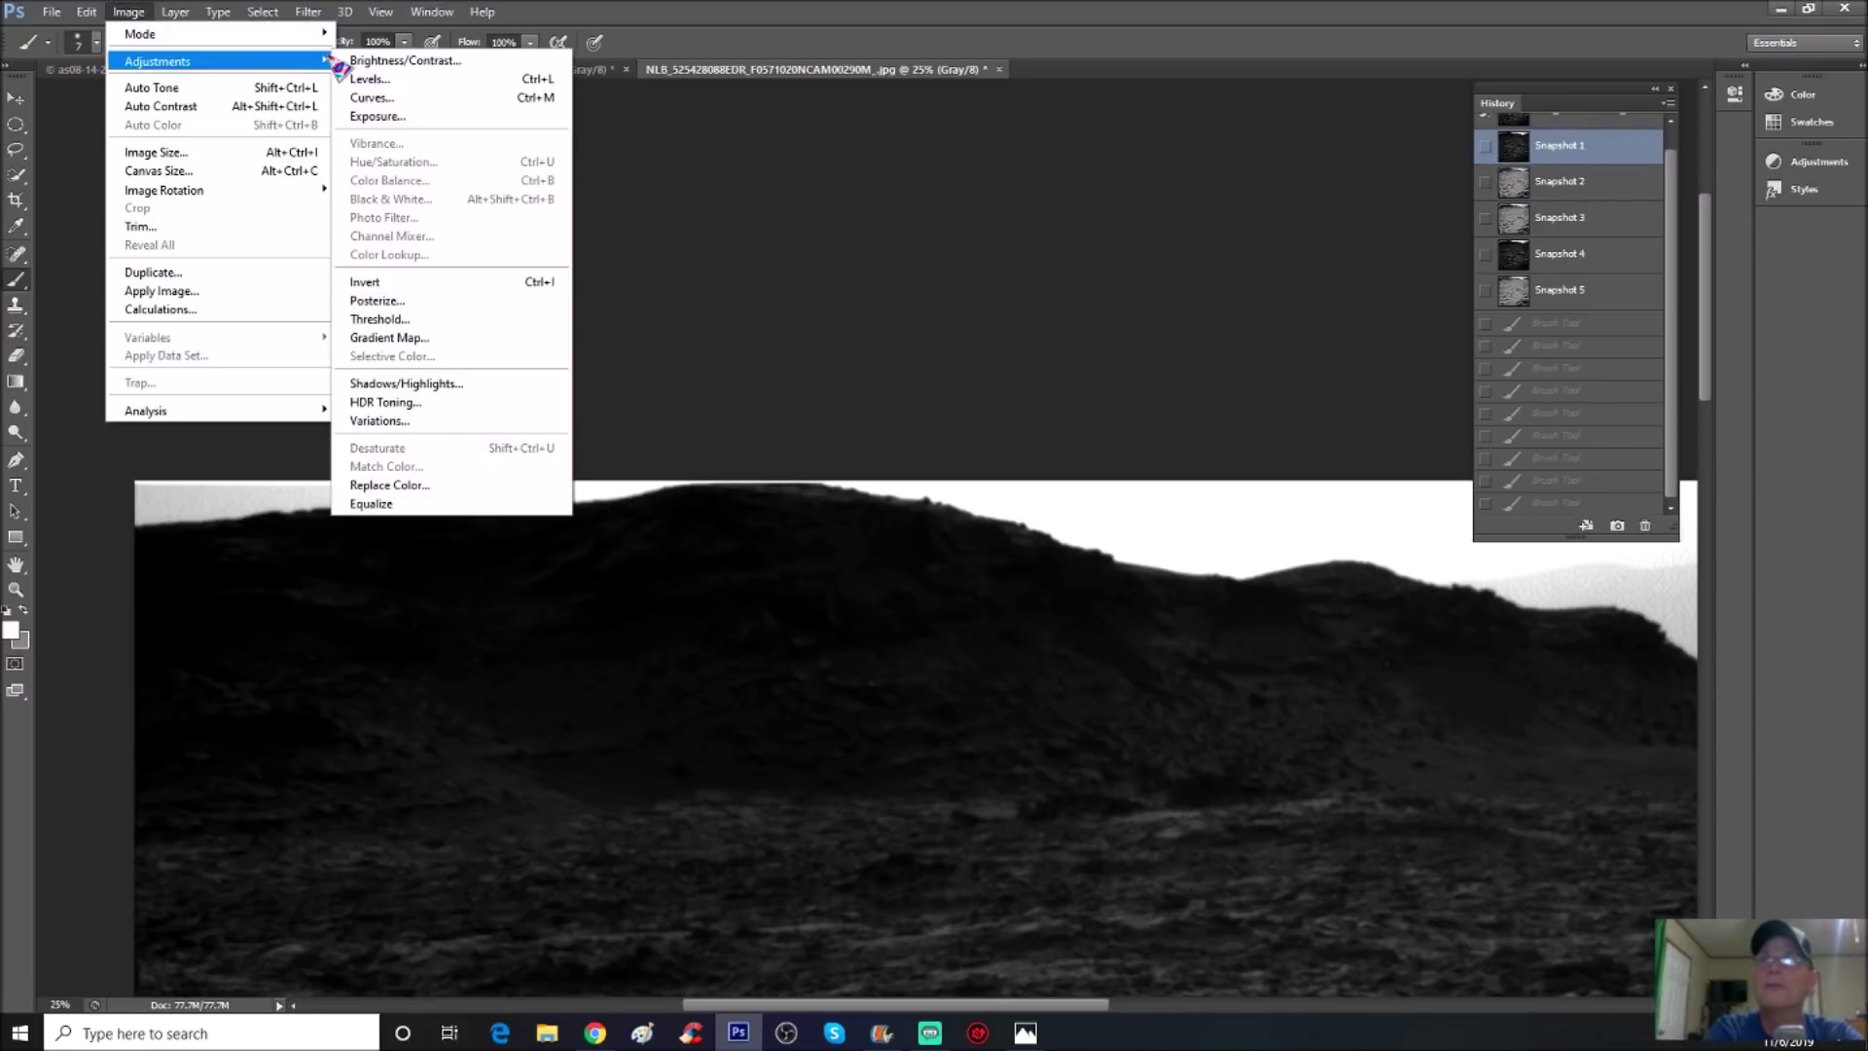
left_click(409, 384)
left_click_drag(1187, 527, 1253, 532)
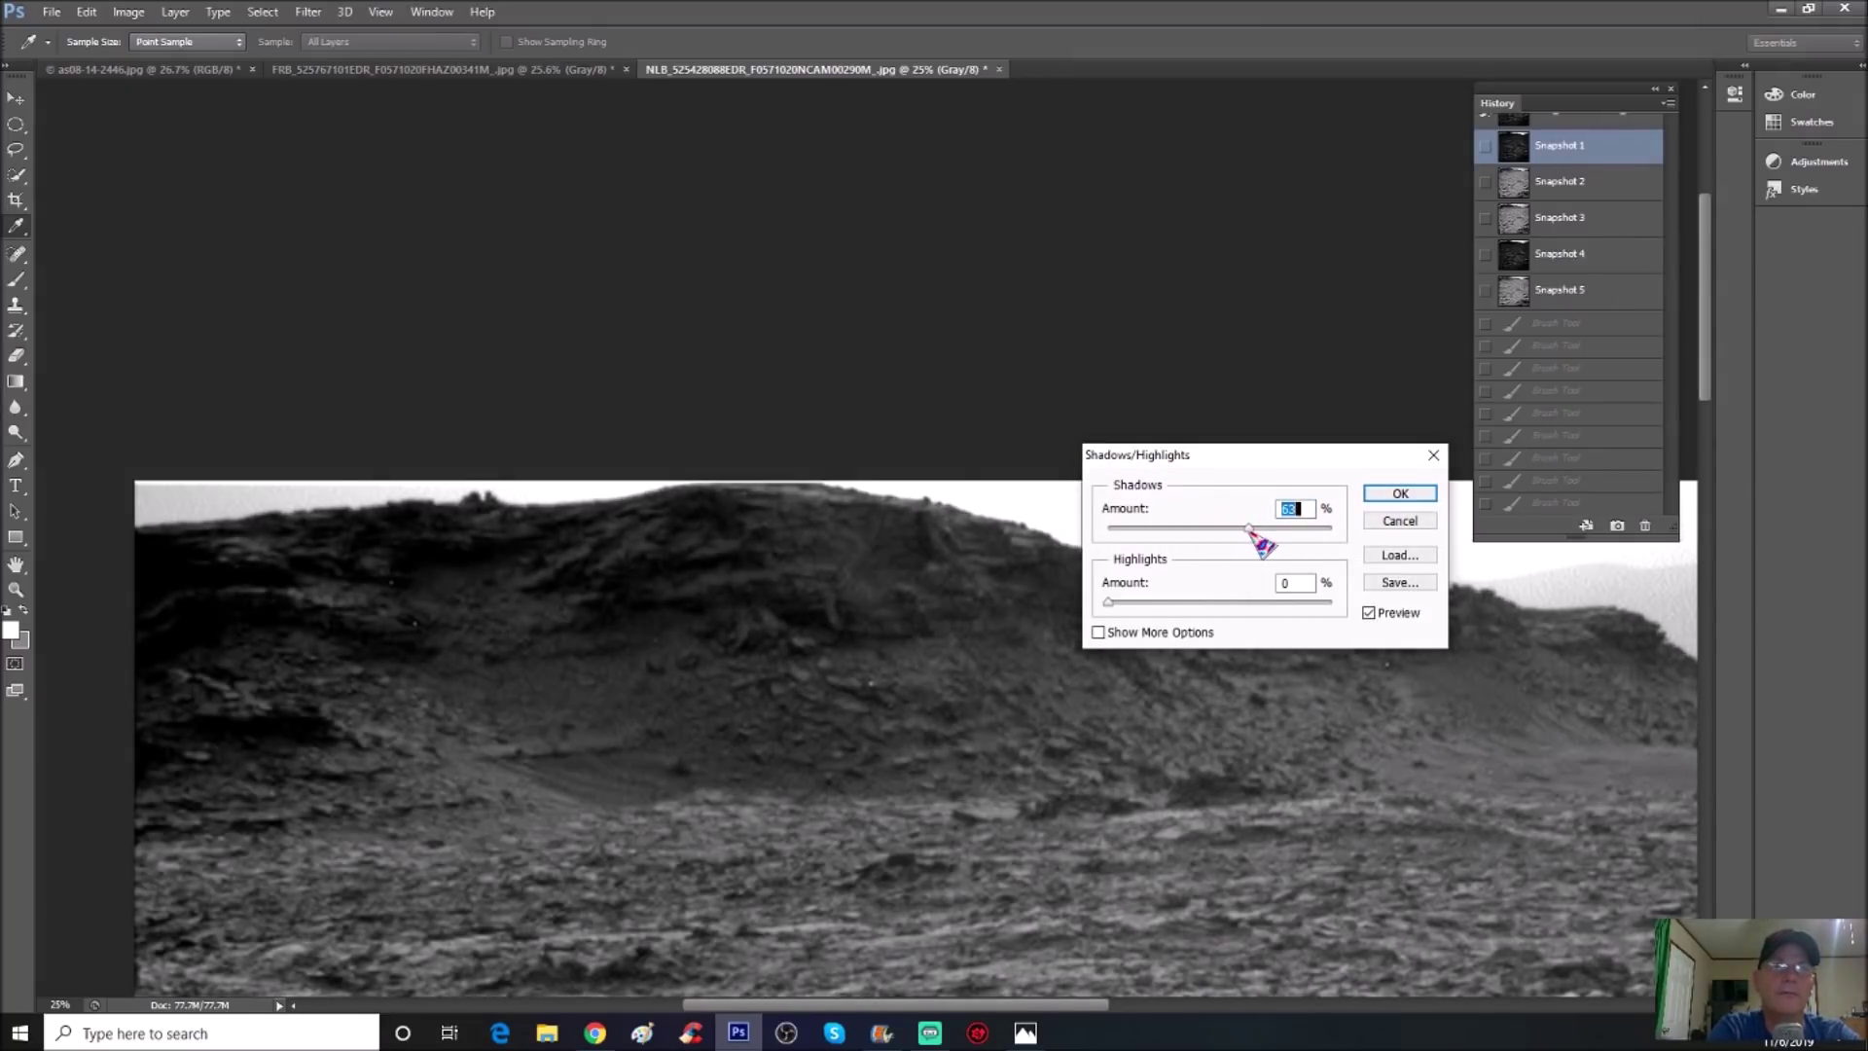
left_click(1399, 495)
Brush a large white loop around the left-hand hill's upper part and mark the light block near its ridge with a ring and arrow
key("b")
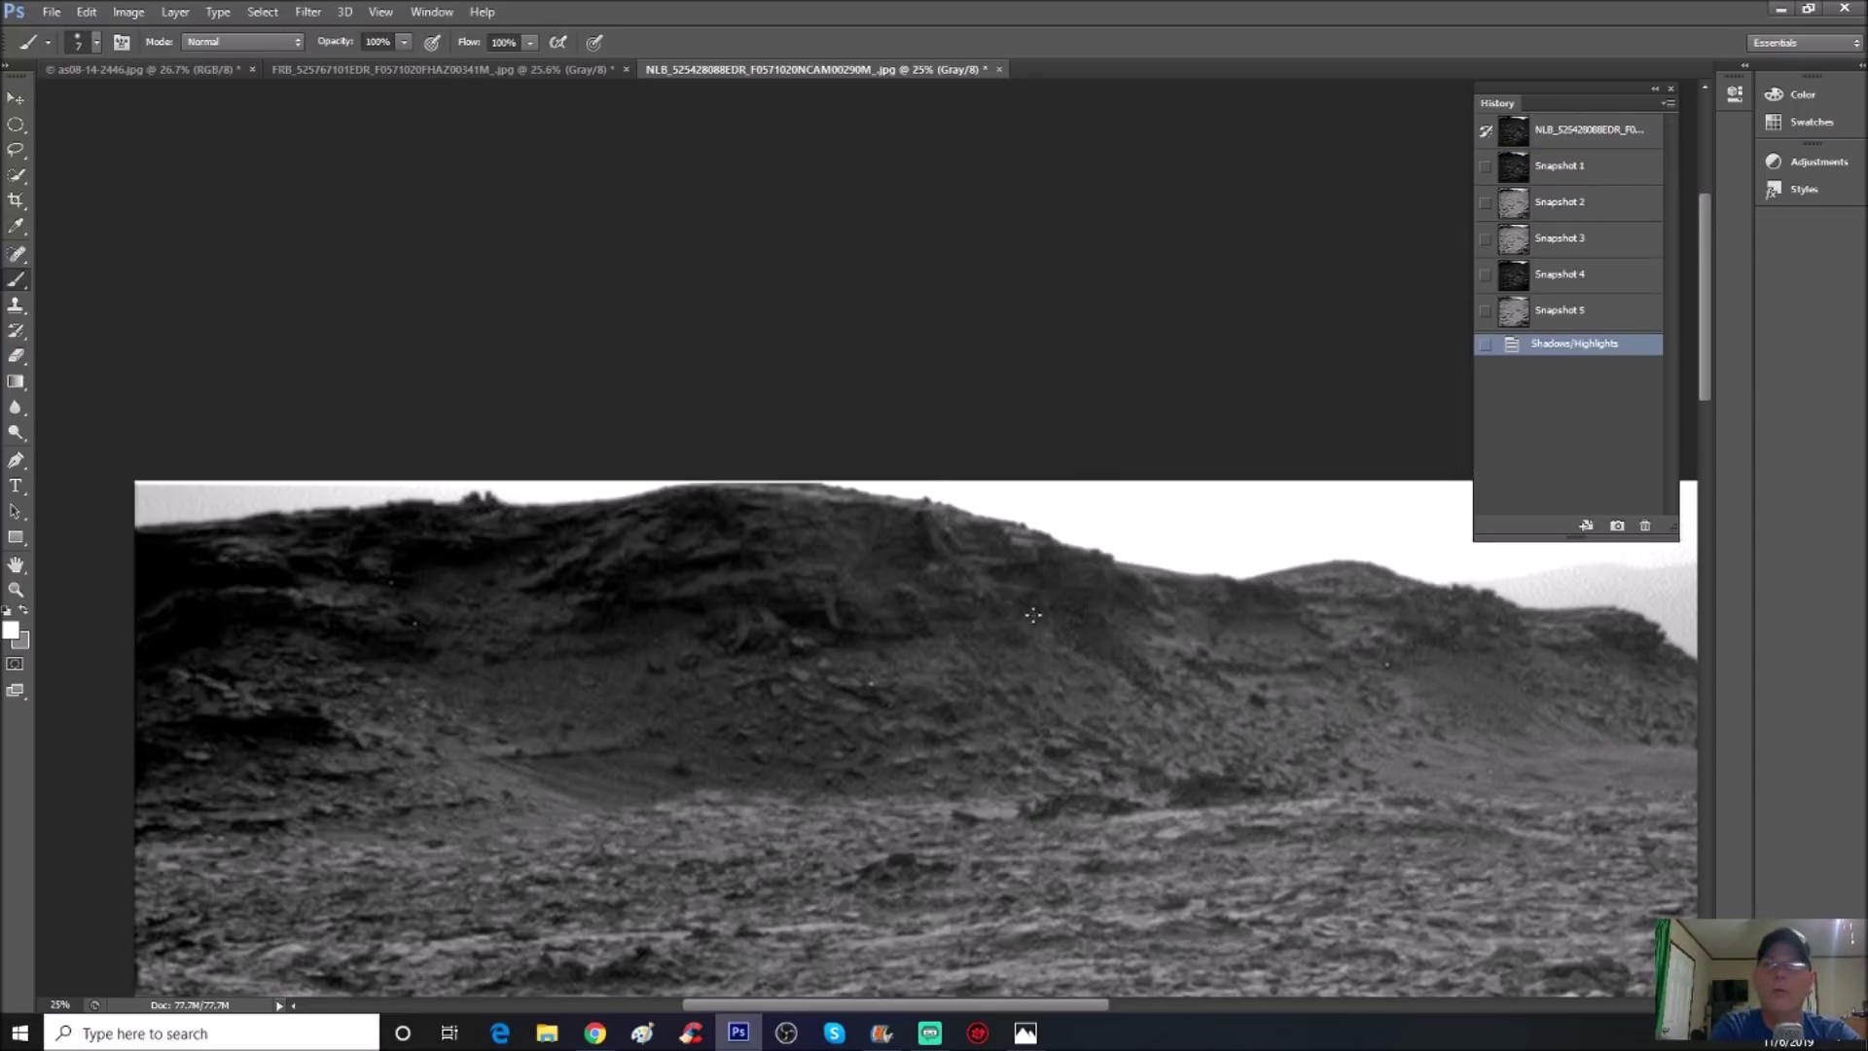
mouse_move(645, 488)
left_mouse_down()
mouse_move(597, 664)
mouse_move(889, 691)
mouse_move(1082, 675)
mouse_move(1158, 567)
left_mouse_up()
left_click_drag(858, 486, 700, 482)
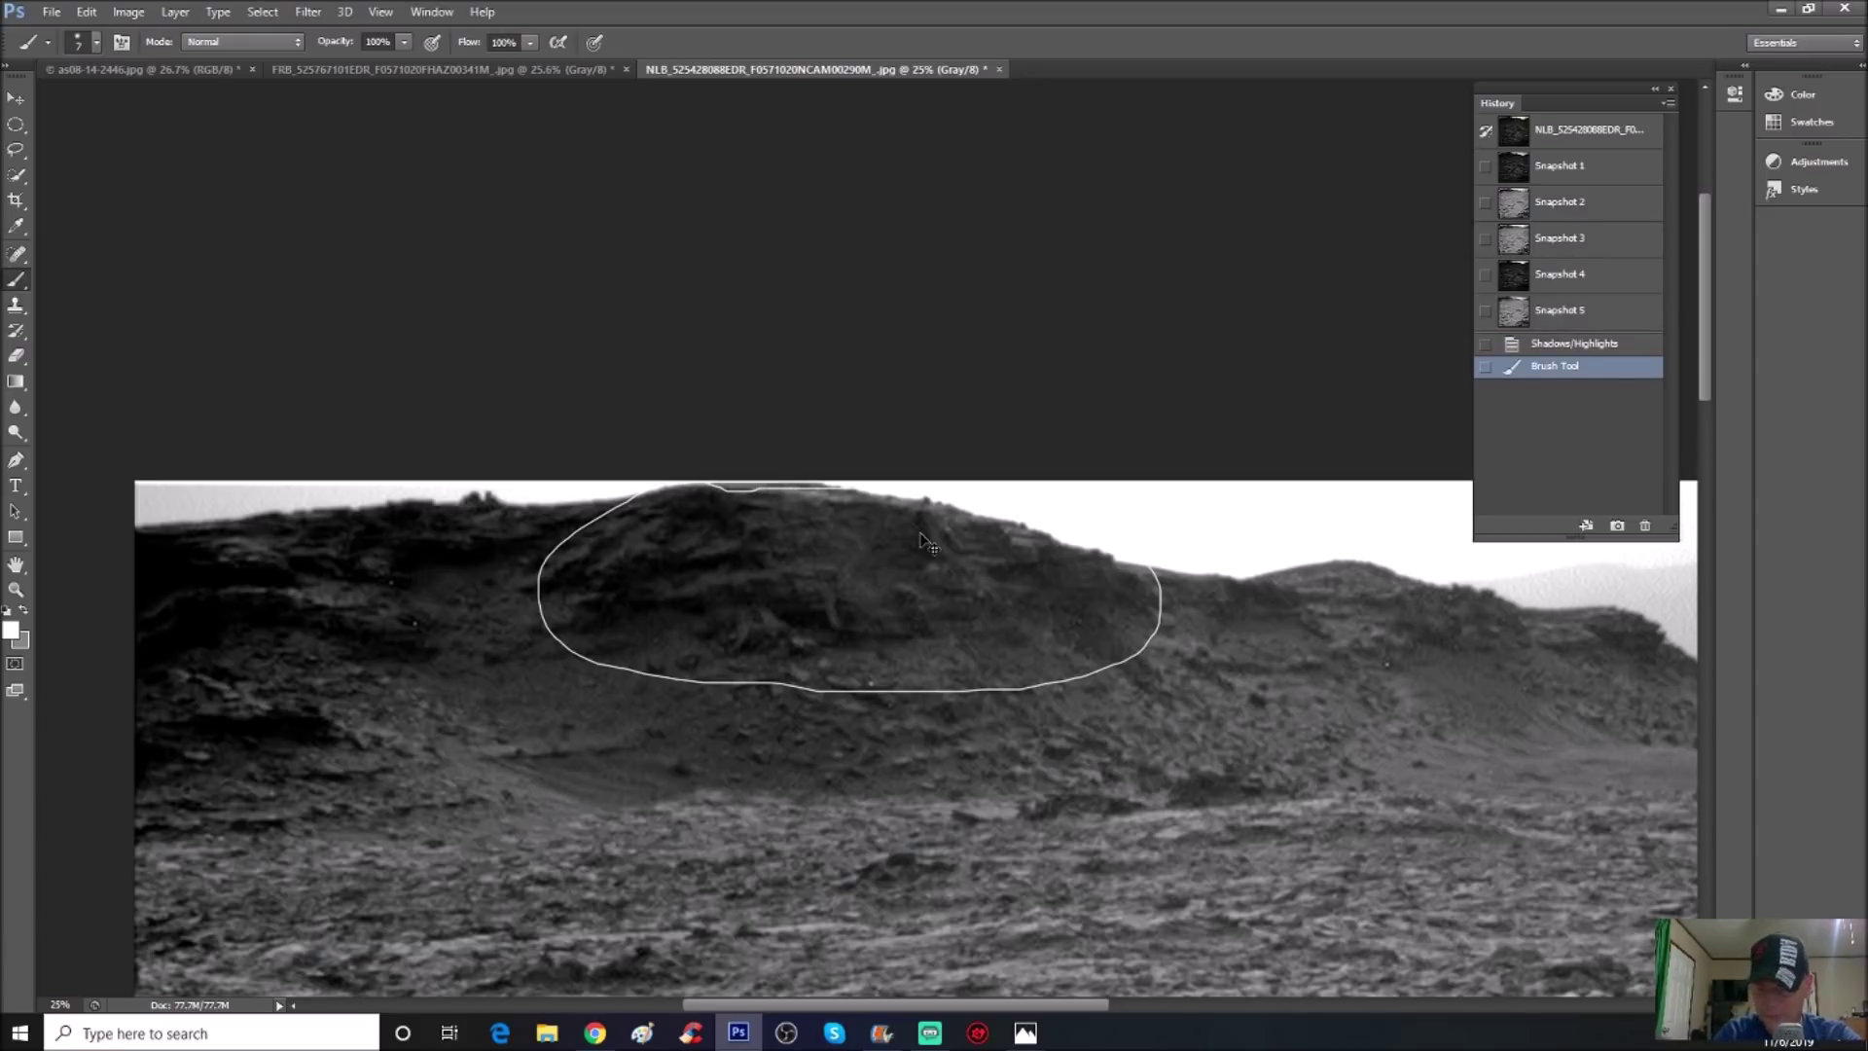
key("ctrl+plus")
left_click(1094, 690)
mouse_move(1094, 690)
left_mouse_down()
mouse_move(1089, 584)
mouse_move(1078, 601)
mouse_move(1090, 575)
mouse_move(1109, 584)
mouse_move(1029, 516)
mouse_move(1023, 562)
mouse_move(1127, 553)
left_mouse_up()
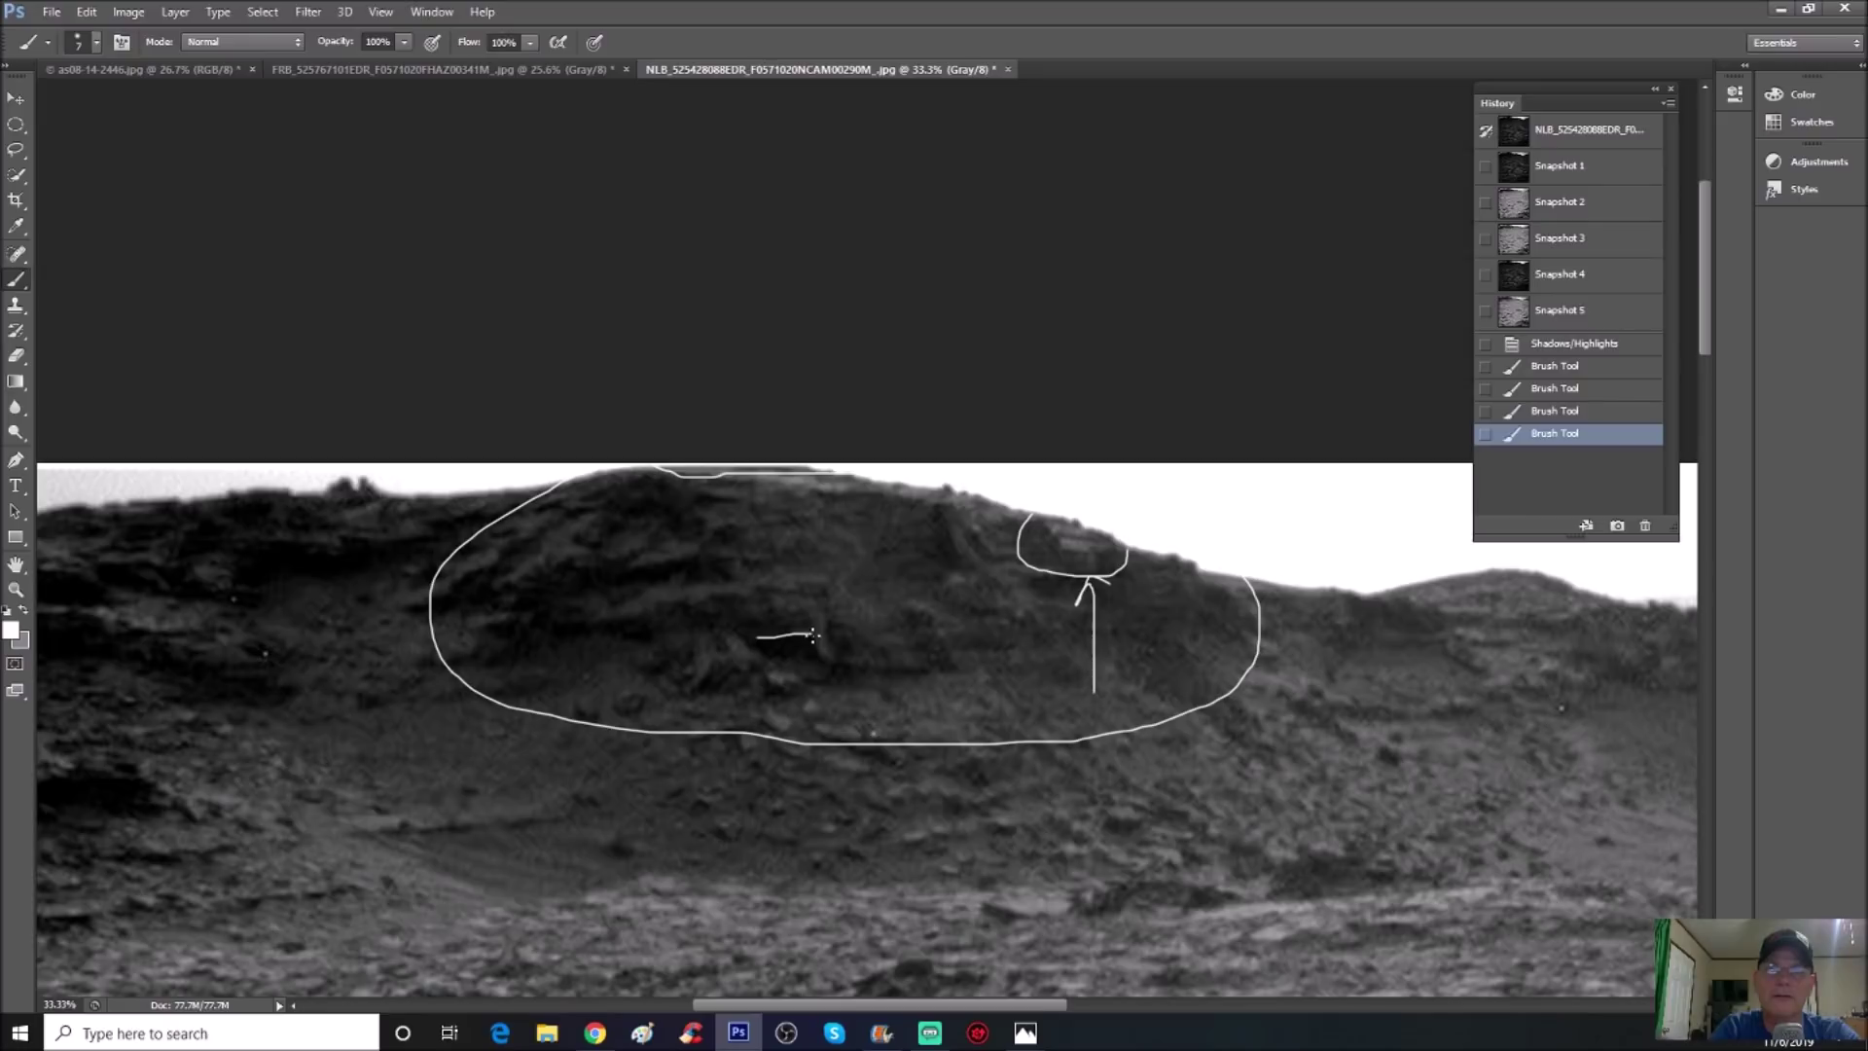
Trace the bent, step-shaped feature in the middle of the hill in white and circle the rock formation beside it
left_click_drag(827, 661, 928, 673)
left_click_drag(751, 624, 825, 614)
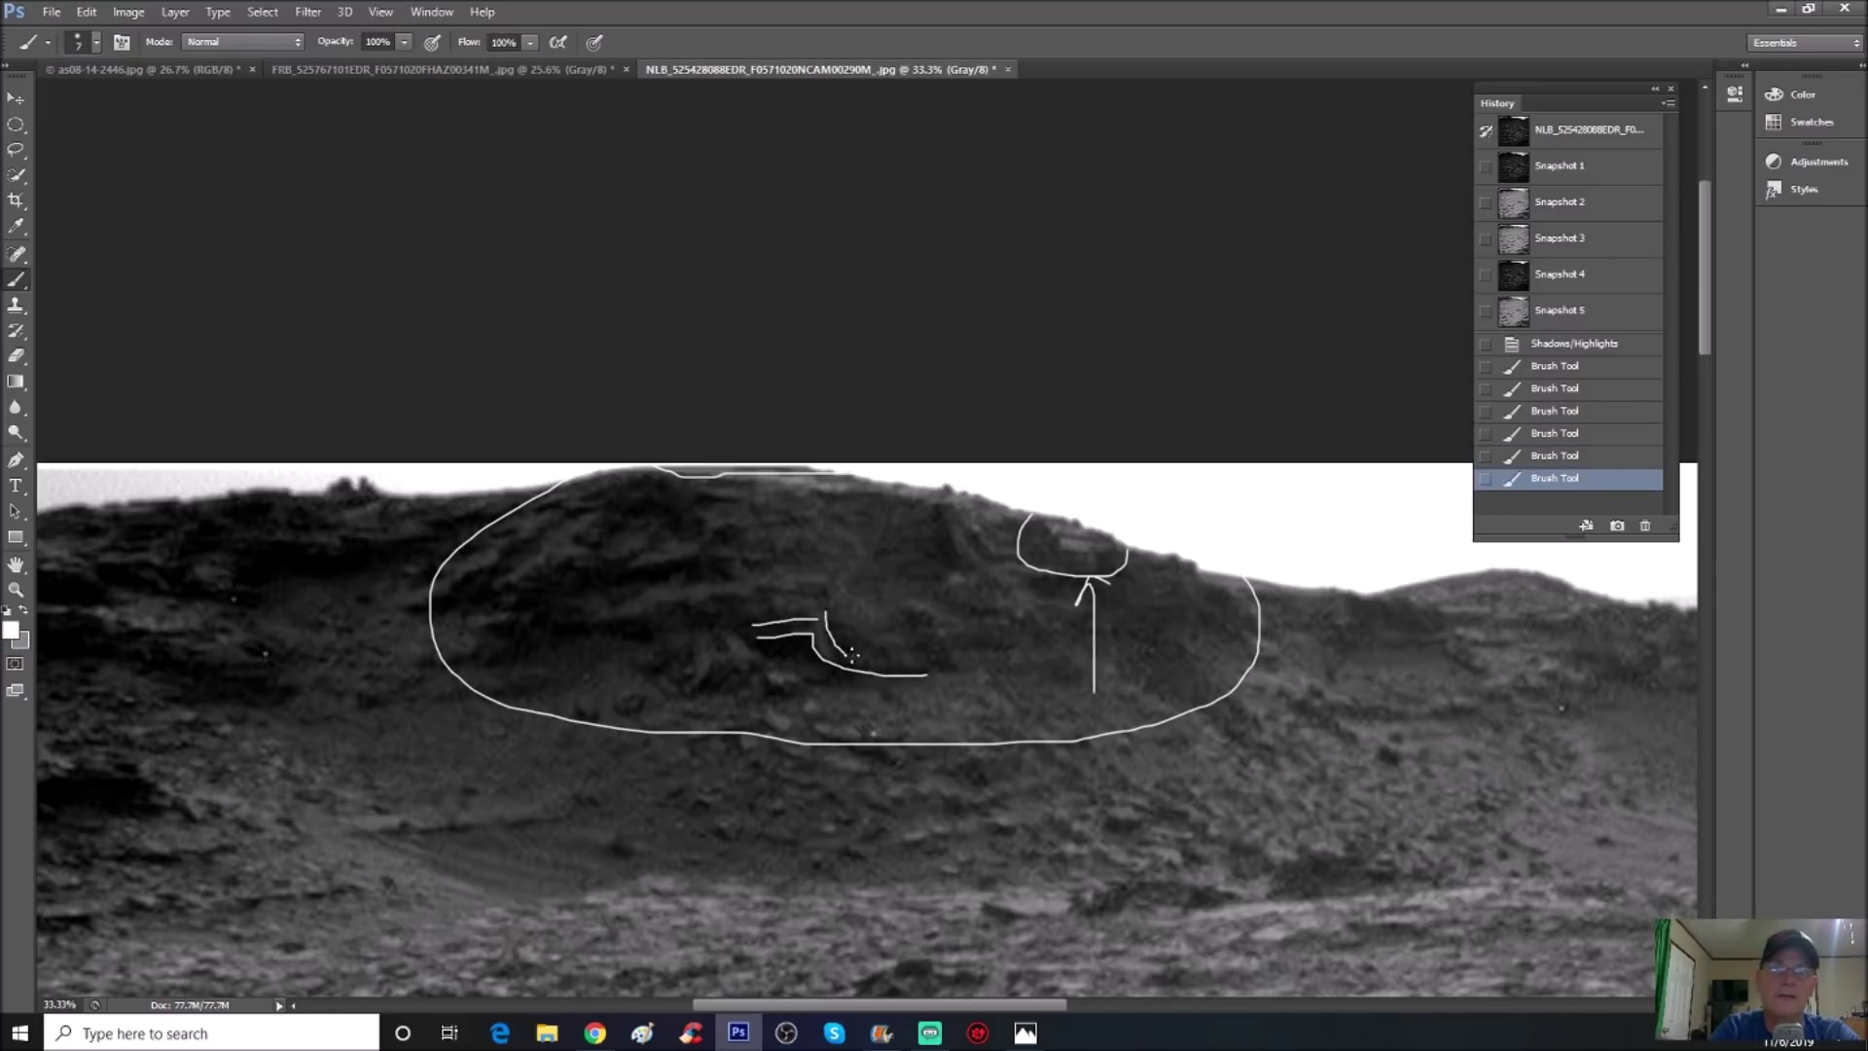
left_click_drag(924, 678, 931, 674)
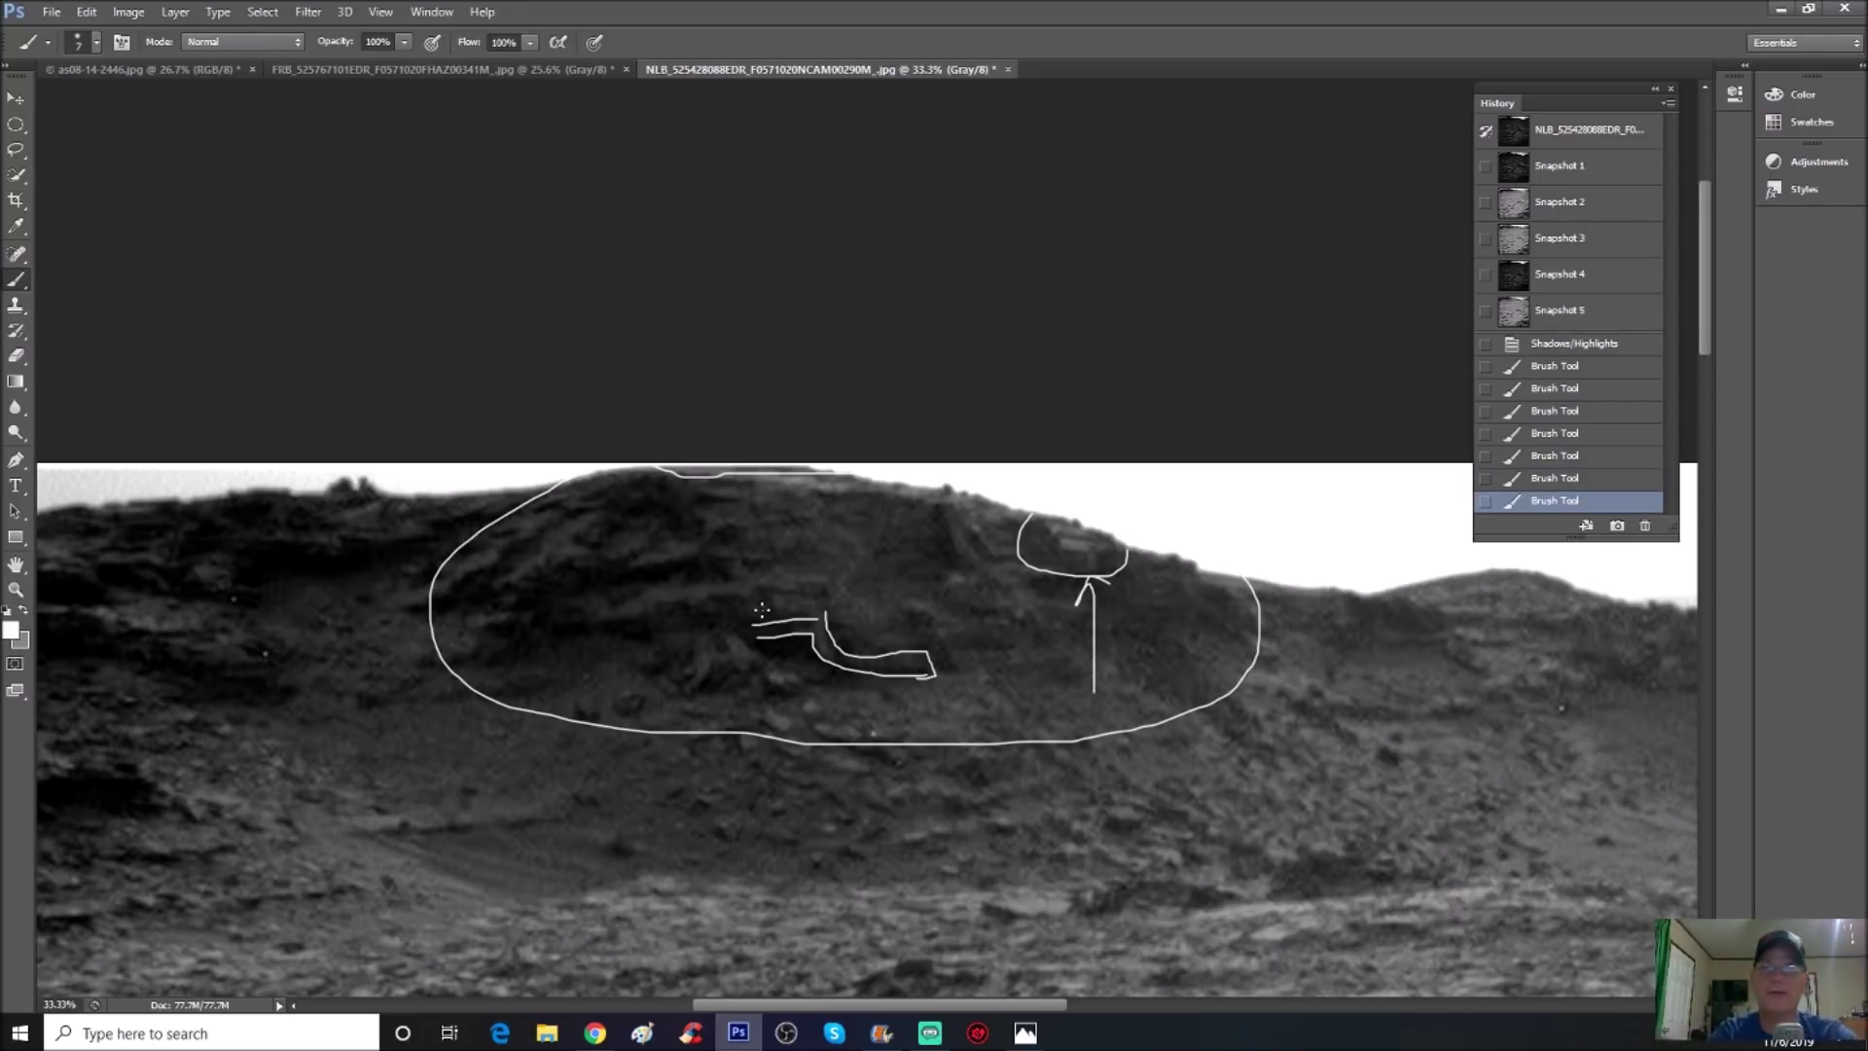
mouse_move(705, 596)
left_mouse_down()
mouse_move(667, 638)
mouse_move(665, 703)
mouse_move(751, 700)
mouse_move(748, 611)
mouse_move(702, 595)
left_mouse_up()
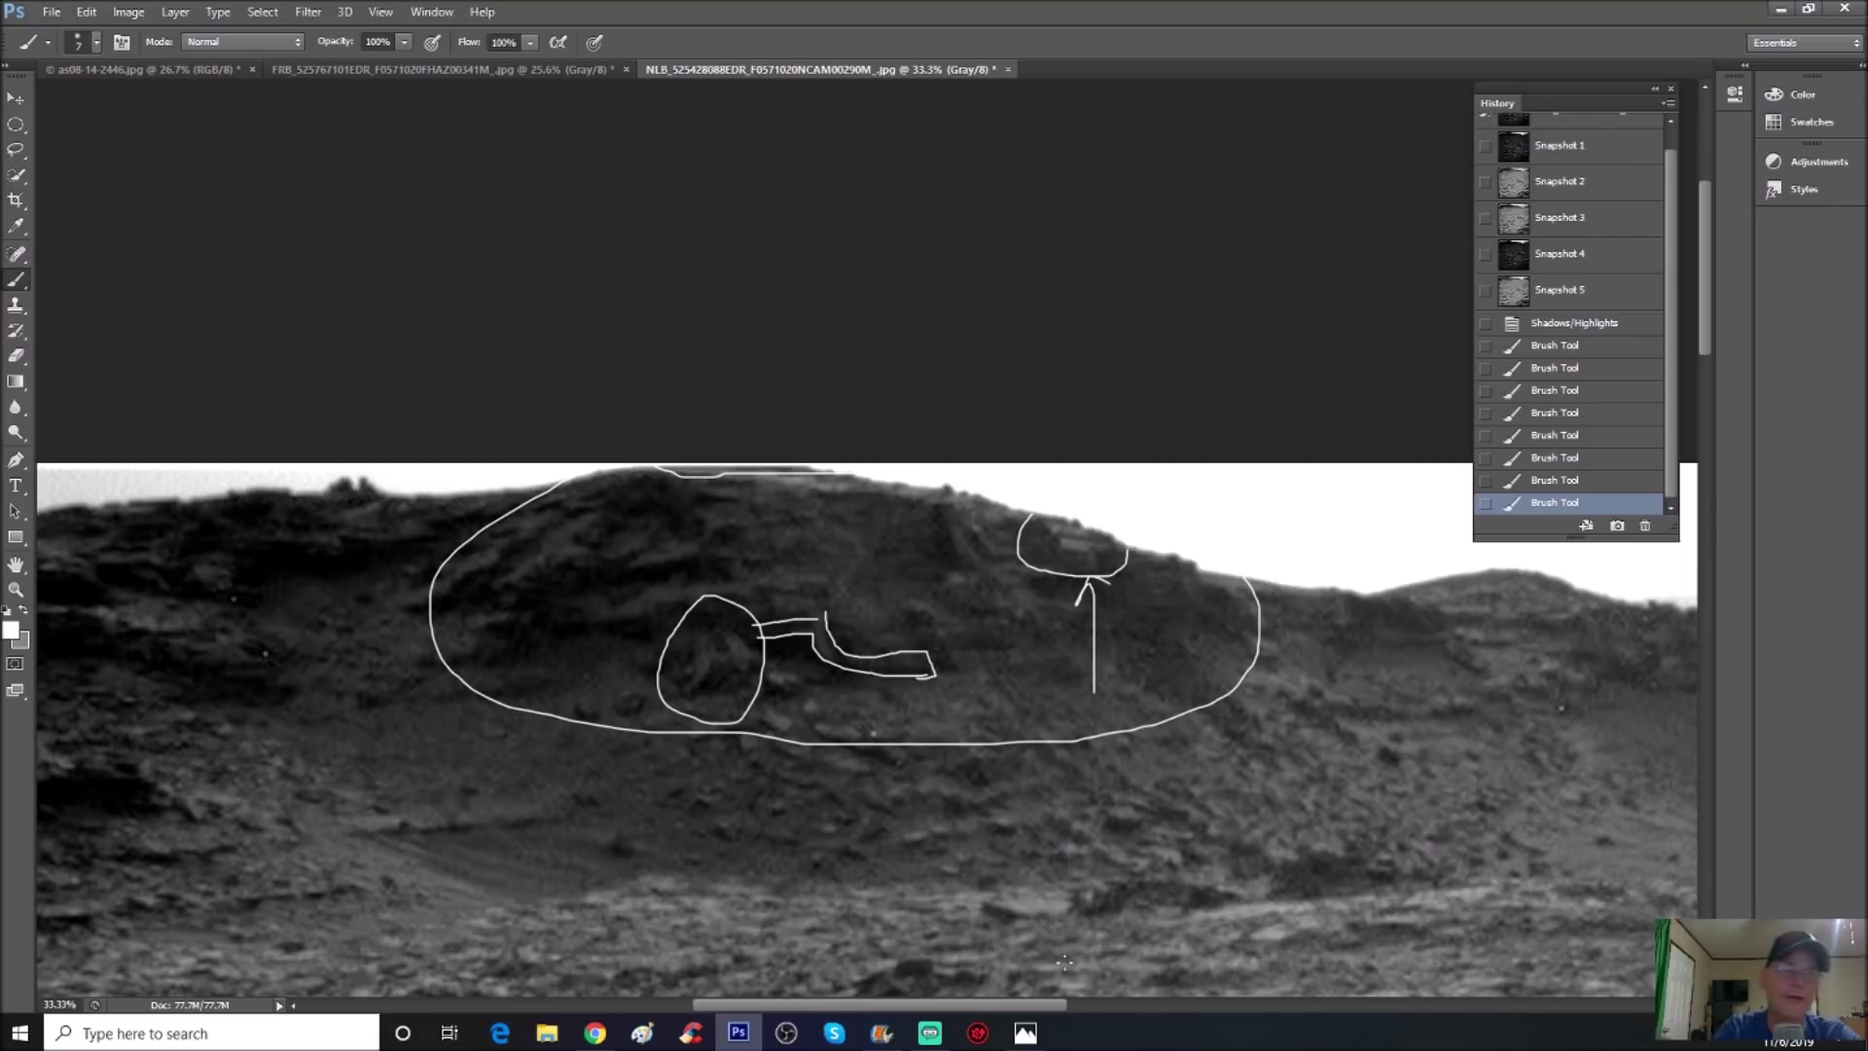
Brush a white oval around the patch on the slope beyond the large loop and ring two small spots inside it
left_click_drag(1043, 1004, 1158, 1010)
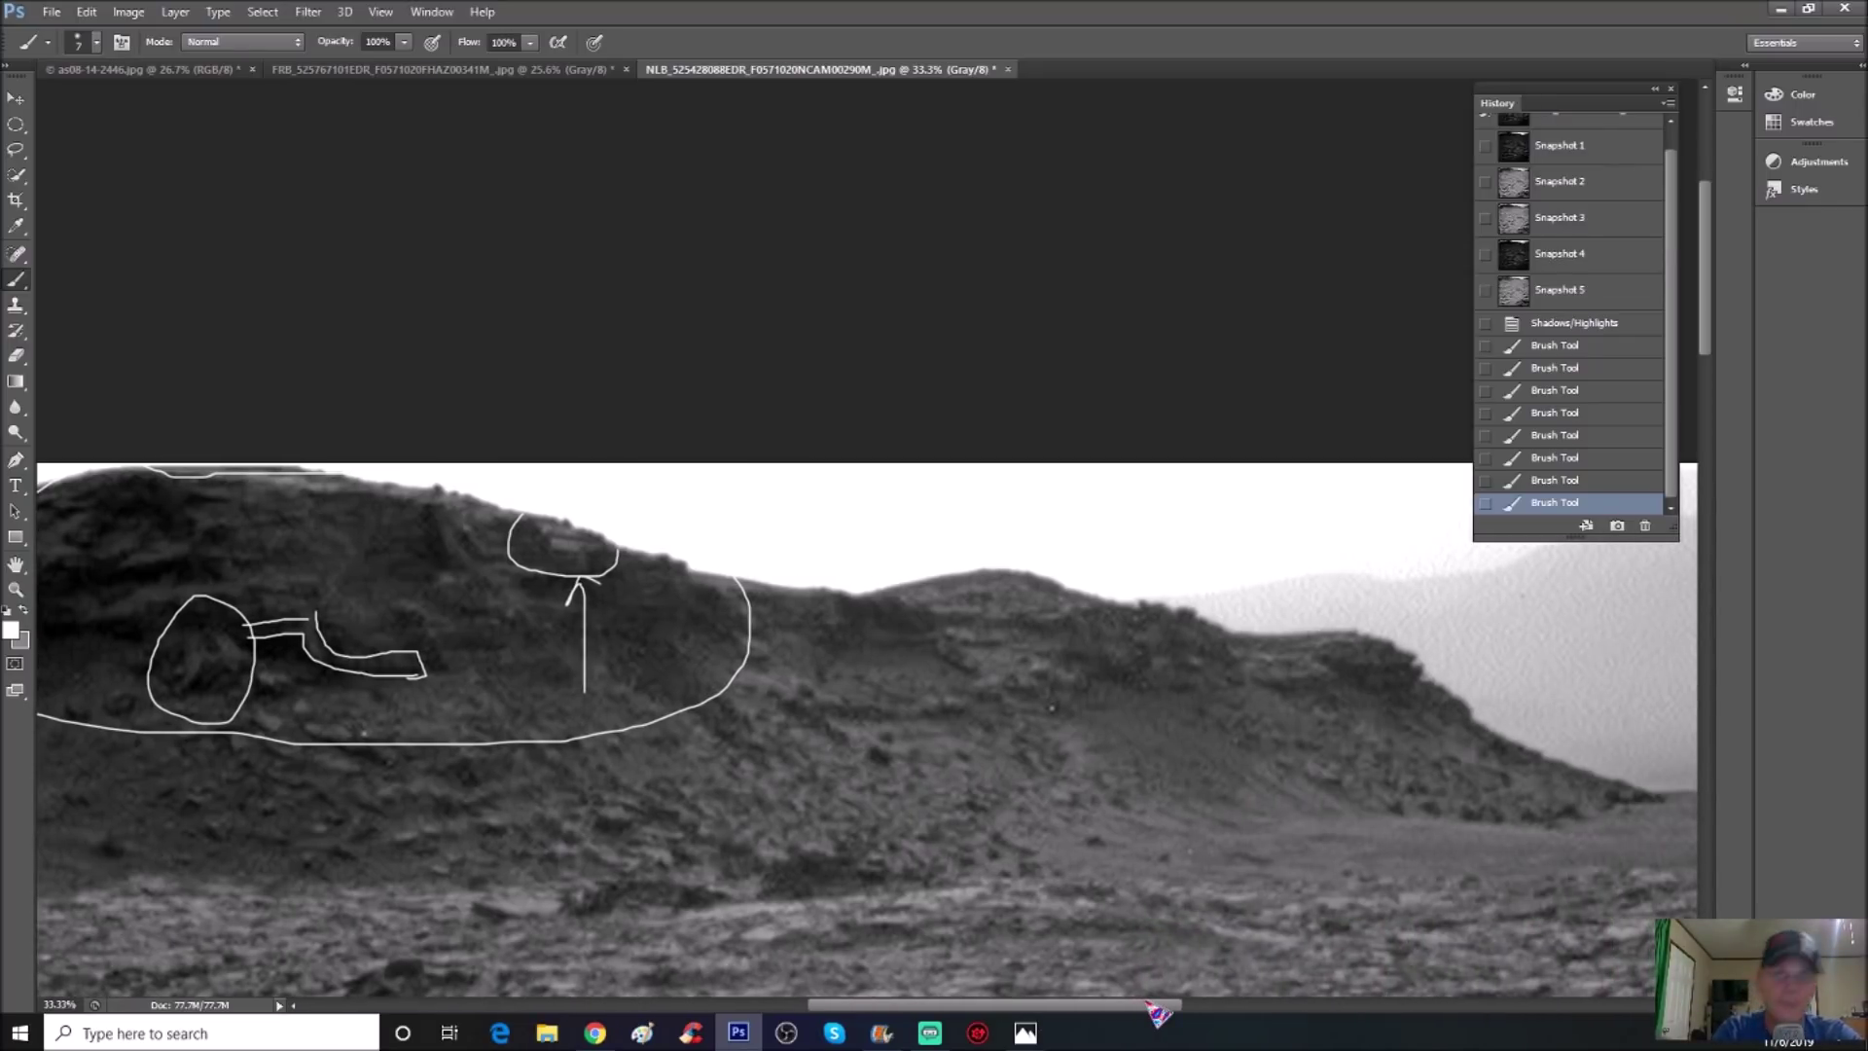
key("ctrl+plus")
mouse_move(1007, 678)
left_mouse_down()
mouse_move(972, 692)
mouse_move(960, 734)
mouse_move(1050, 799)
mouse_move(1152, 792)
mouse_move(1134, 729)
mouse_move(1082, 686)
mouse_move(1044, 680)
mouse_move(1009, 706)
left_mouse_up()
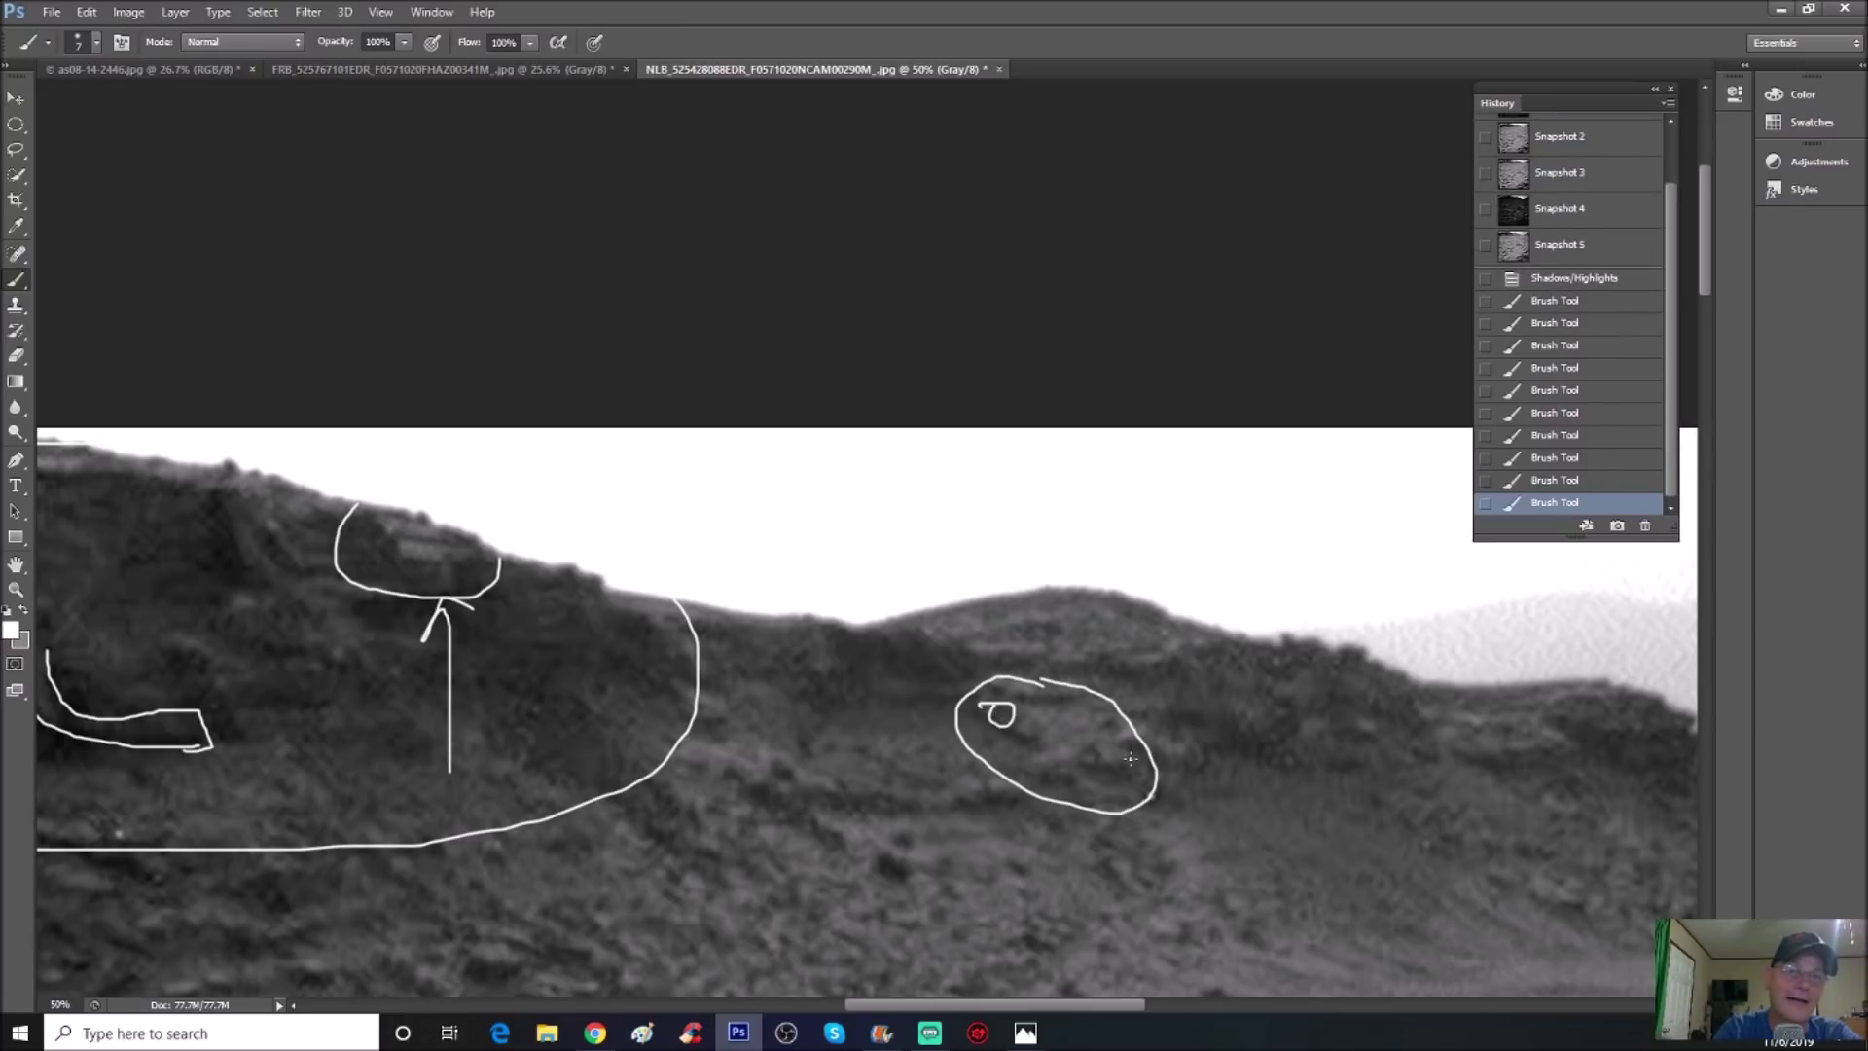
left_click_drag(1097, 762, 1087, 746)
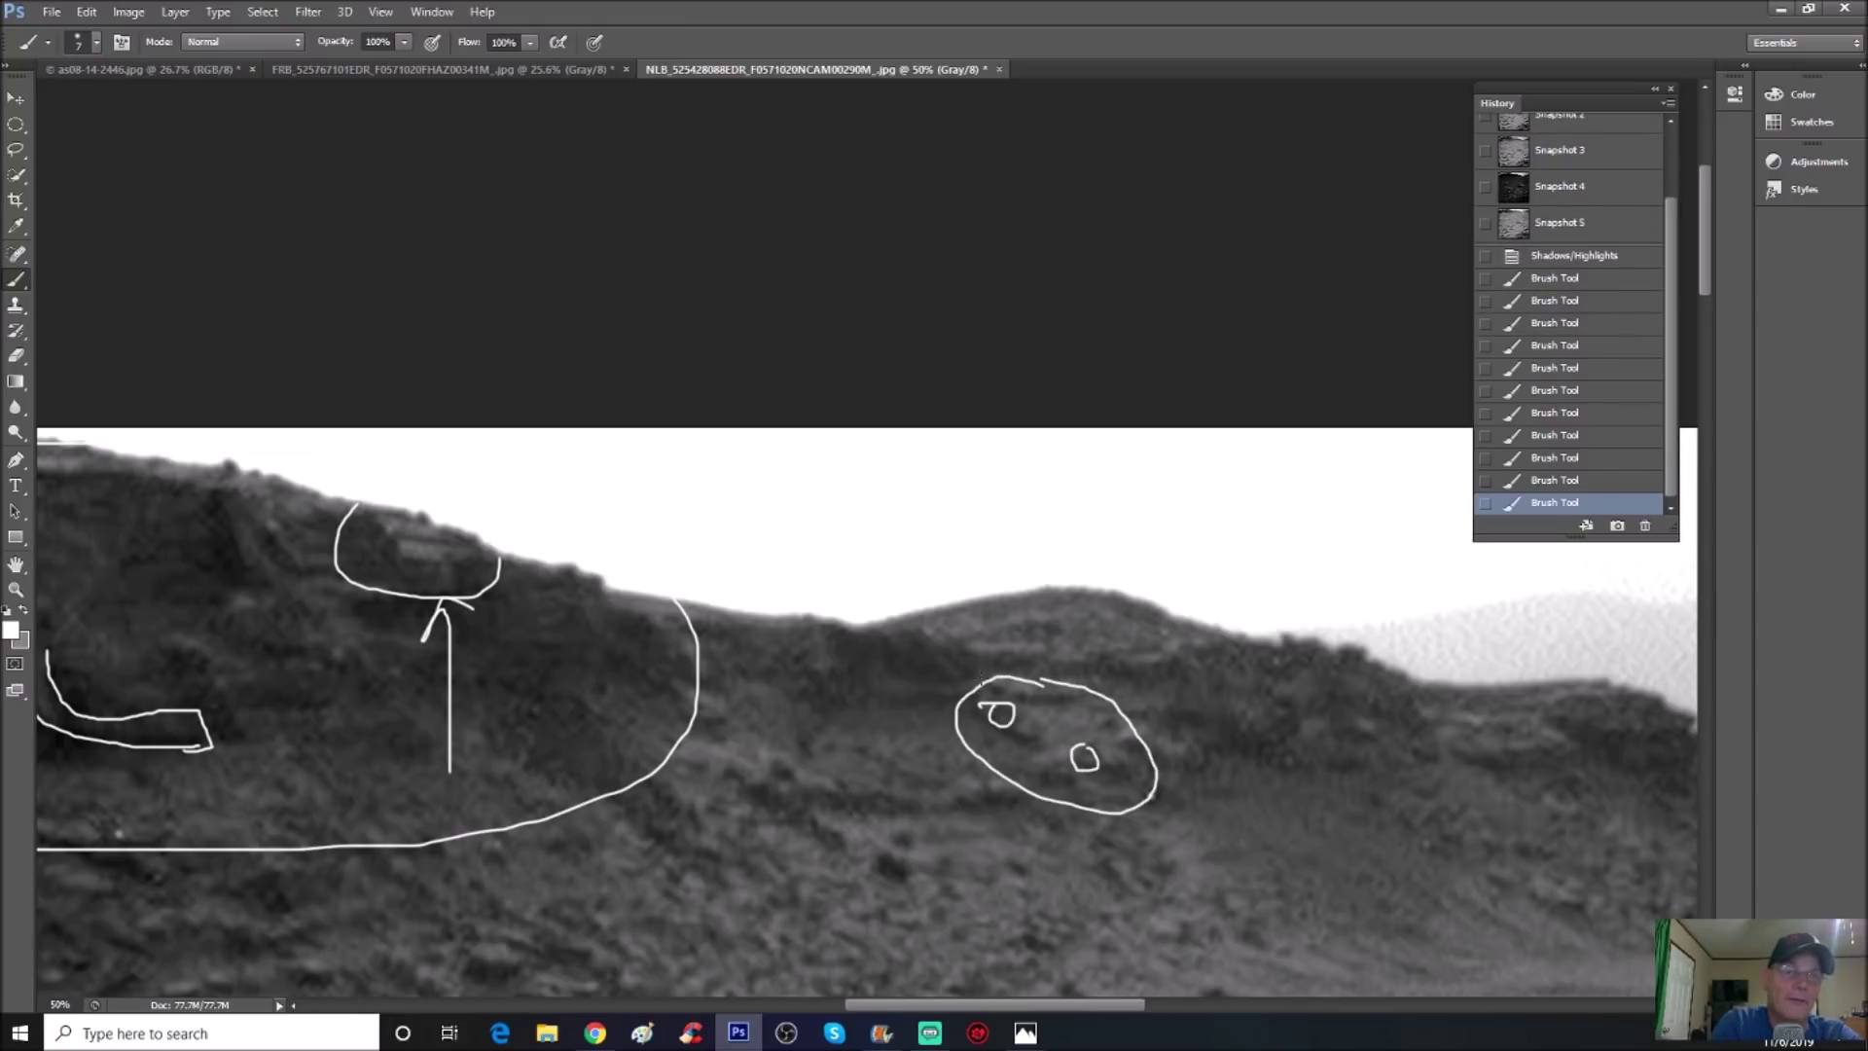
Step back past the two small rings, then to the Shadows/Highlights state to clear all white brush marks
left_click(1579, 463)
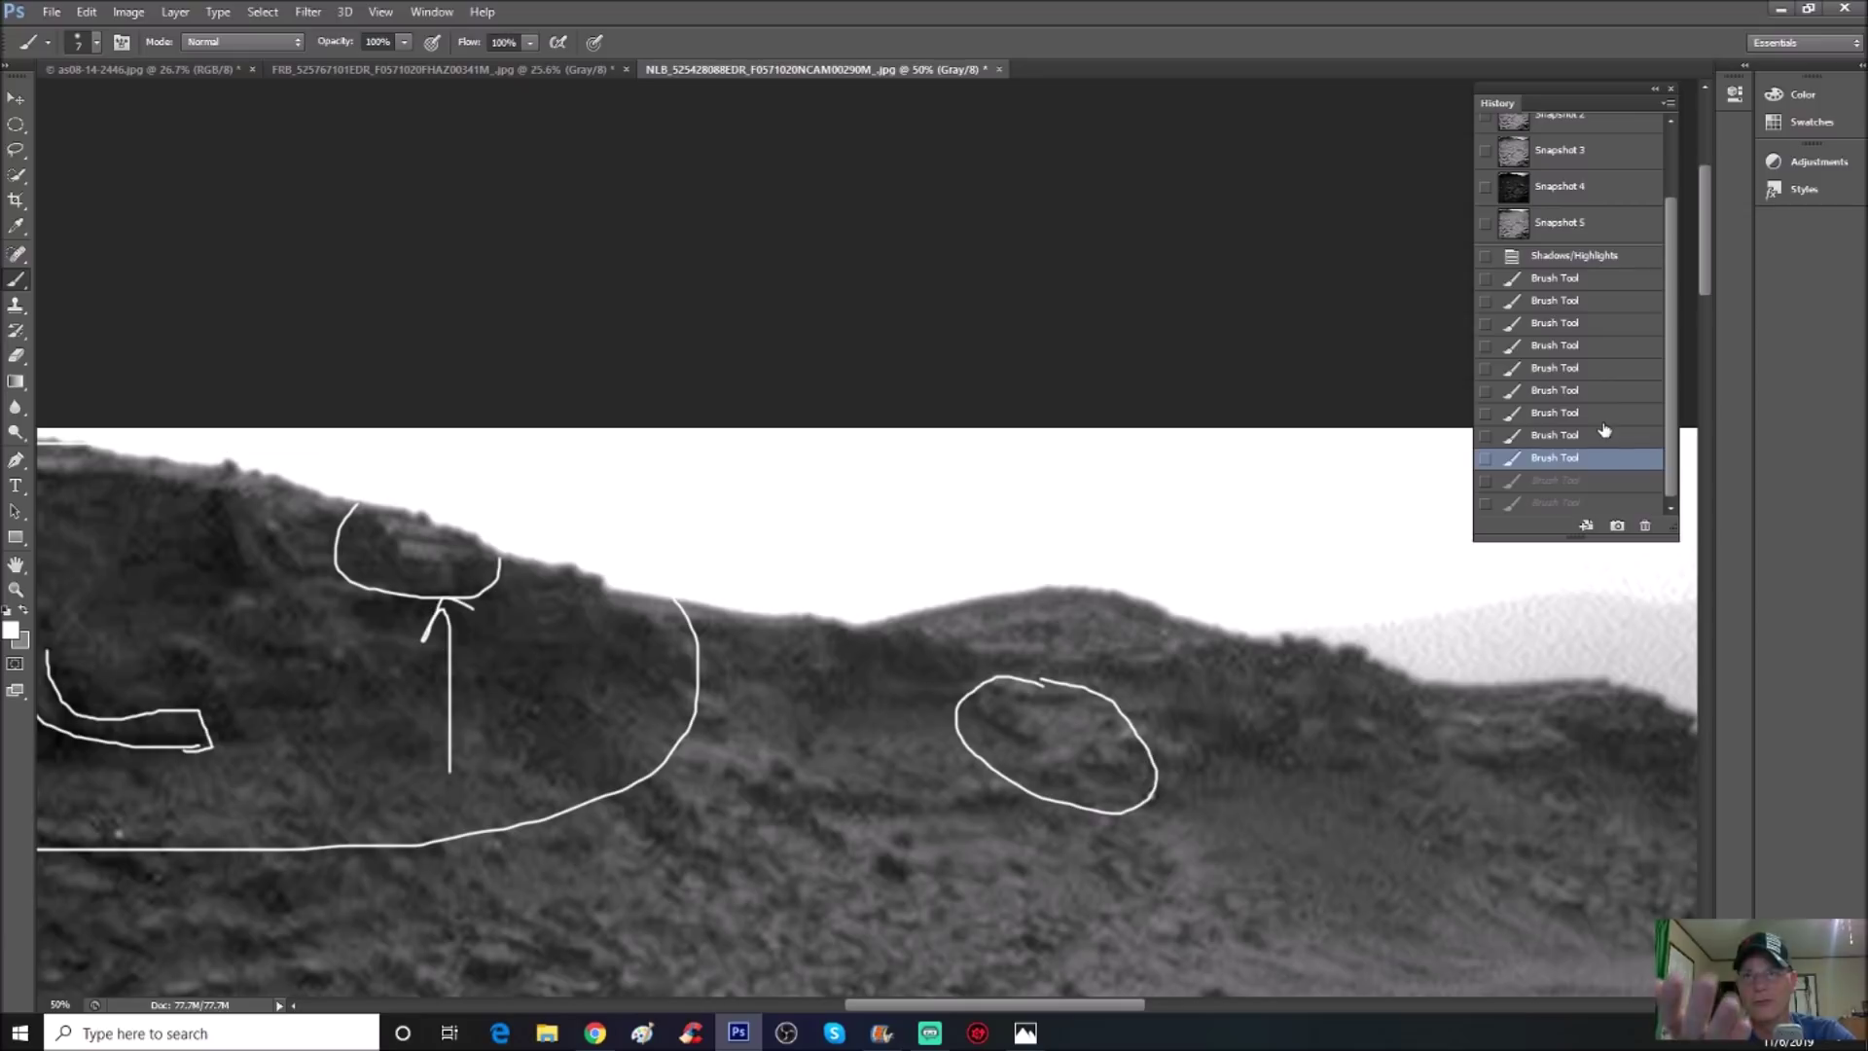
left_click_drag(1070, 633, 1074, 616)
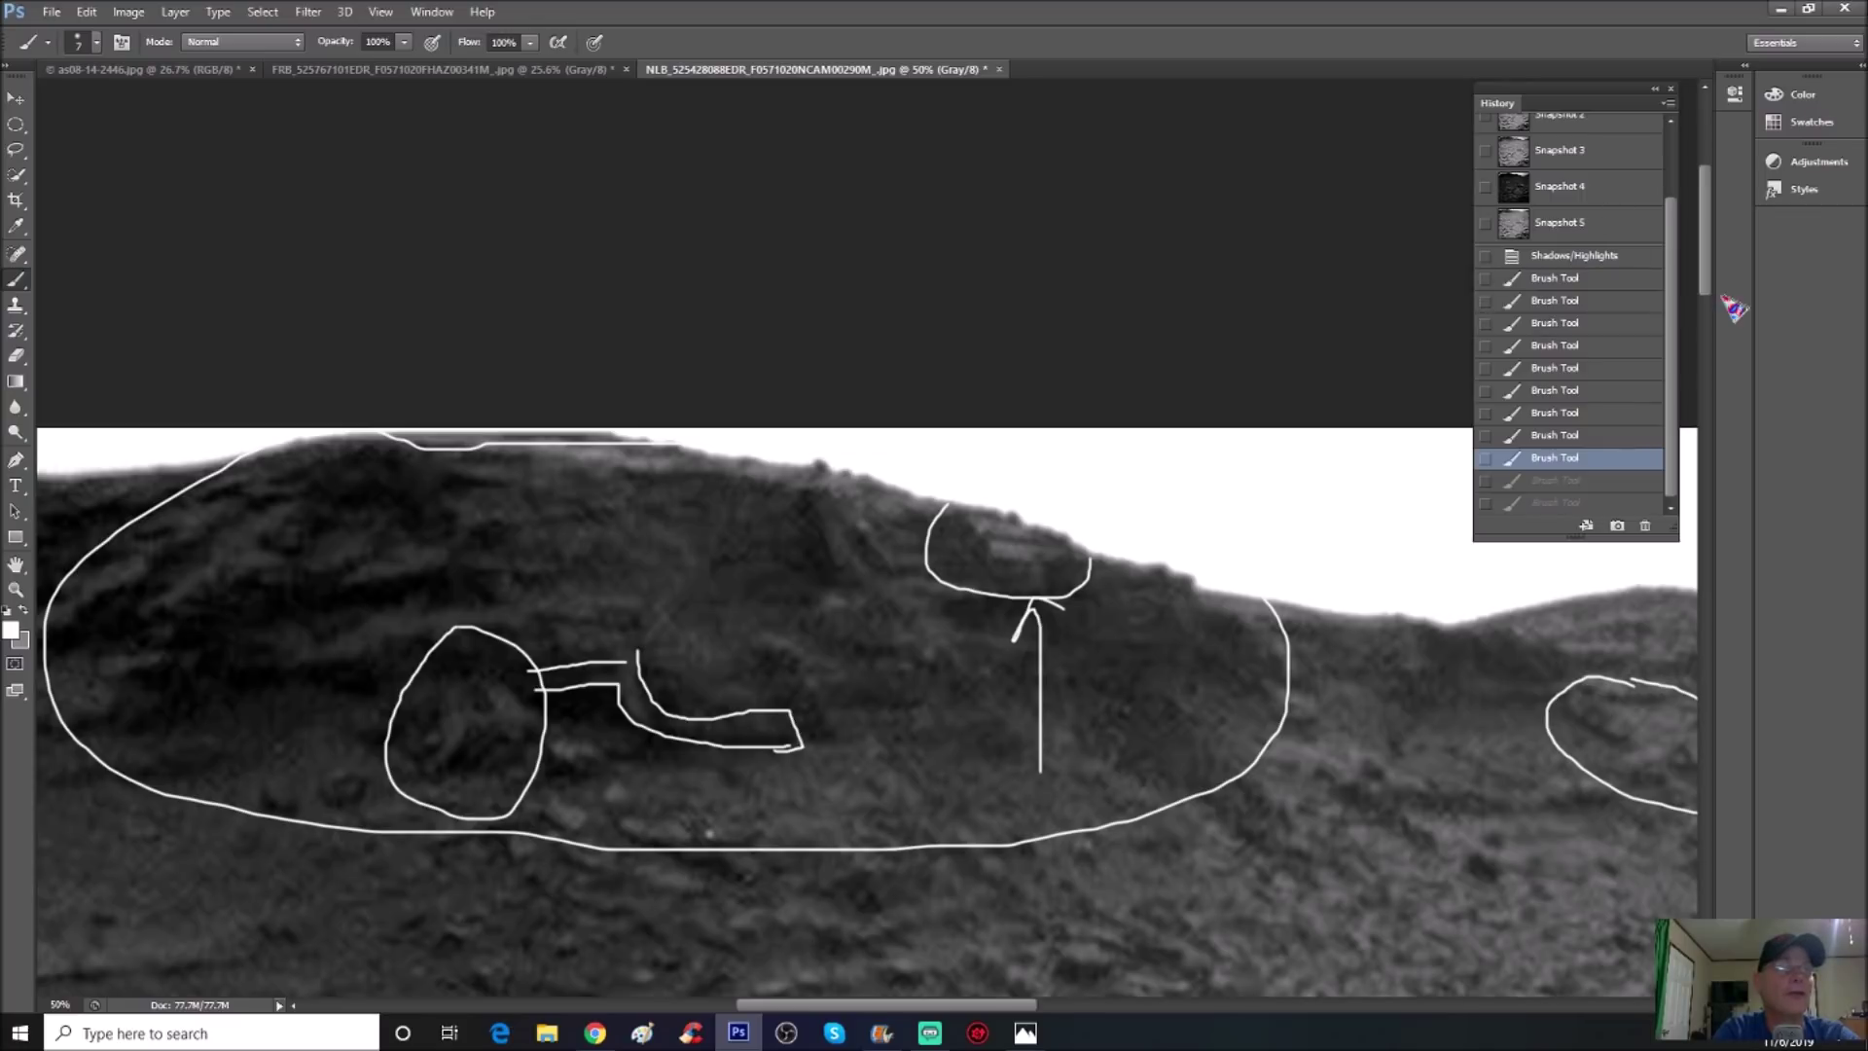
scroll(1650, 310, "up", 2)
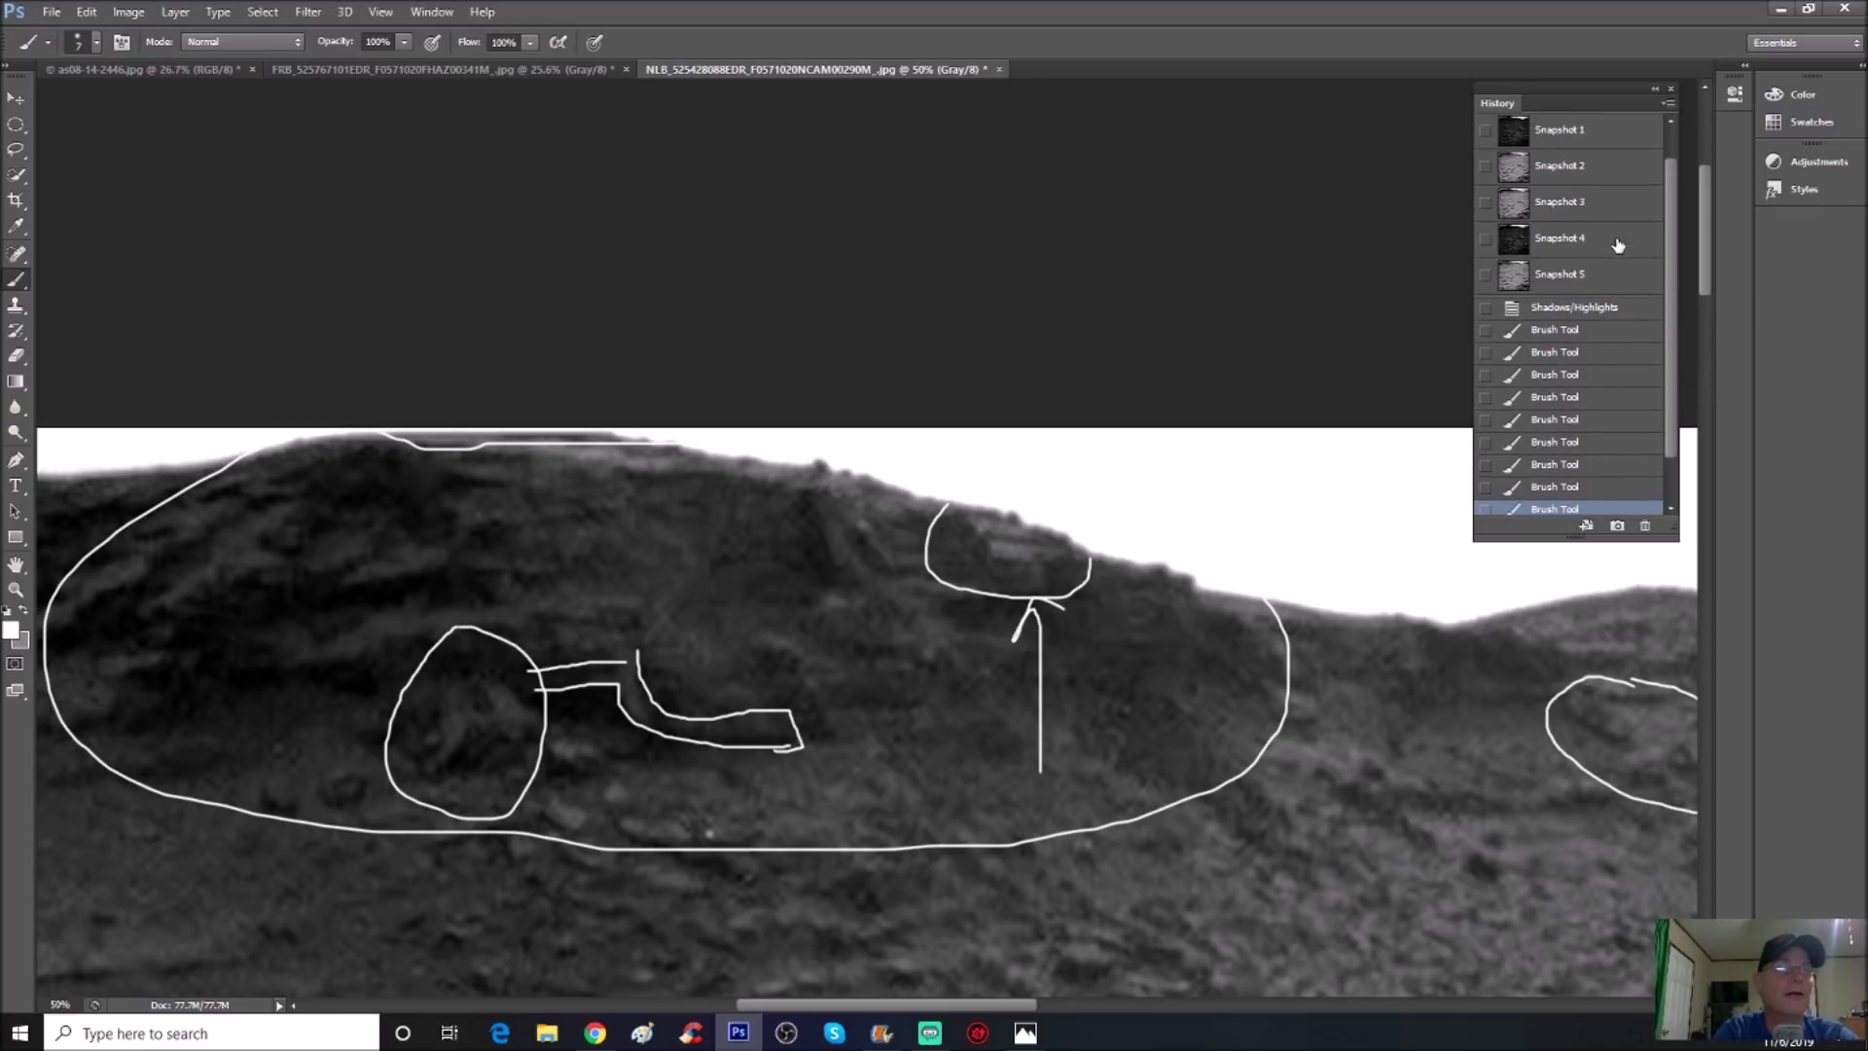
left_click(1620, 309)
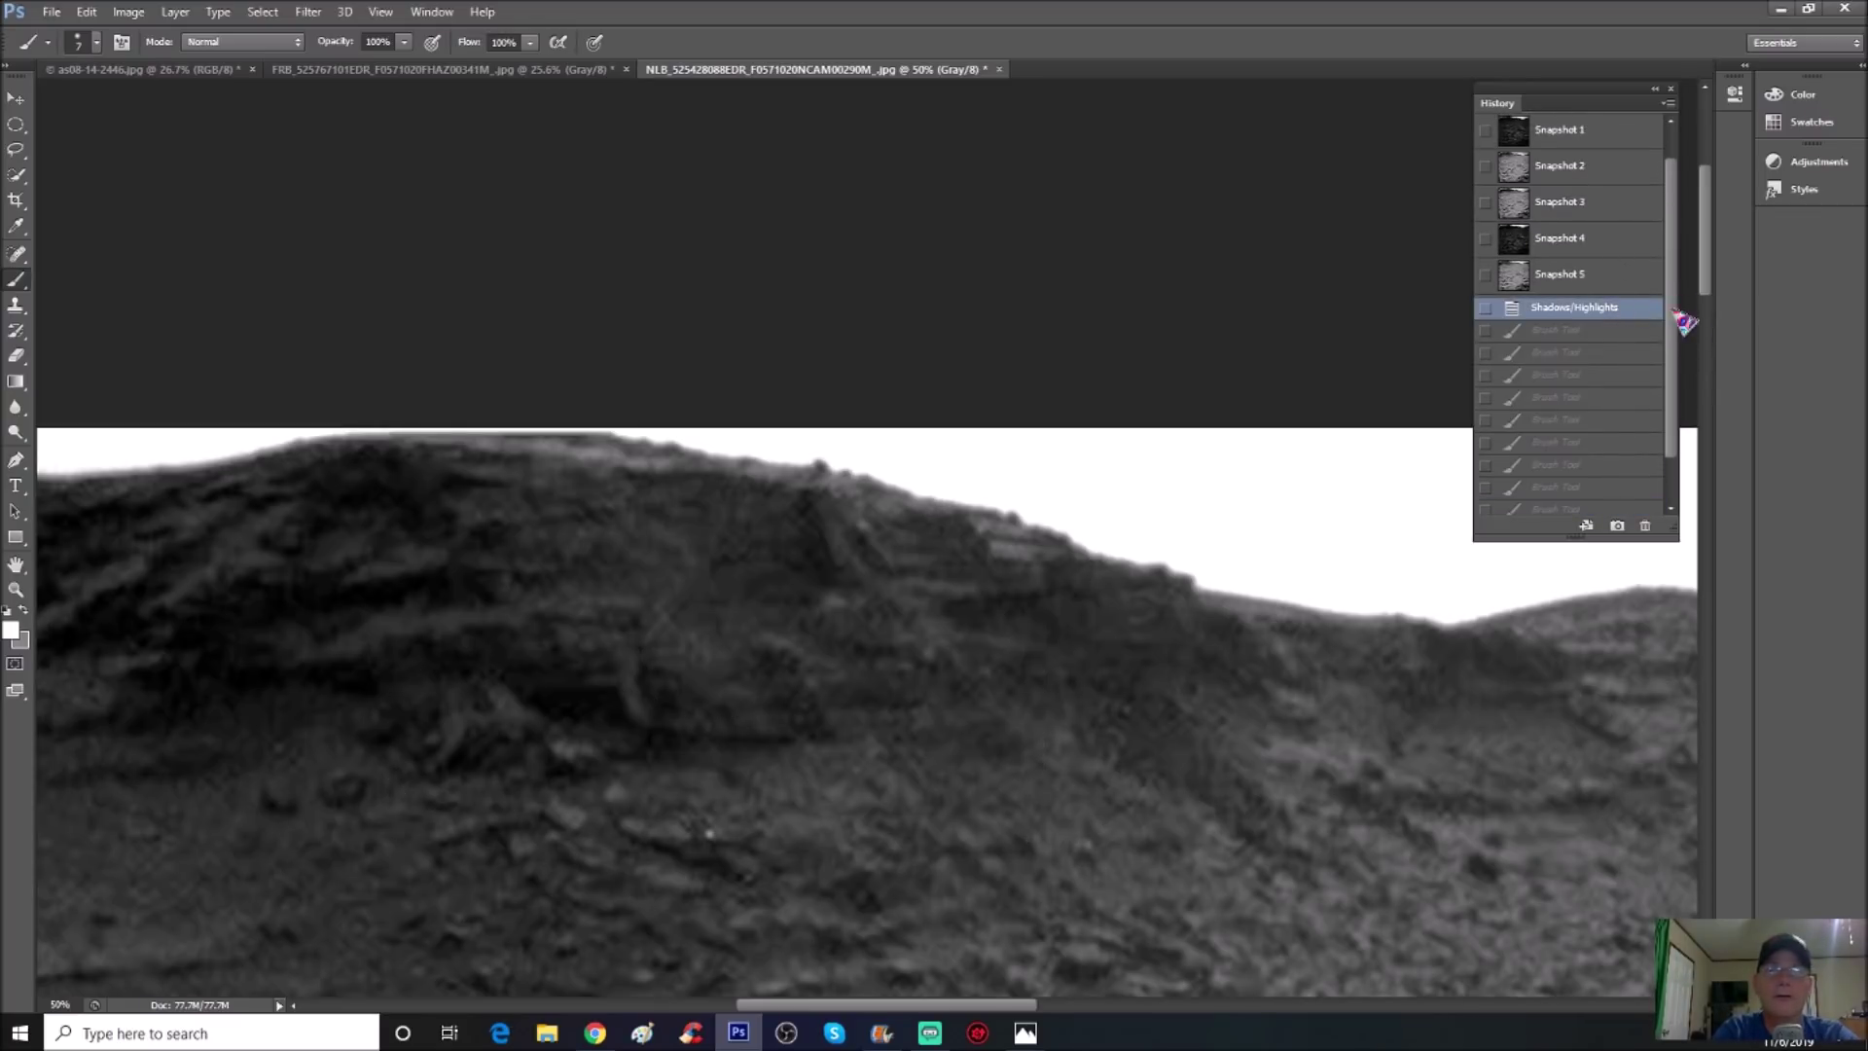
Compare Snapshot 1 with the Shadows/Highlights state across the left-hand hill and its ridge
scroll(1615, 214, "up", 1)
left_click(1600, 165)
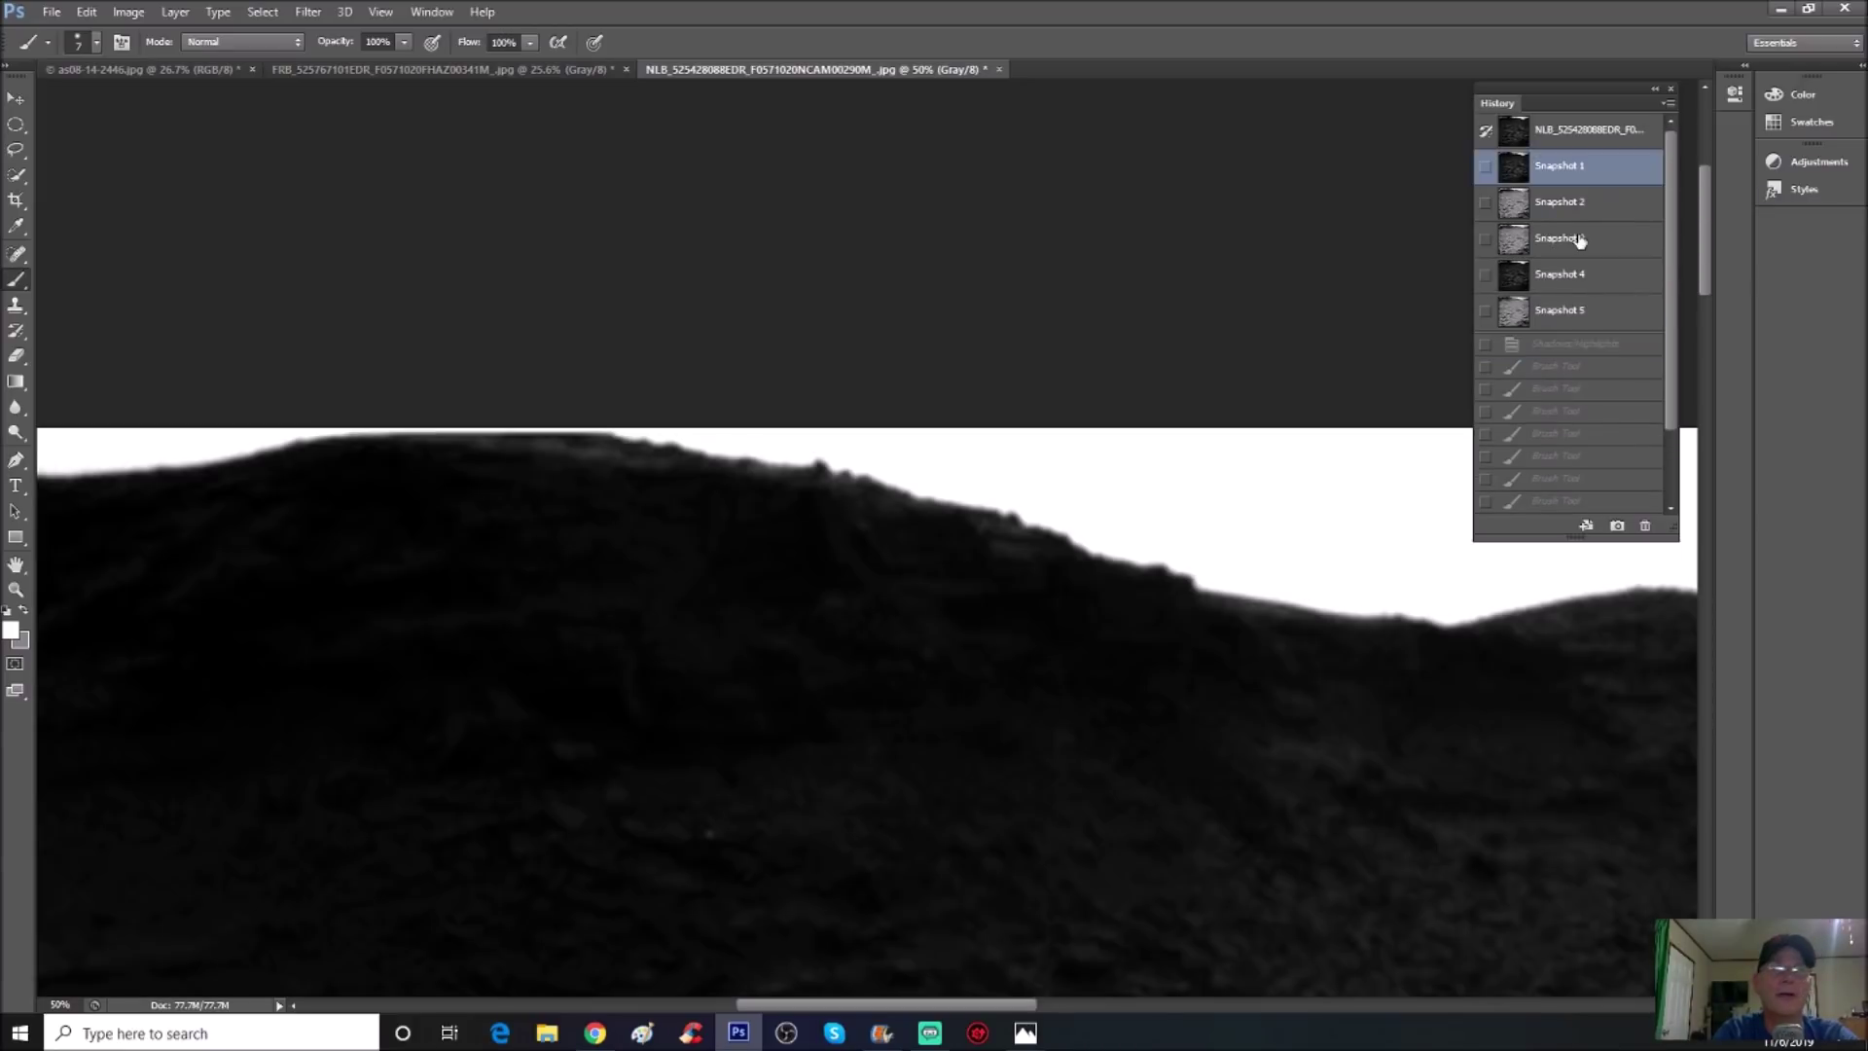
left_click(1607, 346)
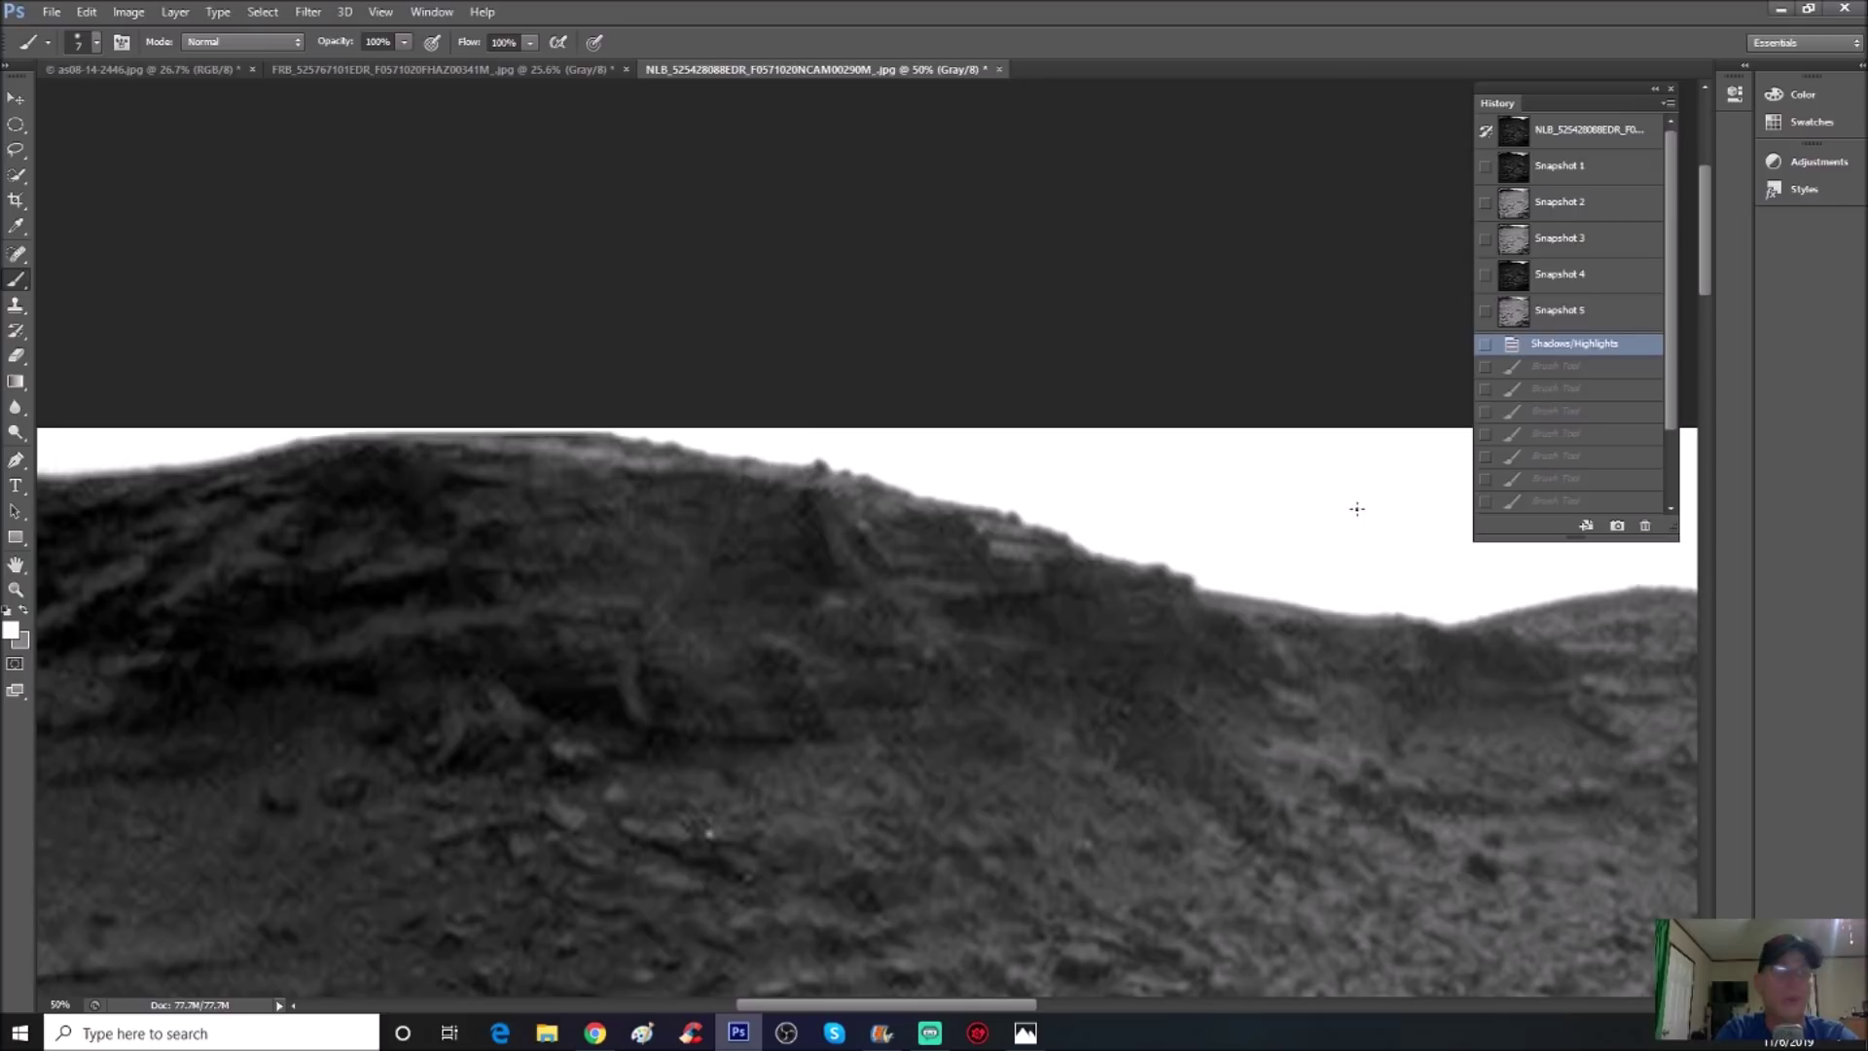
key("ctrl+minus")
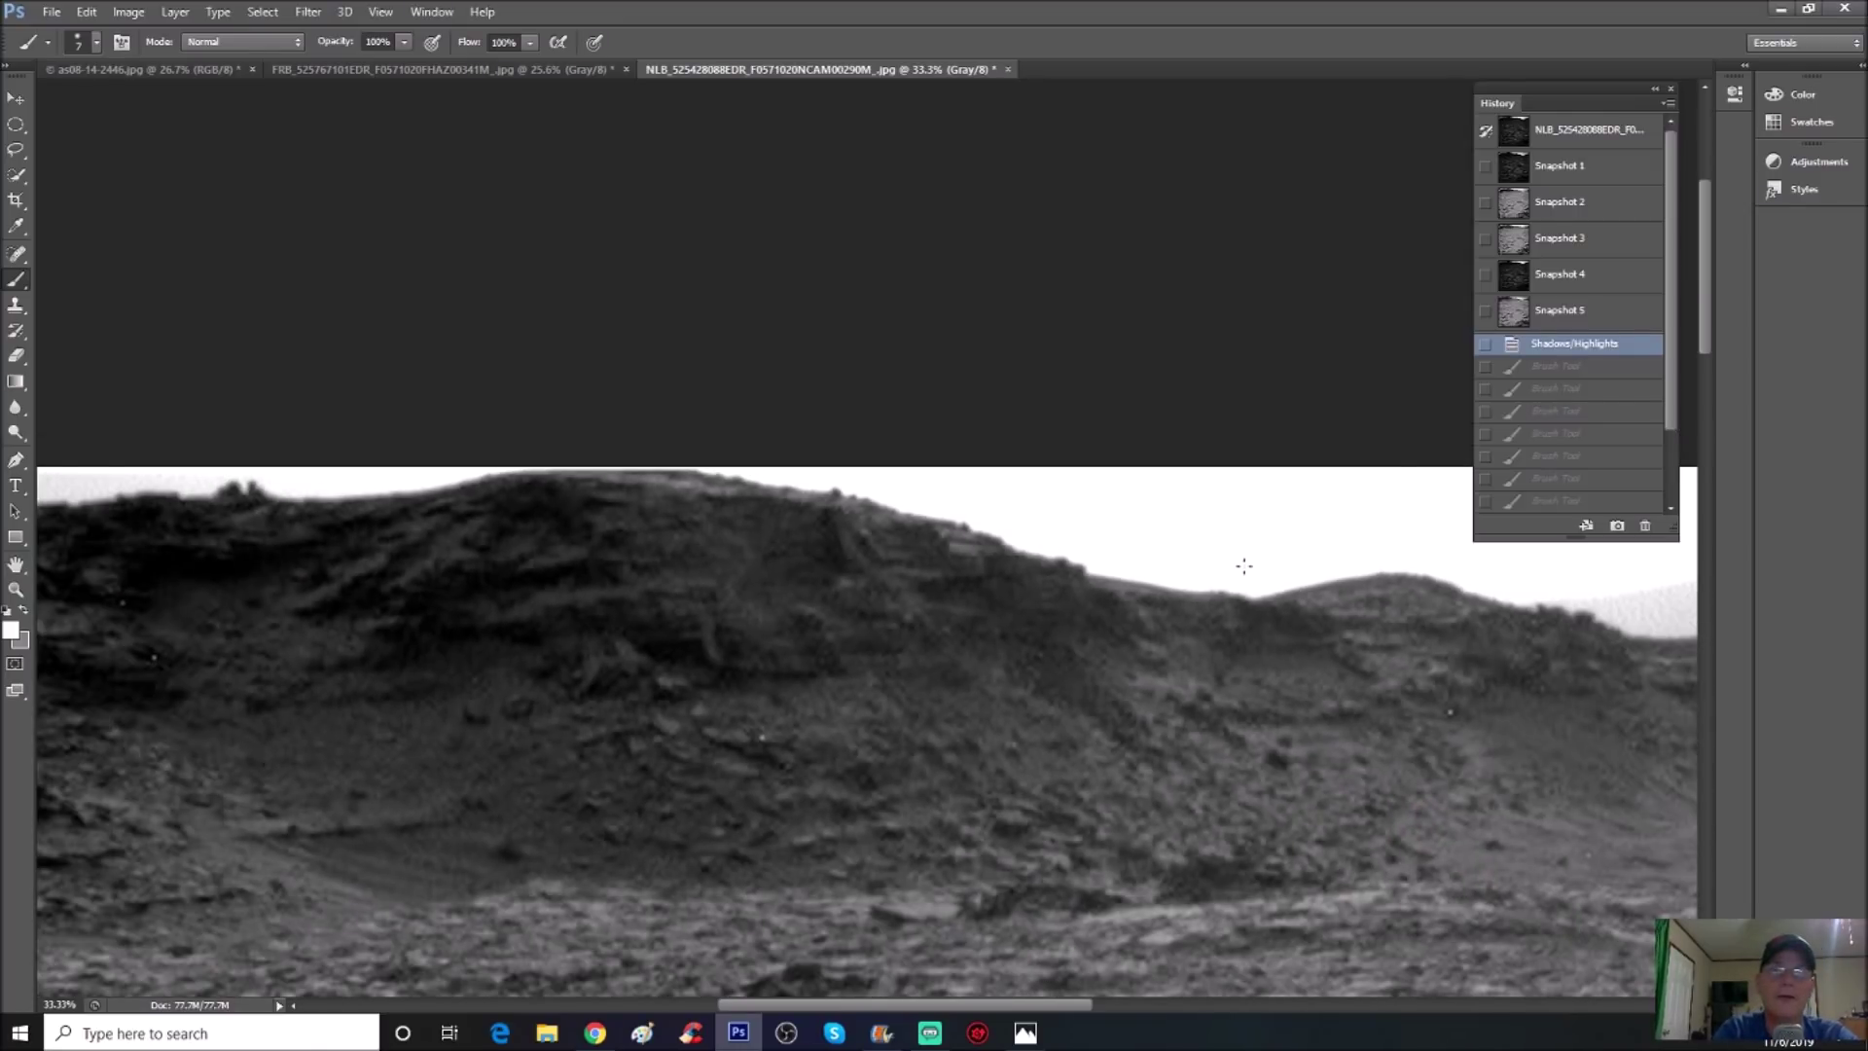
Switch to Snapshot 3 and brush white marks around the ridge blocks and the rock formation below them
left_click(1603, 242)
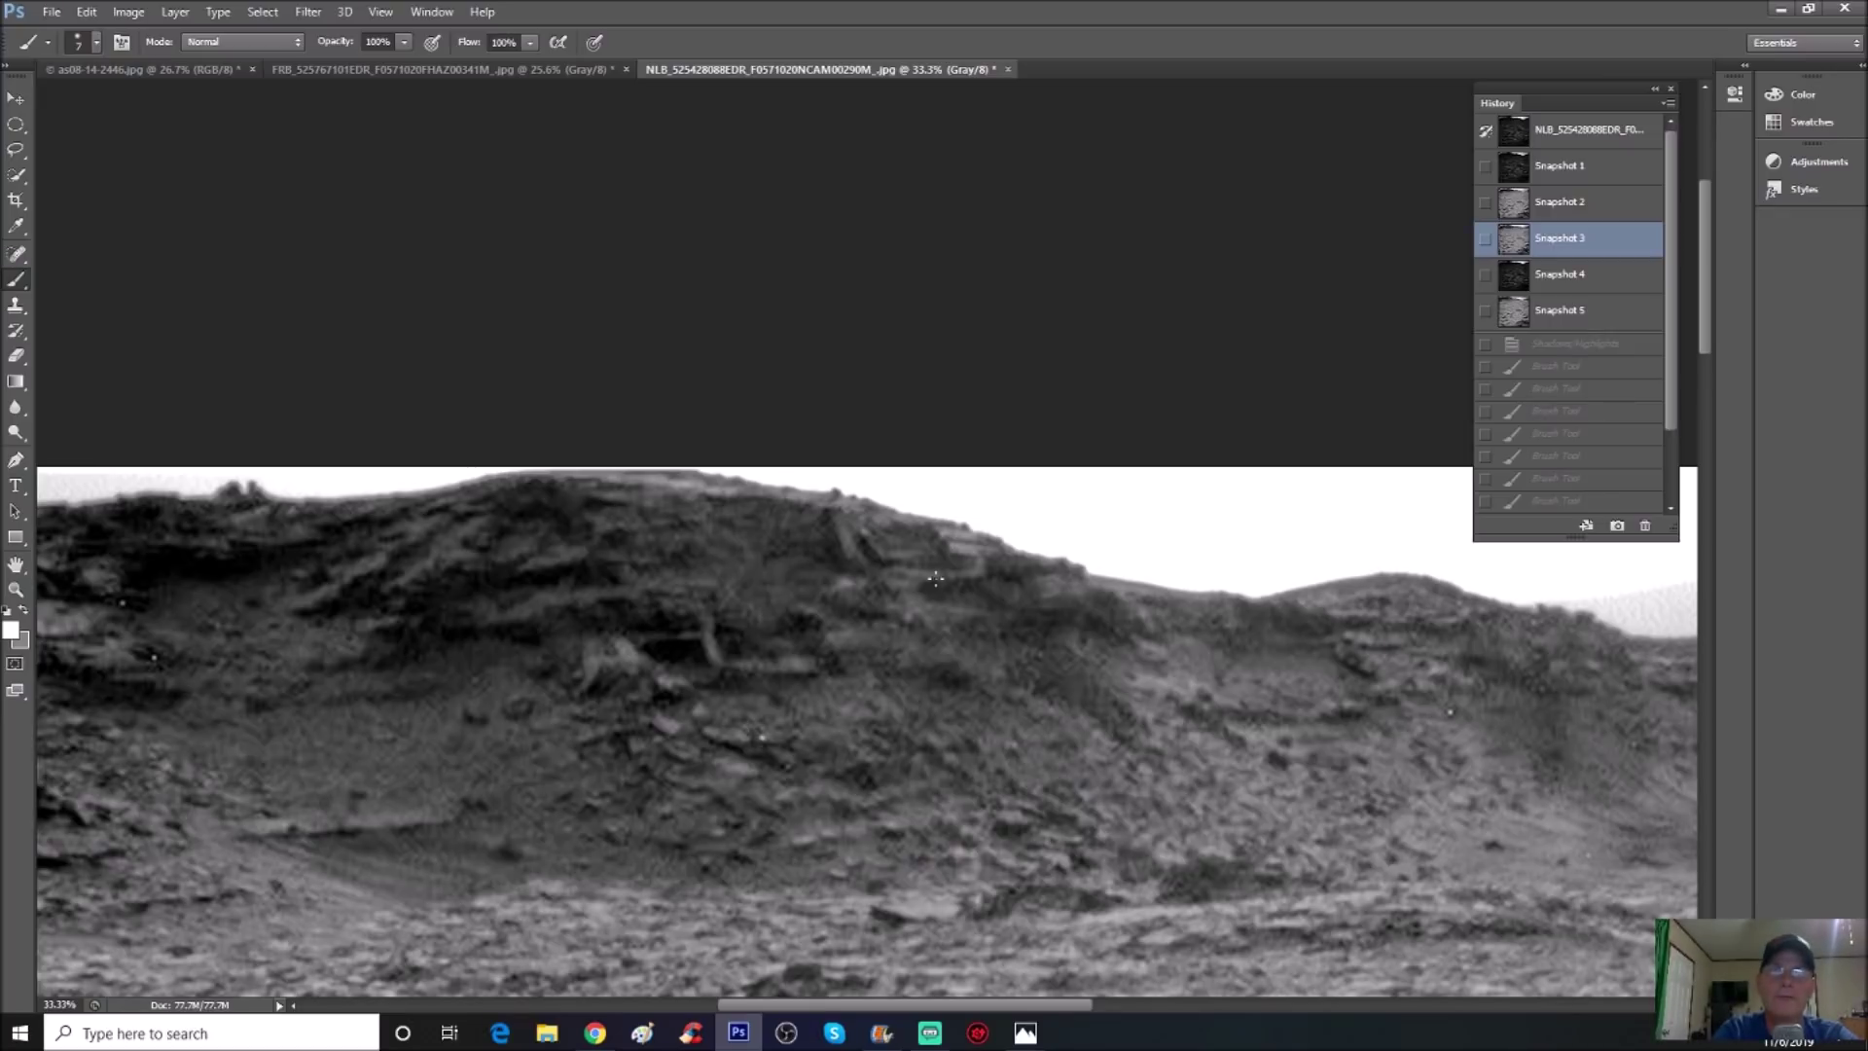
mouse_move(807, 573)
left_mouse_down()
mouse_move(1014, 627)
mouse_move(1057, 580)
left_mouse_up()
mouse_move(613, 622)
left_mouse_down()
mouse_move(531, 666)
mouse_move(674, 735)
mouse_move(890, 706)
mouse_move(834, 628)
mouse_move(605, 595)
left_mouse_up()
Compare Snapshot 2 with Snapshot 3, and on Snapshot 3 loop the light rock band on the far-left slope in white with a smaller oval inside
left_click(1592, 204)
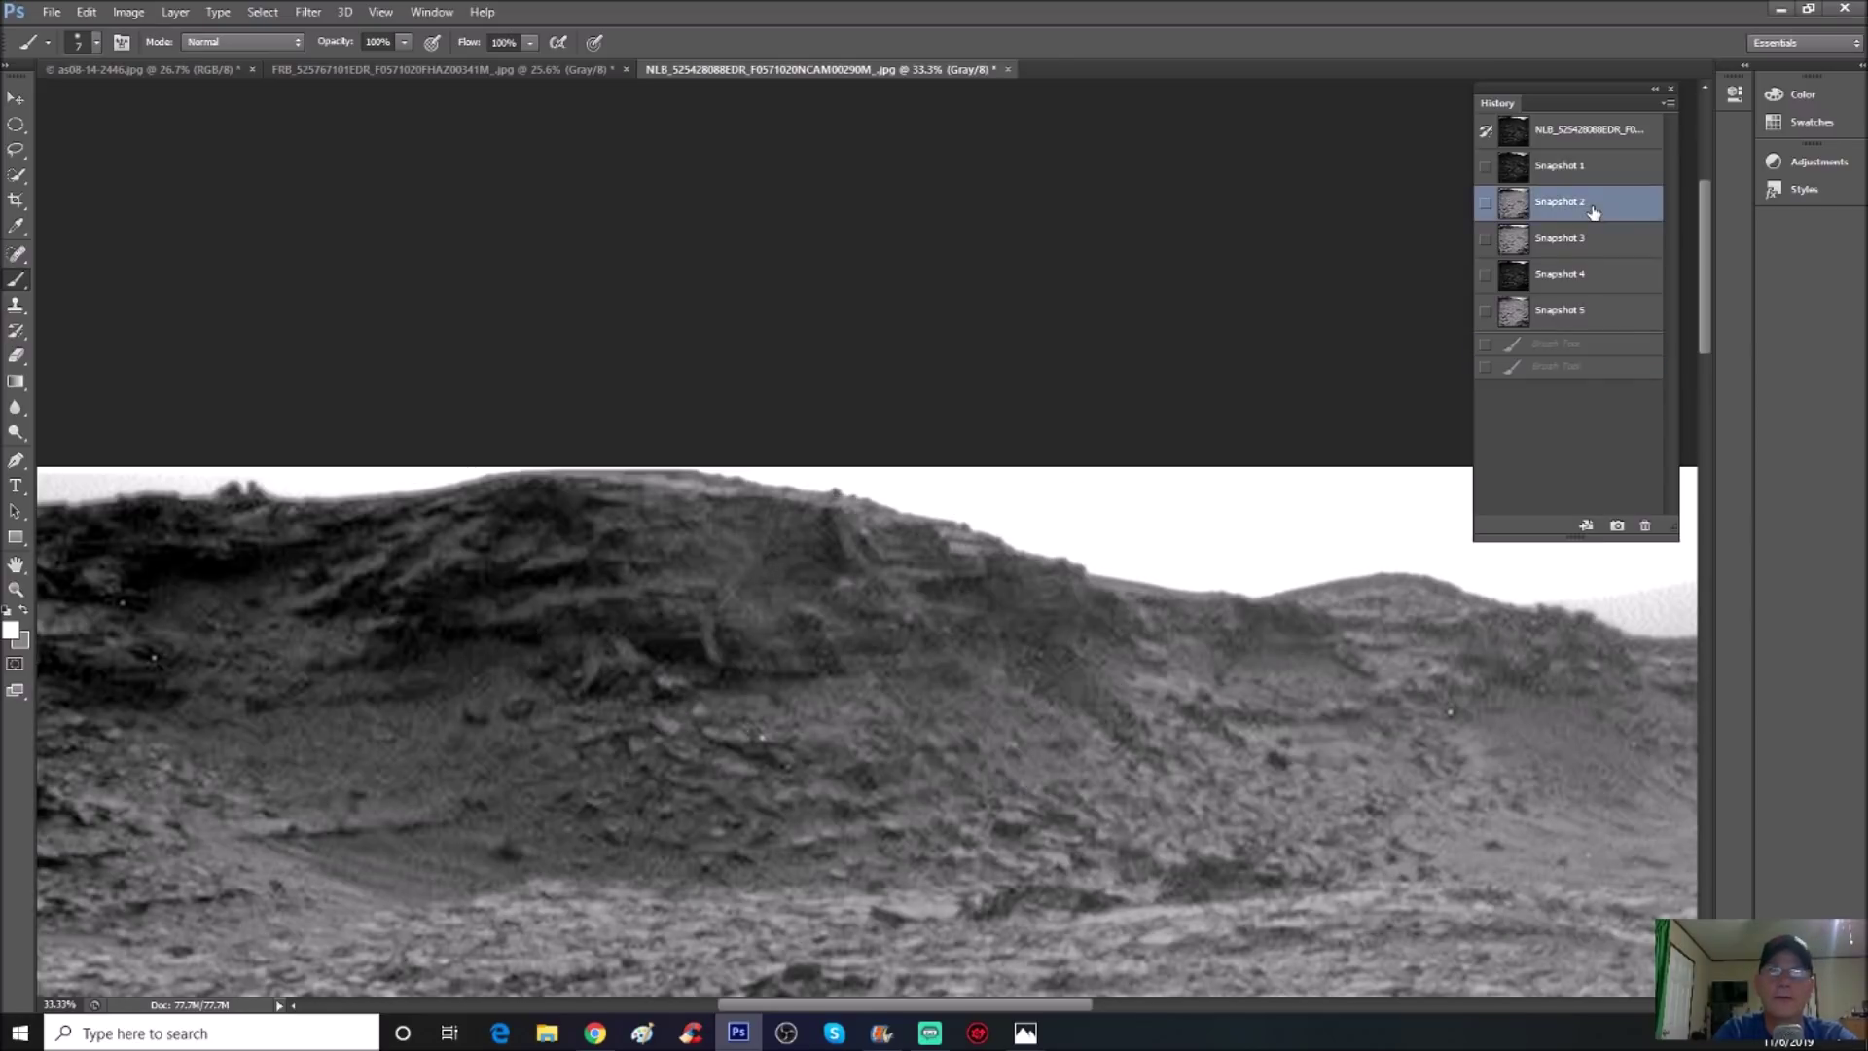
left_click(1598, 252)
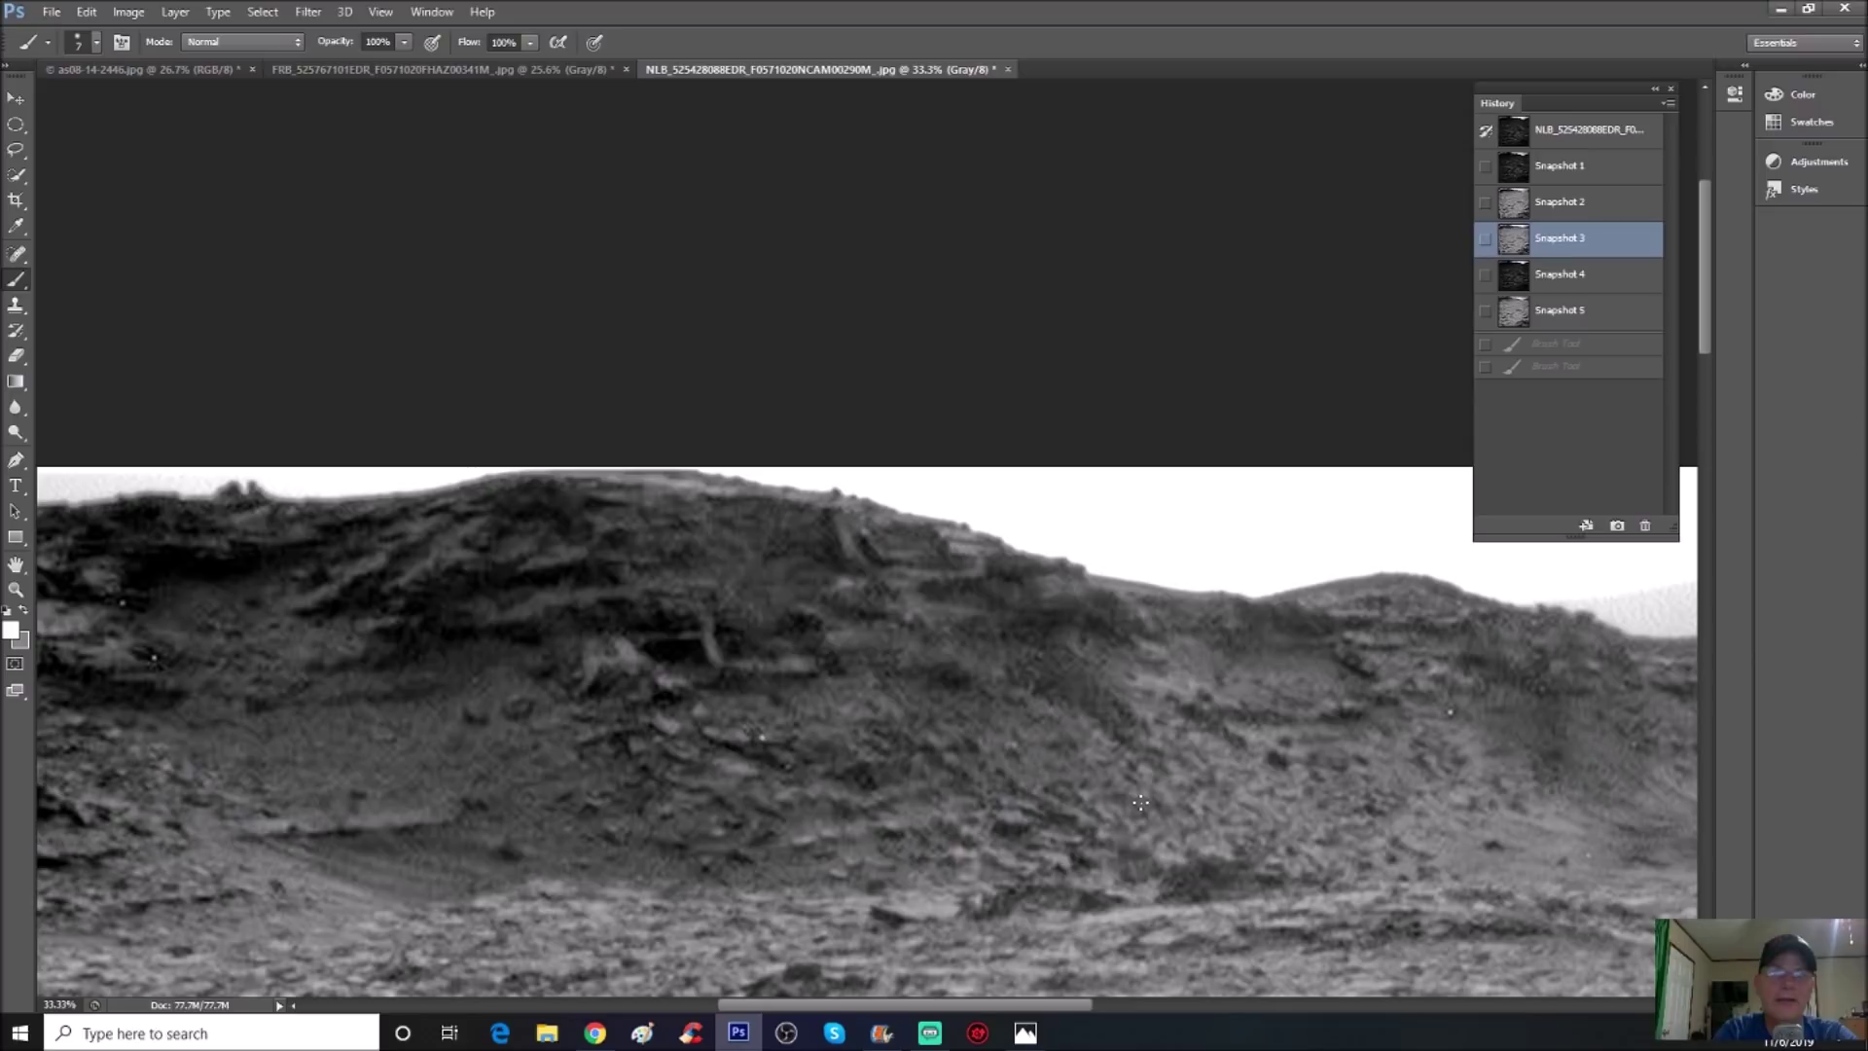
scroll(635, 590, "left", 5)
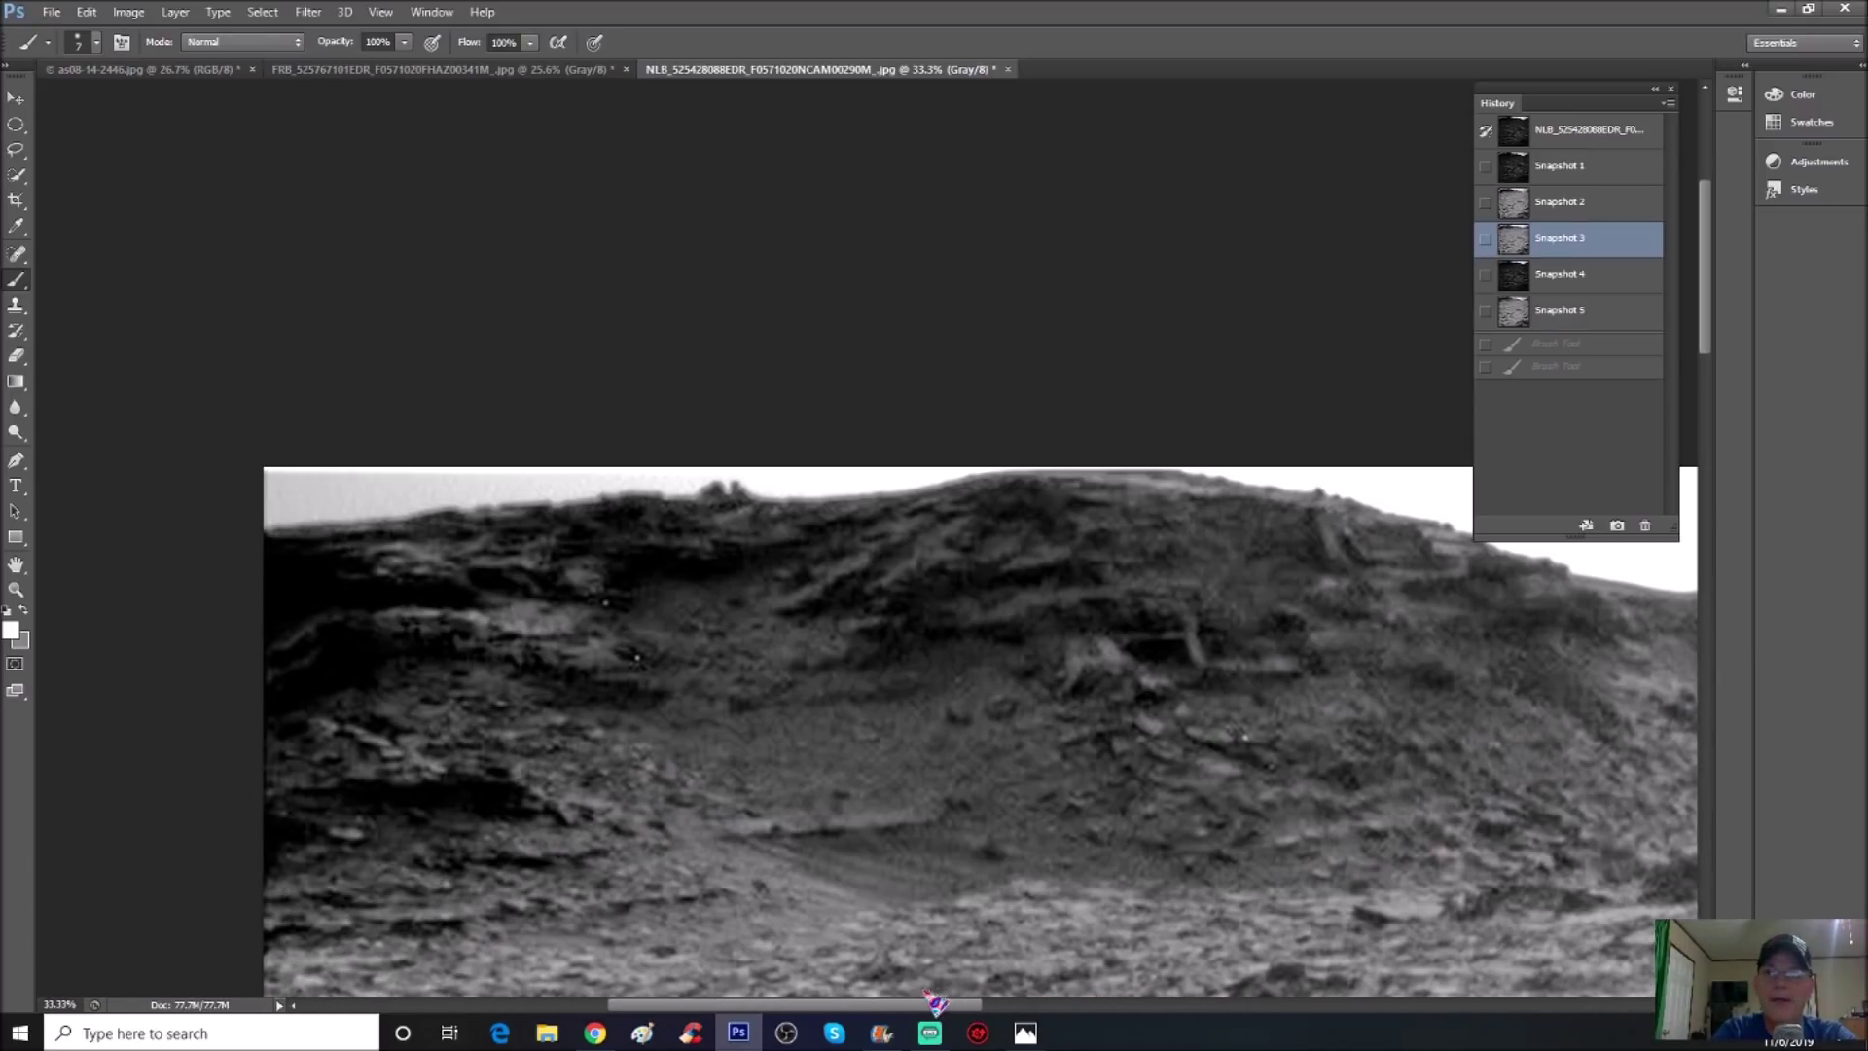
mouse_move(548, 584)
left_mouse_down()
mouse_move(439, 580)
mouse_move(350, 620)
mouse_move(463, 705)
mouse_move(636, 711)
mouse_move(650, 613)
mouse_move(522, 590)
left_mouse_up()
key("ctrl+plus")
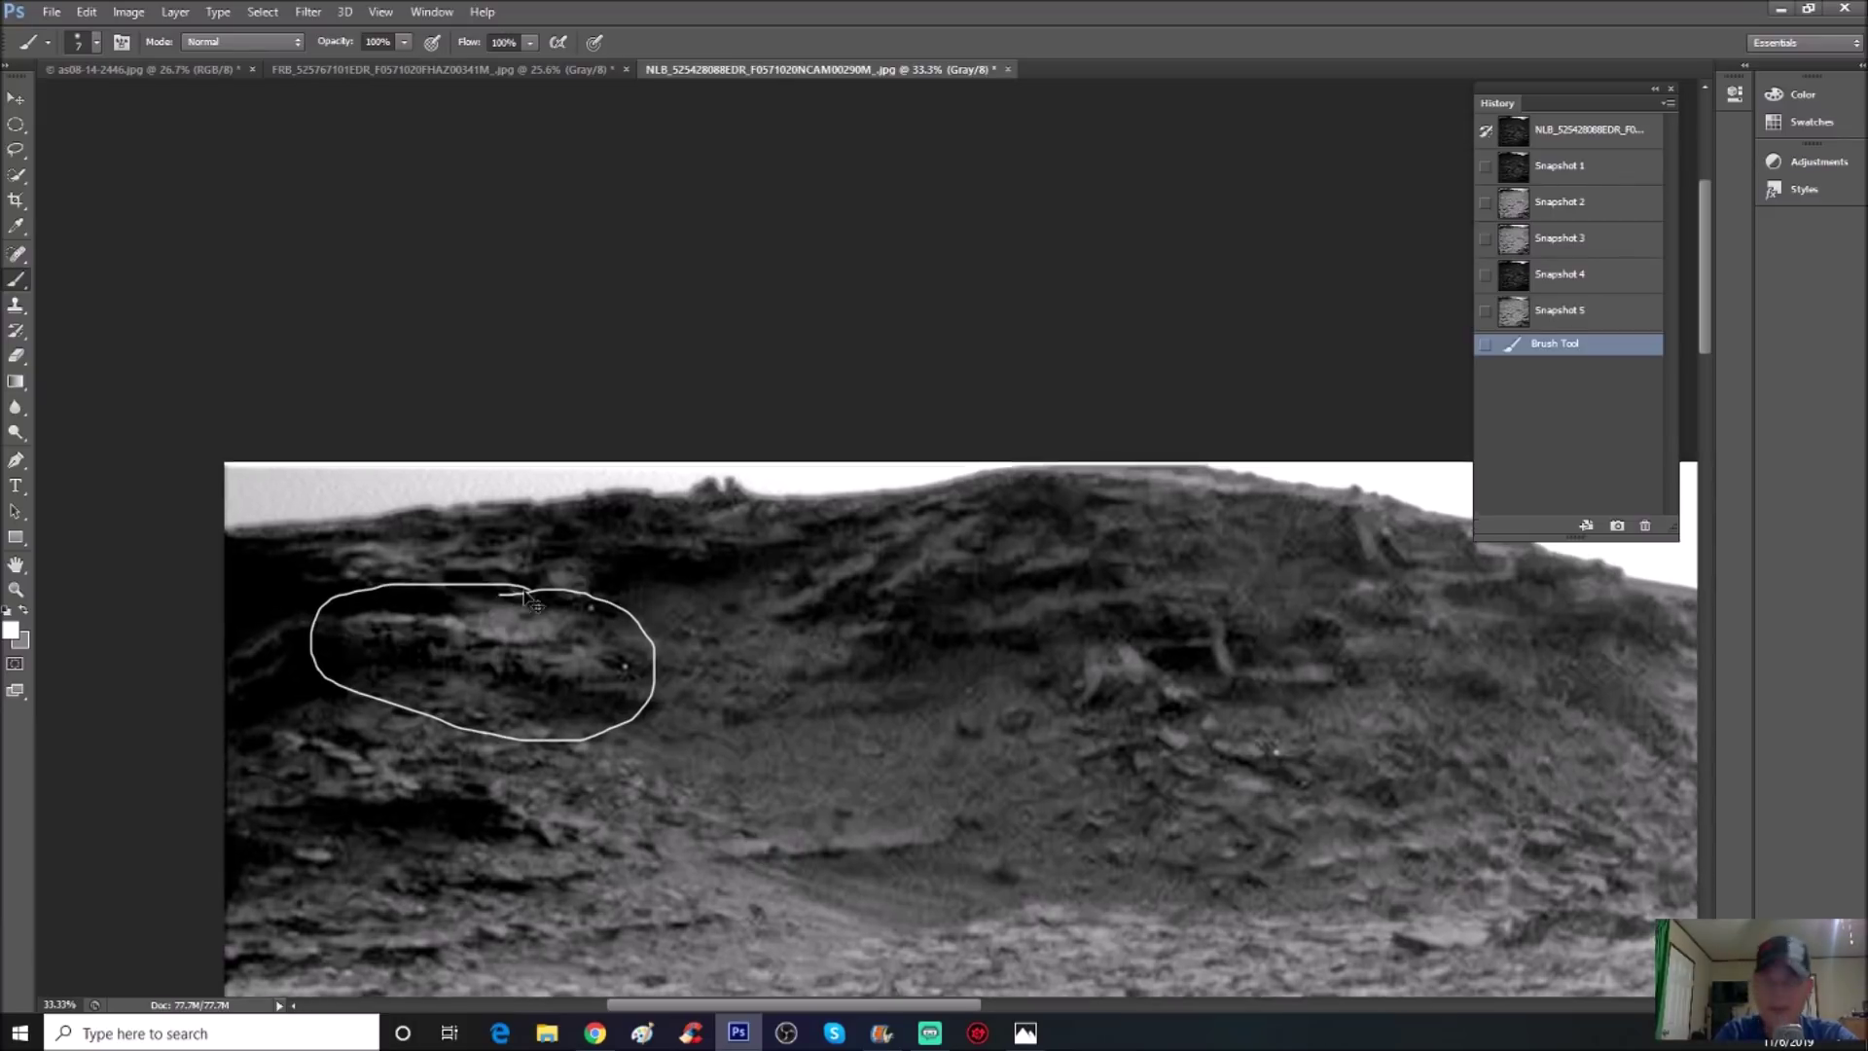
mouse_move(480, 642)
left_mouse_down()
mouse_move(365, 703)
mouse_move(470, 781)
mouse_move(578, 734)
mouse_move(513, 637)
mouse_move(438, 632)
left_mouse_up()
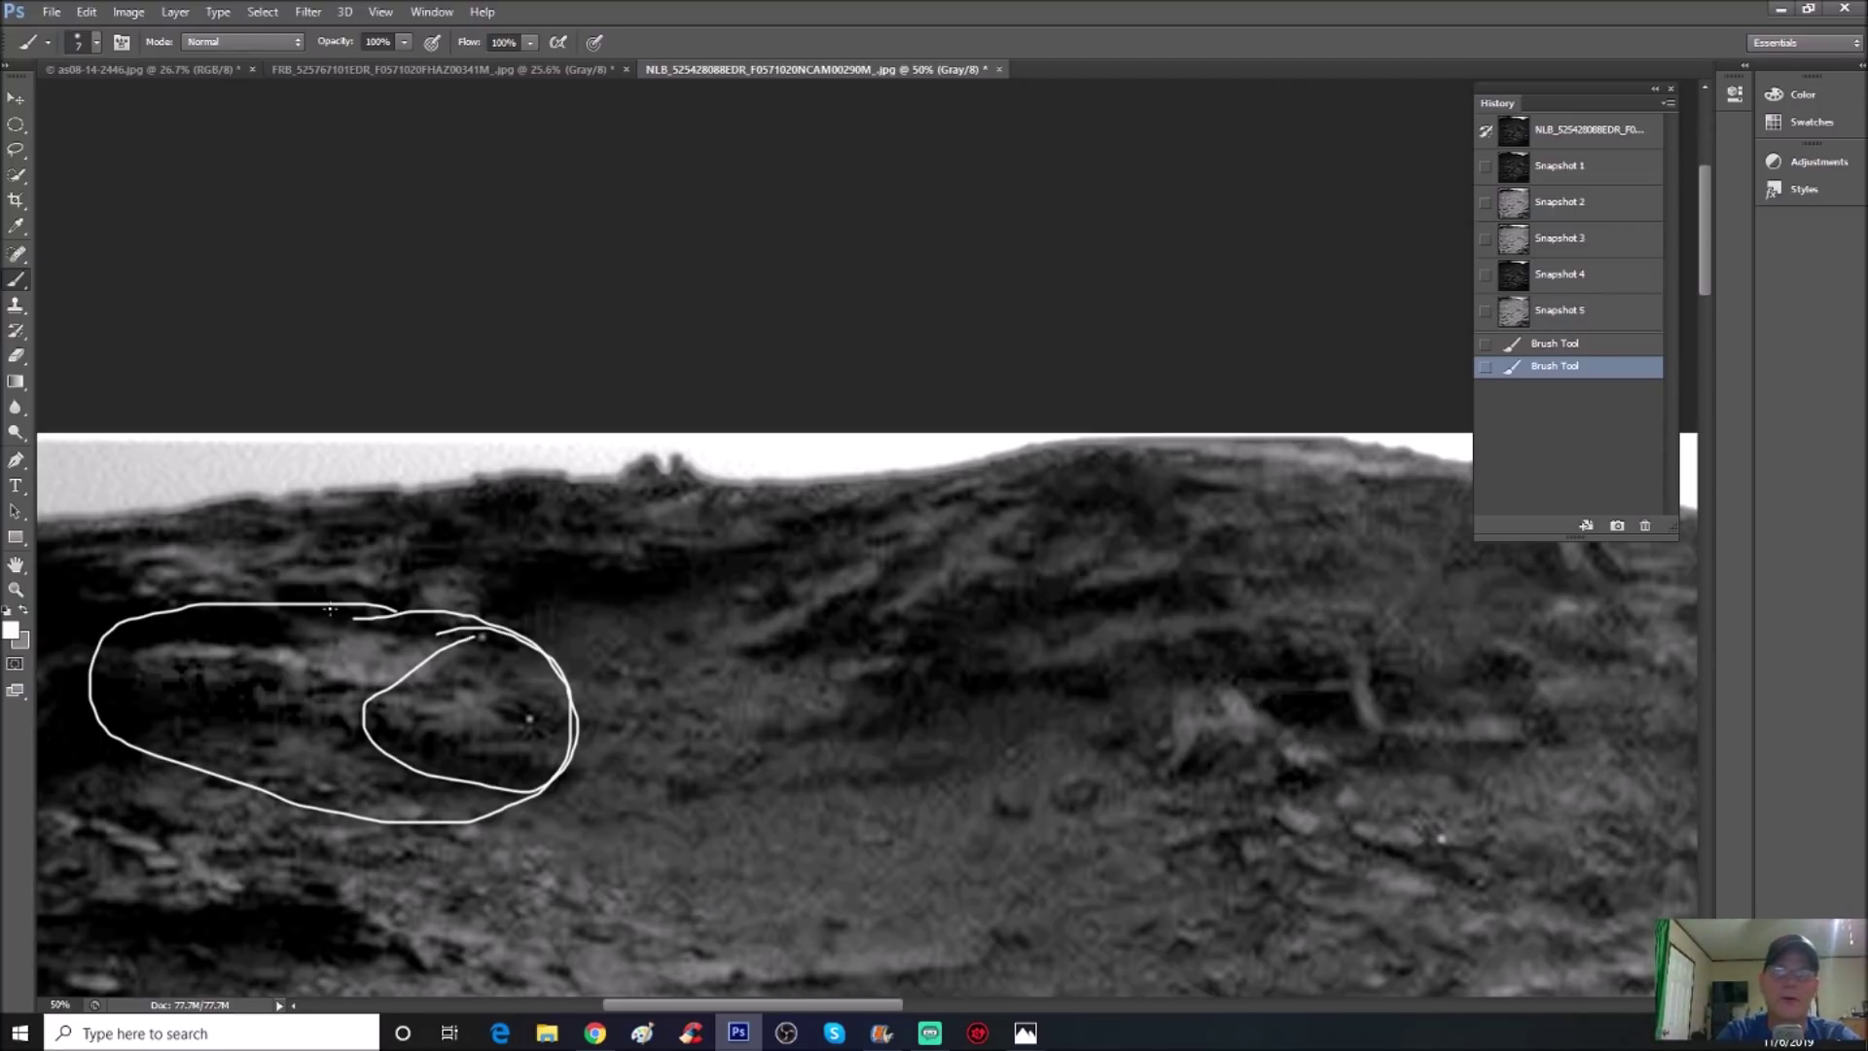
Reapply the last-used Blur Gallery filter to the image
left_click_drag(790, 1006, 926, 1006)
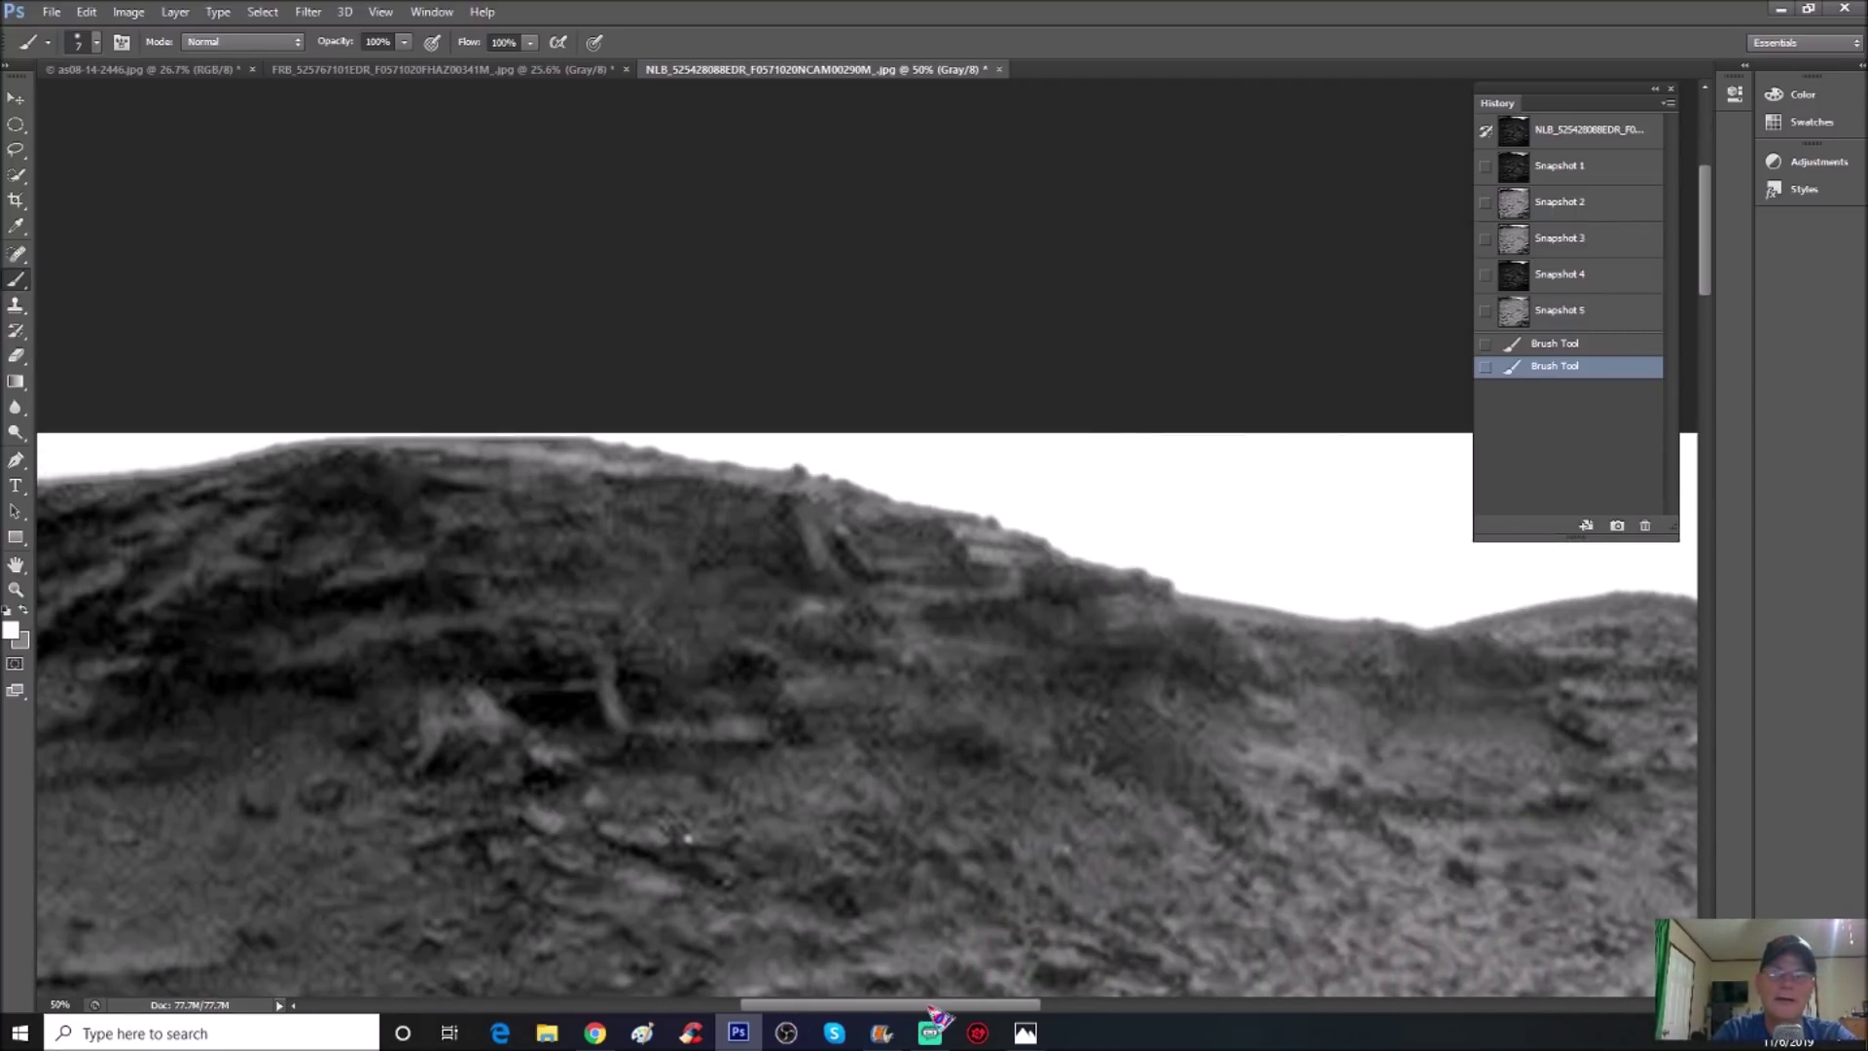
key("ctrl+minus")
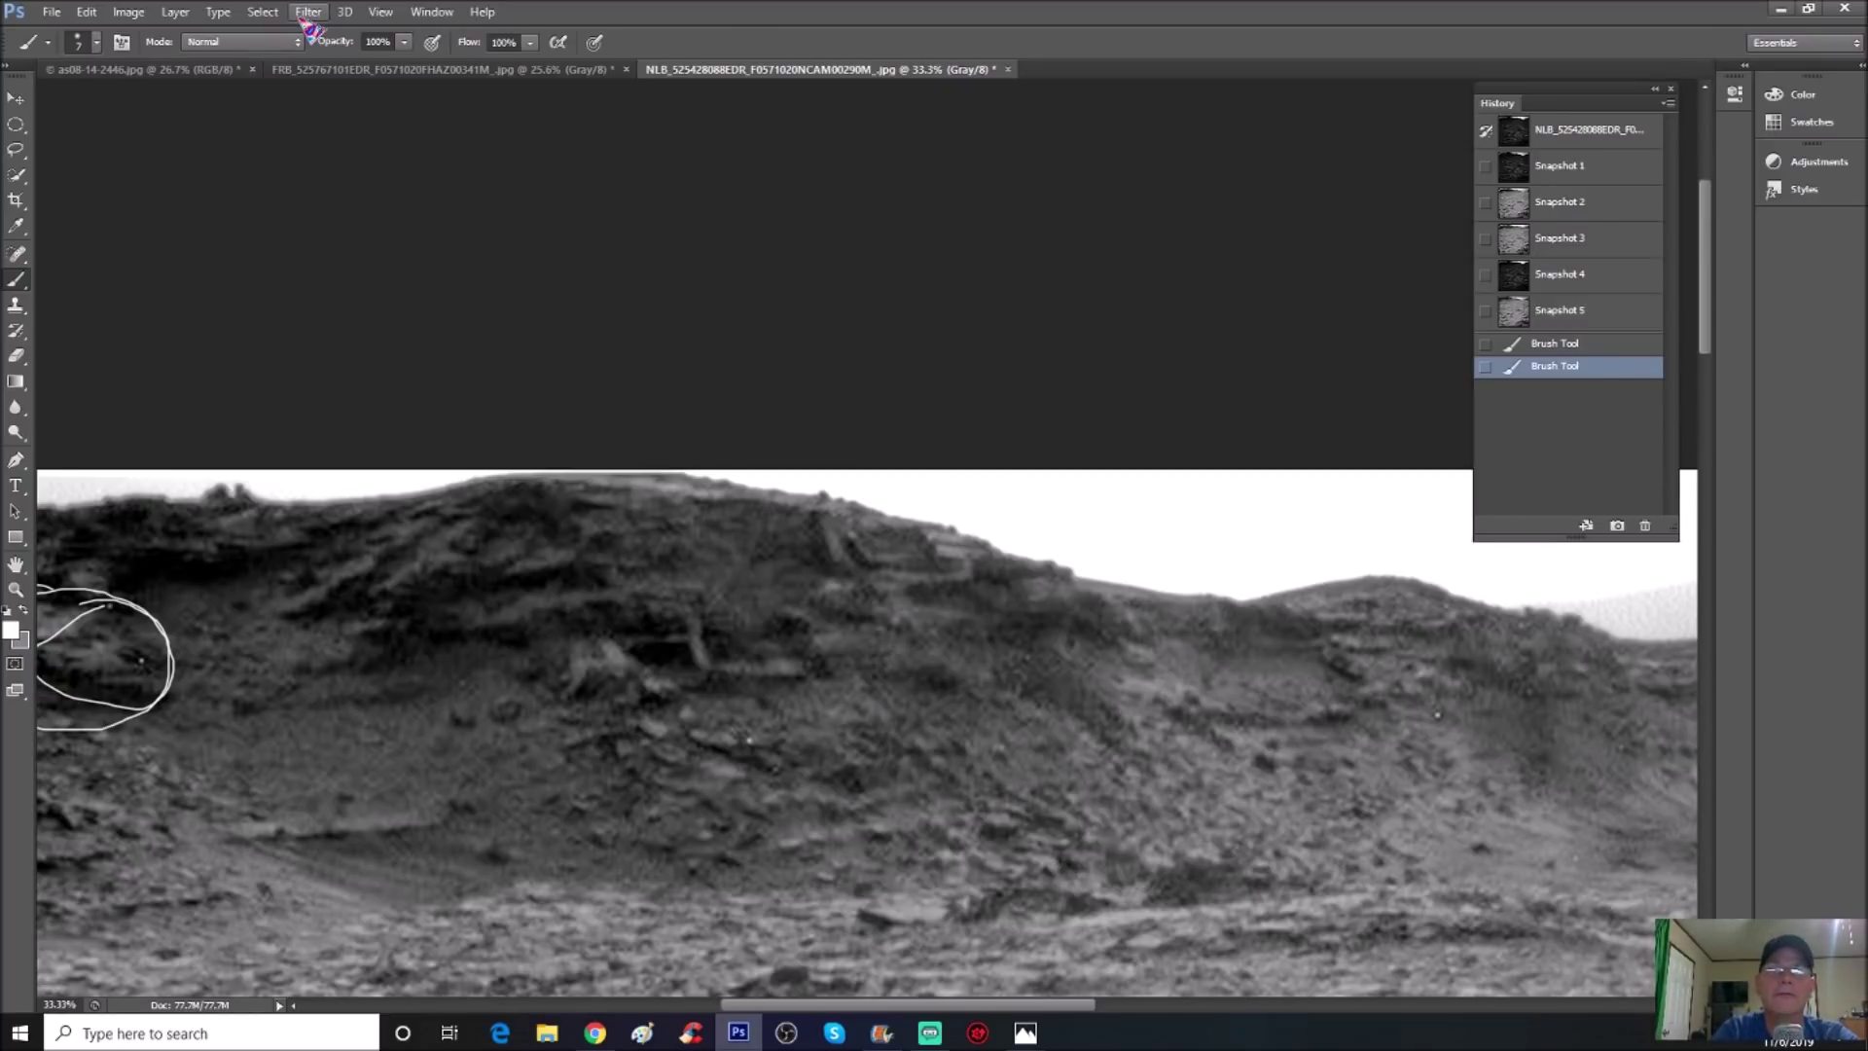
key("ctrl+f")
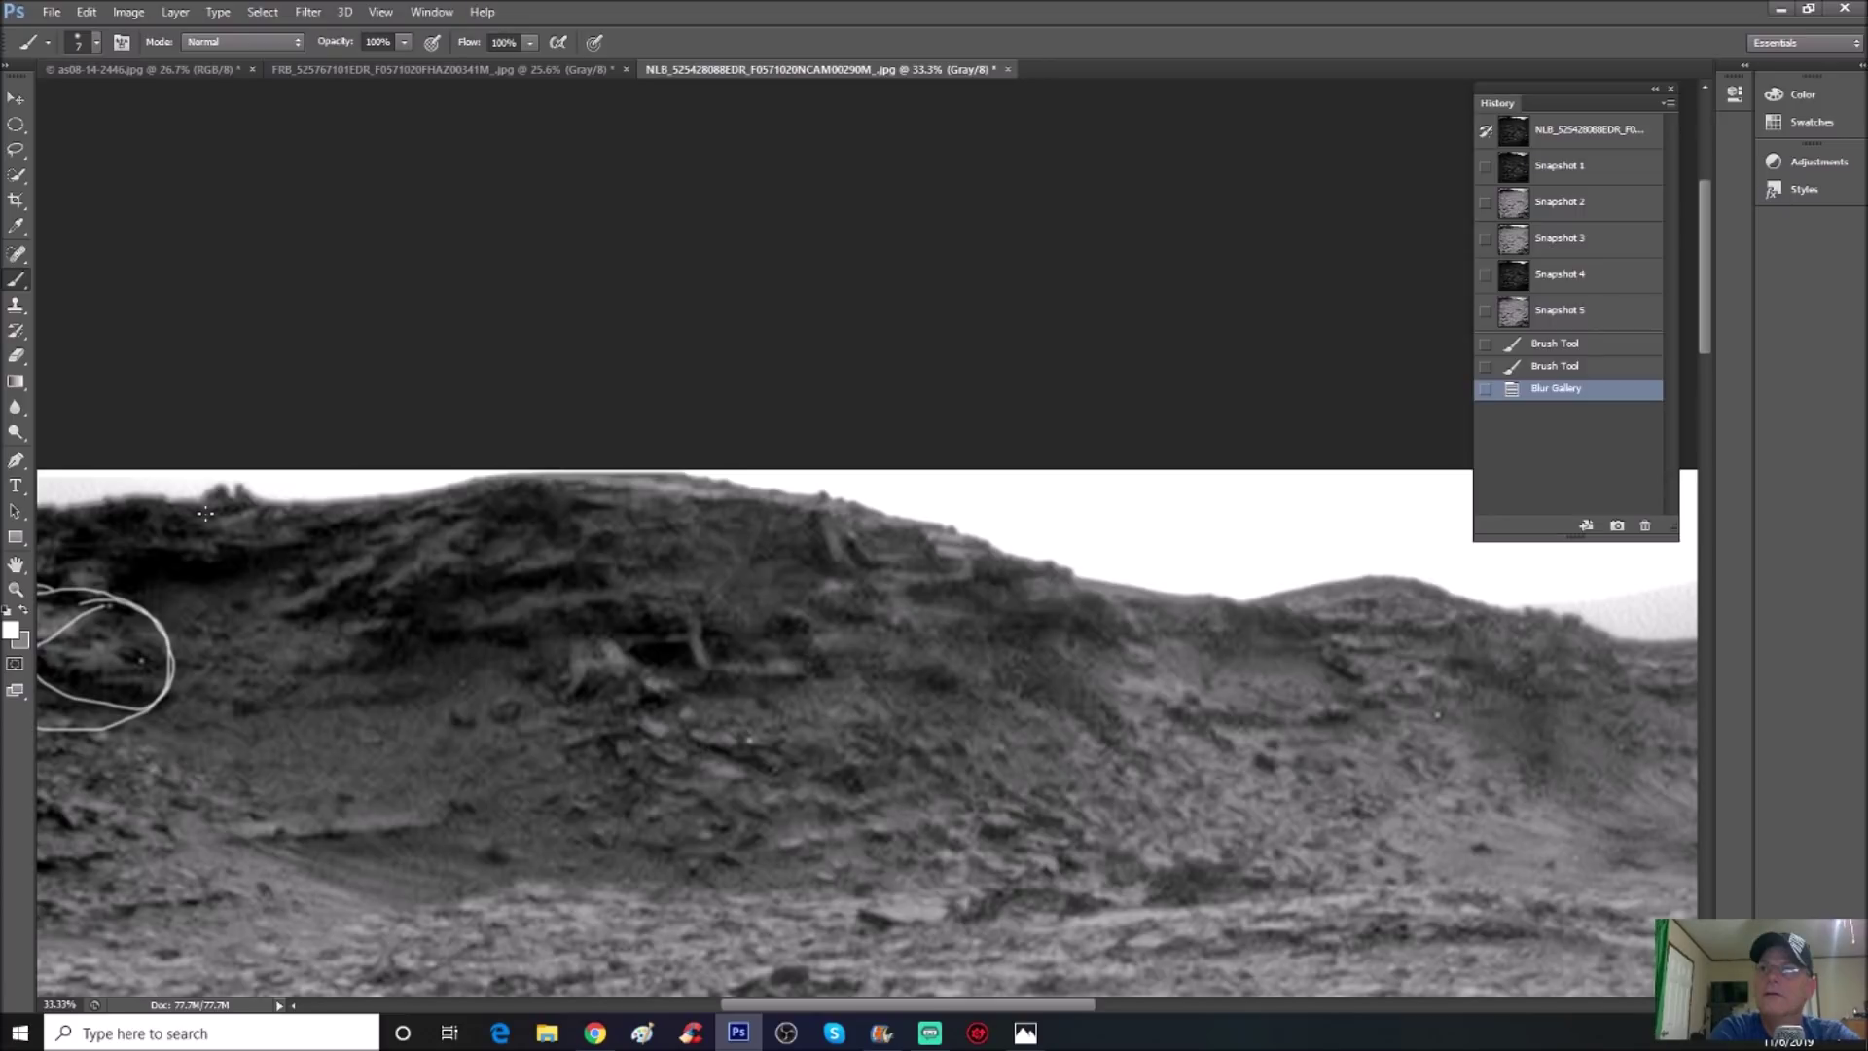
Brush a white oval around the rock formation in the middle of the hill and a loop around the blocks at the ridge
mouse_move(629, 578)
left_mouse_down()
mouse_move(738, 735)
mouse_move(594, 576)
left_mouse_up()
mouse_move(822, 496)
left_mouse_down()
mouse_move(797, 580)
mouse_move(843, 648)
mouse_move(985, 671)
mouse_move(1027, 575)
mouse_move(985, 540)
left_mouse_up()
left_click_drag(827, 494, 880, 510)
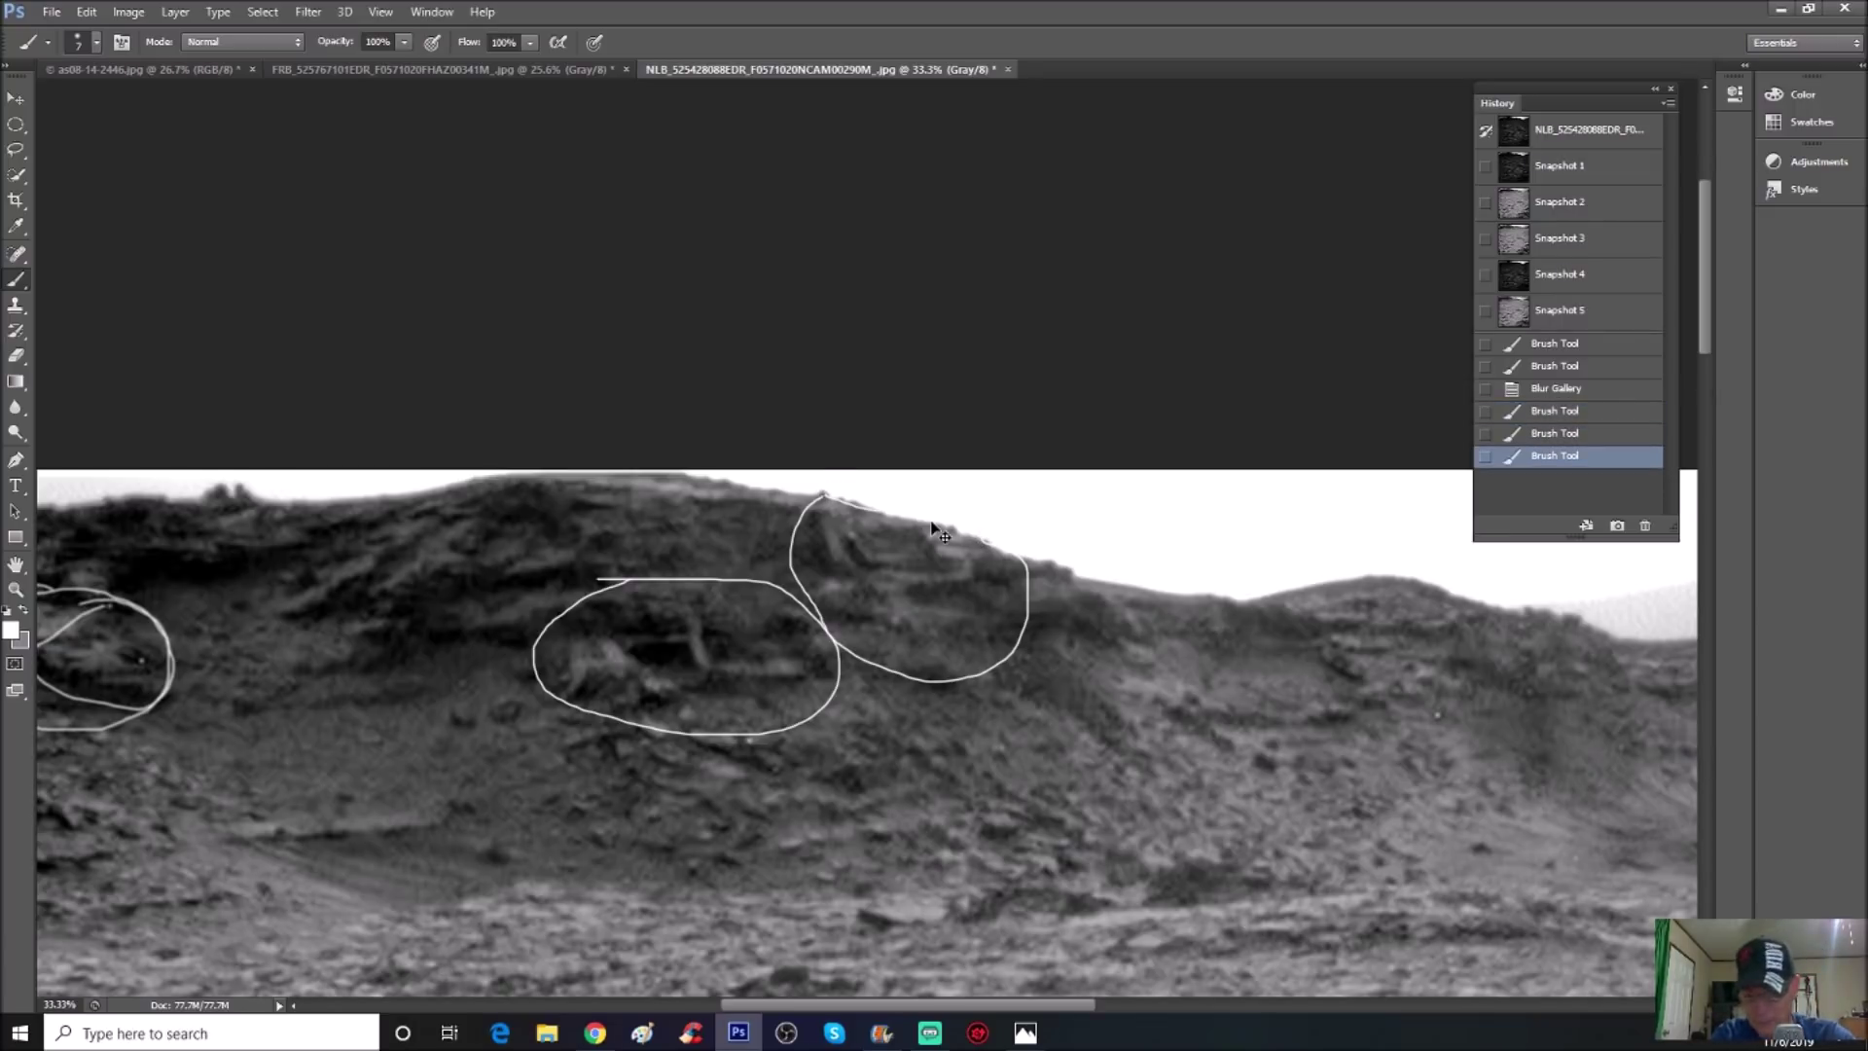
Brush a white outline down the outer edge of the hill's far slope and back along its base
key("ctrl+minus")
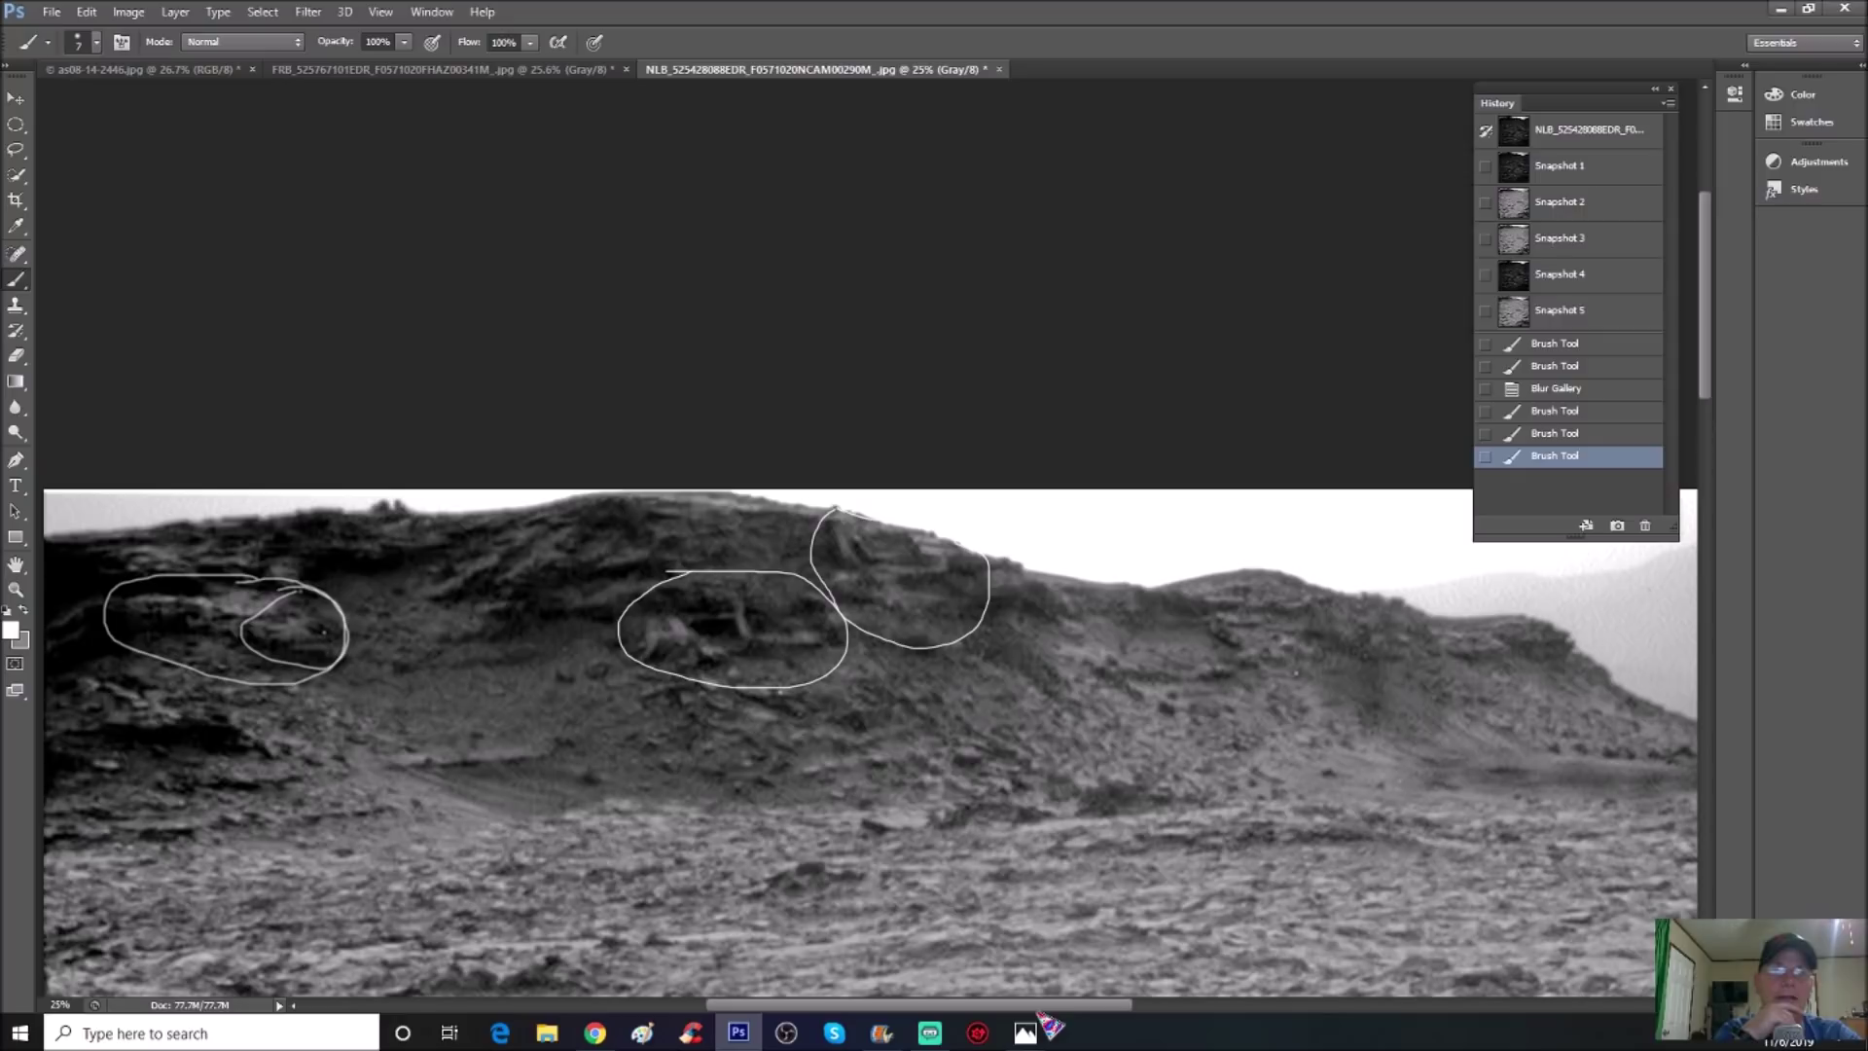
left_click_drag(1055, 1005, 1263, 1003)
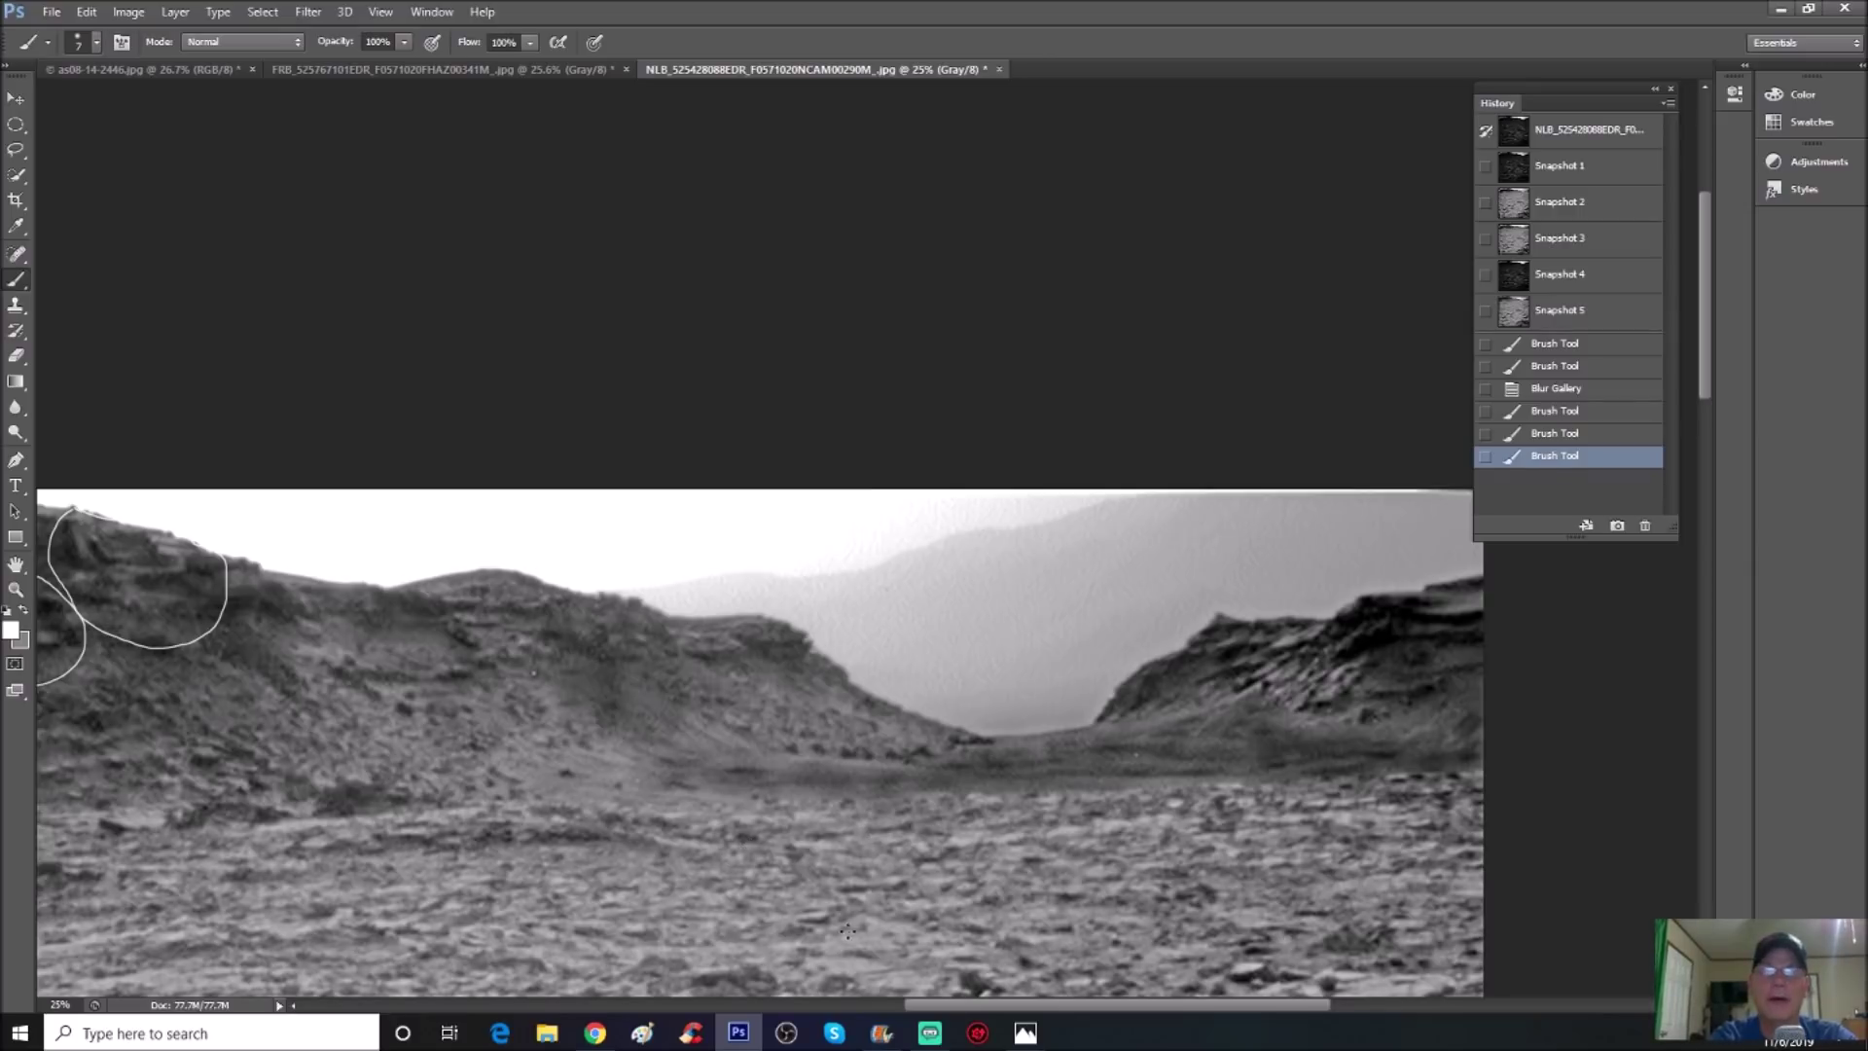
scroll(833, 557, "left", 4)
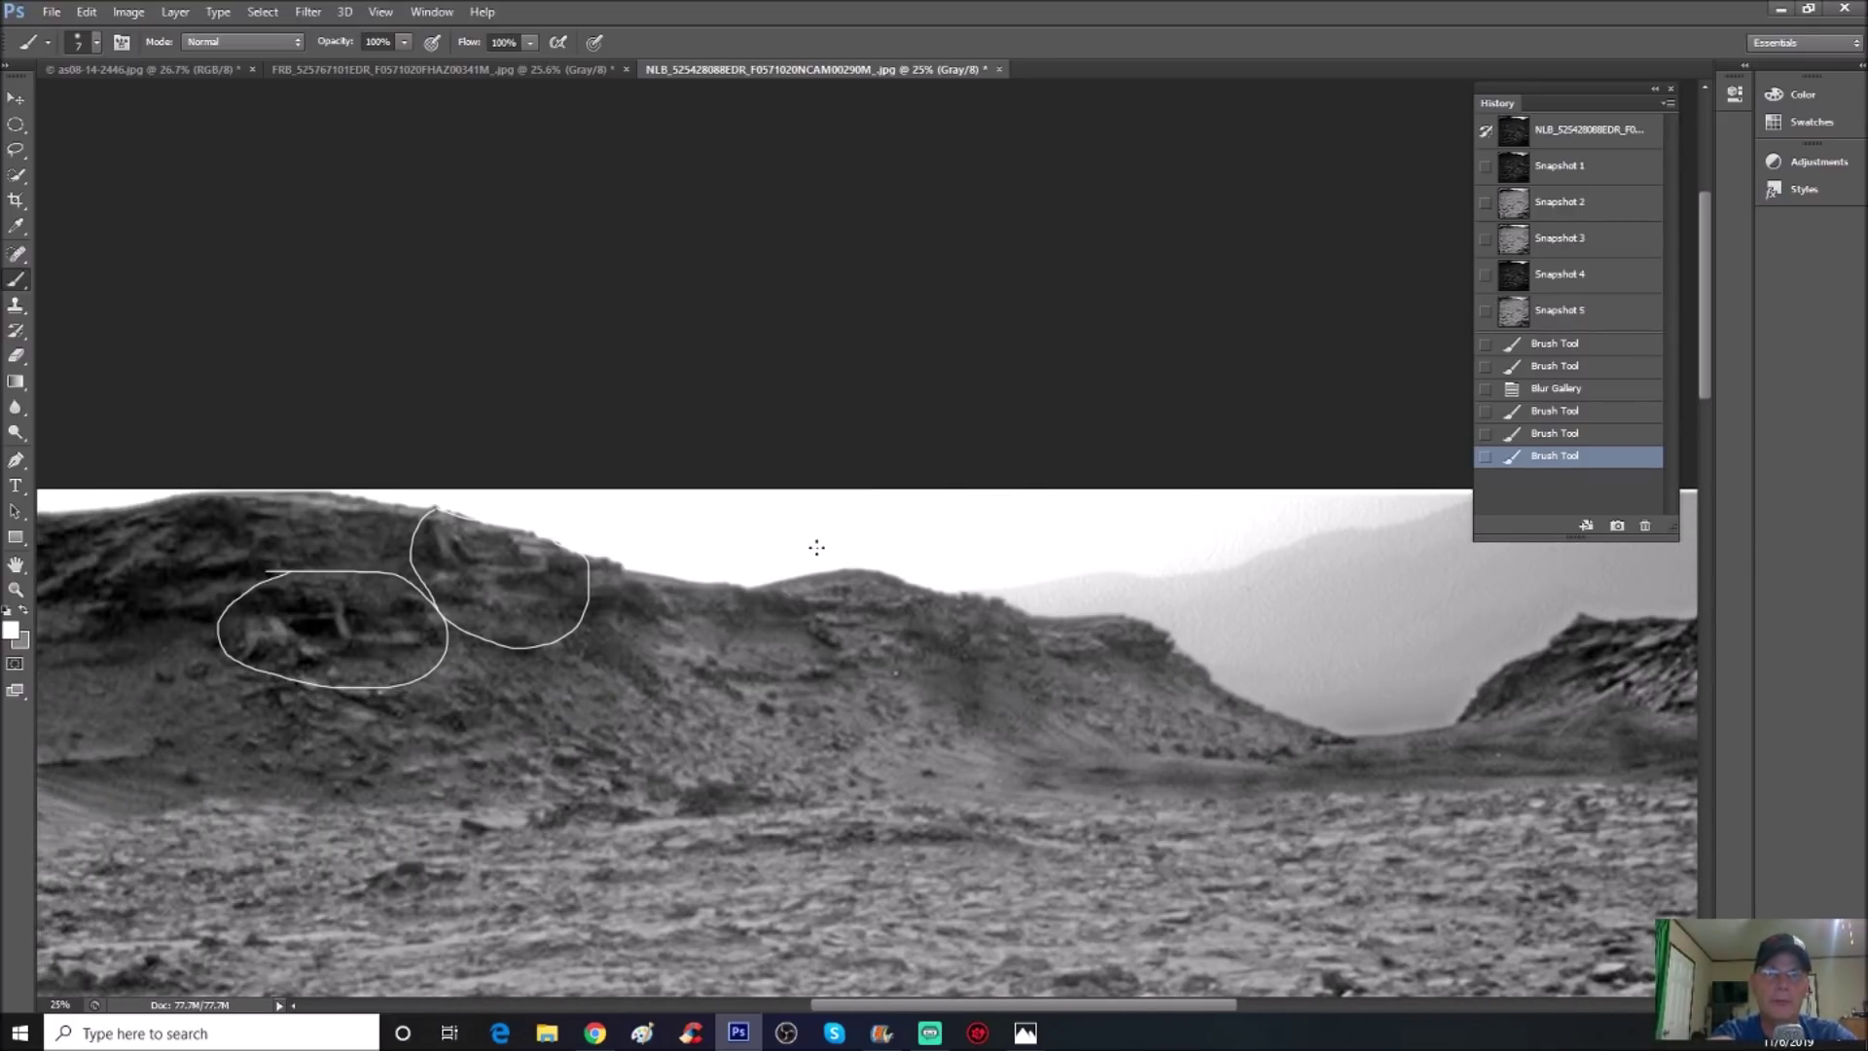
mouse_move(968, 591)
left_mouse_down()
mouse_move(1182, 745)
mouse_move(735, 793)
left_mouse_up()
left_click_drag(1007, 1004, 880, 1003)
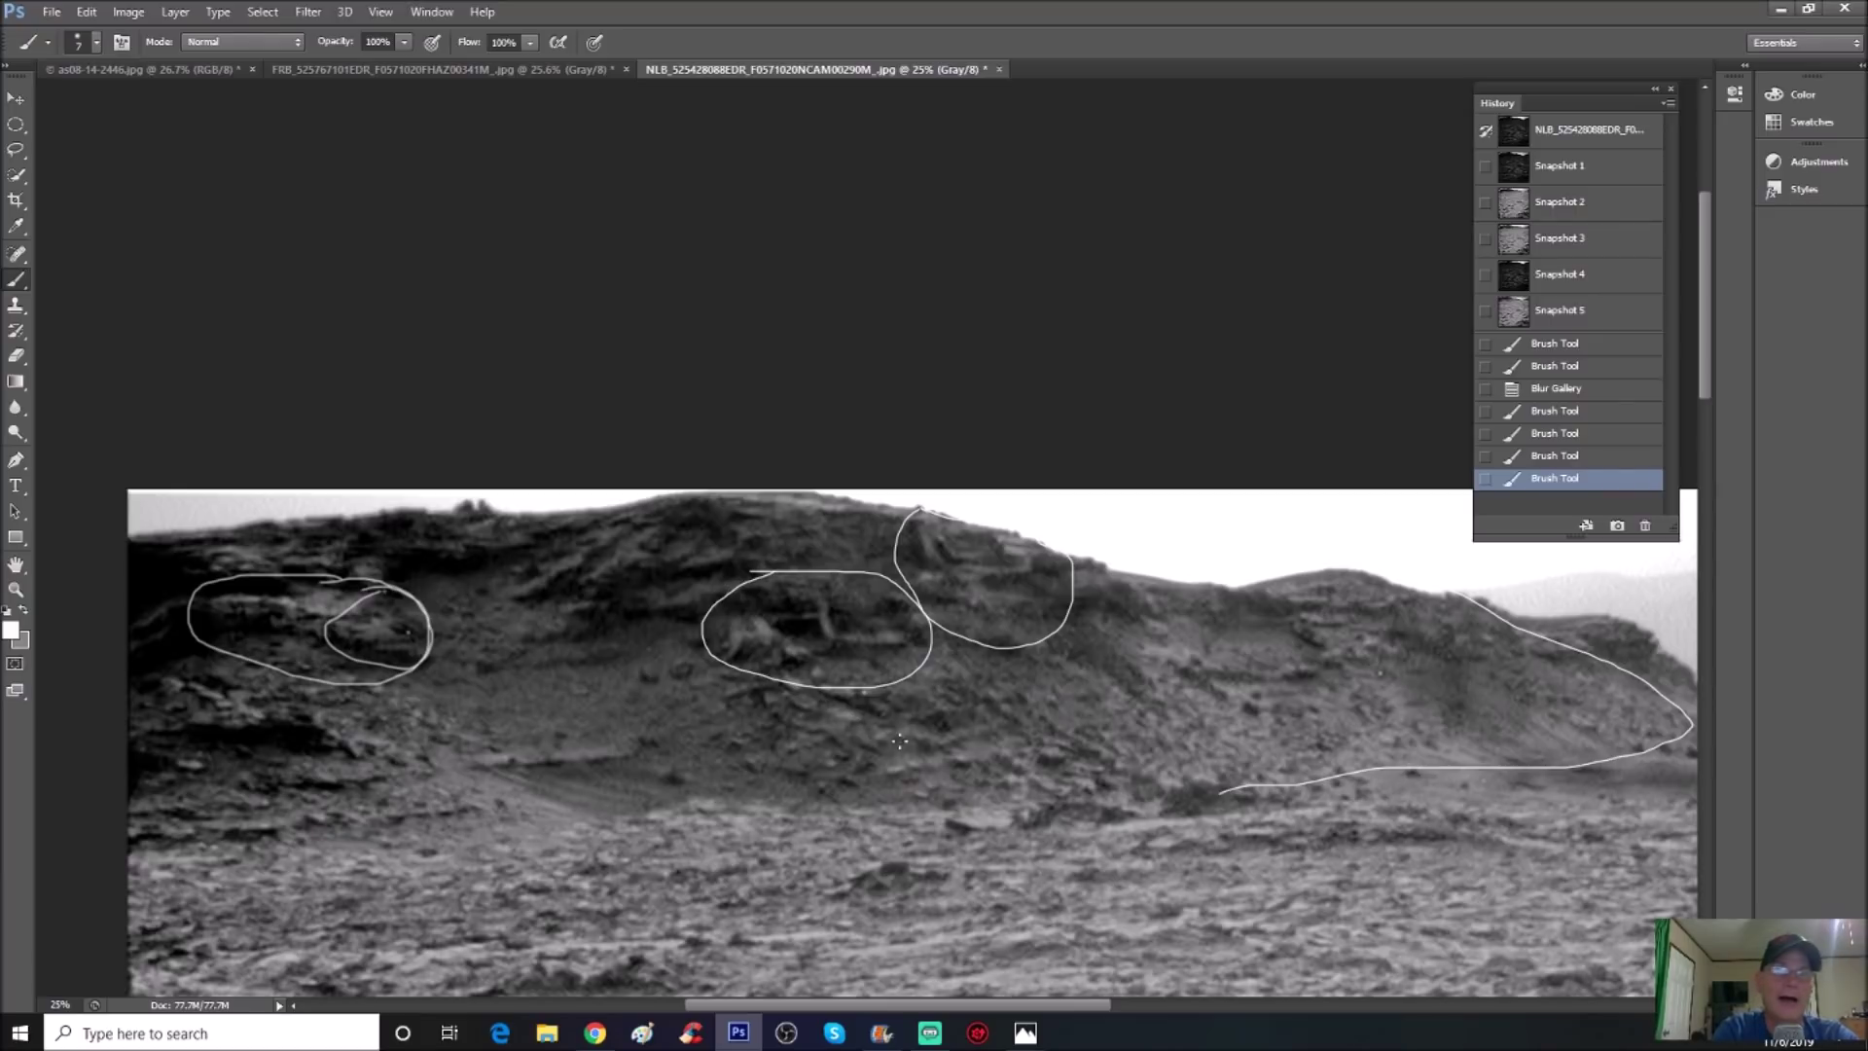
Draw two white arrows pointing up at the bent feature and dark recess inside the oval around the rock formation
left_click(545, 1034)
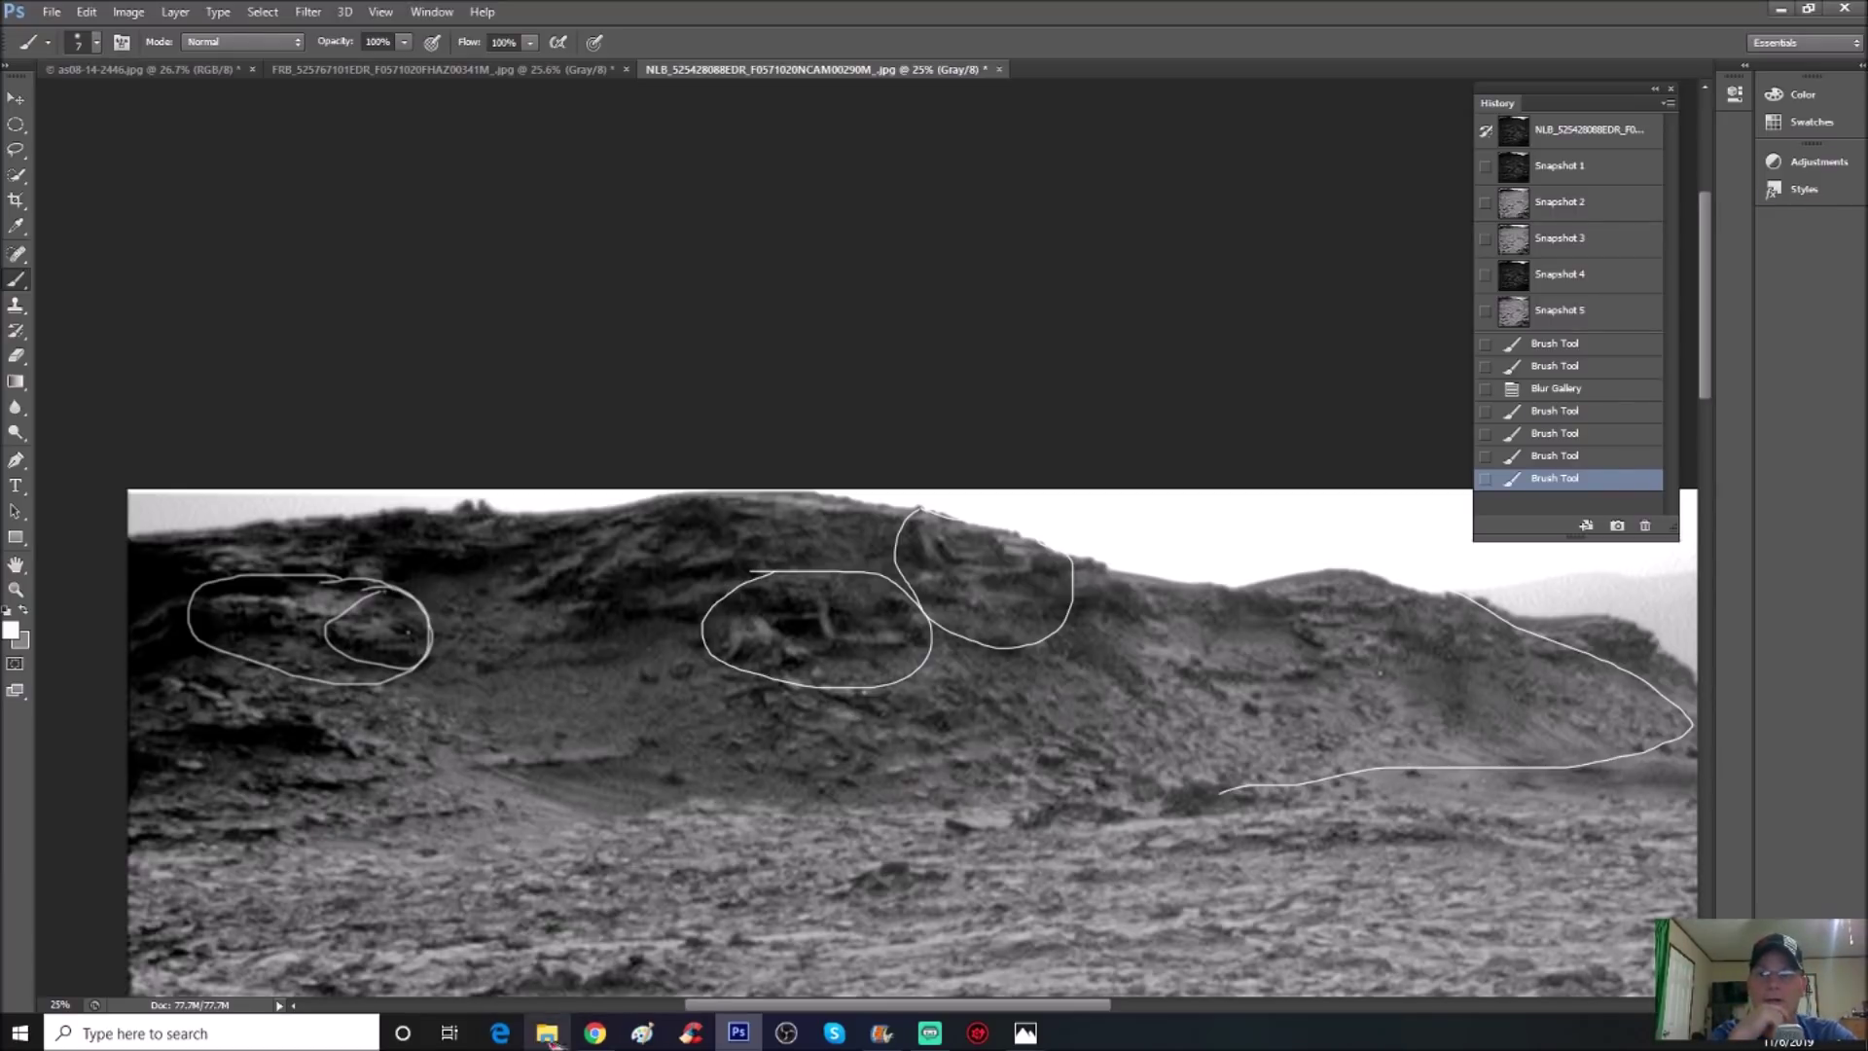
left_click(16, 590)
left_click_drag(846, 618, 861, 618)
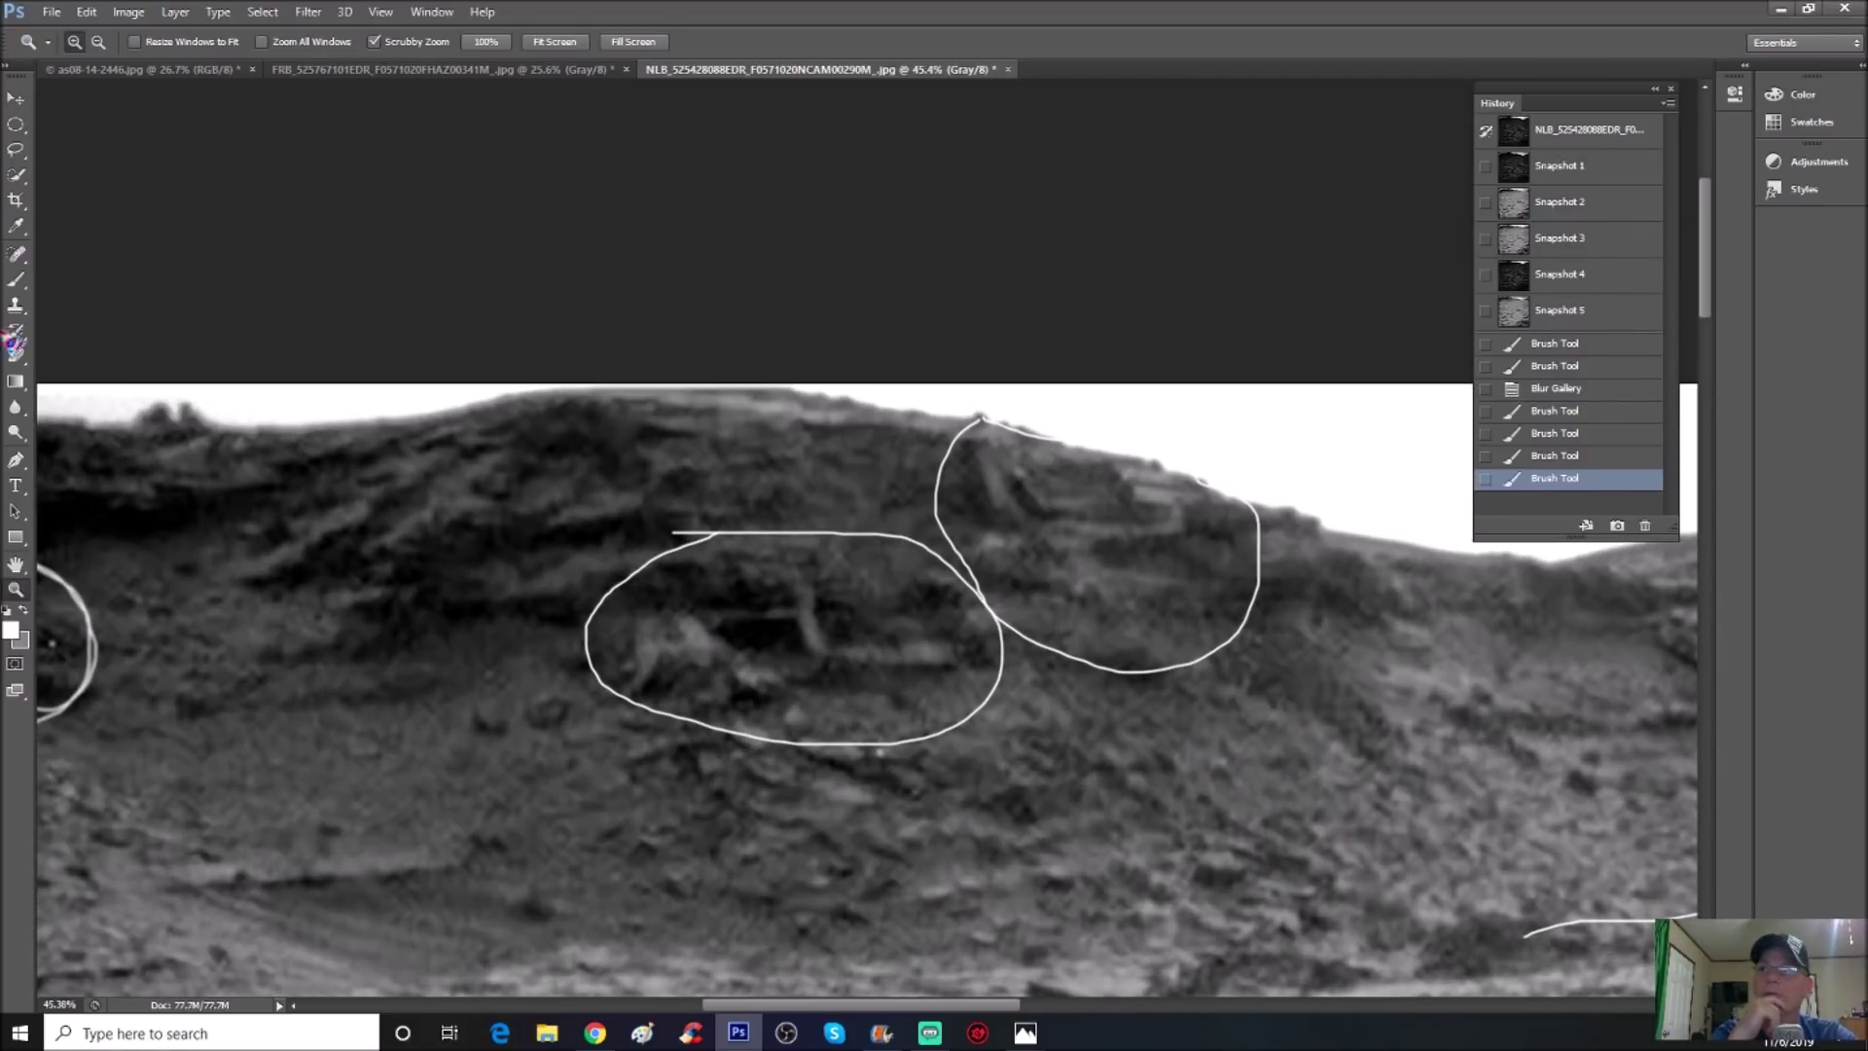
left_click(15, 280)
mouse_move(784, 799)
left_mouse_down()
mouse_move(830, 684)
mouse_move(783, 697)
mouse_move(845, 693)
left_mouse_up()
mouse_move(729, 766)
left_mouse_down()
mouse_move(747, 662)
mouse_move(784, 654)
left_mouse_up()
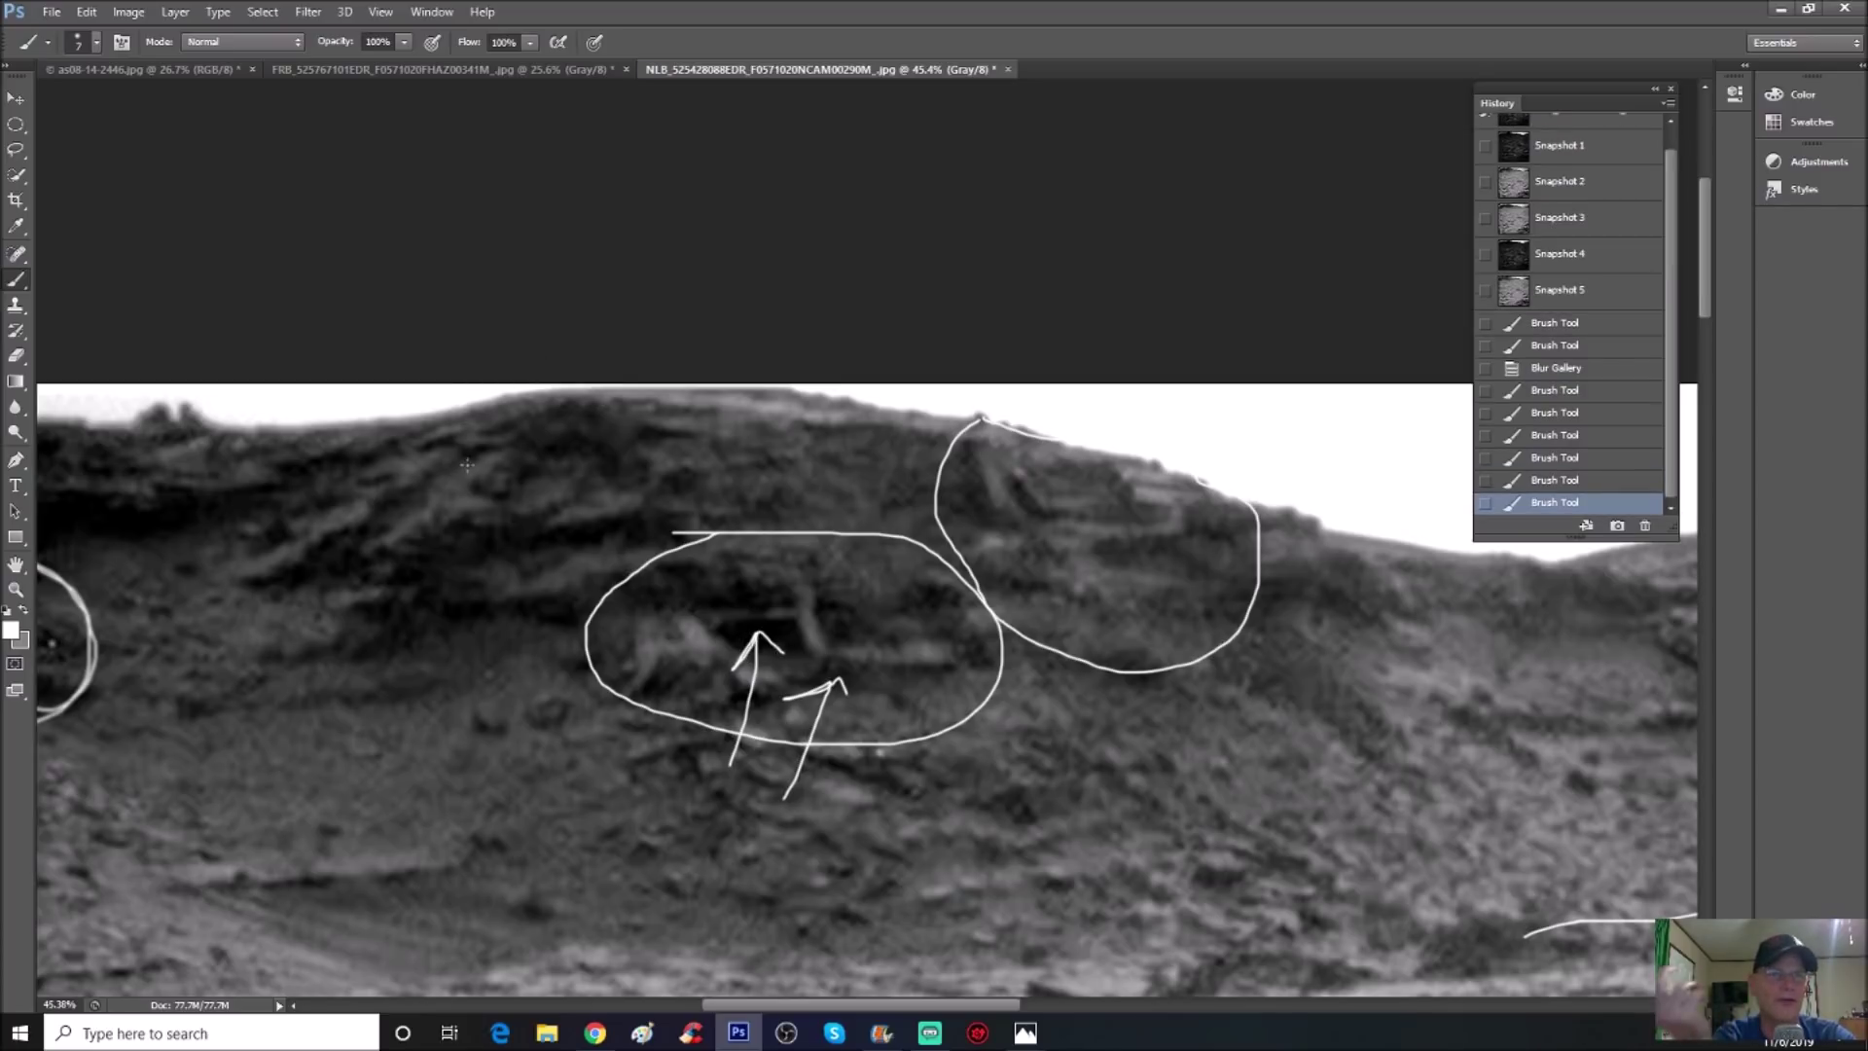
Draw a white arrow pointing into the ridge loop and a curve under the light blocks near its upper edge
left_click_drag(1206, 589, 1263, 699)
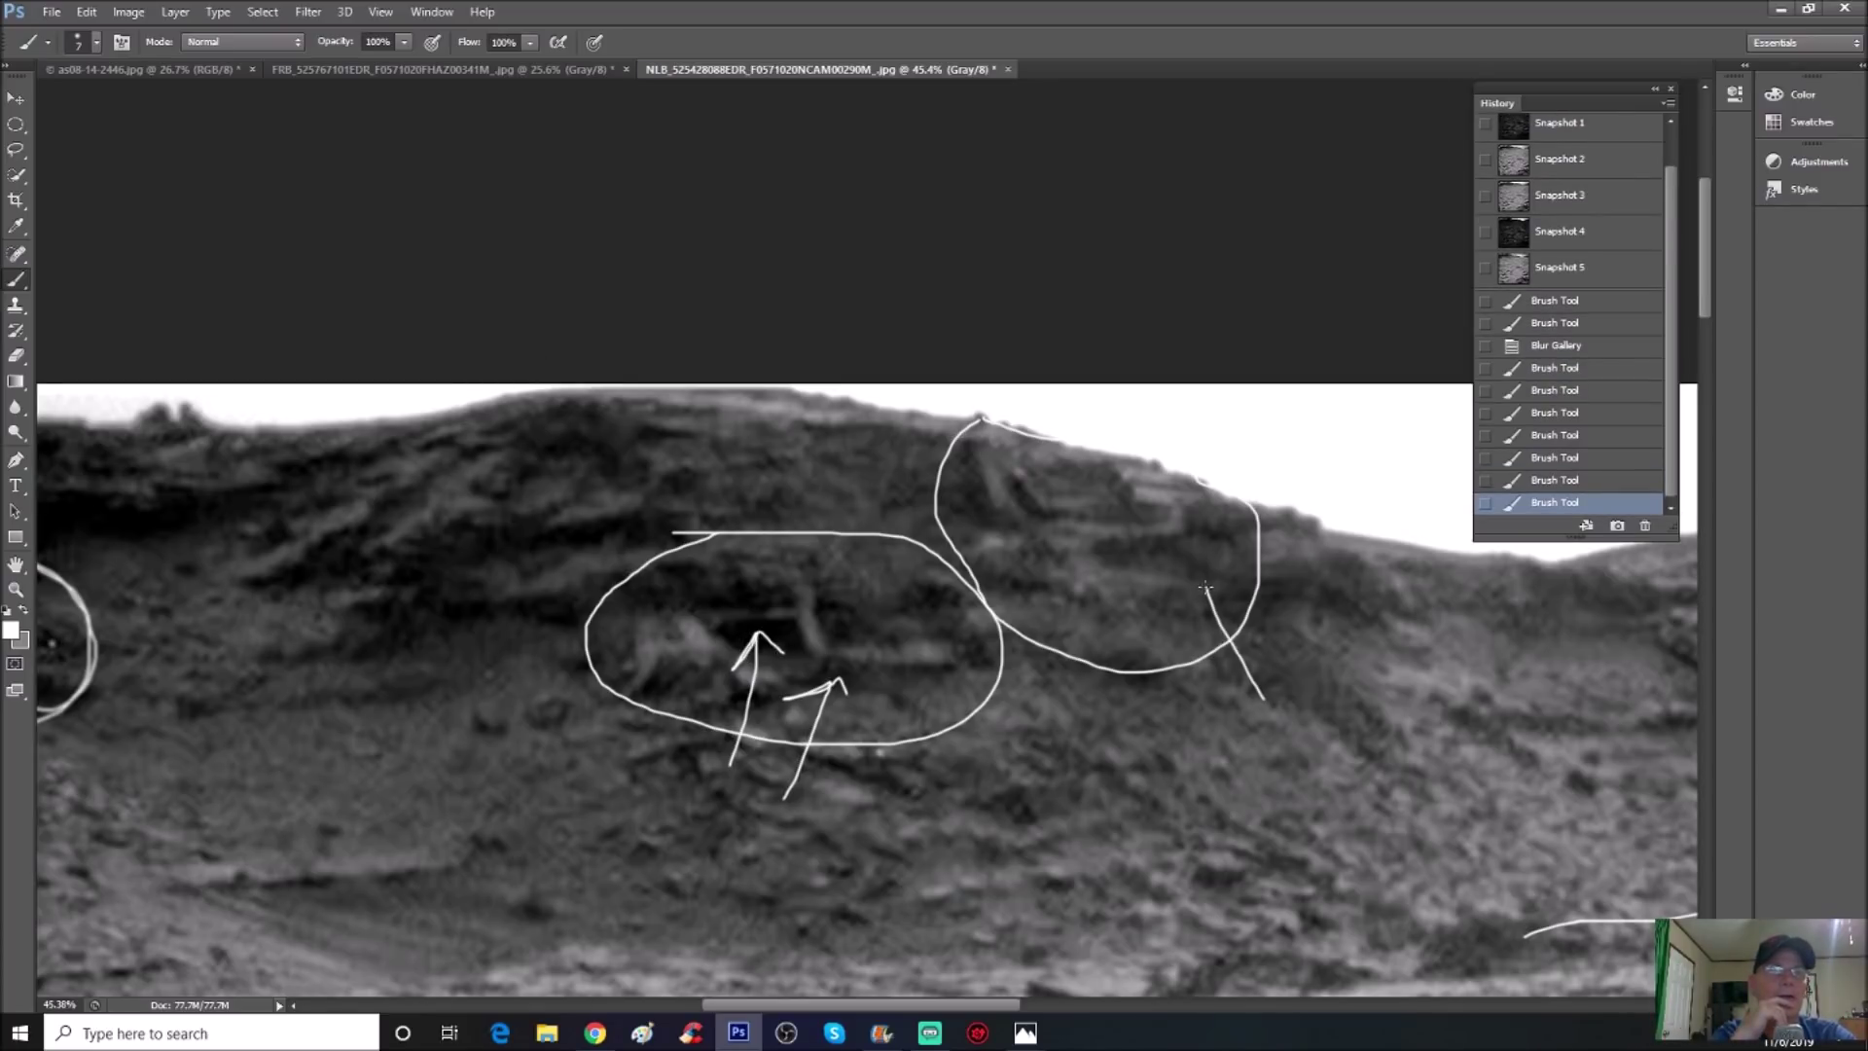
left_click_drag(1204, 616, 1230, 588)
left_click_drag(1090, 474, 1224, 504)
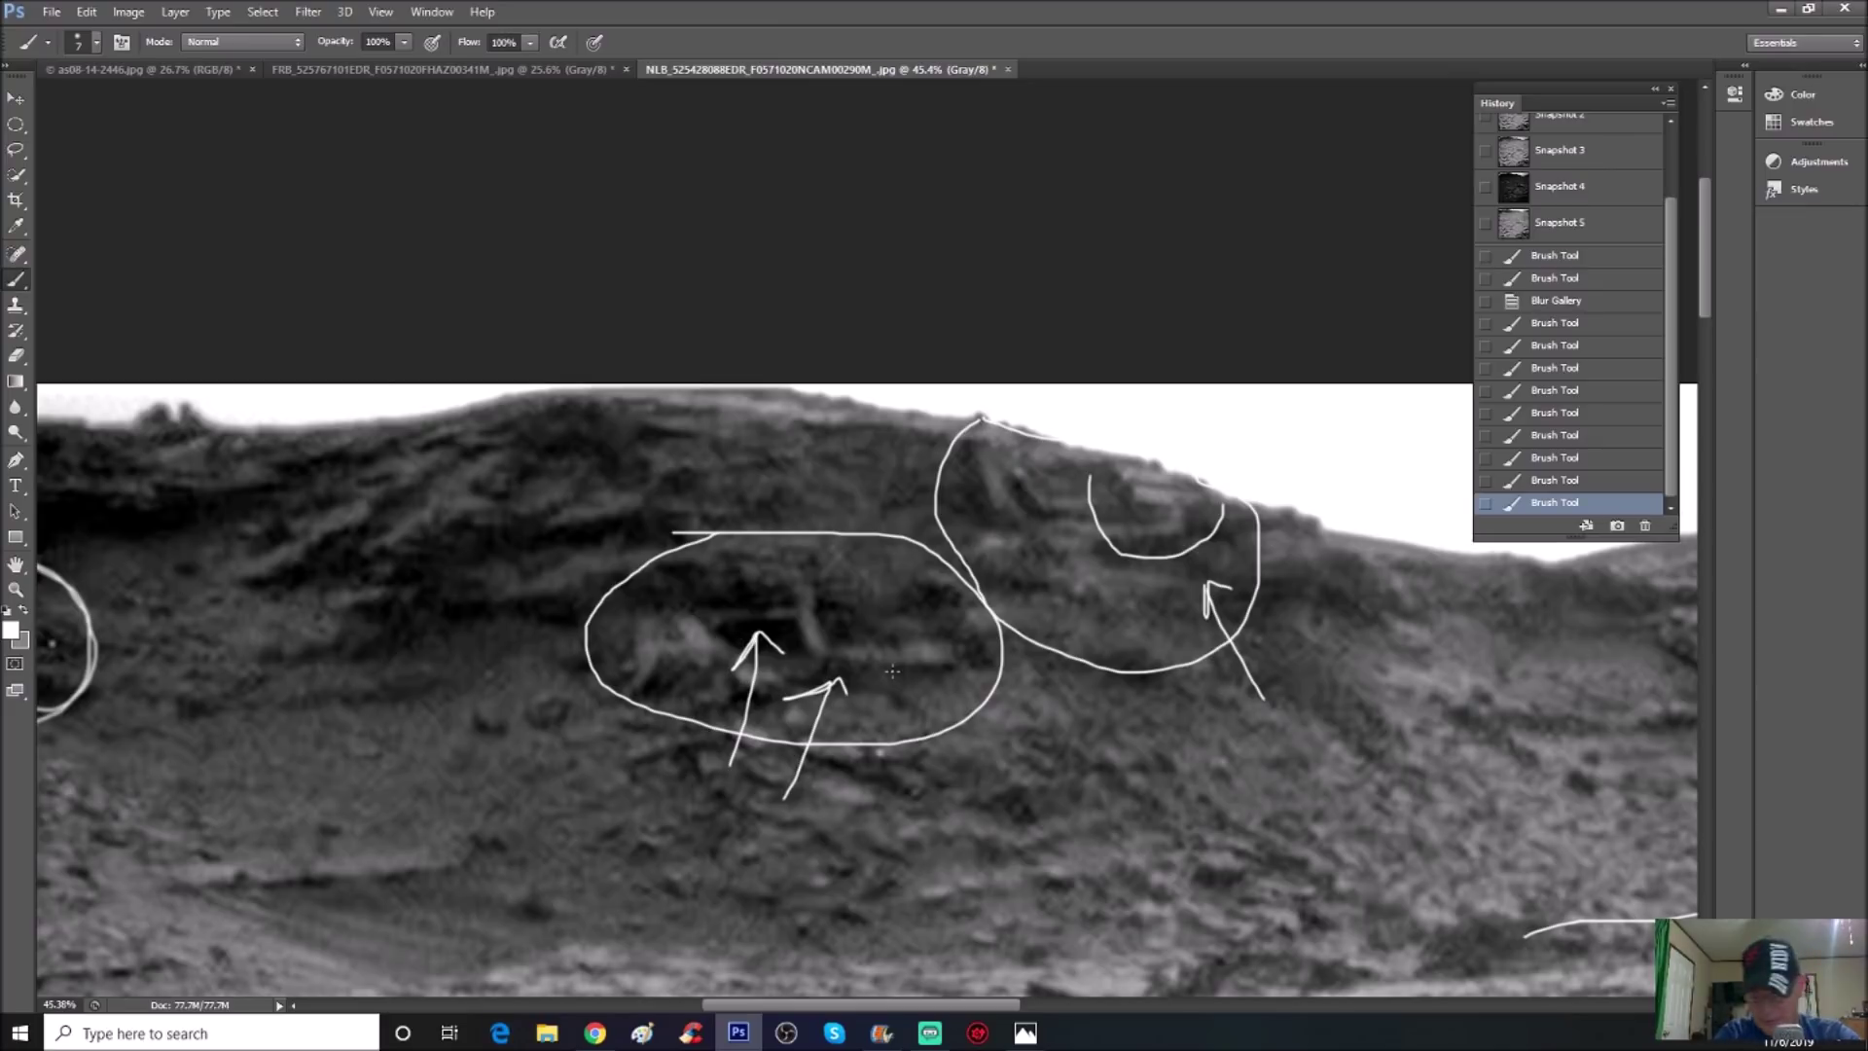
Try outlining the rubble below the rock oval and dividing the far slope with two white lines, and step back past these strokes
key("ctrl+minus")
key("ctrl+minus")
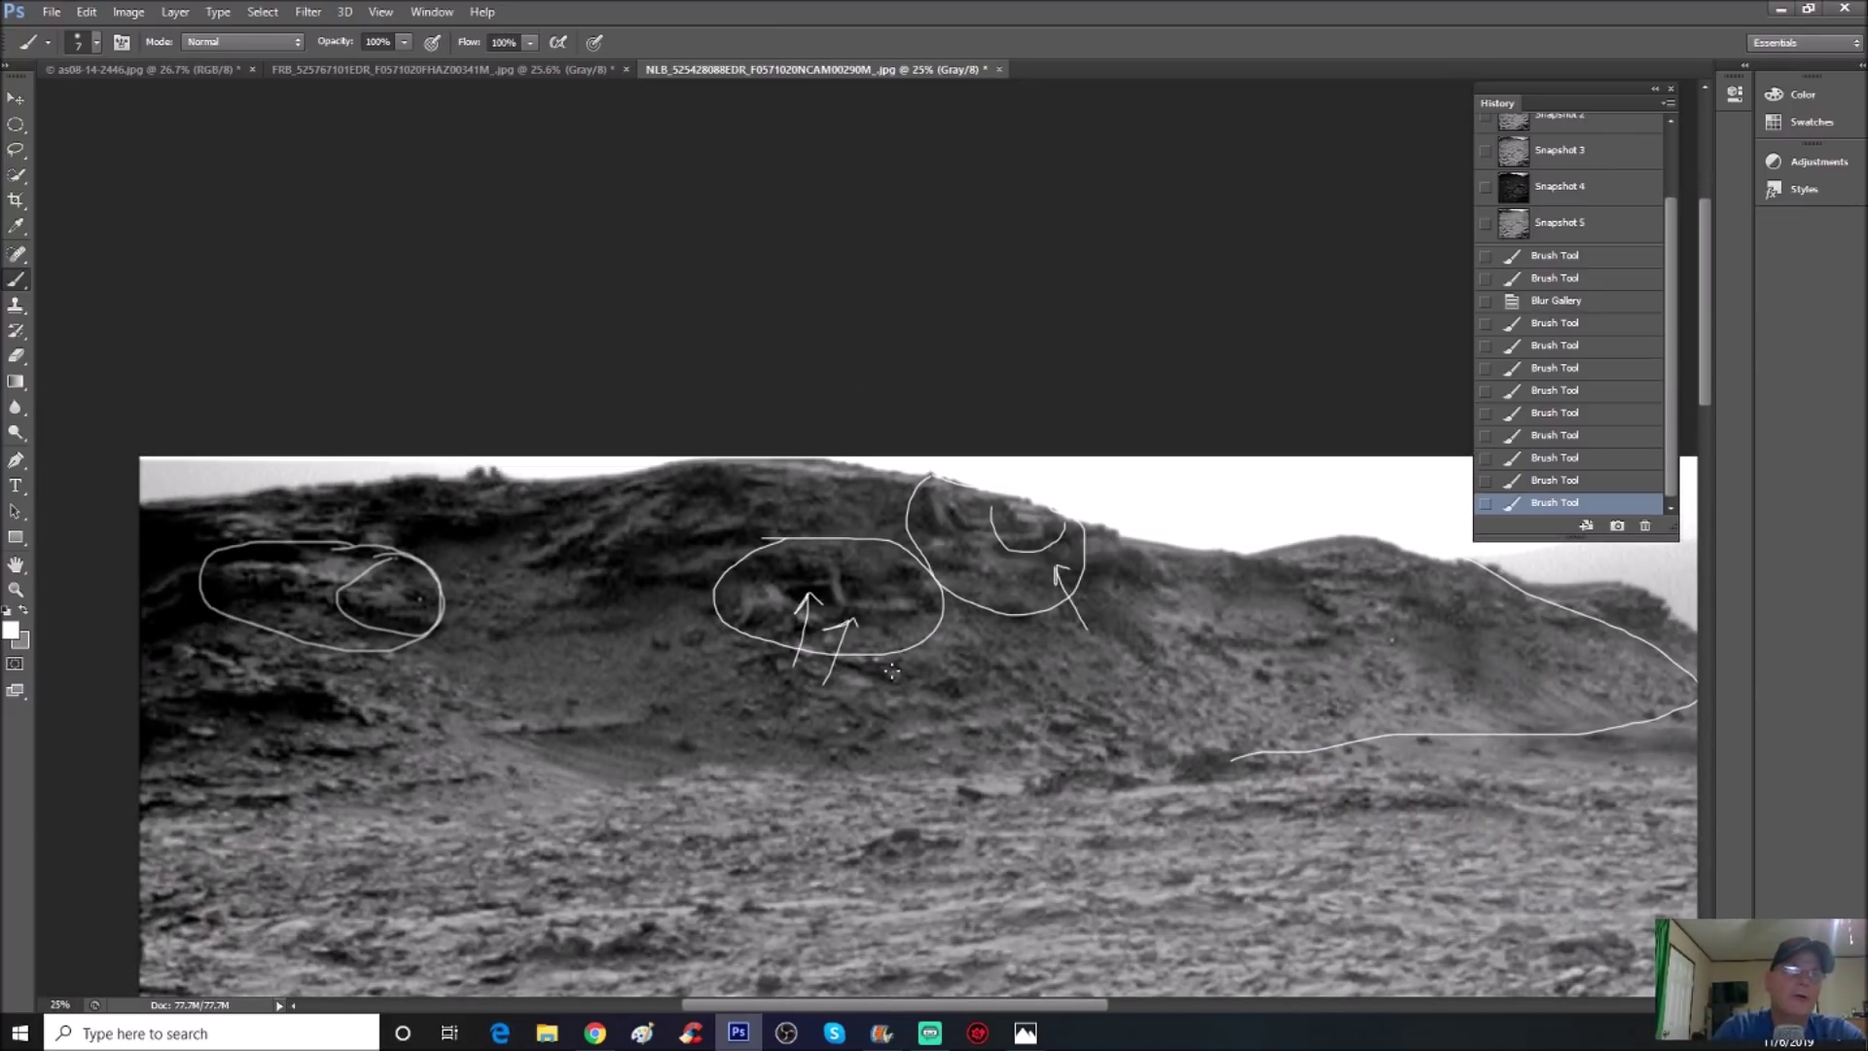
left_click_drag(900, 1004, 1017, 1004)
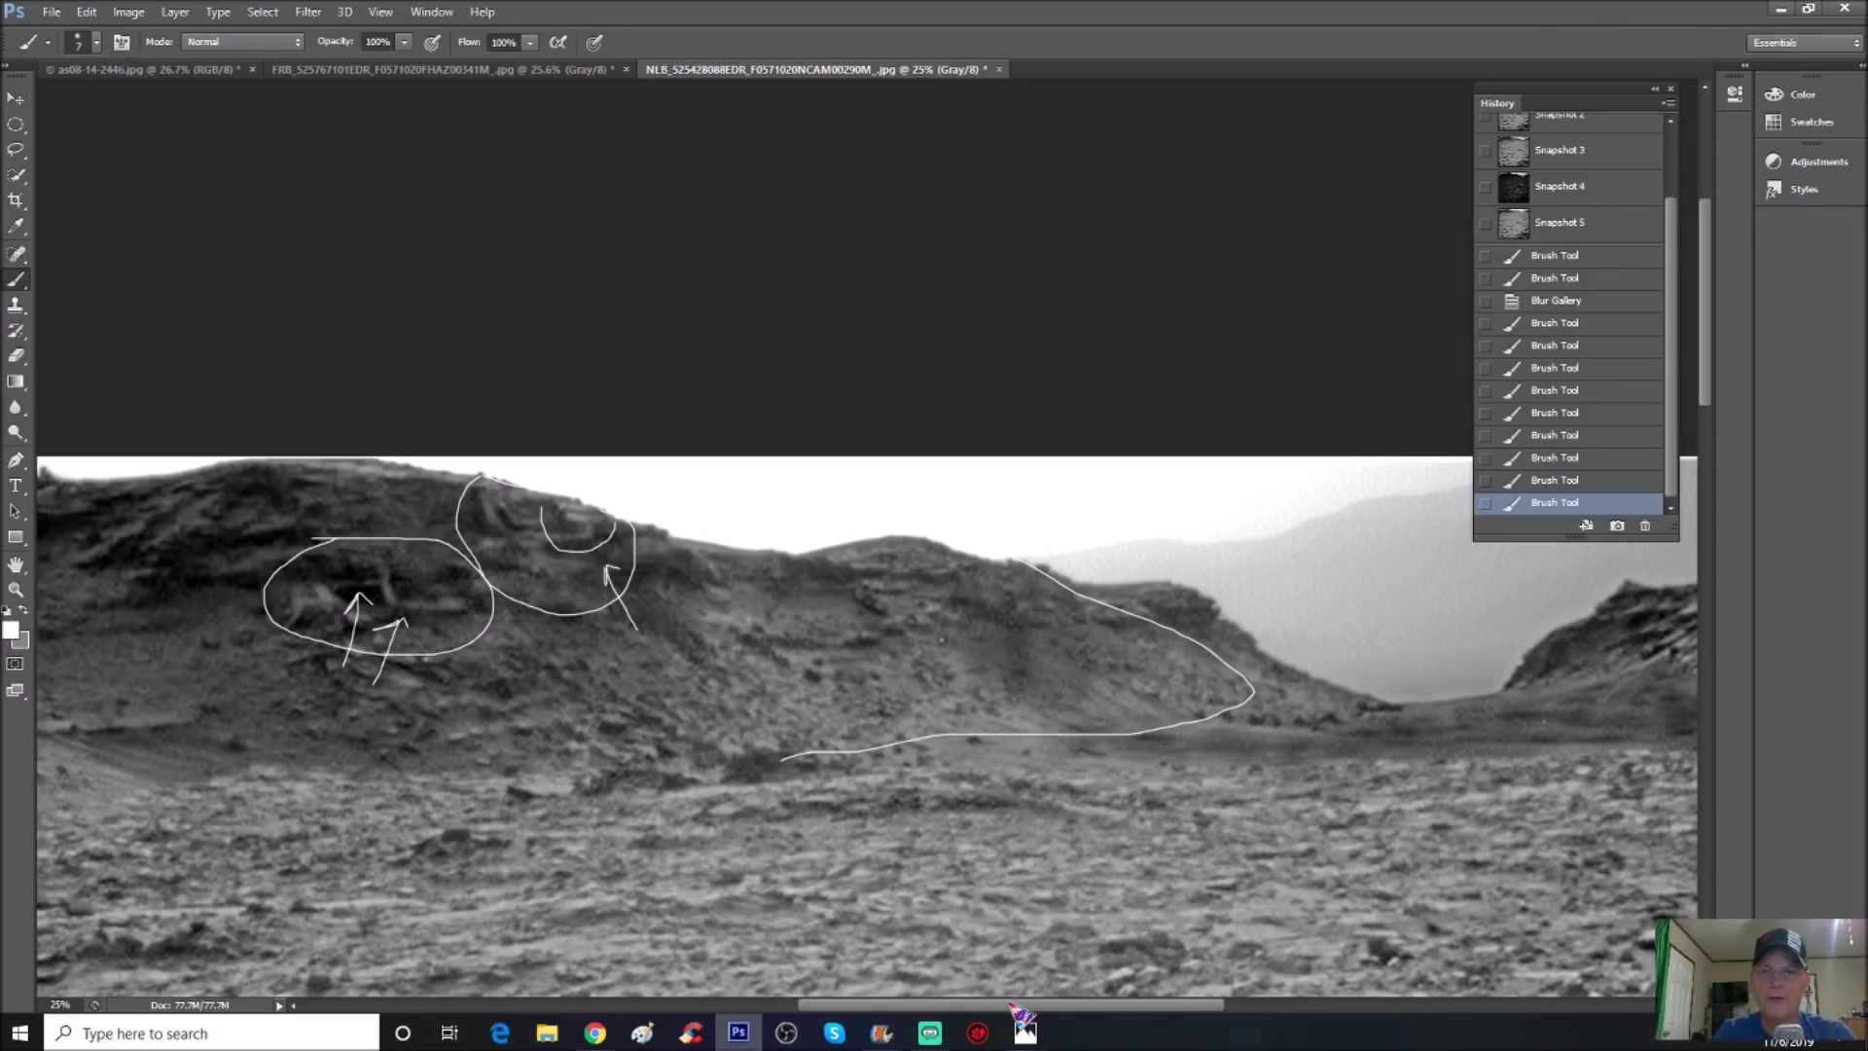
scroll(1014, 1007, "left", 1)
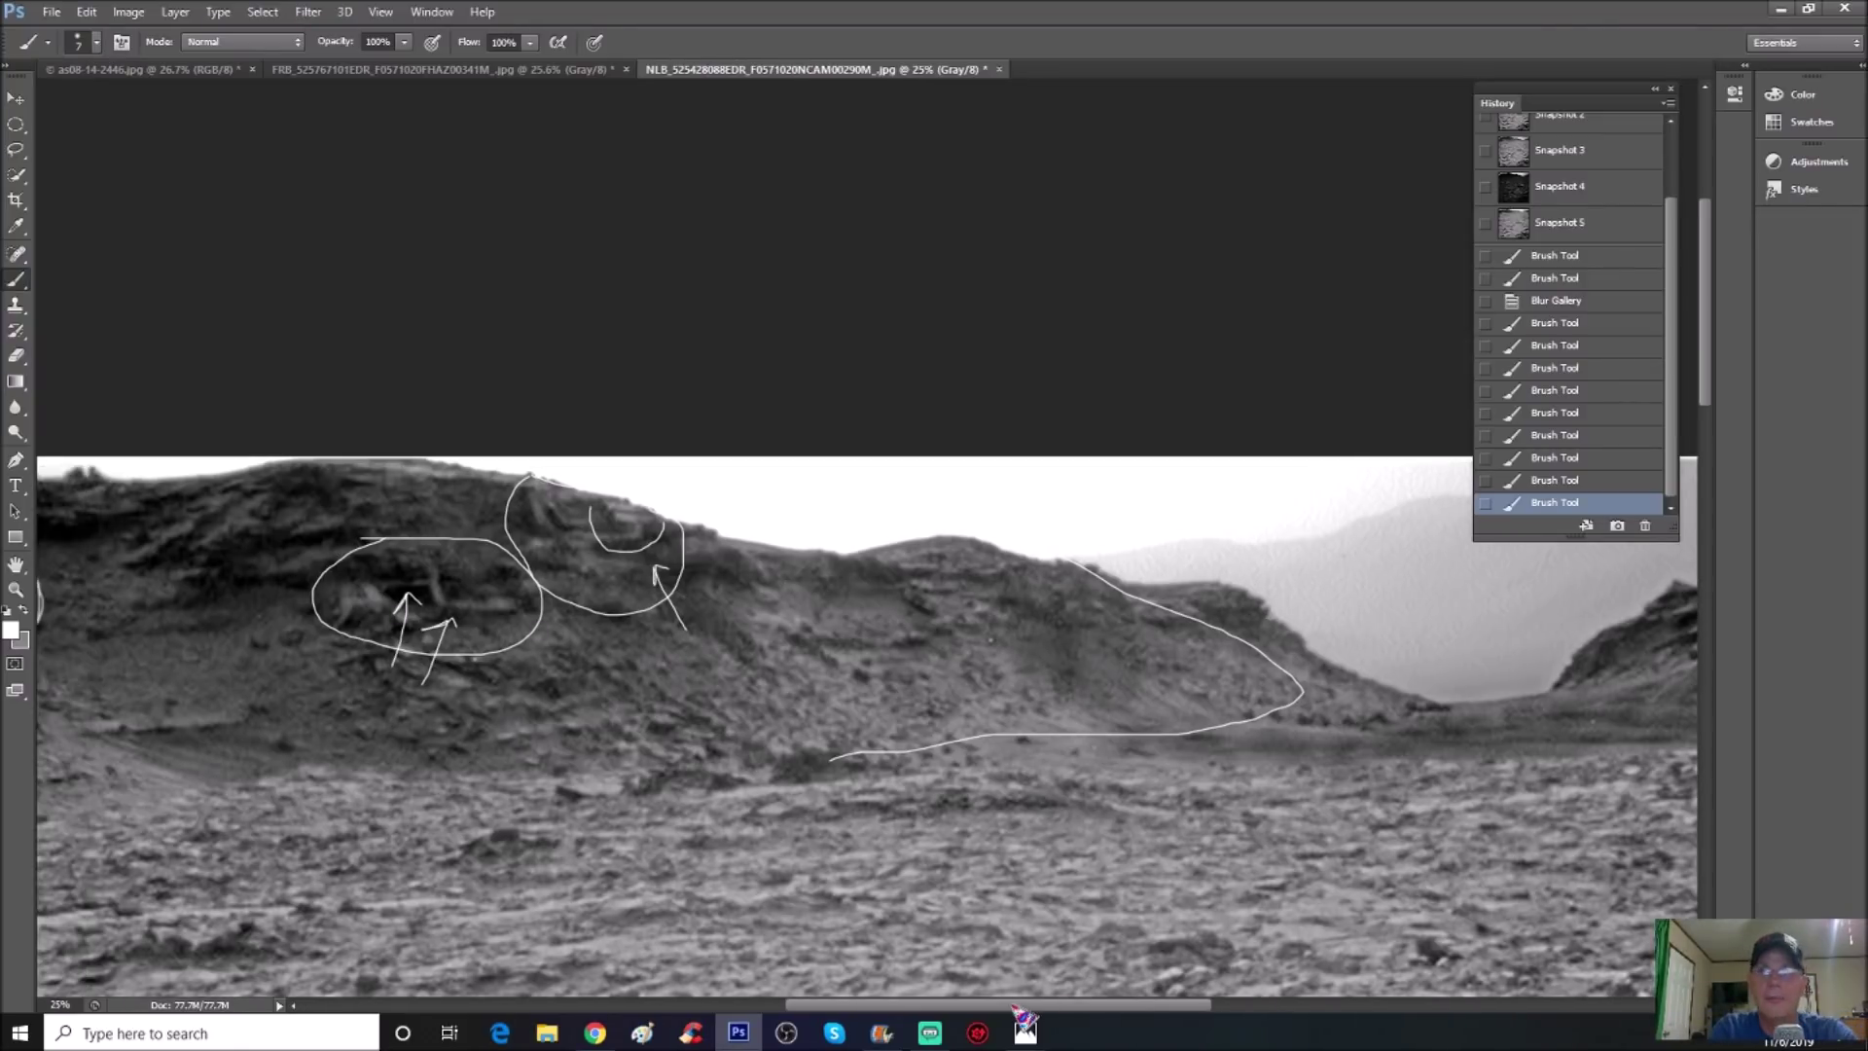
scroll(1016, 1012, "right", 1)
scroll(904, 949, "left", 4)
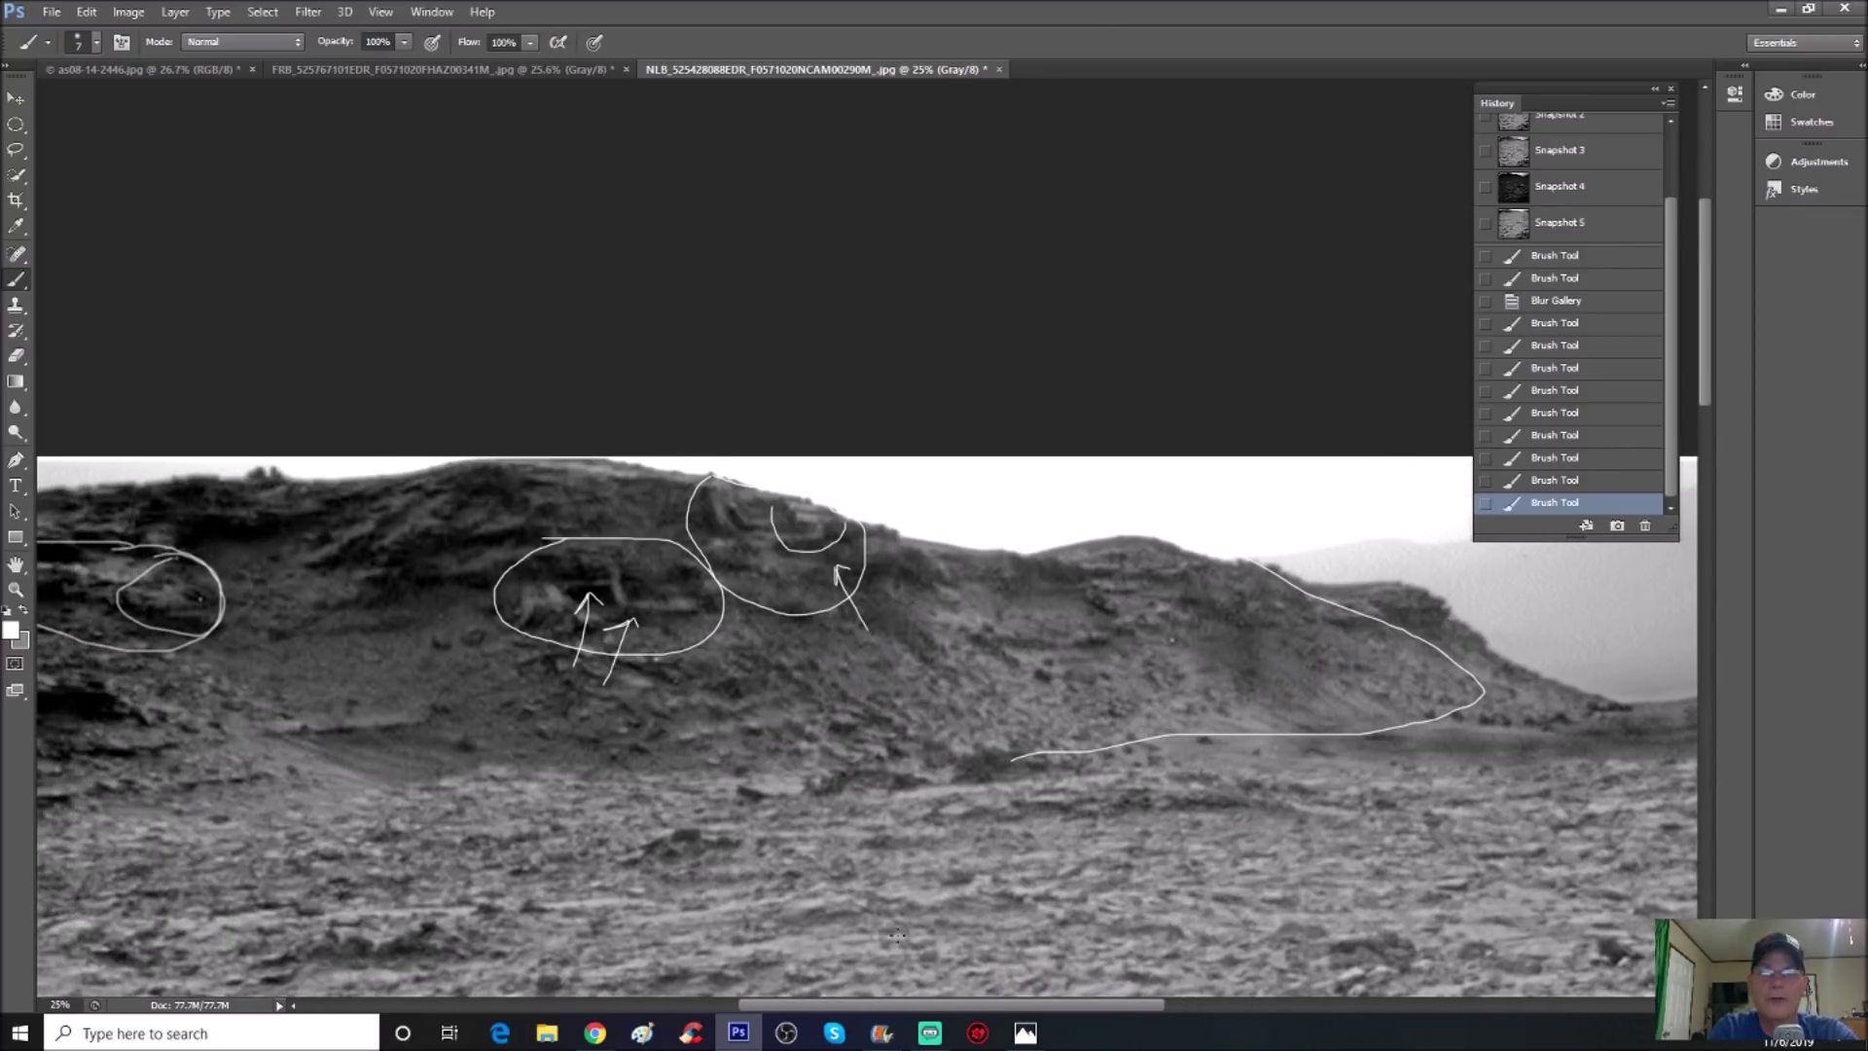
mouse_move(497, 635)
left_mouse_down()
mouse_move(518, 737)
mouse_move(630, 783)
mouse_move(858, 785)
mouse_move(894, 712)
mouse_move(741, 627)
left_mouse_up()
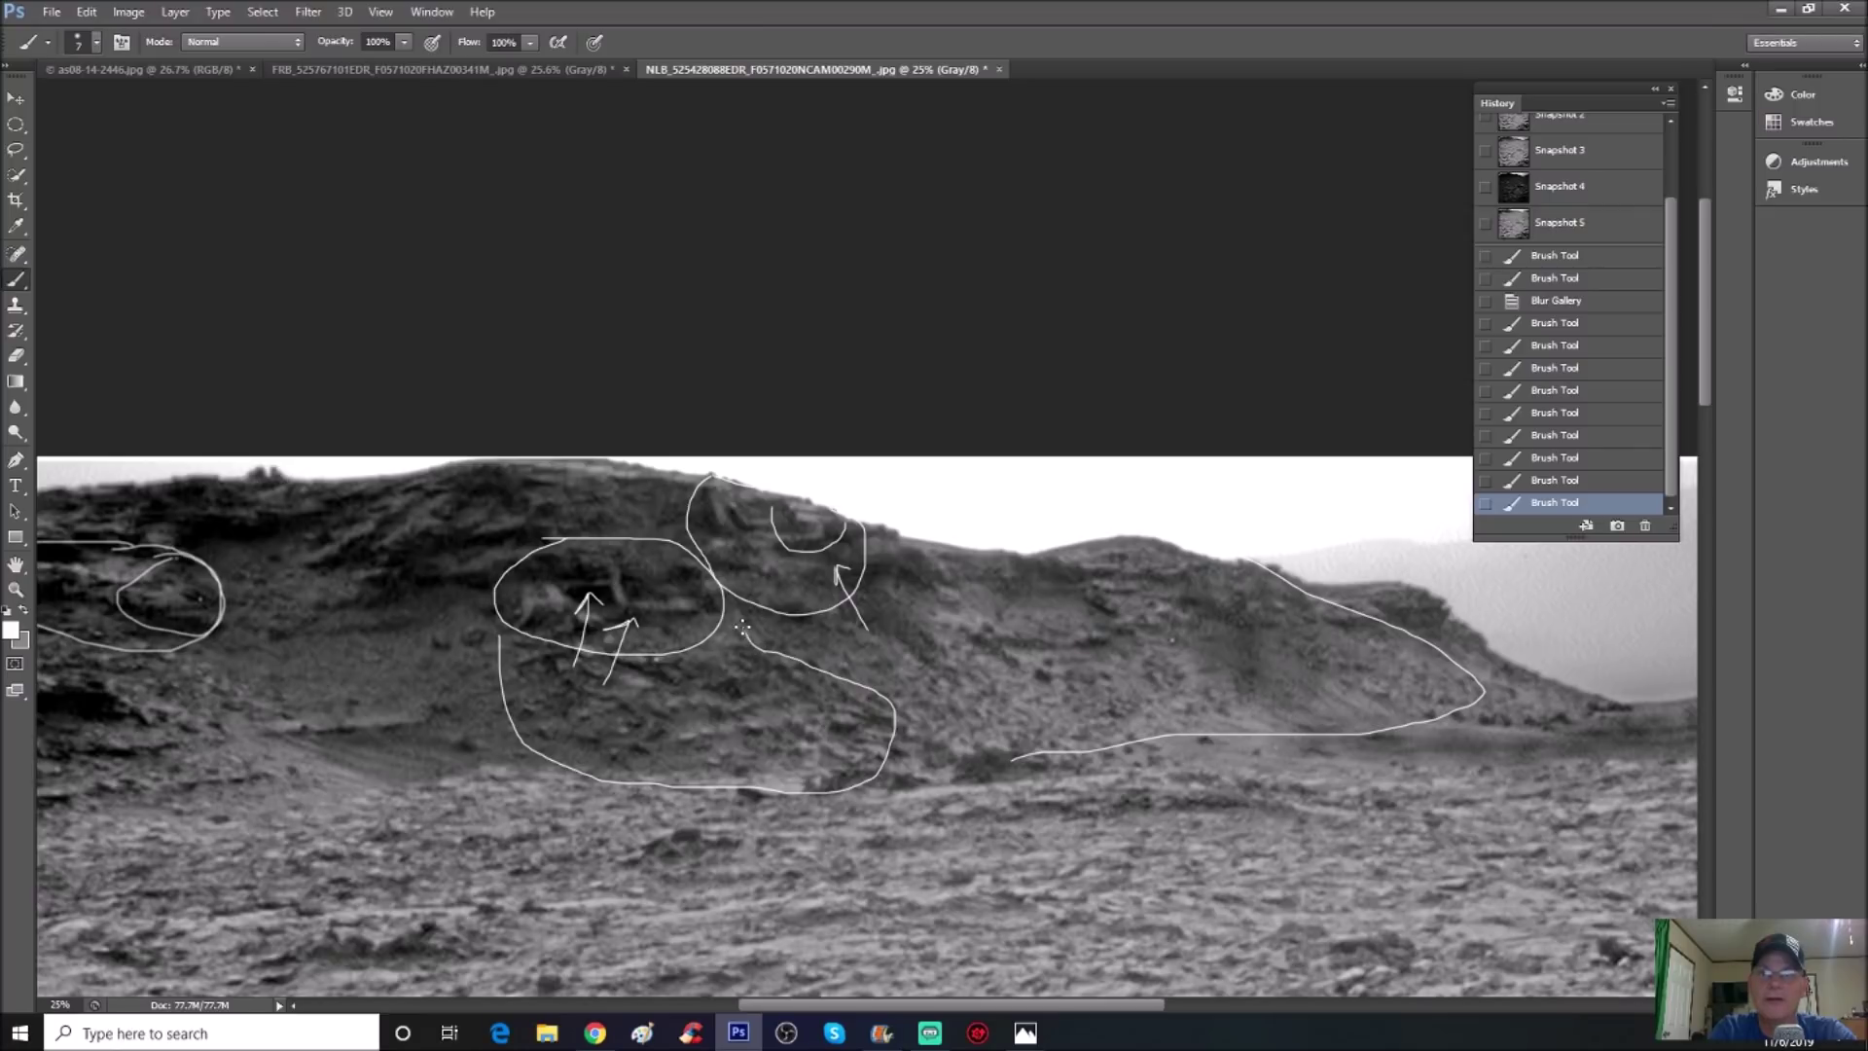
mouse_move(920, 550)
left_mouse_down()
mouse_move(984, 630)
mouse_move(1033, 747)
left_mouse_up()
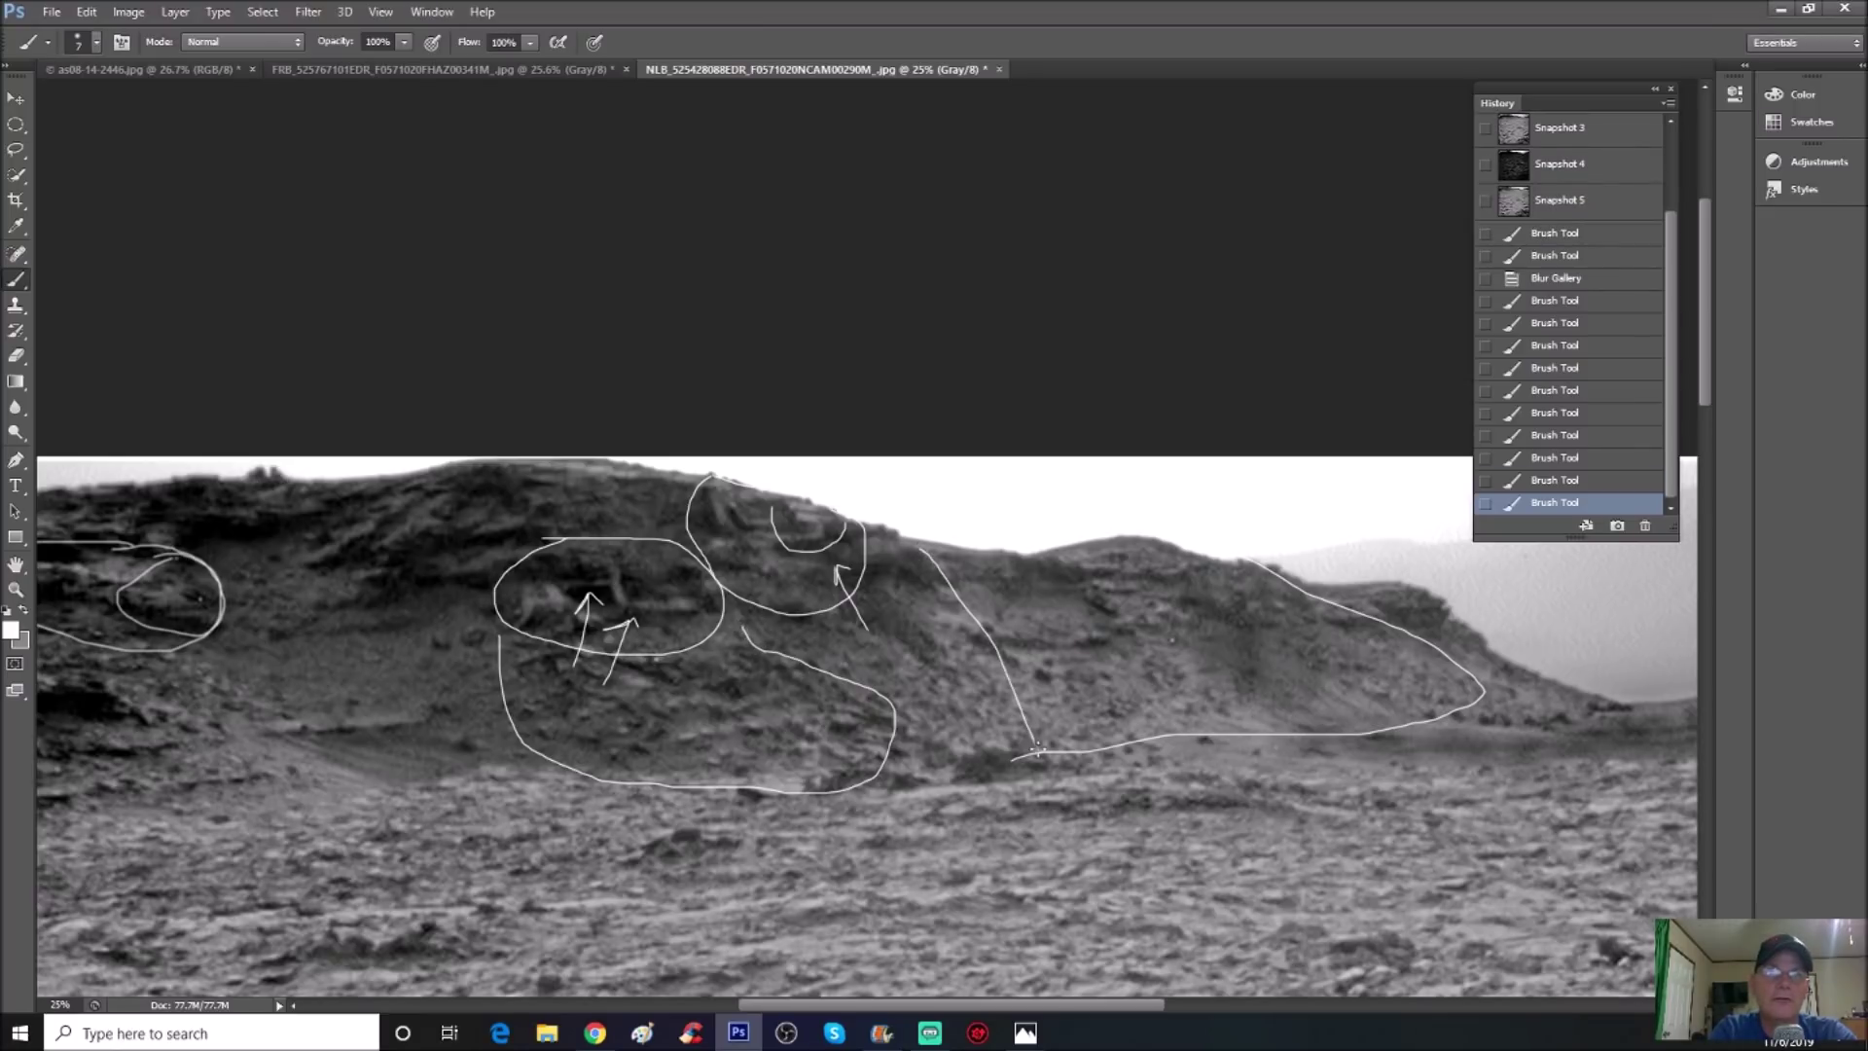
left_click_drag(1086, 555, 1172, 717)
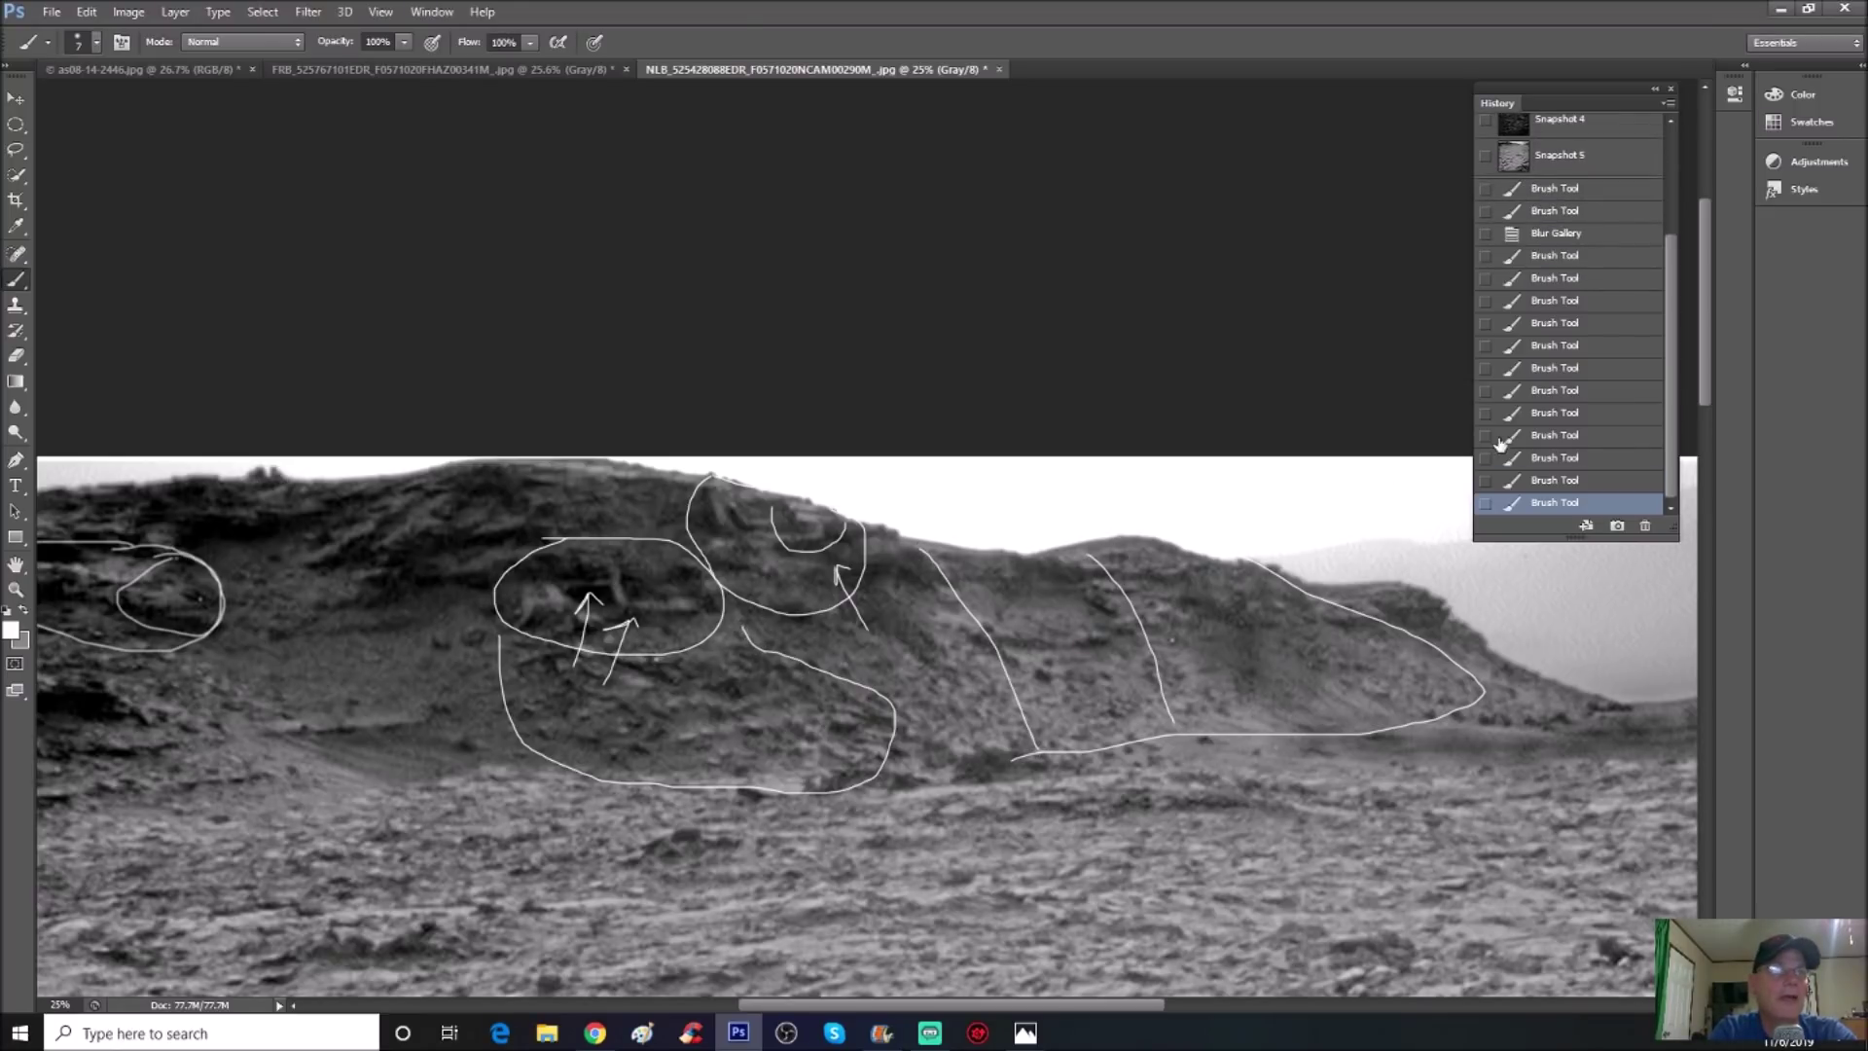
left_click(1553, 438)
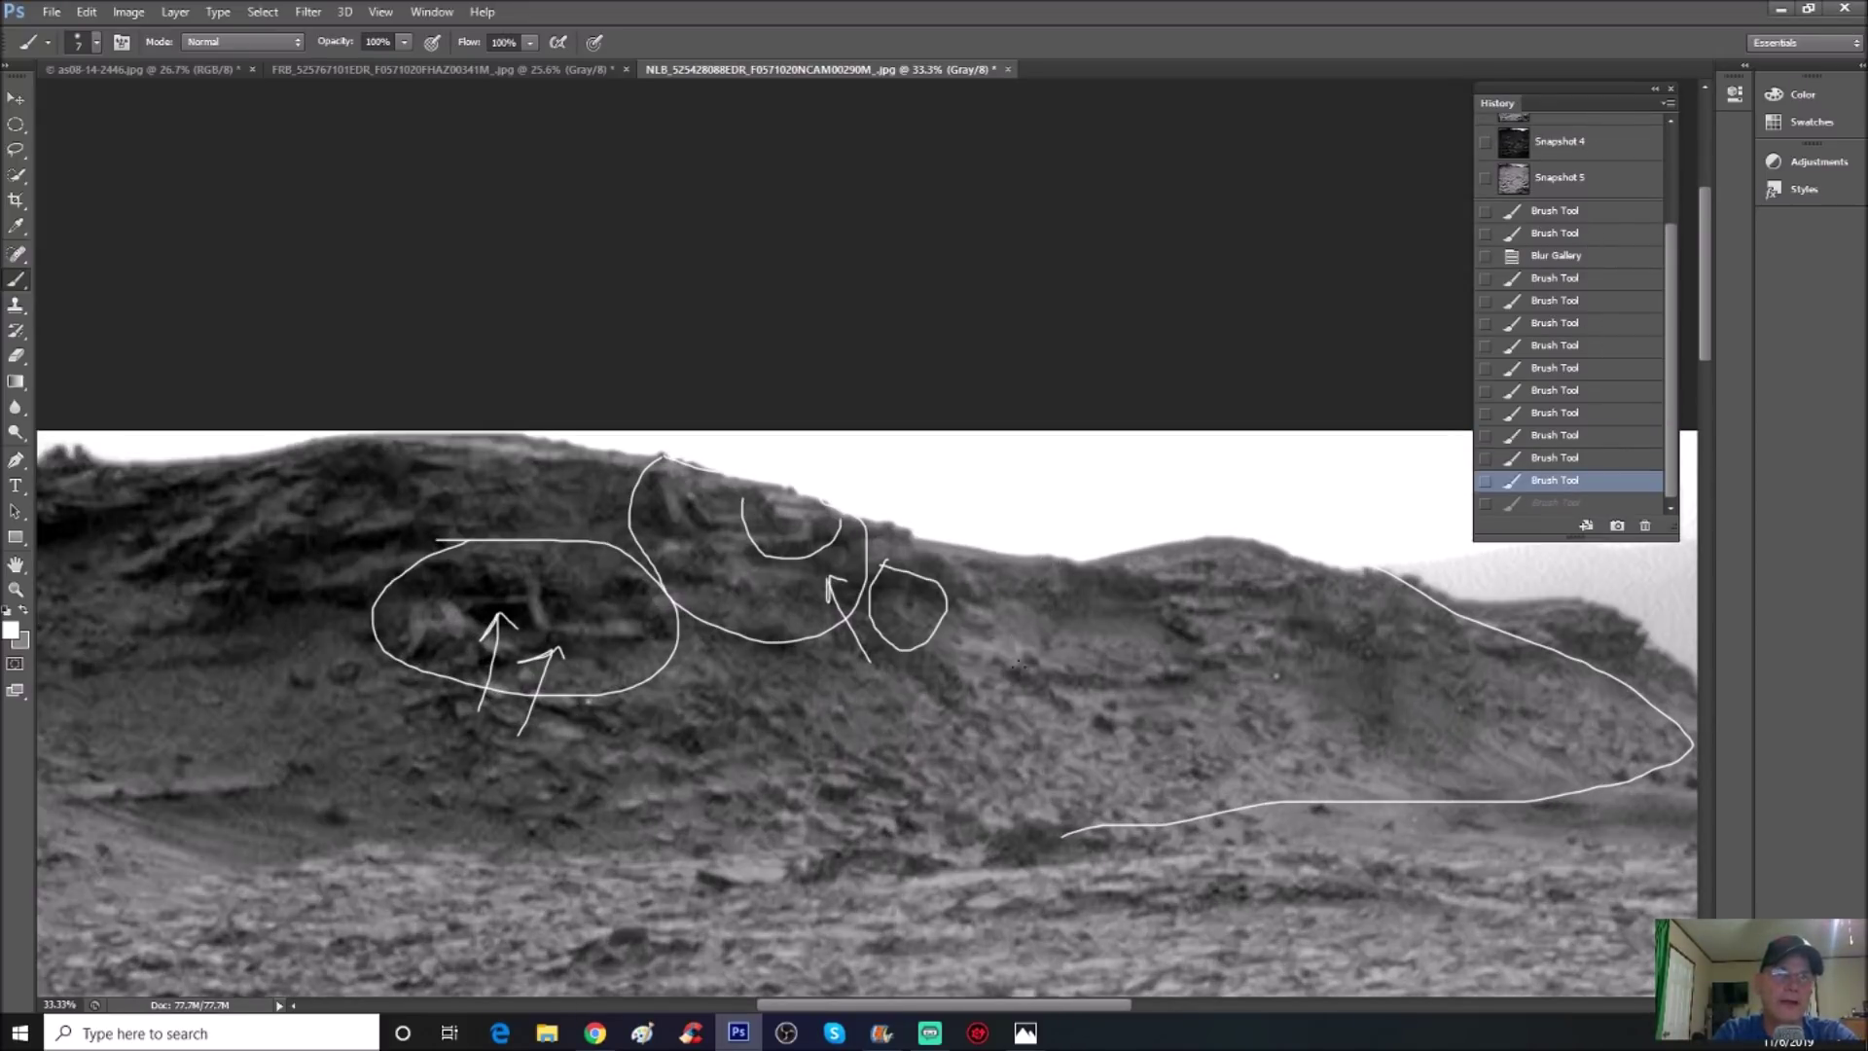
Mark the small patch beside the ridge loop with a ring and arrow, and brush a loop around the second hill's upper face
mouse_move(1018, 662)
left_mouse_down()
mouse_move(954, 631)
mouse_move(976, 633)
left_mouse_up()
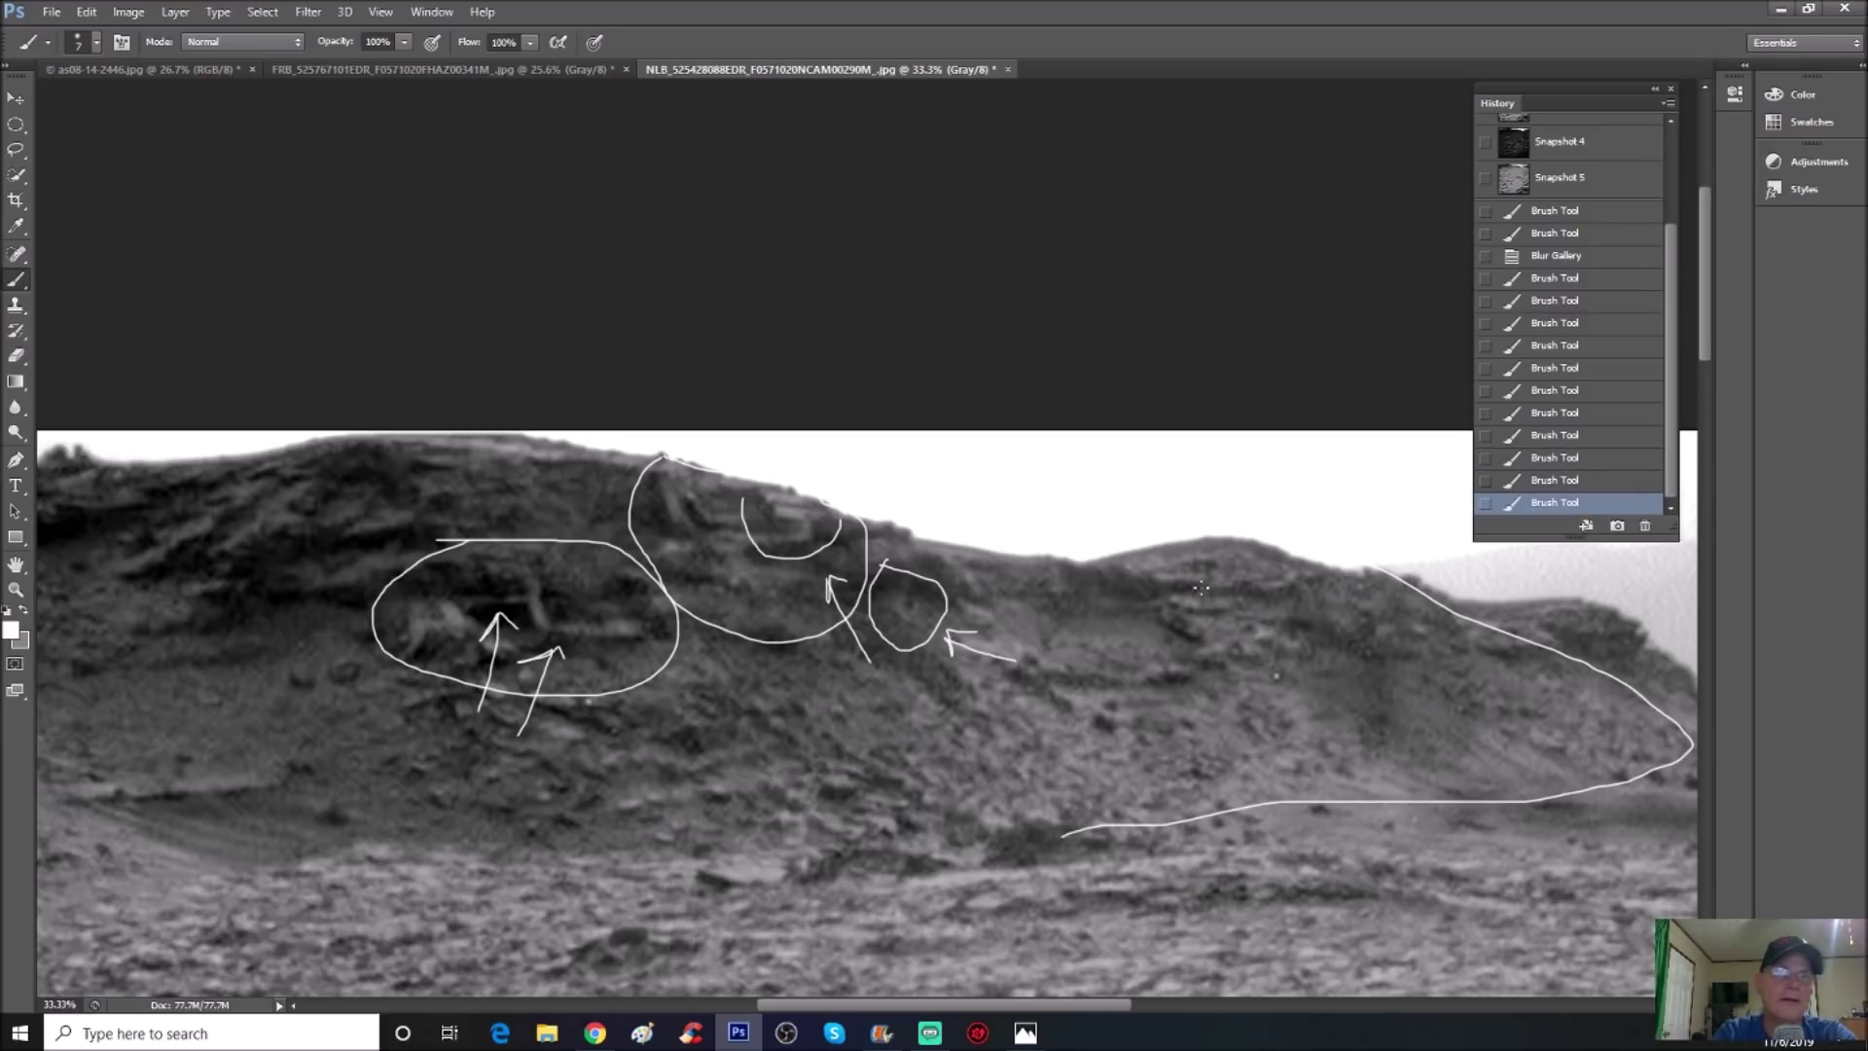
mouse_move(1080, 572)
left_mouse_down()
mouse_move(1100, 632)
mouse_move(1199, 681)
mouse_move(1331, 705)
mouse_move(1374, 591)
mouse_move(1272, 545)
mouse_move(1117, 562)
left_mouse_up()
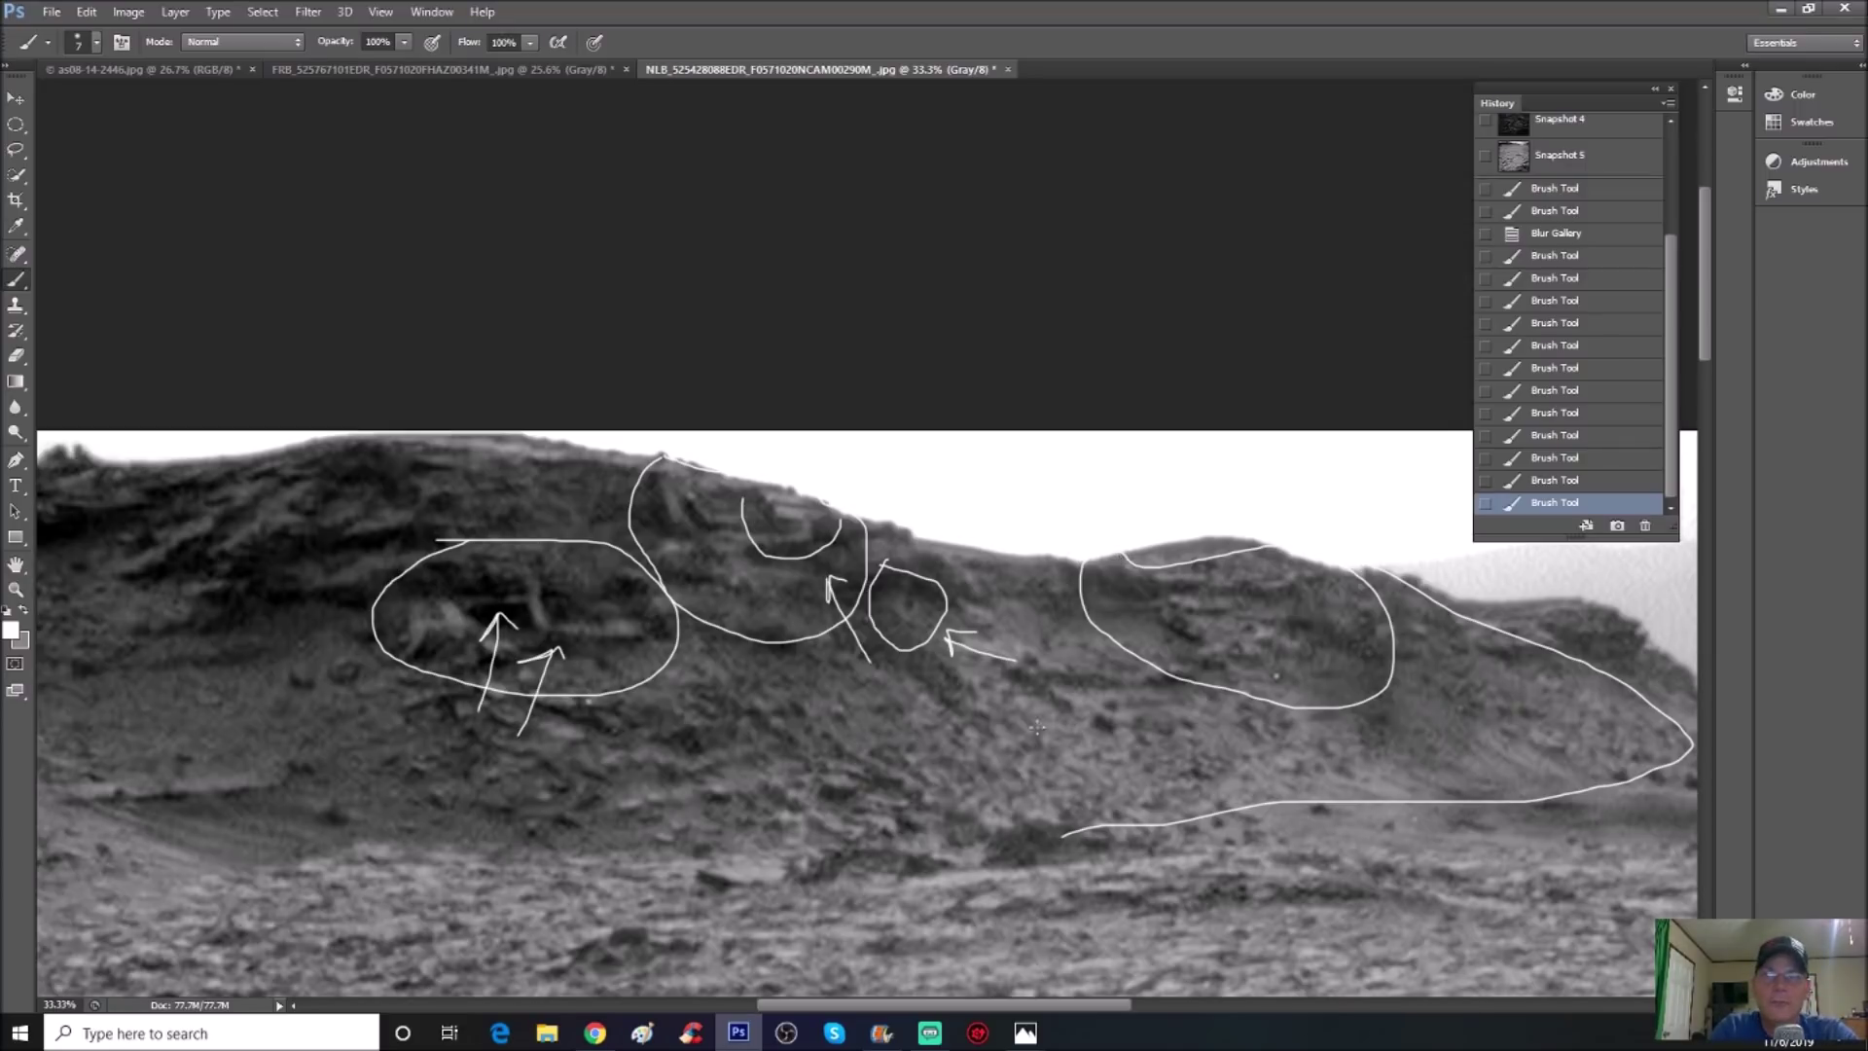
mouse_move(963, 1006)
left_mouse_down()
mouse_move(850, 1008)
mouse_move(960, 1007)
left_mouse_up()
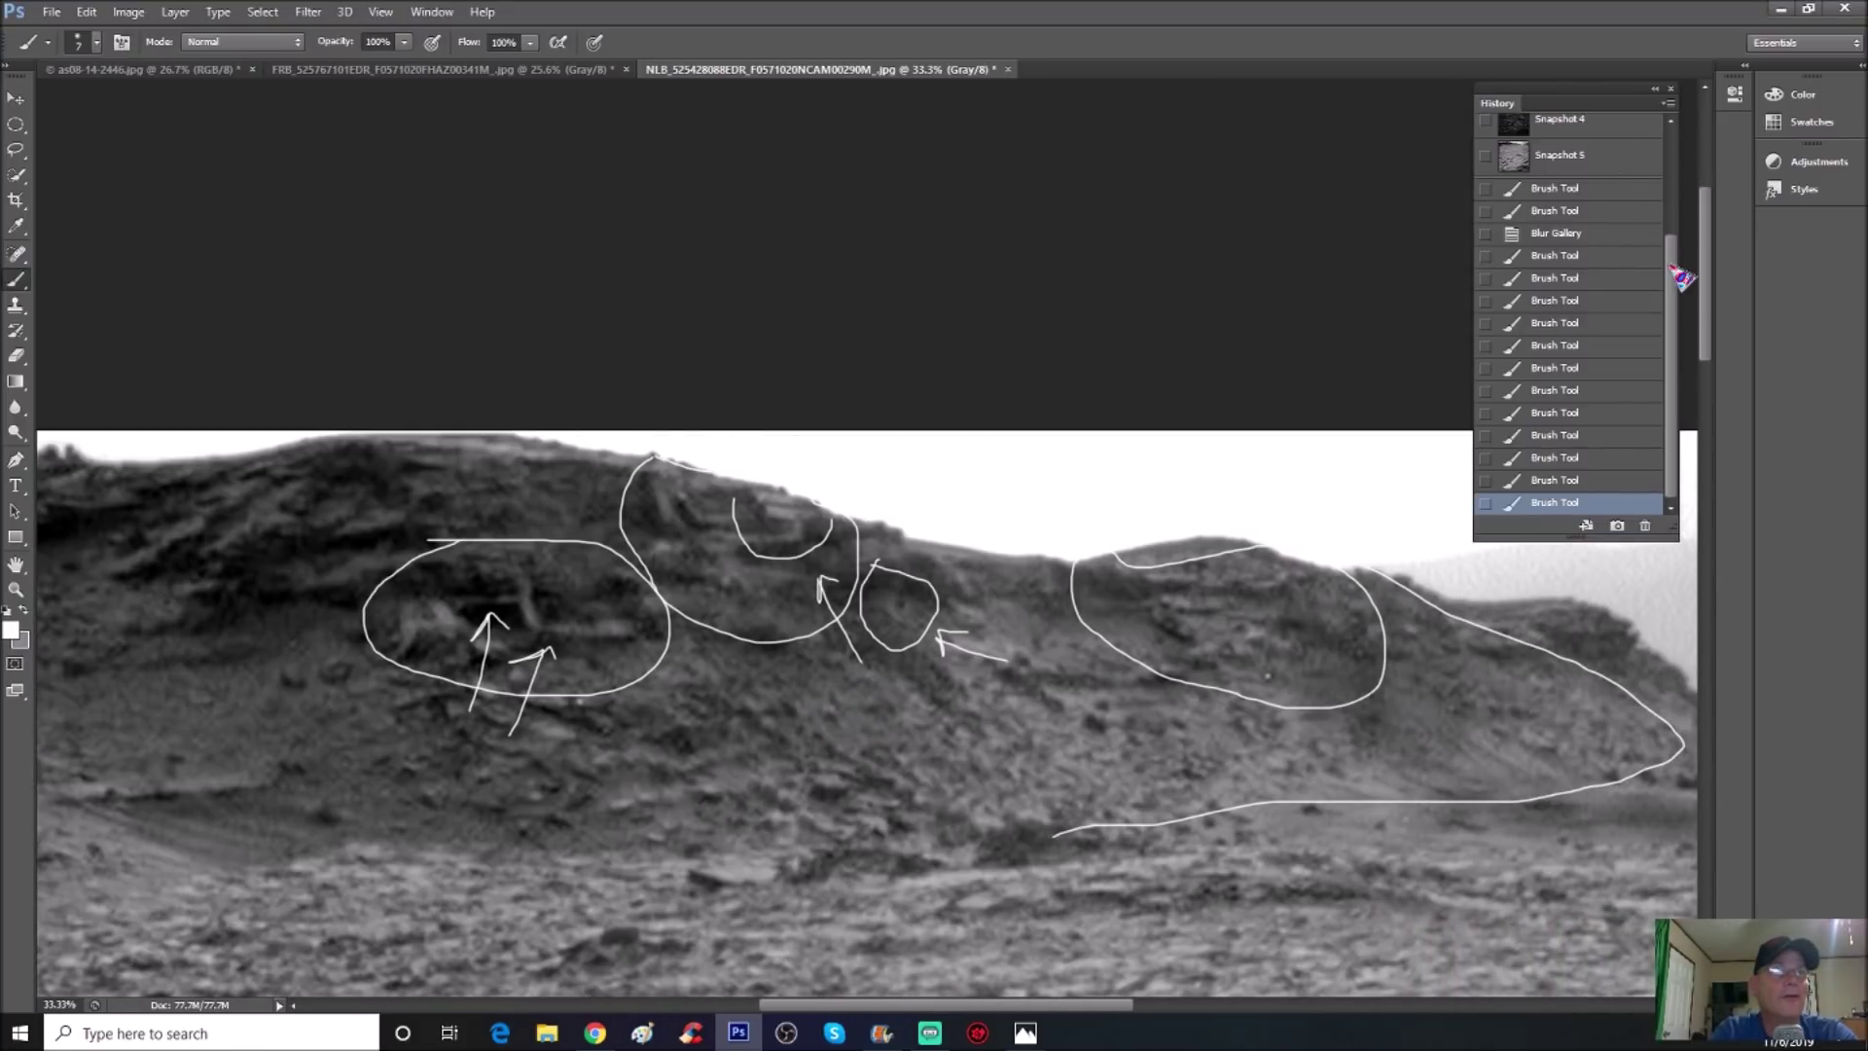
Switch to Snapshot 1 to examine the dark ridge without brush marks
left_click_drag(1681, 278, 1688, 158)
left_click(1634, 166)
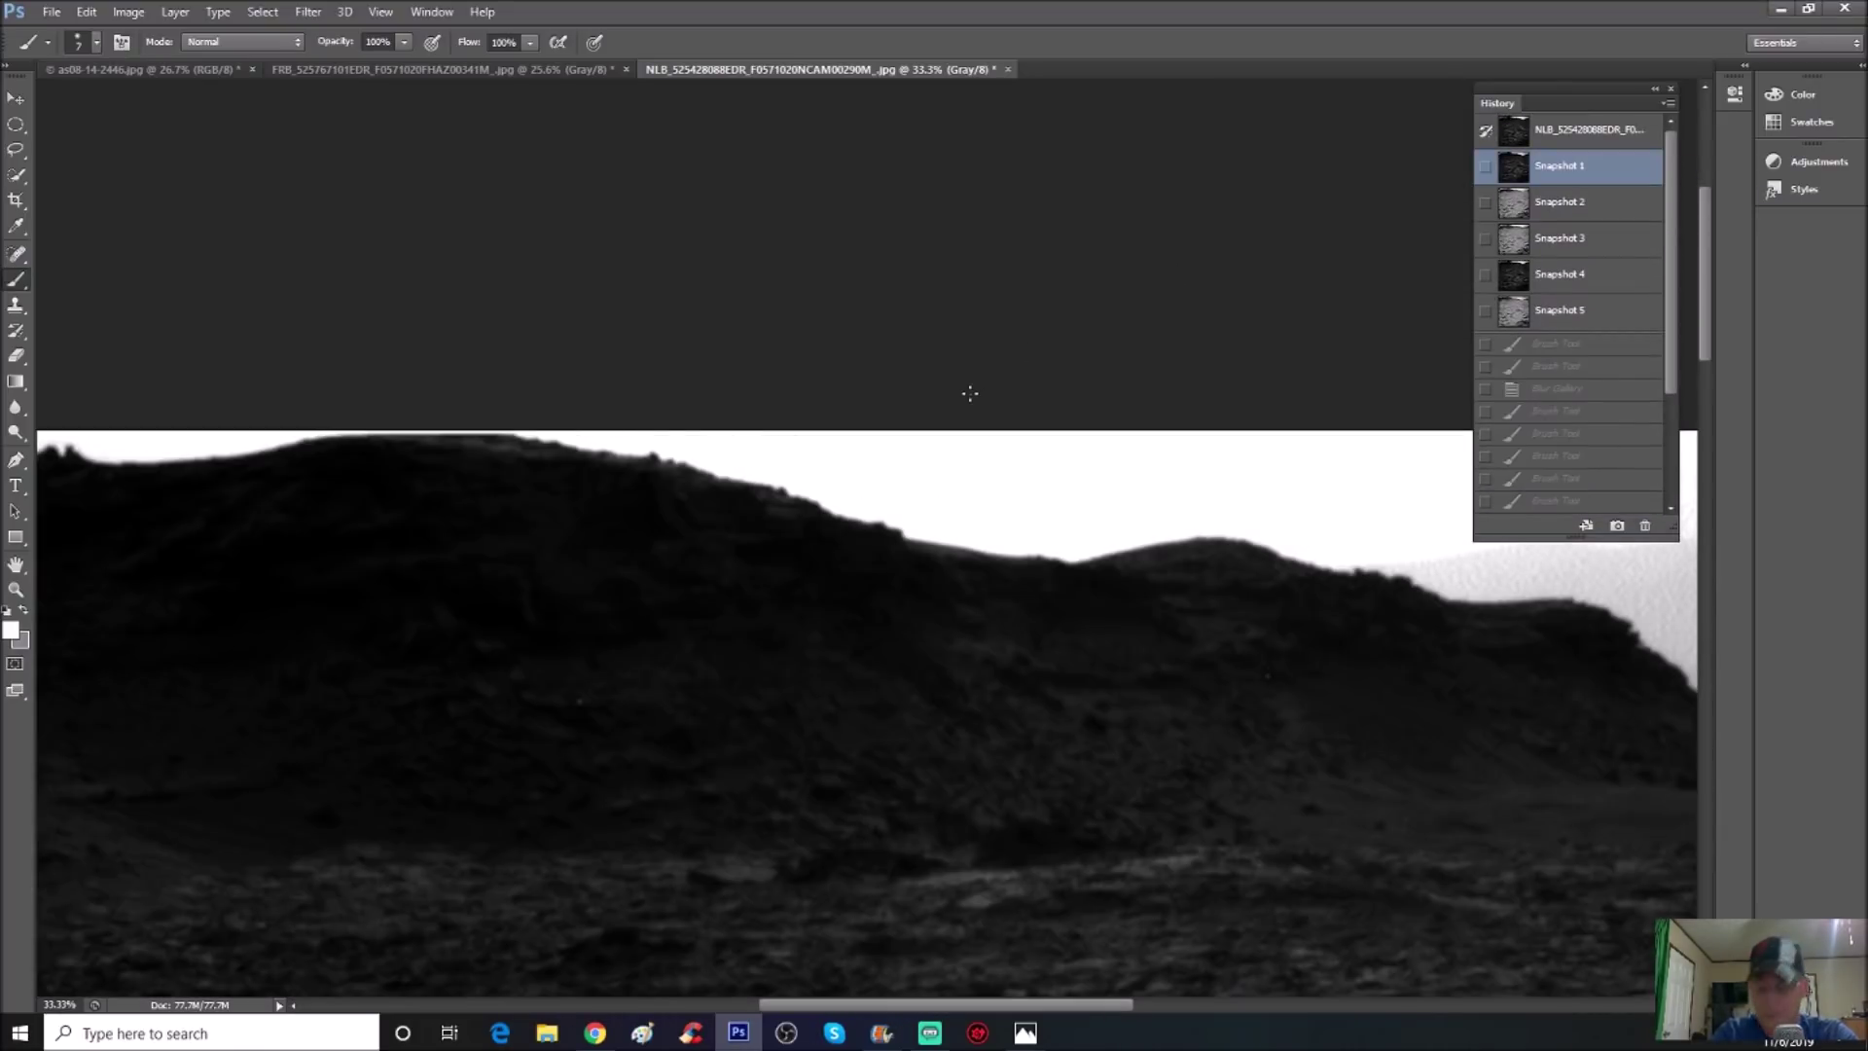
key("ctrl+plus")
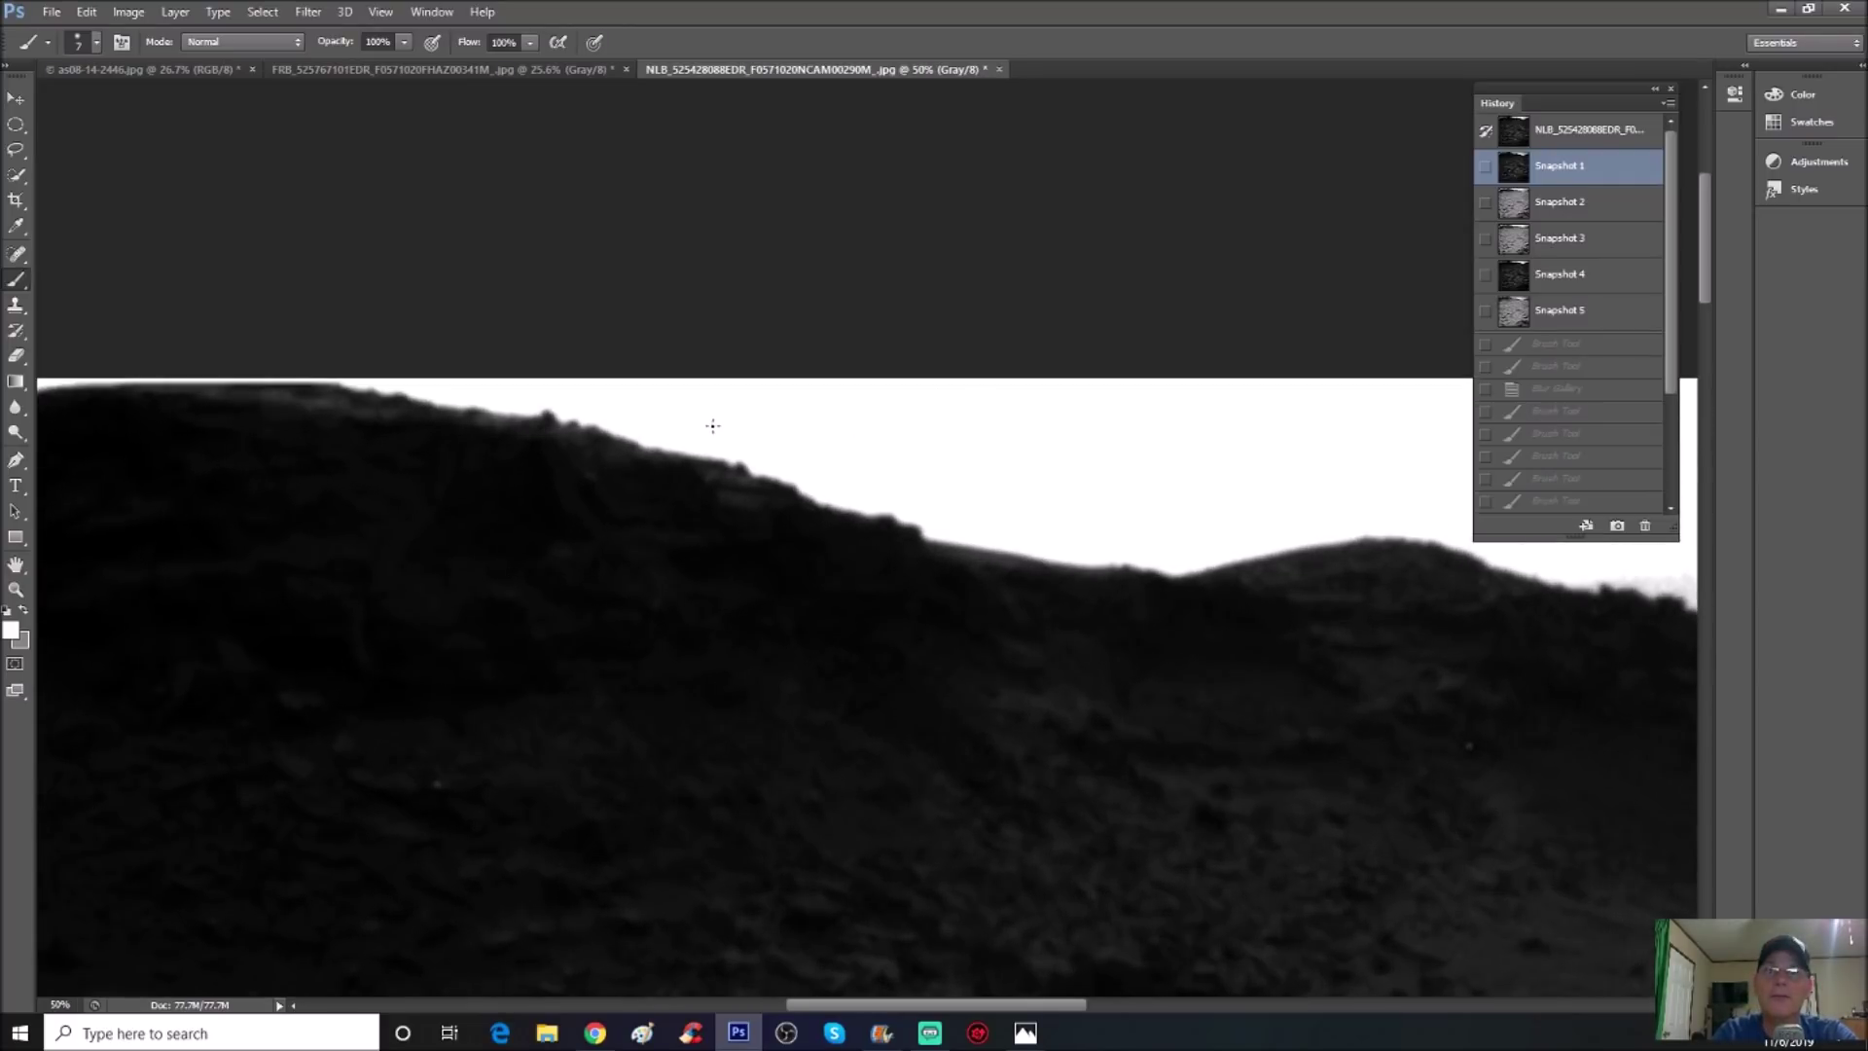
Draw a white loop around the upper ridge slope below the crest, with two arrows inside pointing up at the light blocks
mouse_move(603, 426)
left_mouse_down()
mouse_move(538, 566)
mouse_move(754, 598)
mouse_move(805, 494)
left_mouse_up()
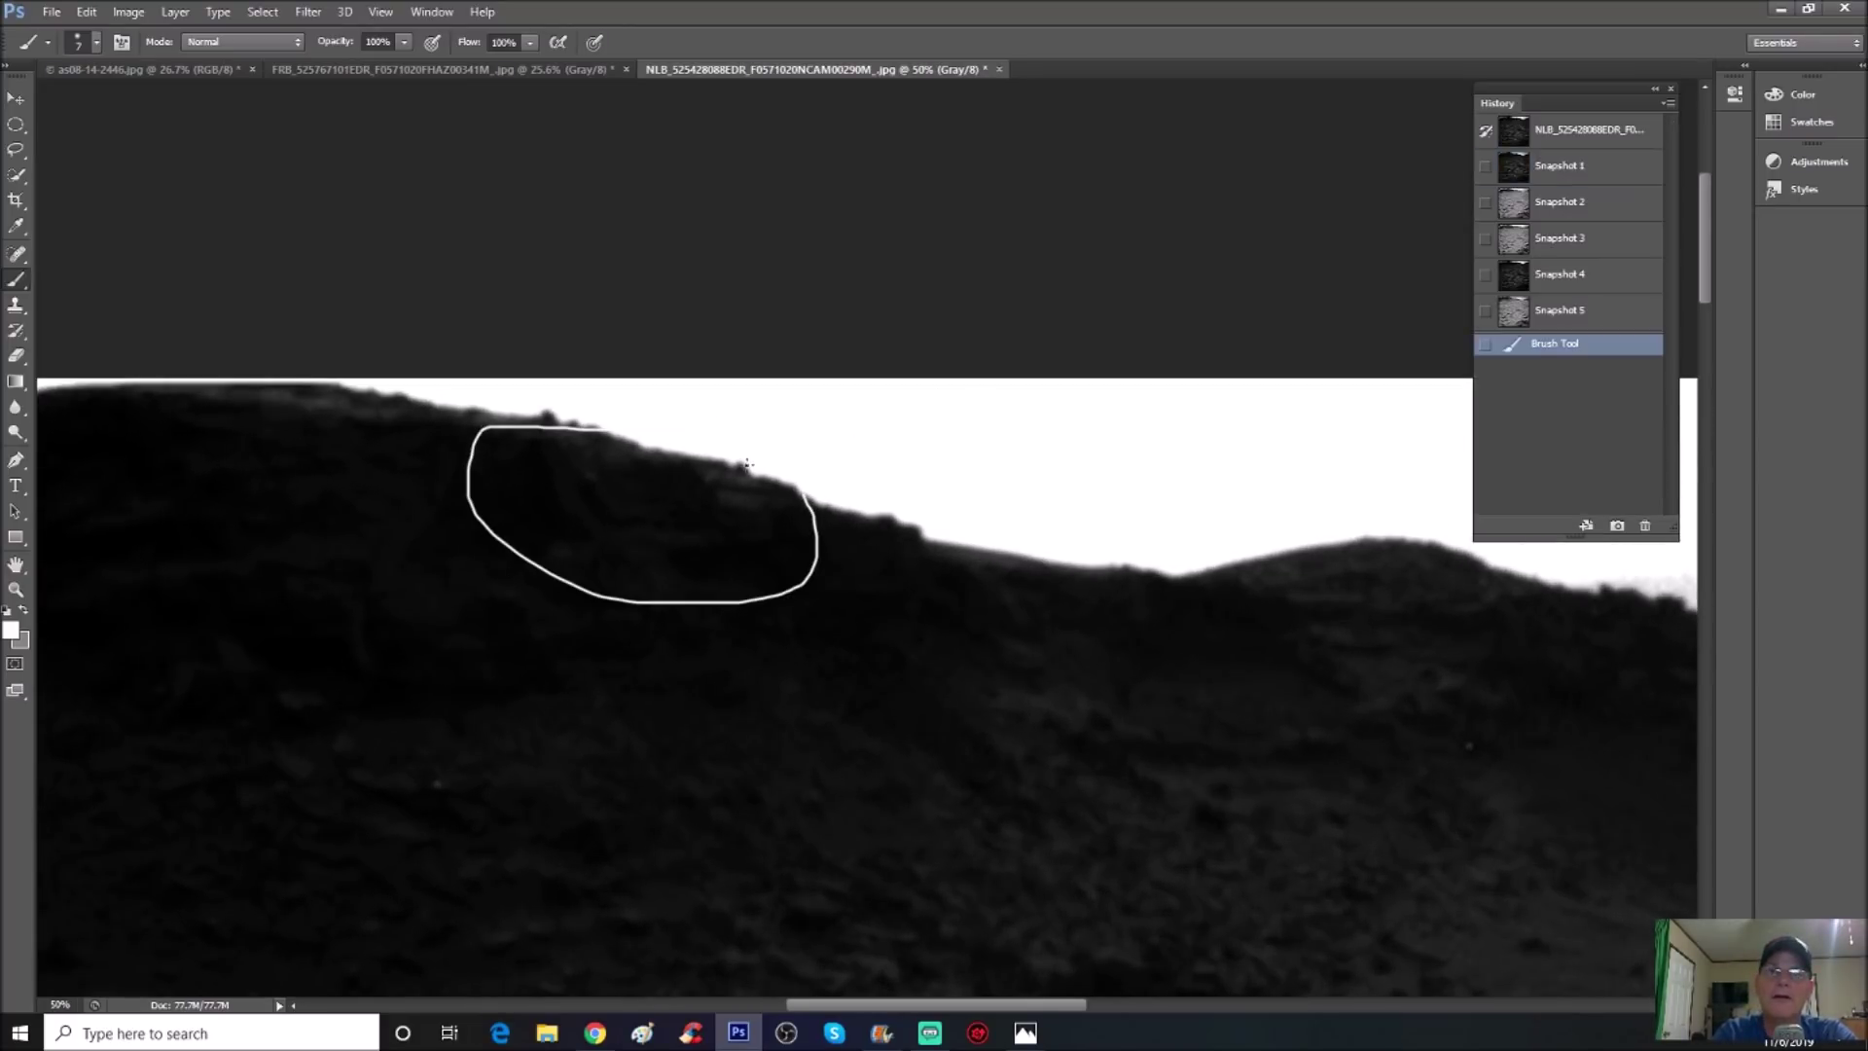
mouse_move(658, 513)
left_mouse_down()
mouse_move(671, 480)
mouse_move(690, 498)
left_mouse_up()
mouse_move(704, 563)
left_mouse_down()
mouse_move(739, 513)
mouse_move(718, 518)
mouse_move(757, 532)
left_mouse_up()
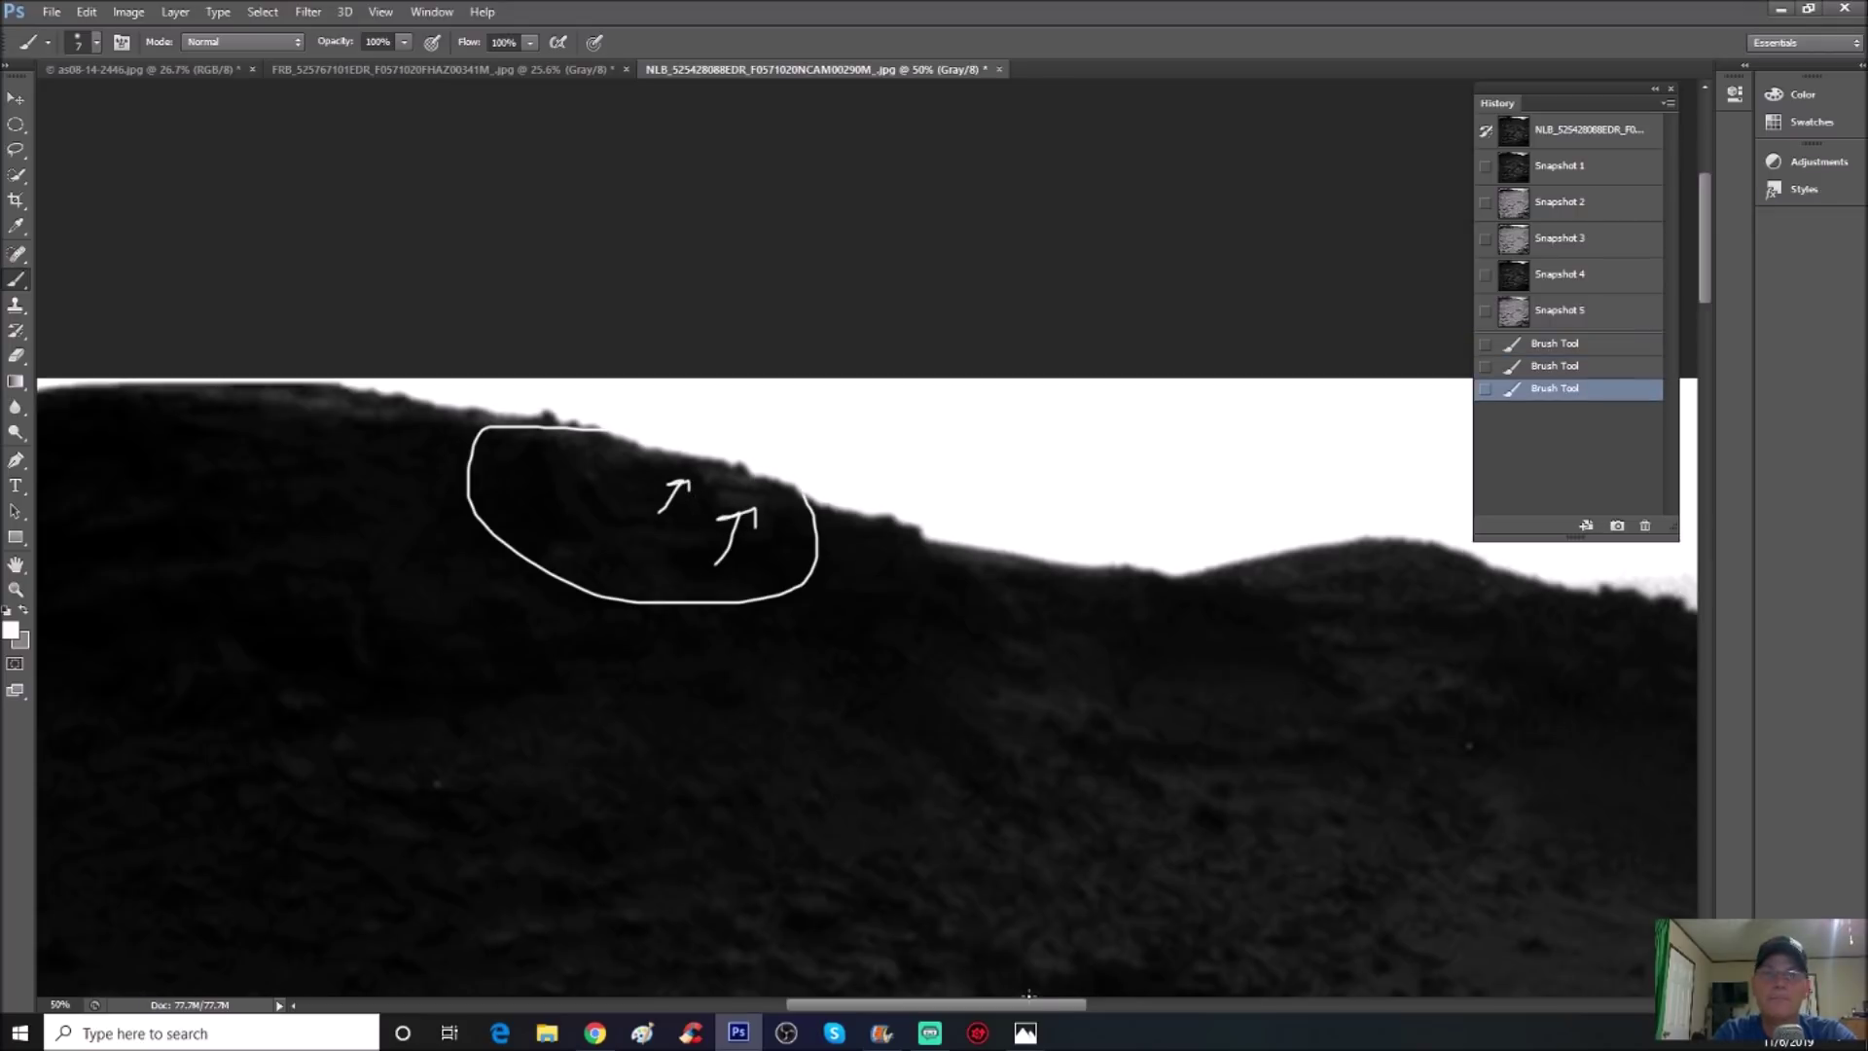
Circle the beam-like structure lower on the ridge, trace its bent outline in white, and draw a partial loop around the adjoining rock
left_click_drag(1046, 1005, 979, 1006)
mouse_move(714, 560)
left_mouse_down()
mouse_move(665, 562)
mouse_move(620, 618)
mouse_move(649, 684)
mouse_move(802, 751)
mouse_move(909, 669)
mouse_move(815, 566)
mouse_move(670, 548)
left_mouse_up()
mouse_move(644, 629)
left_mouse_down()
mouse_move(715, 633)
mouse_move(711, 615)
mouse_move(783, 664)
mouse_move(874, 662)
mouse_move(888, 682)
mouse_move(741, 682)
mouse_move(715, 637)
left_mouse_up()
mouse_move(525, 635)
left_mouse_down()
mouse_move(506, 711)
mouse_move(590, 734)
mouse_move(624, 659)
left_mouse_up()
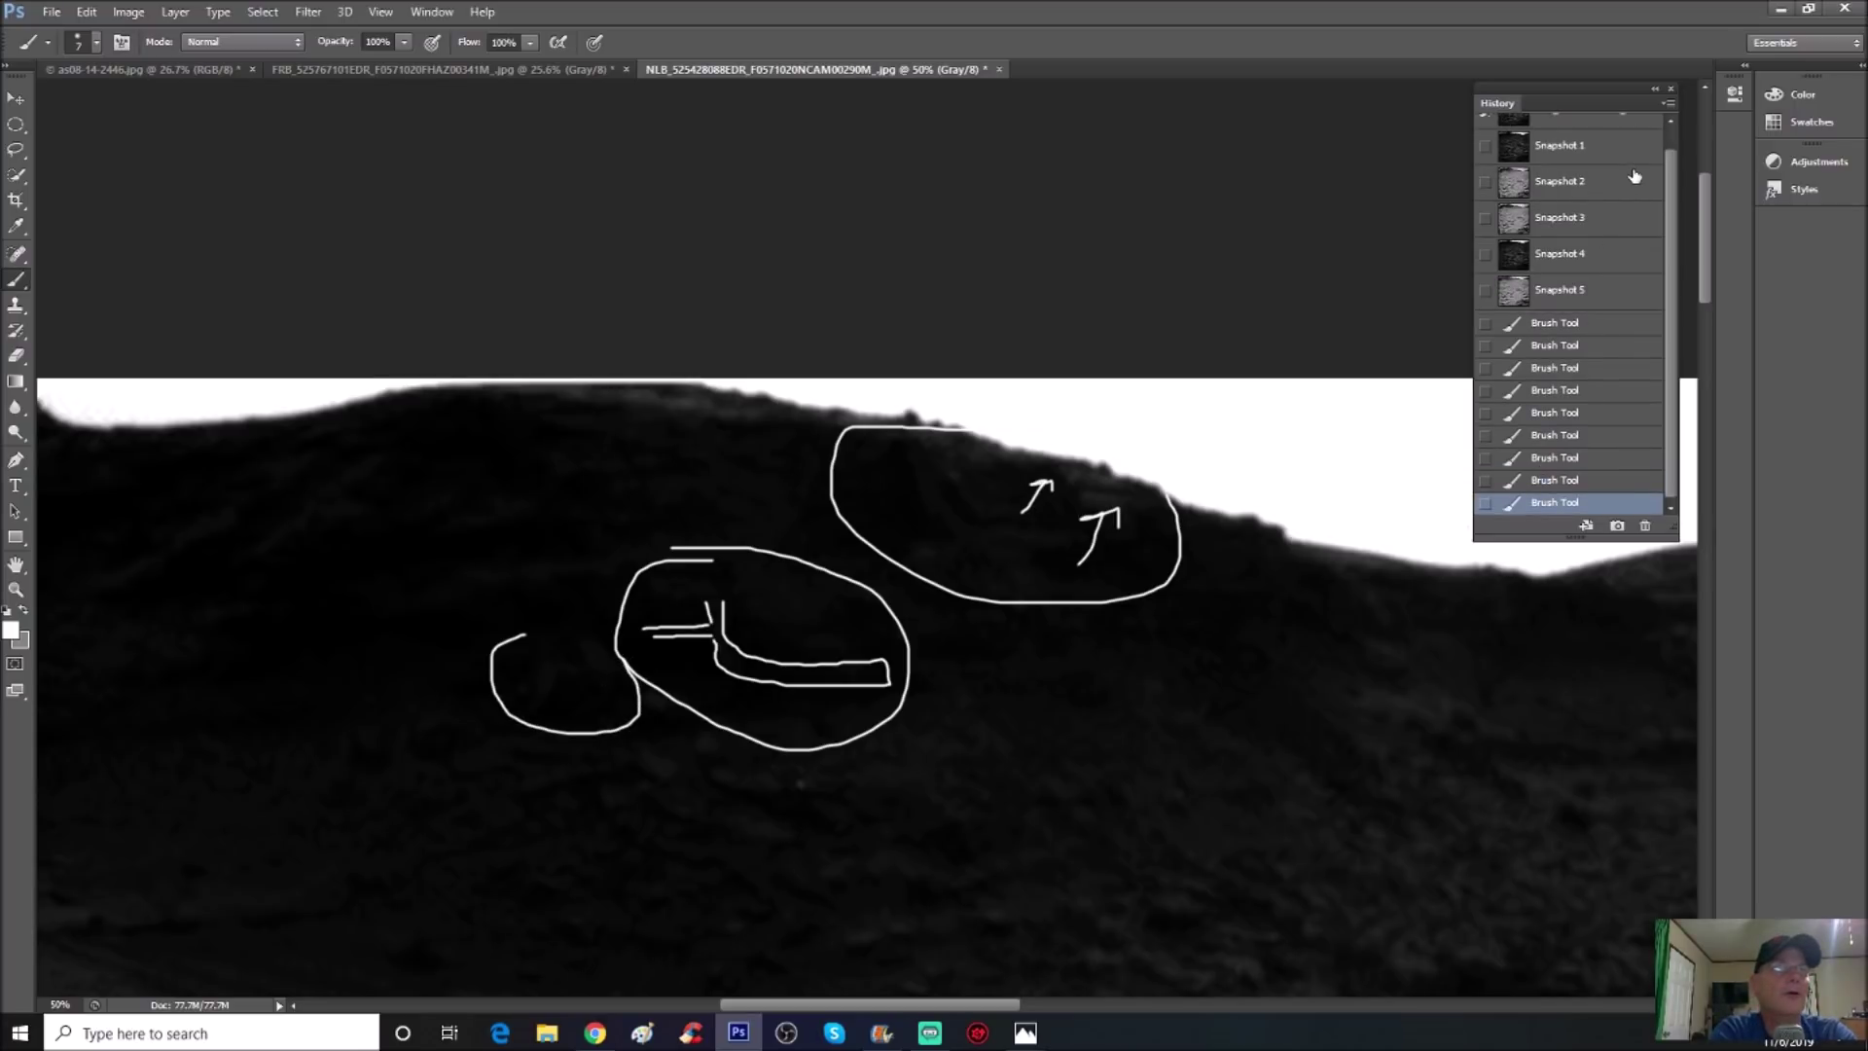
Switch to Snapshot 3, draw a large white loop around the dark band across the valley floor, and reapply the last Blur Gallery filter
left_click(1621, 218)
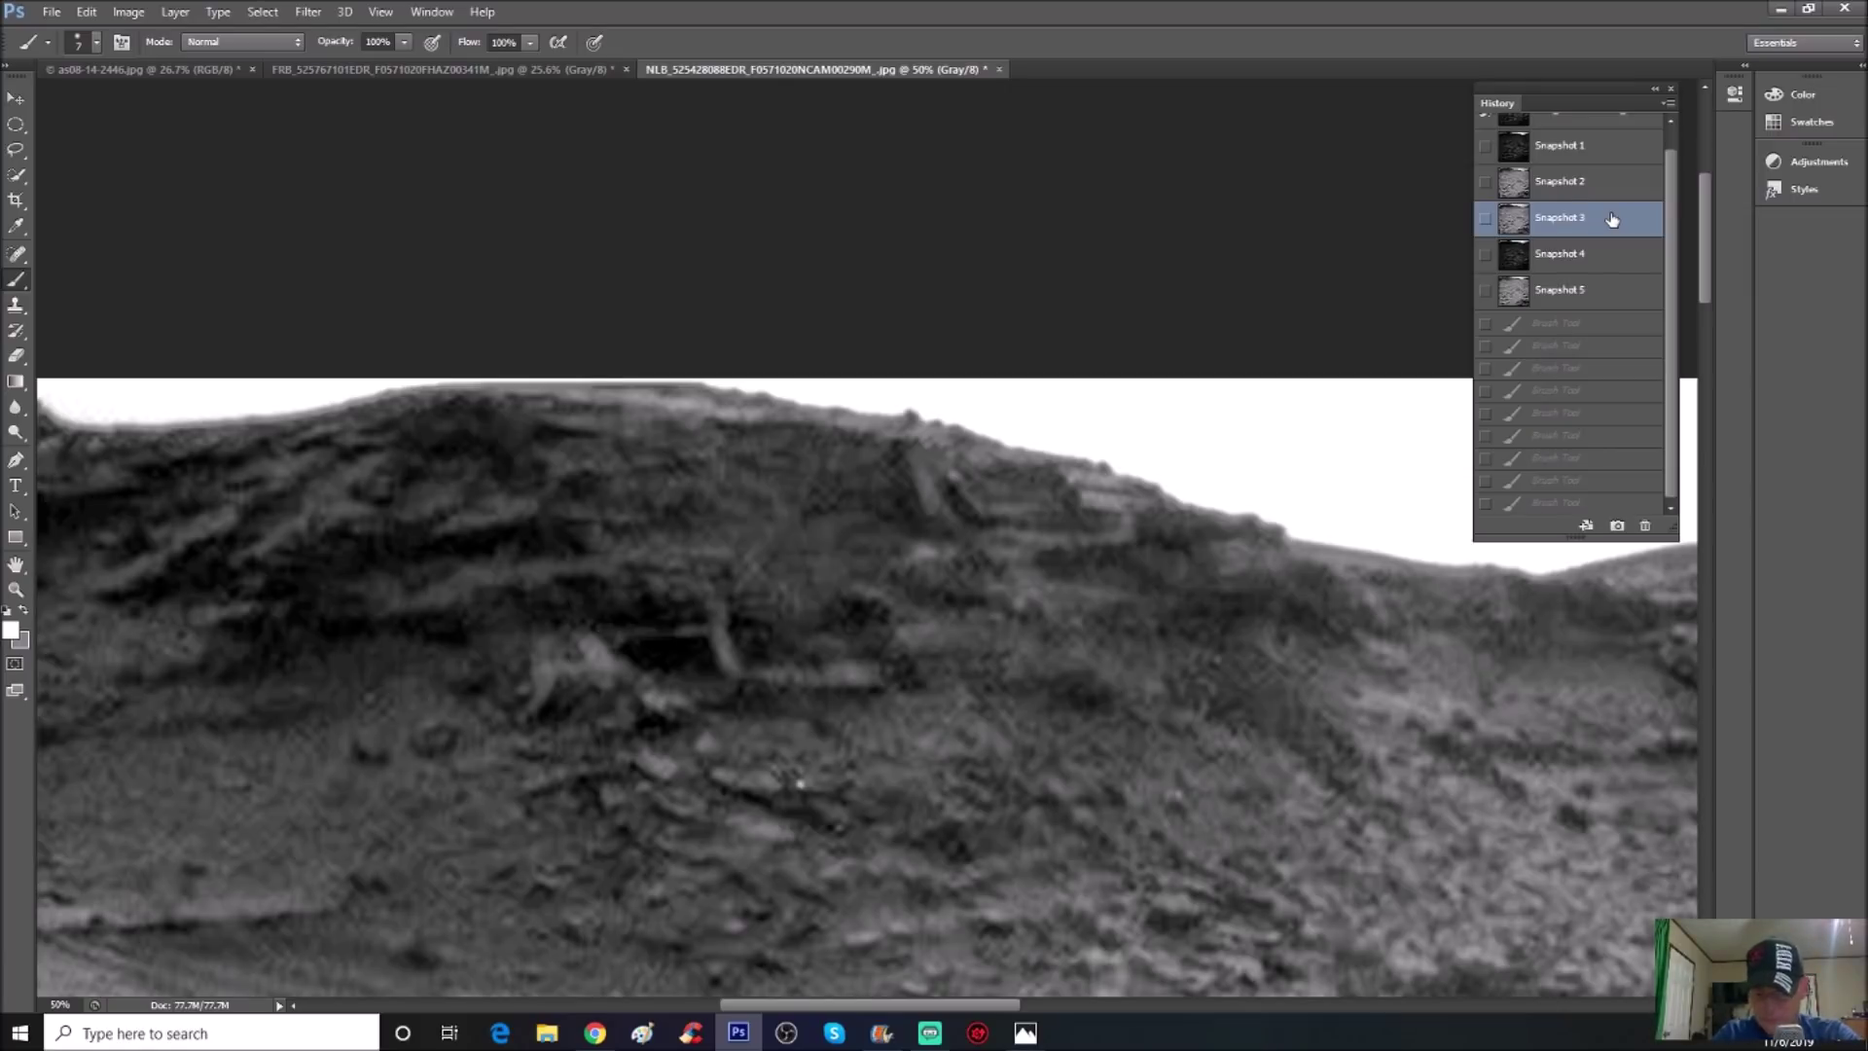
key("ctrl+minus")
key("ctrl+minus")
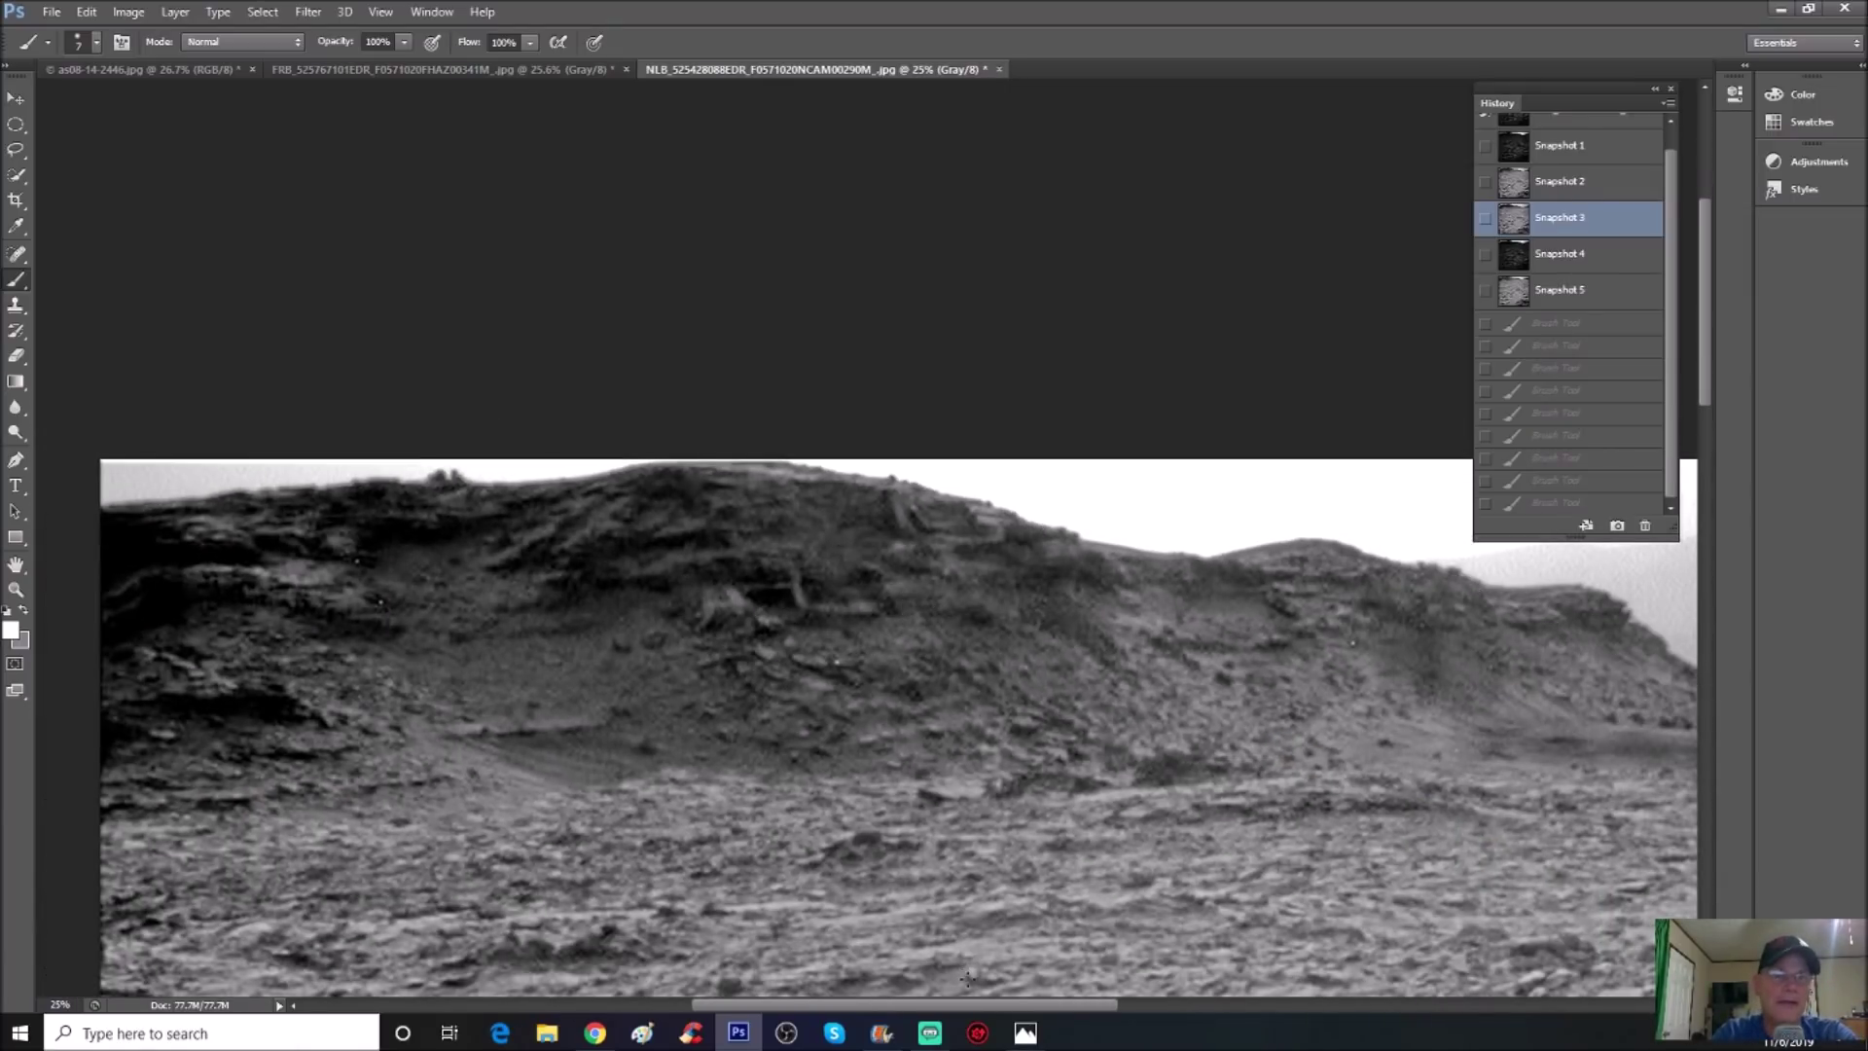
left_click_drag(972, 1005, 1233, 1013)
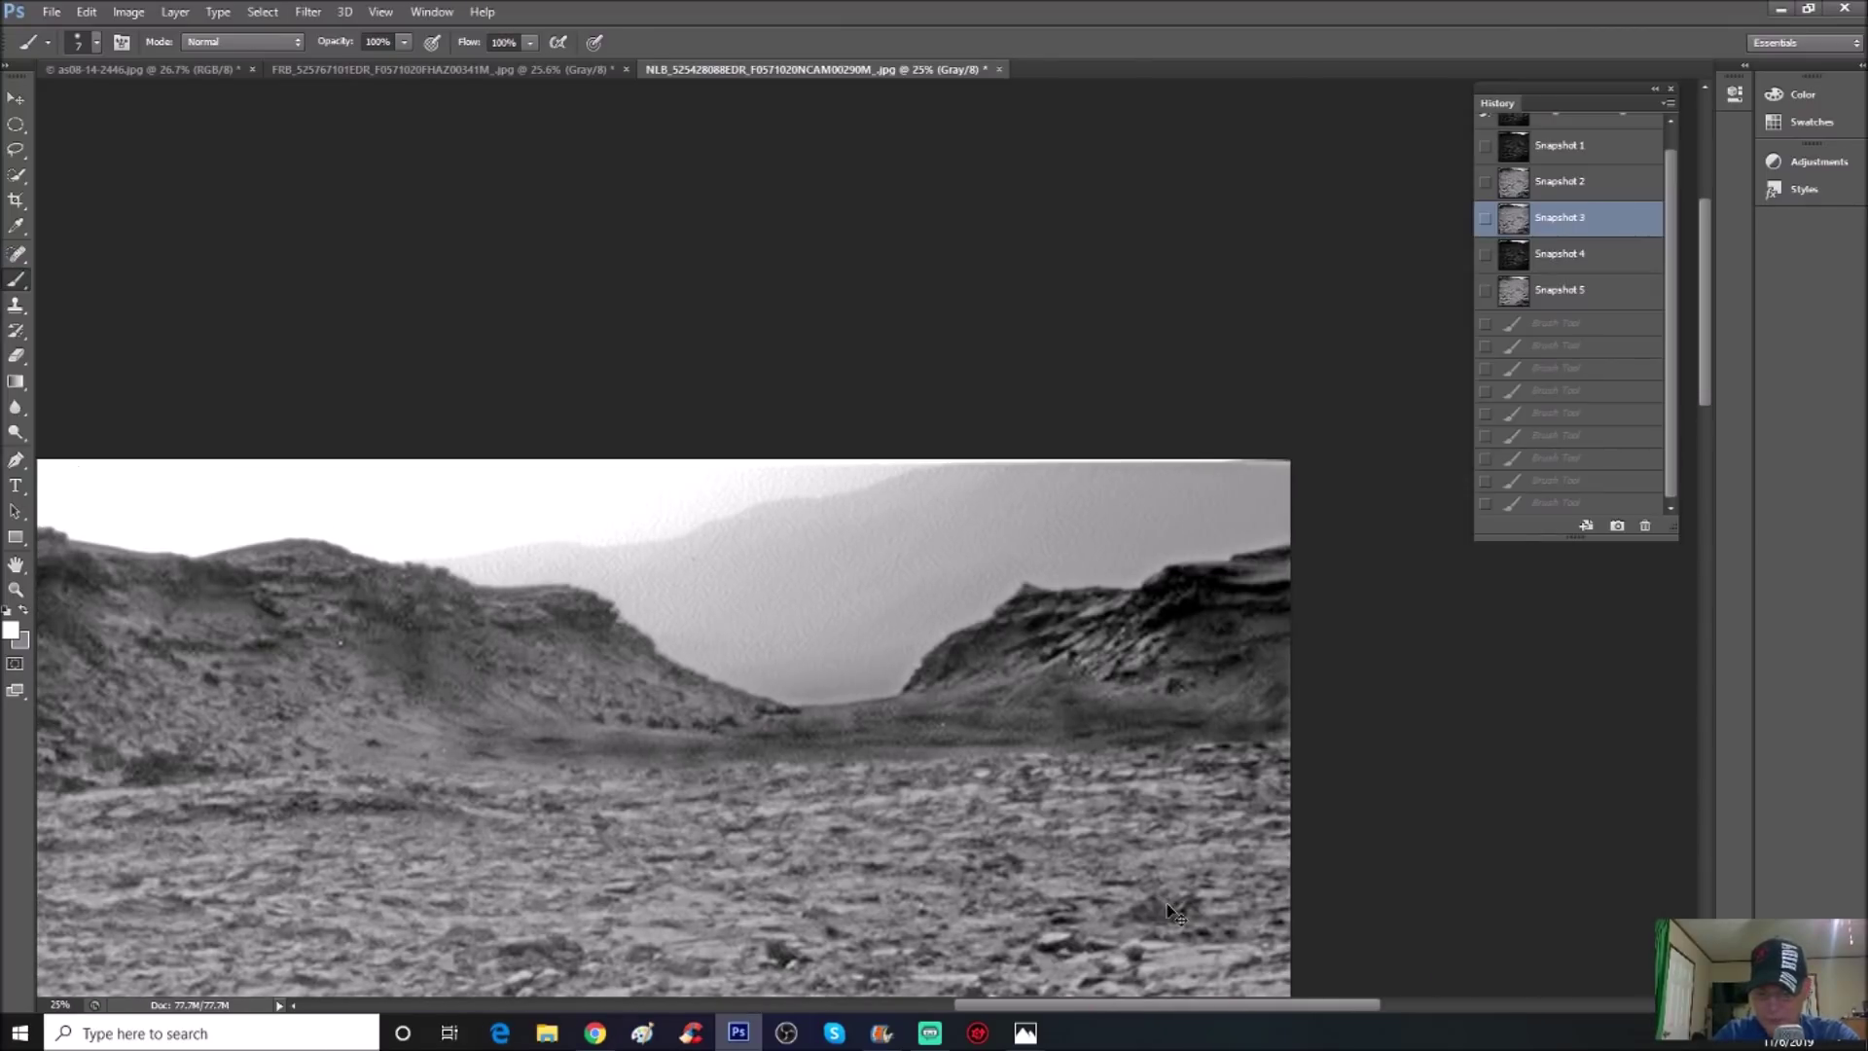
key("ctrl+plus")
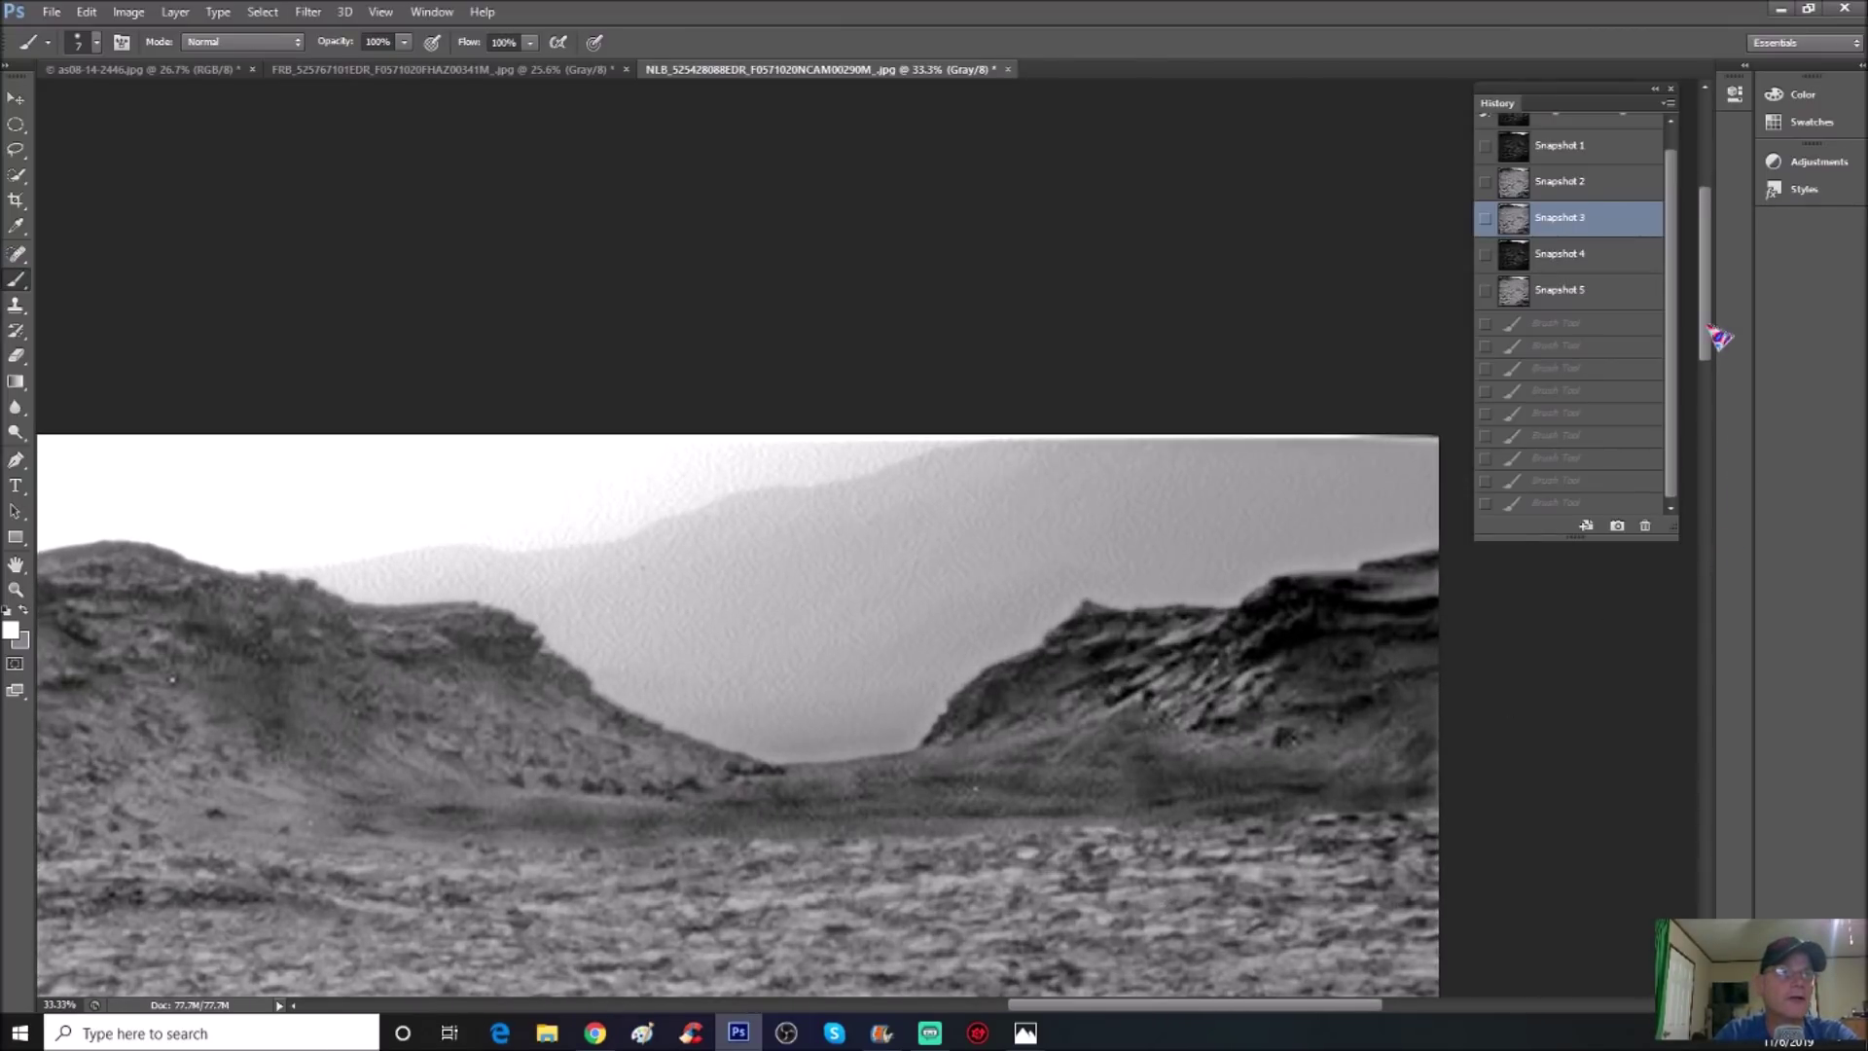
left_click_drag(1710, 331, 1710, 380)
mouse_move(418, 494)
left_mouse_down()
mouse_move(419, 692)
mouse_move(820, 718)
mouse_move(1173, 707)
mouse_move(1353, 618)
mouse_move(1343, 525)
mouse_move(1177, 478)
mouse_move(863, 468)
mouse_move(793, 490)
left_mouse_up()
key("ctrl+f")
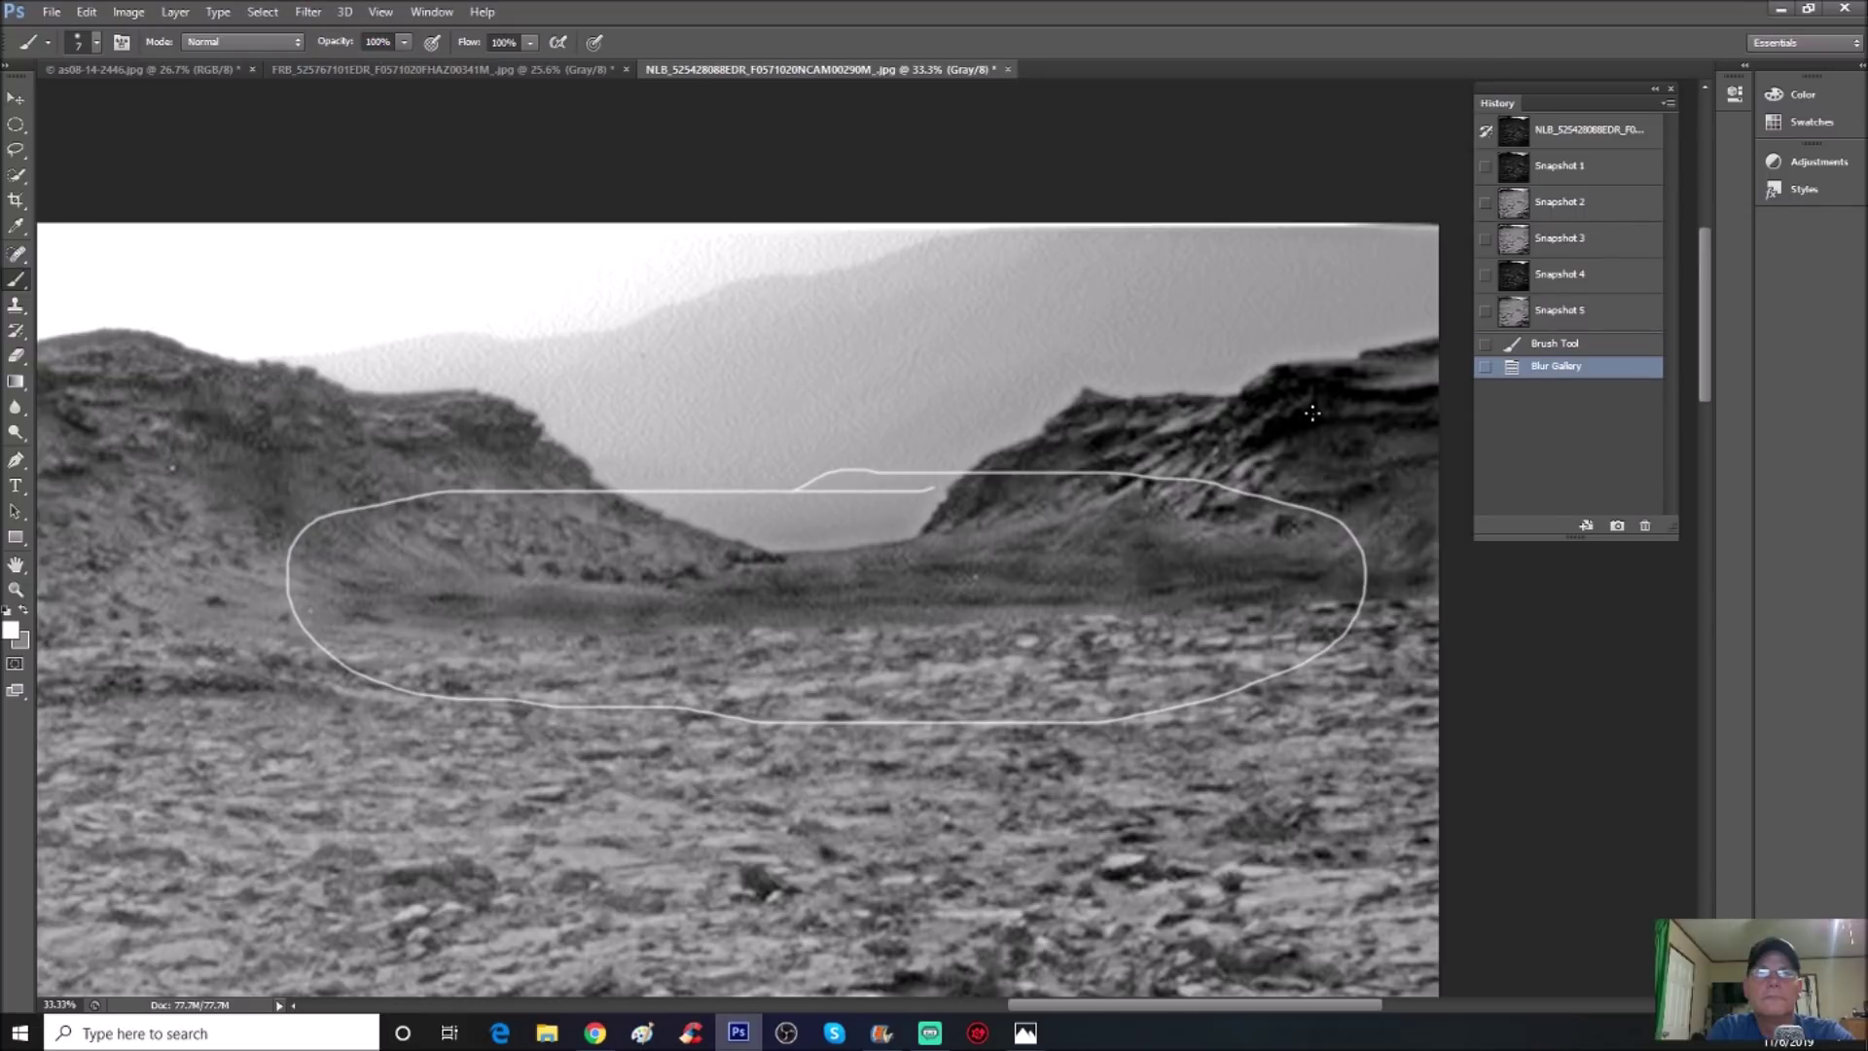
Draw four white arrows inside the valley loop, pointing up at the dark band's lower edge
left_click_drag(798, 661, 827, 619)
mouse_move(623, 674)
left_mouse_down()
mouse_move(616, 626)
mouse_move(649, 632)
left_mouse_up()
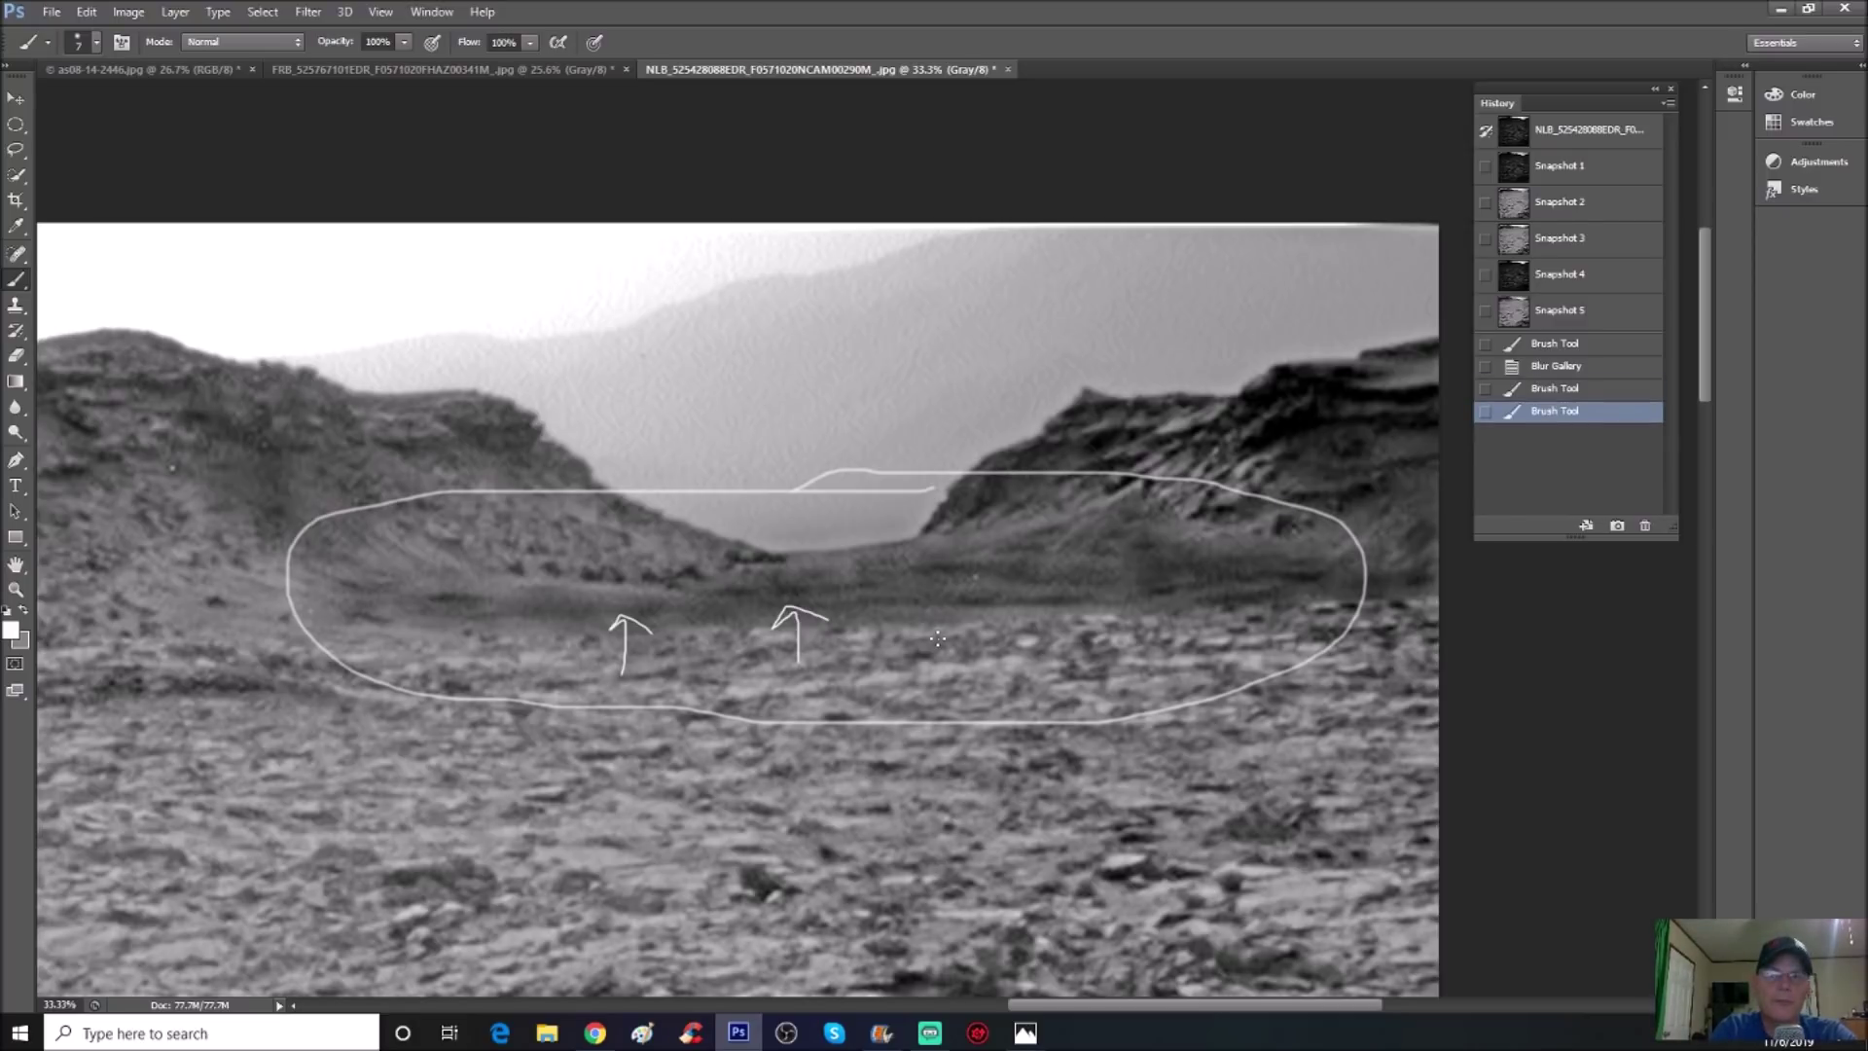
mouse_move(982, 666)
left_mouse_down()
mouse_move(995, 604)
mouse_move(972, 611)
mouse_move(1021, 620)
left_mouse_up()
mouse_move(1235, 662)
left_mouse_down()
mouse_move(1218, 617)
mouse_move(1209, 633)
mouse_move(1252, 620)
left_mouse_up()
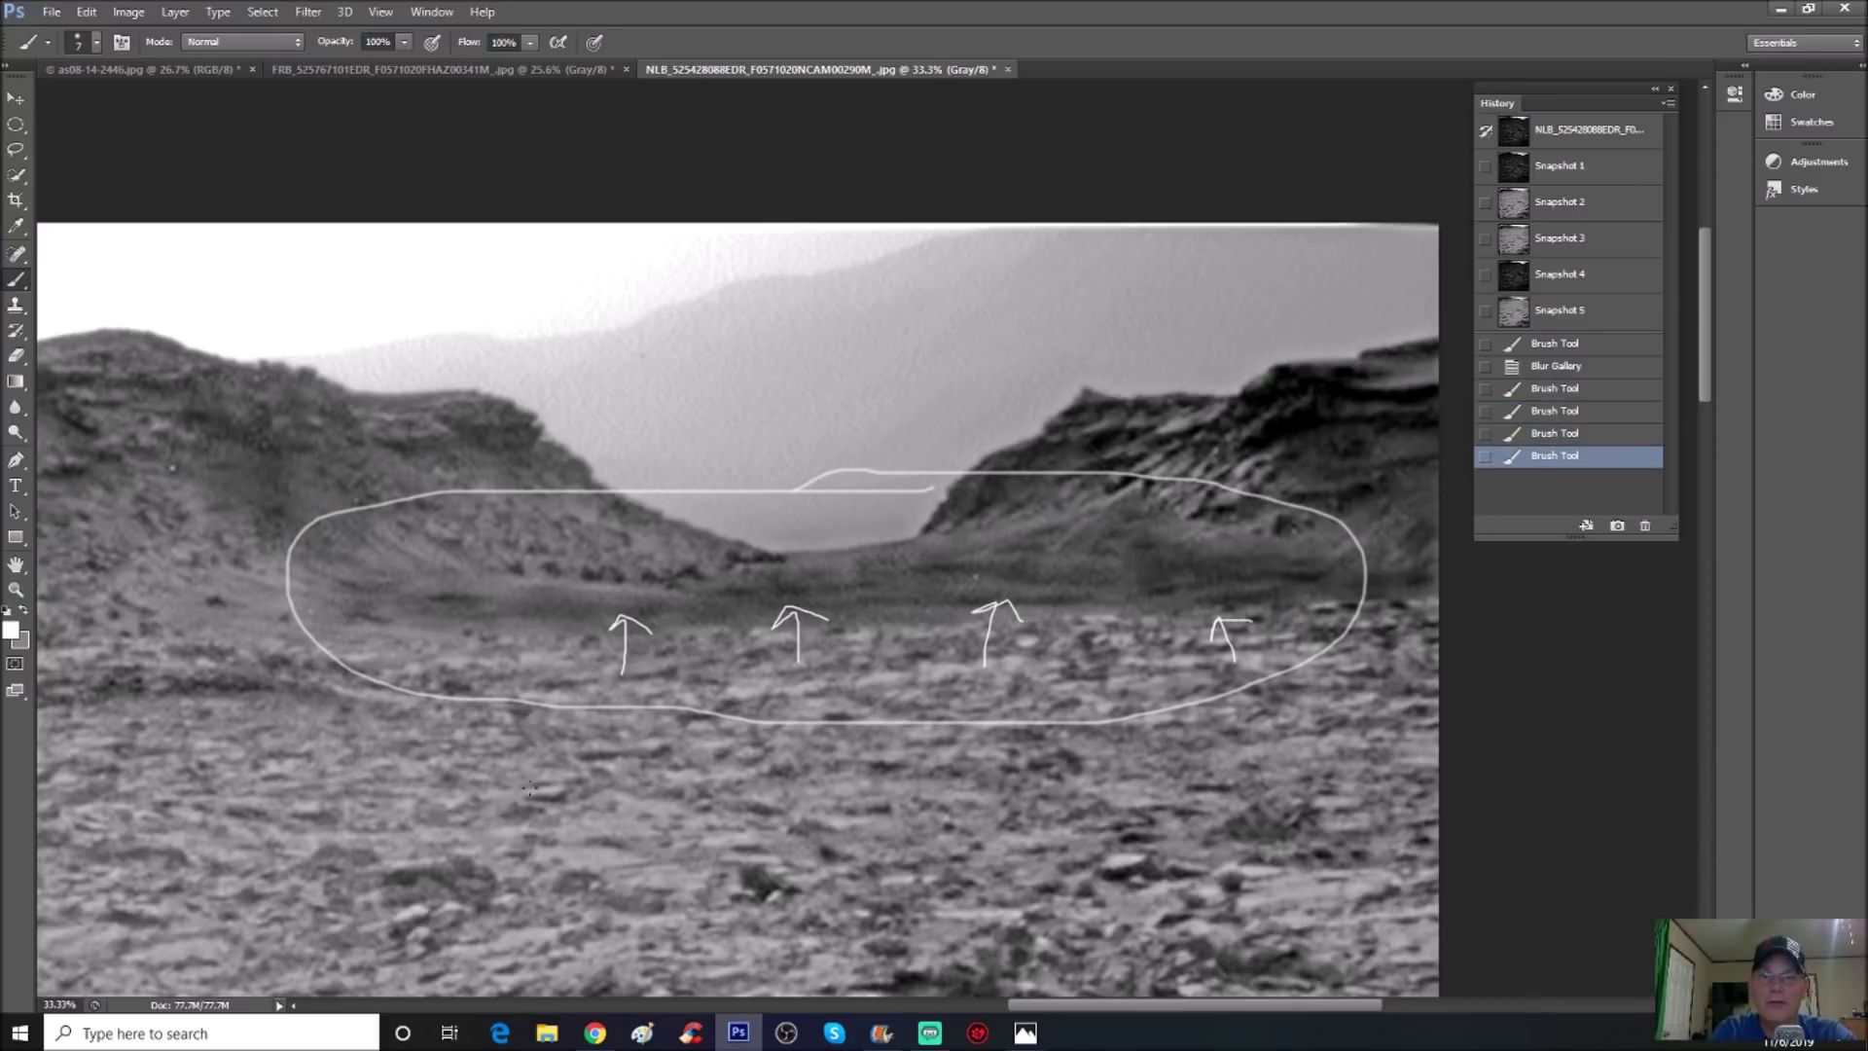
Draw a long diagonal line from the foreground rocks to the far slope and two short lines across the dark valley band
mouse_move(231, 887)
left_mouse_down()
mouse_move(668, 621)
mouse_move(992, 457)
left_mouse_up()
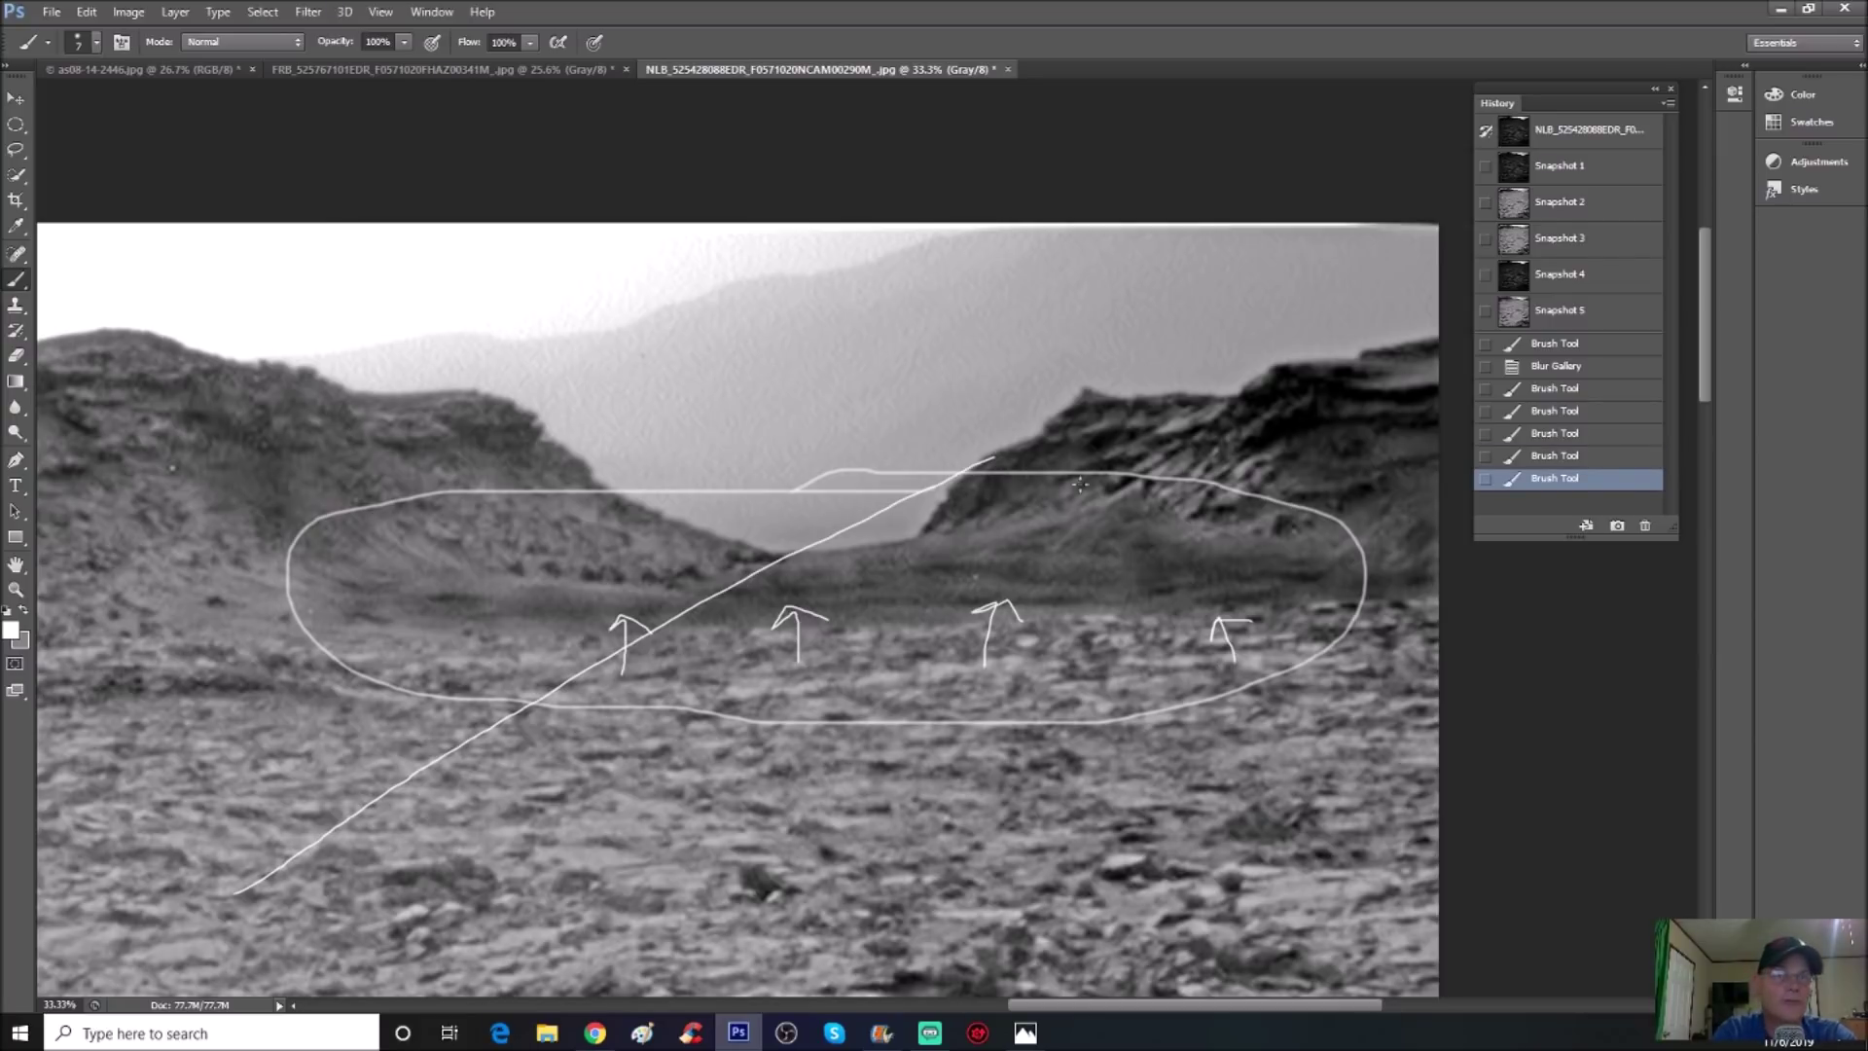
left_click_drag(903, 547, 912, 601)
left_click_drag(1026, 527, 1053, 620)
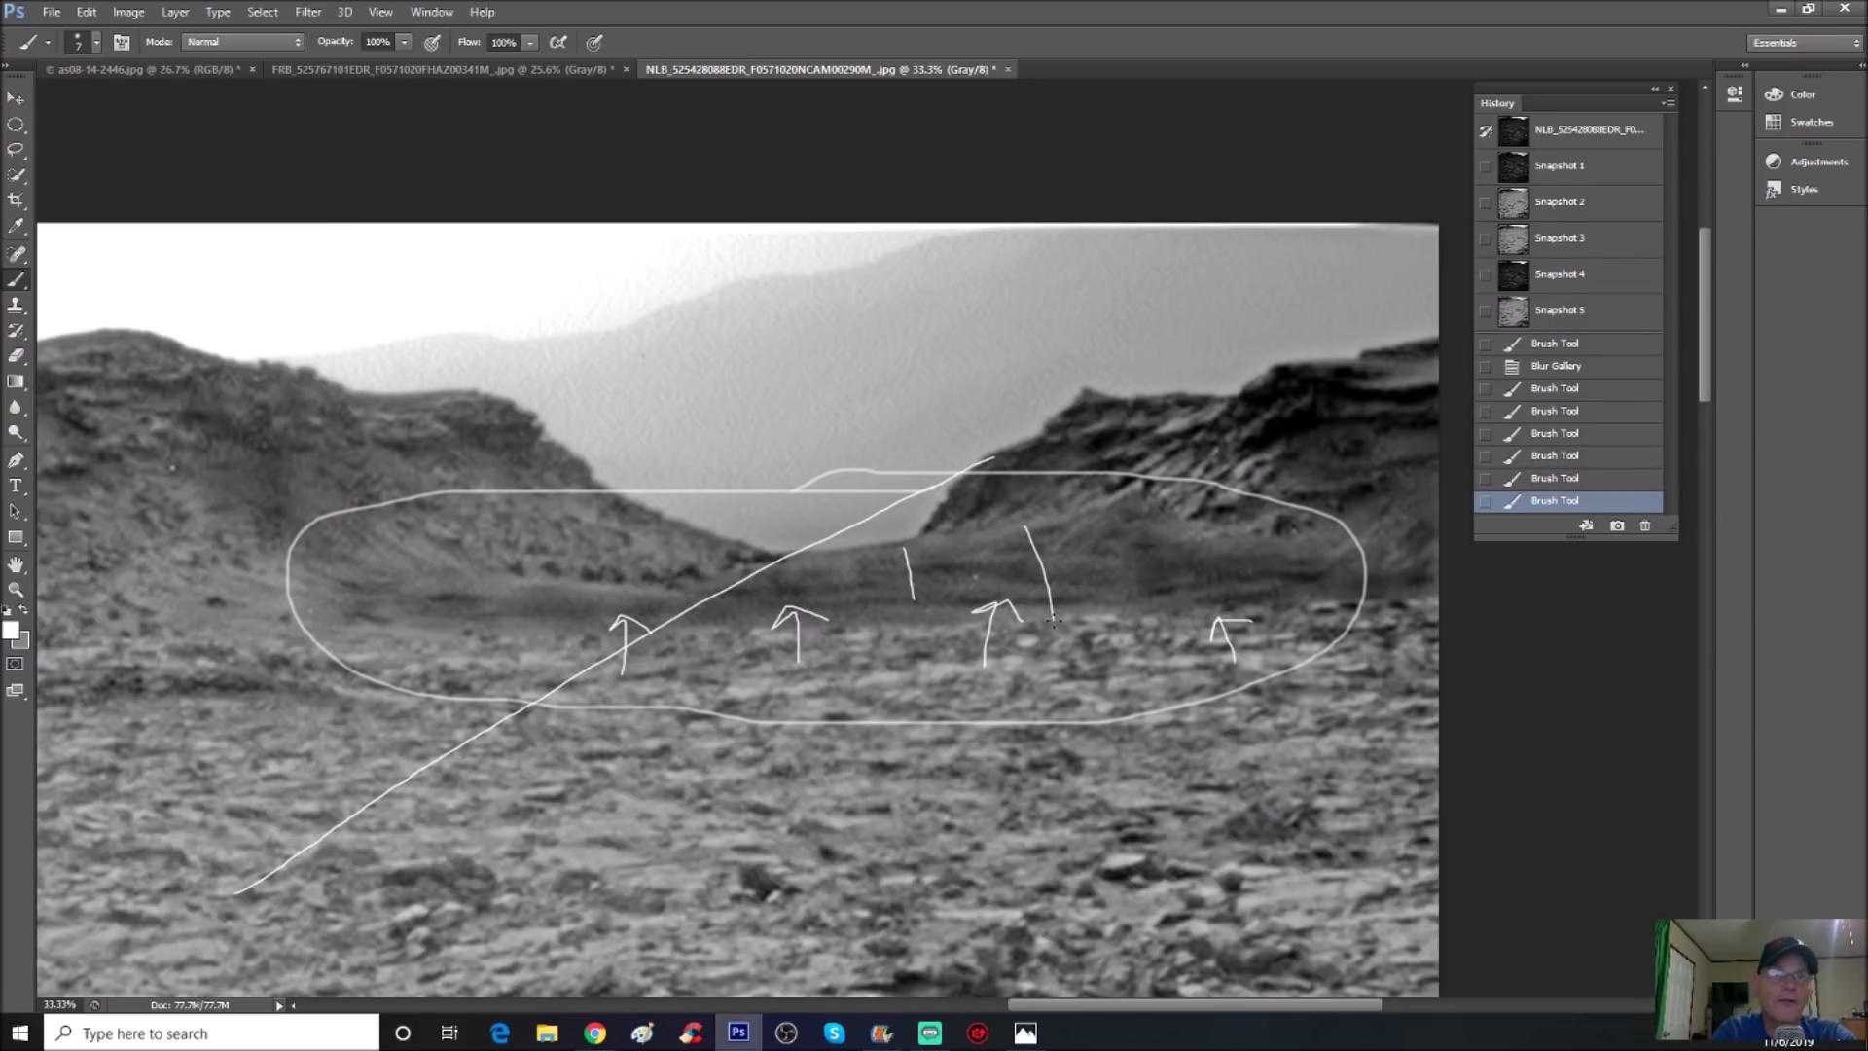
View the valley in Snapshot 4, switch to Snapshot 1, and draw a white loop around the smooth valley floor
left_click(1596, 264)
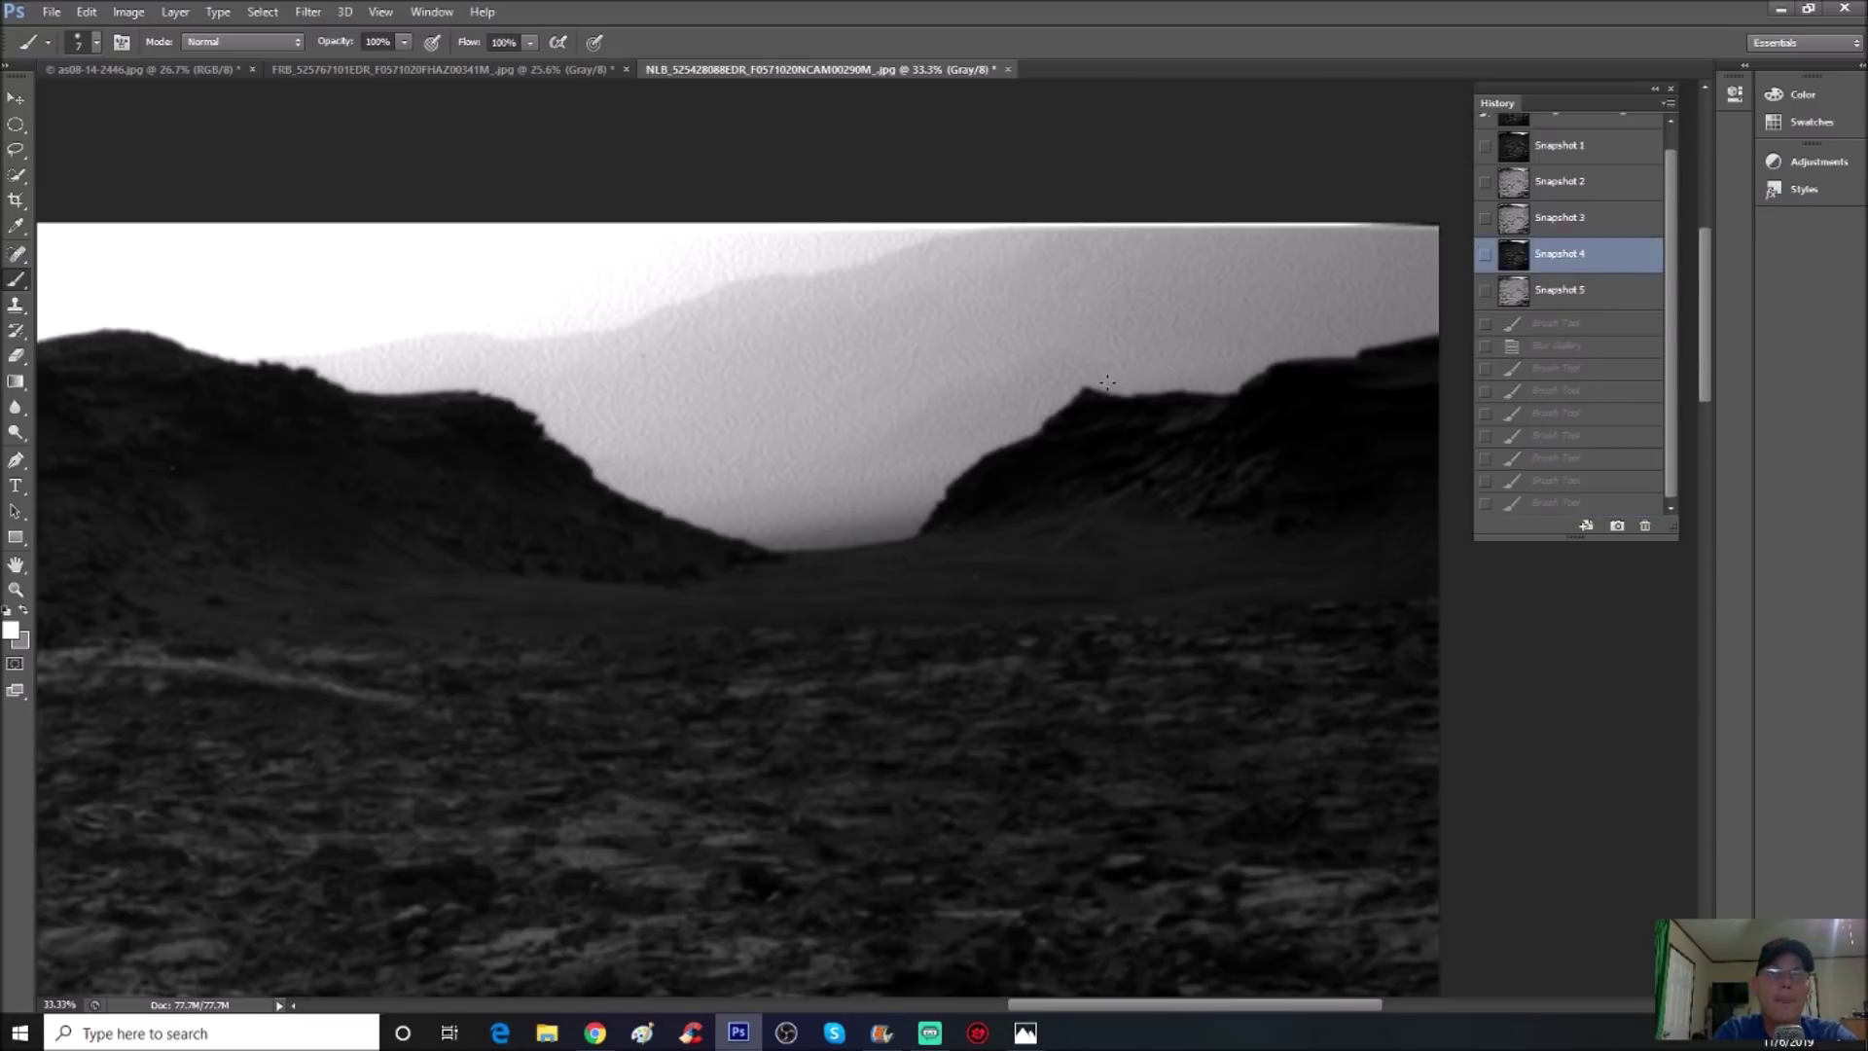
left_click(1566, 146)
mouse_move(447, 541)
left_mouse_down()
mouse_move(412, 574)
mouse_move(409, 624)
mouse_move(708, 675)
mouse_move(1049, 671)
mouse_move(1254, 623)
mouse_move(1313, 547)
mouse_move(1211, 499)
mouse_move(1092, 478)
mouse_move(468, 523)
mouse_move(439, 547)
left_mouse_up()
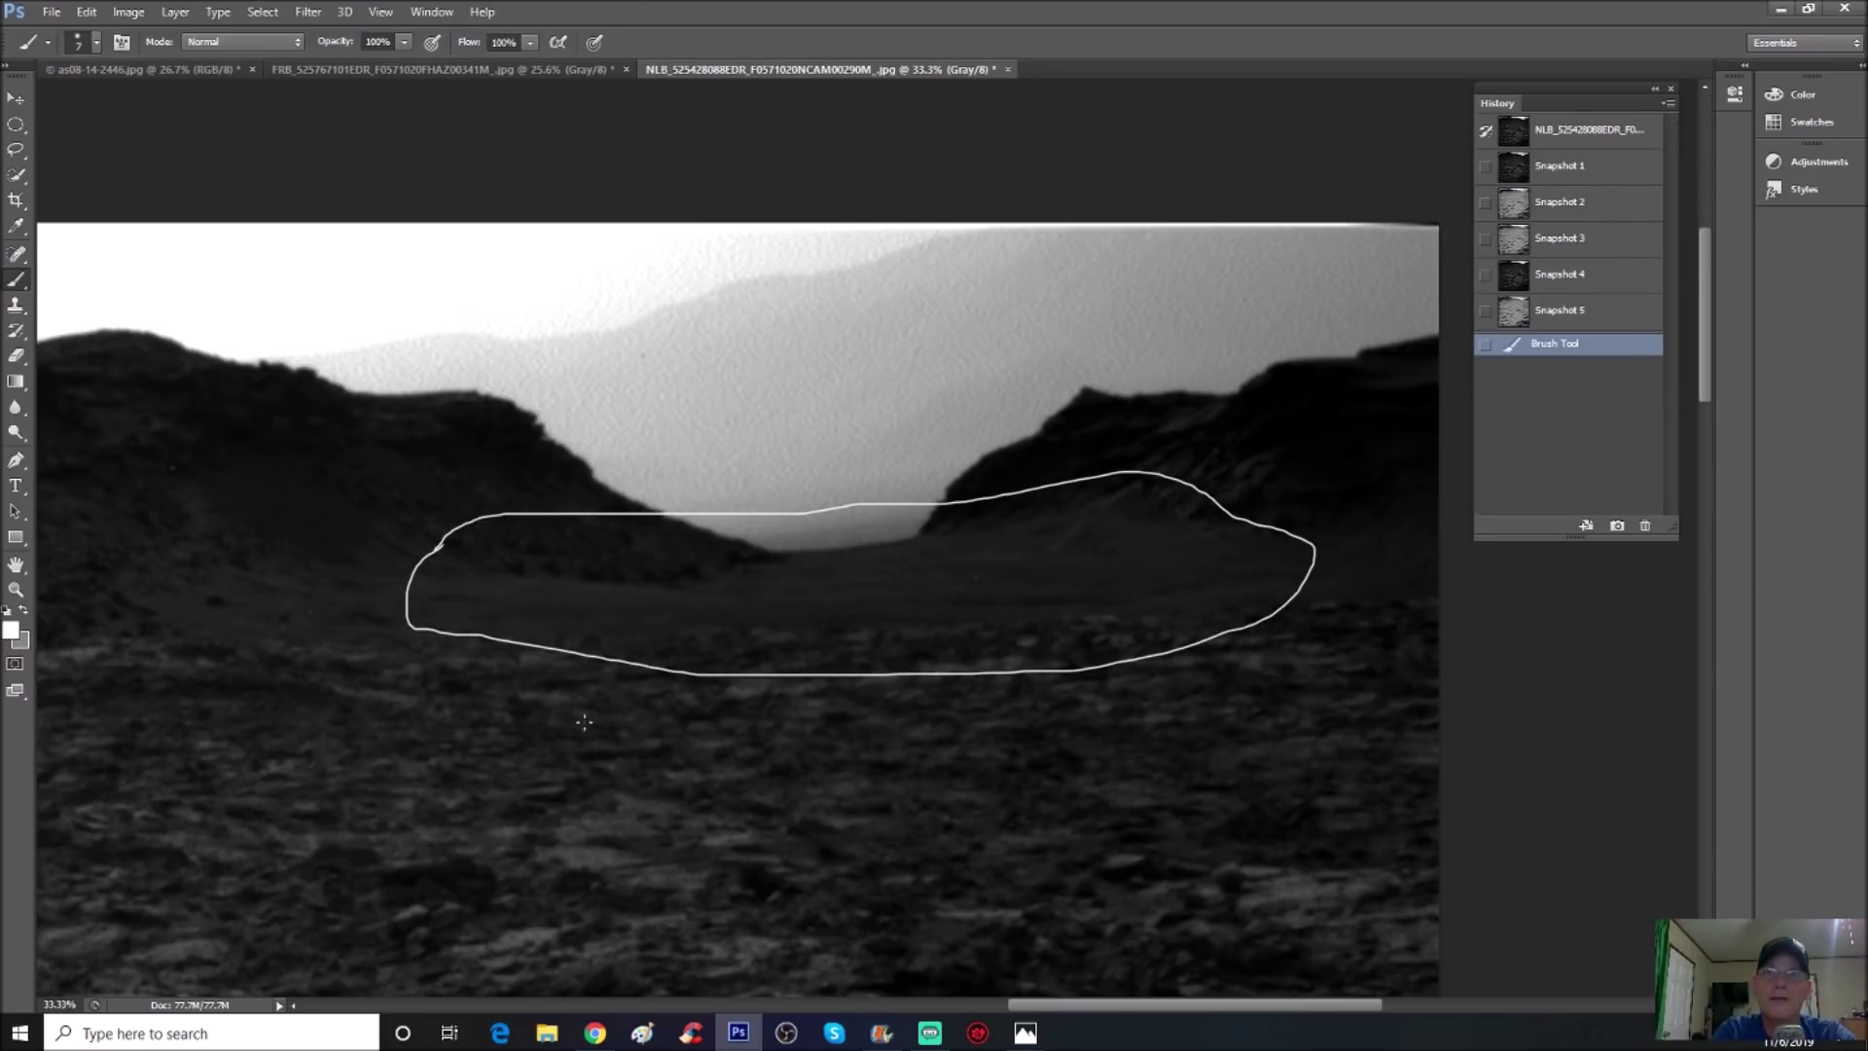
Brush jagged and short white strokes over the foreground rocks and both hillsides outside the valley loop
mouse_move(789, 757)
left_mouse_down()
mouse_move(842, 806)
mouse_move(1153, 850)
mouse_move(1202, 875)
left_mouse_up()
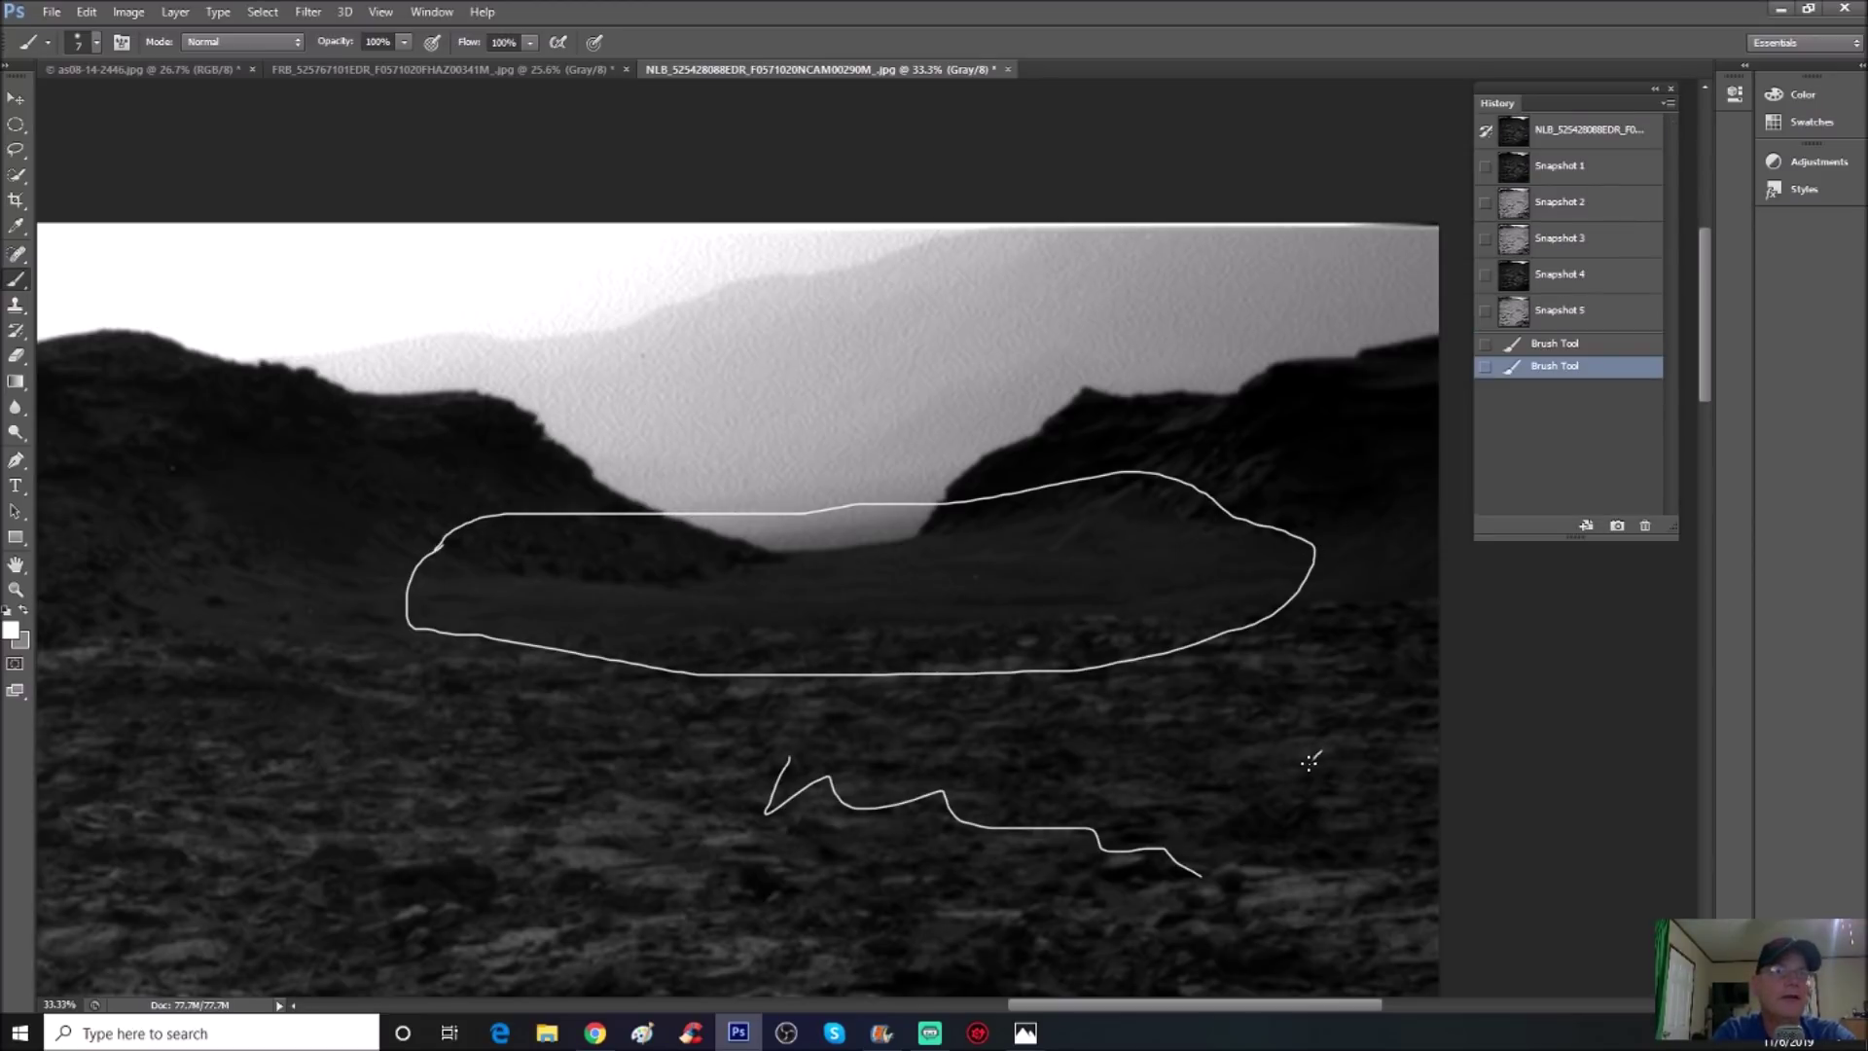
left_click_drag(1310, 749, 1321, 747)
left_click_drag(1309, 459, 1160, 449)
mouse_move(196, 396)
left_mouse_down()
mouse_move(324, 384)
mouse_move(412, 403)
mouse_move(543, 470)
left_mouse_up()
left_click_drag(394, 485, 482, 483)
left_click_drag(149, 476, 281, 478)
left_click(1080, 446)
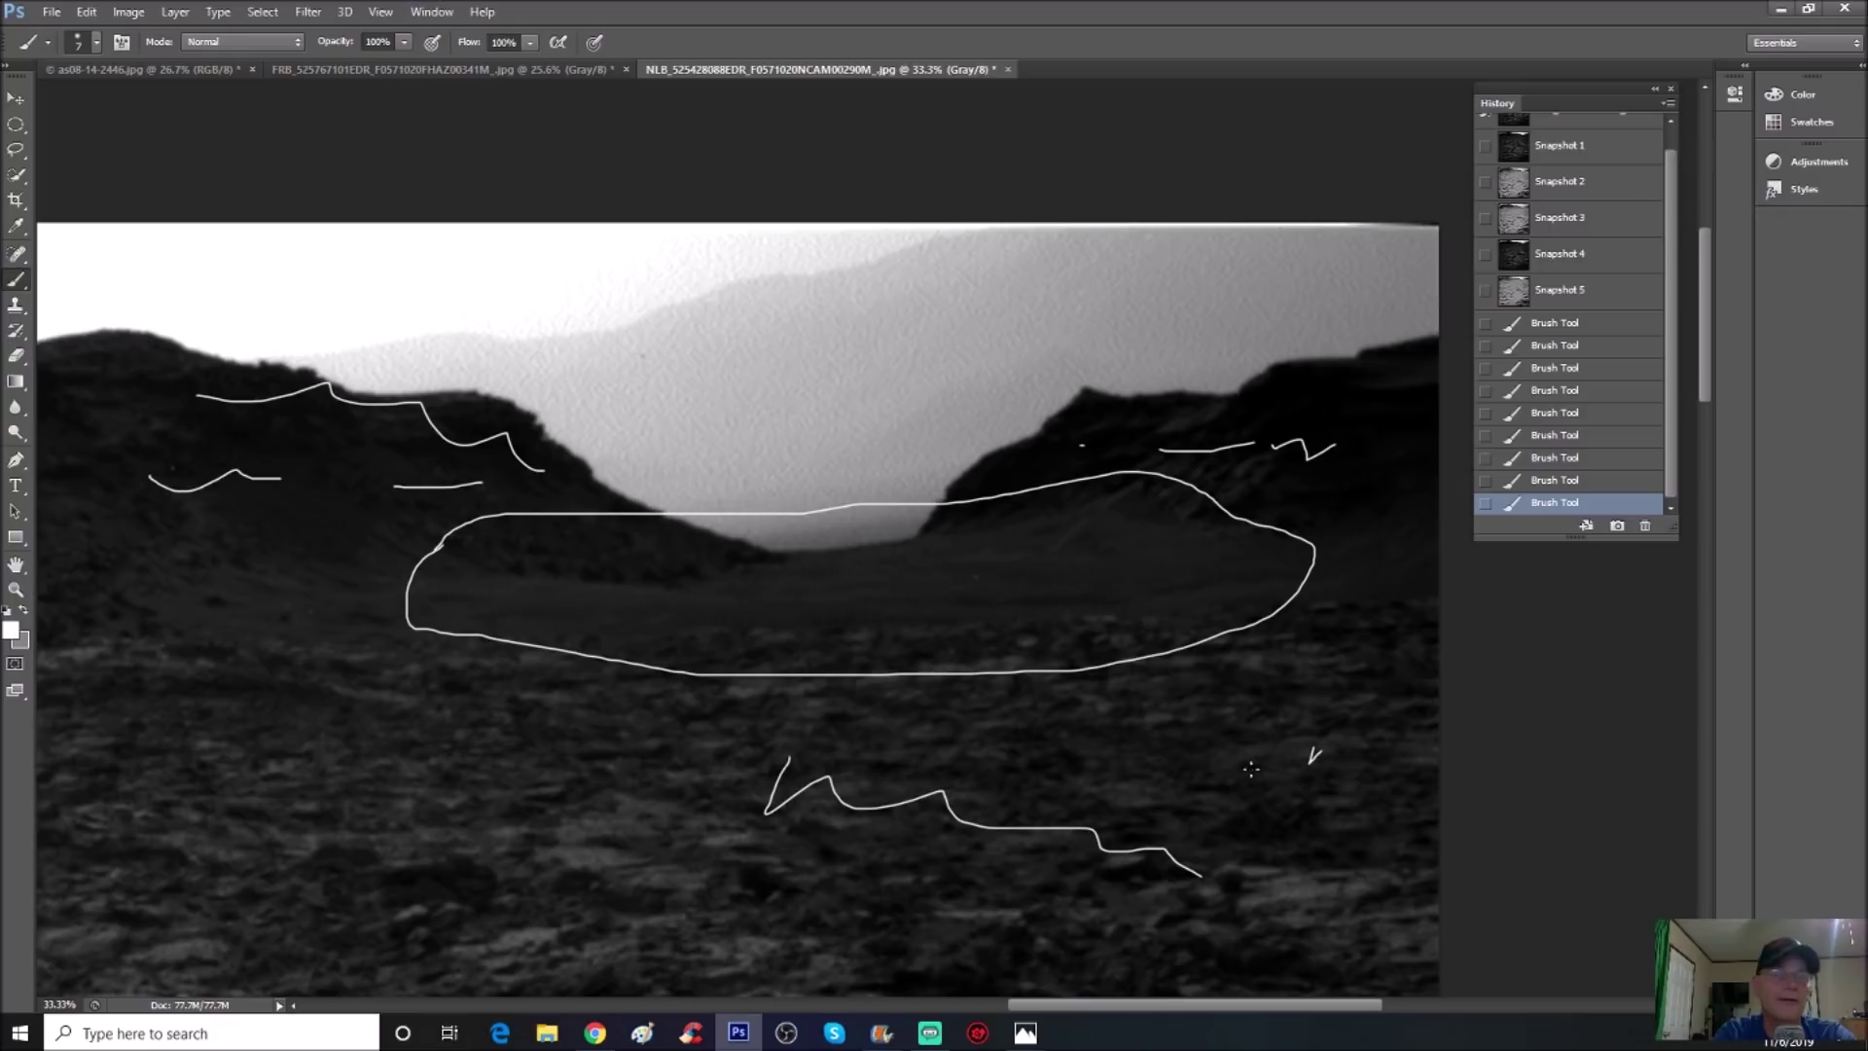
Compare Snapshots 2 and 3 over the valley floor, and alternate Snapshots 2, 3 and 5 over the dark ridge
left_click(1637, 181)
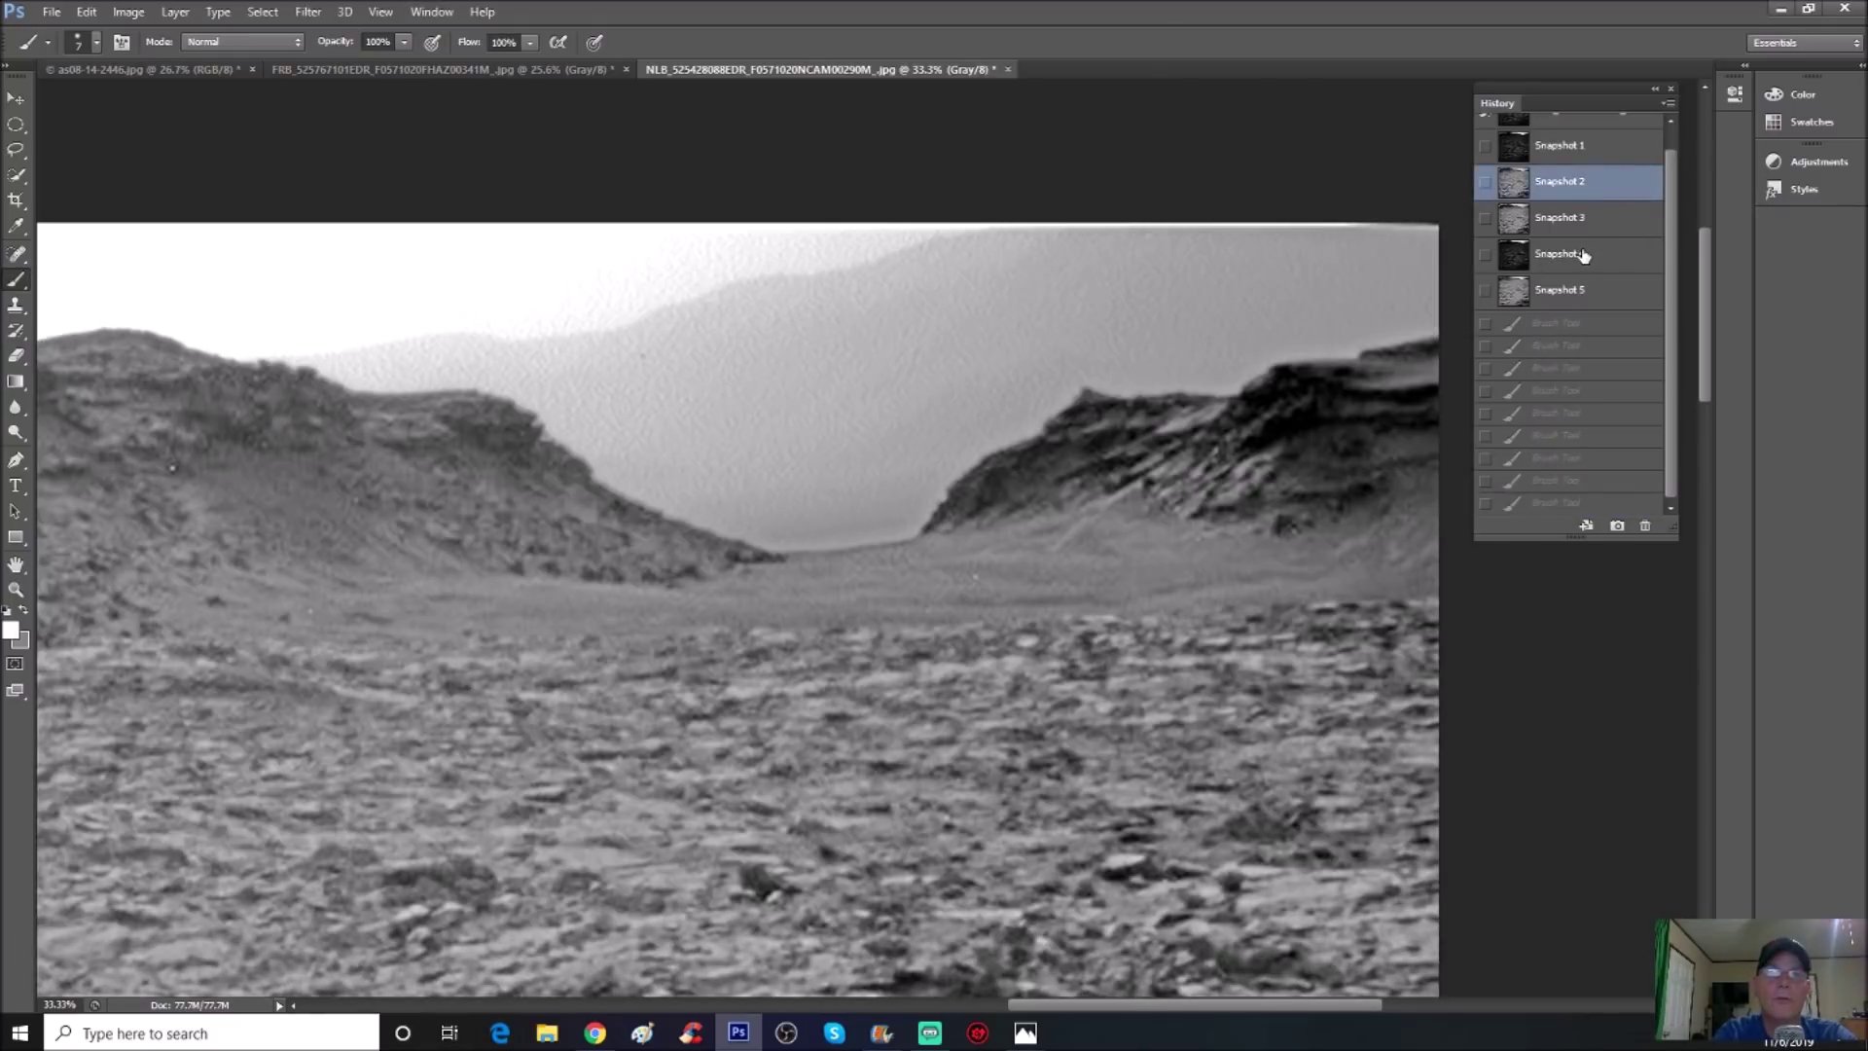
left_click(1597, 225)
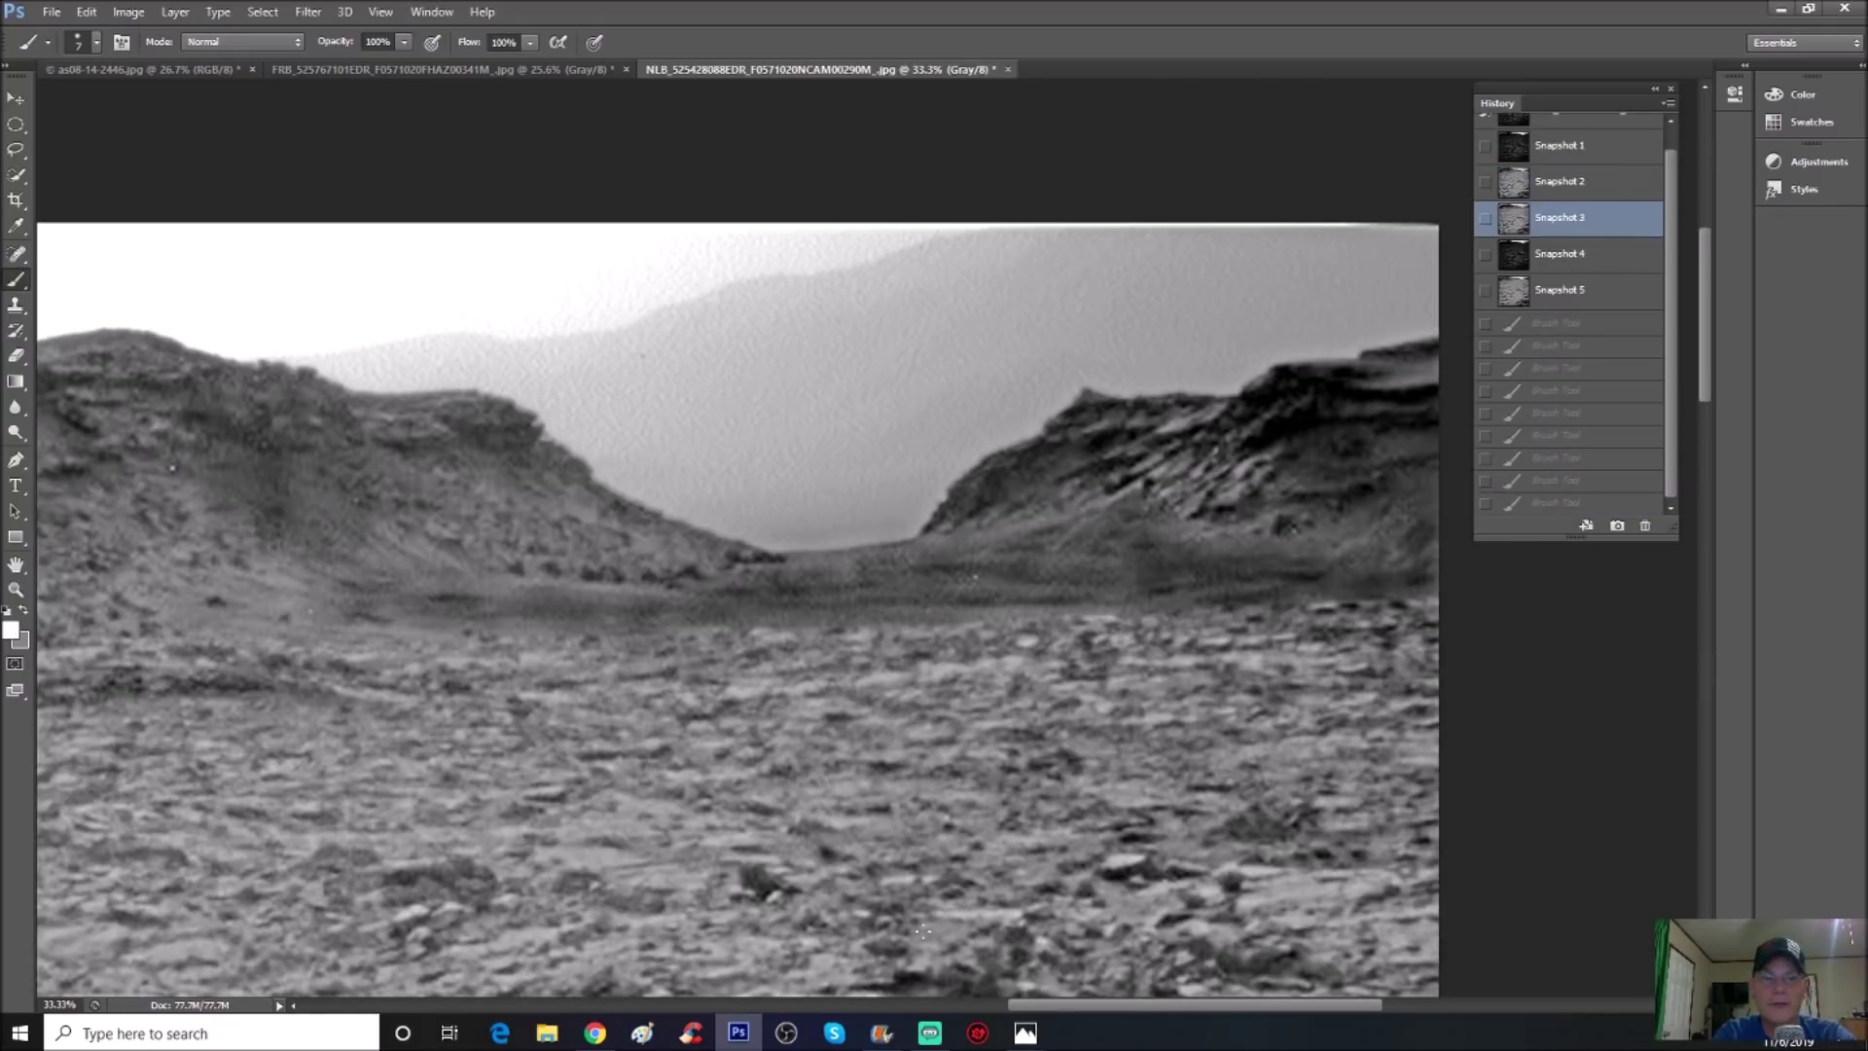
left_click_drag(1082, 1004, 805, 1004)
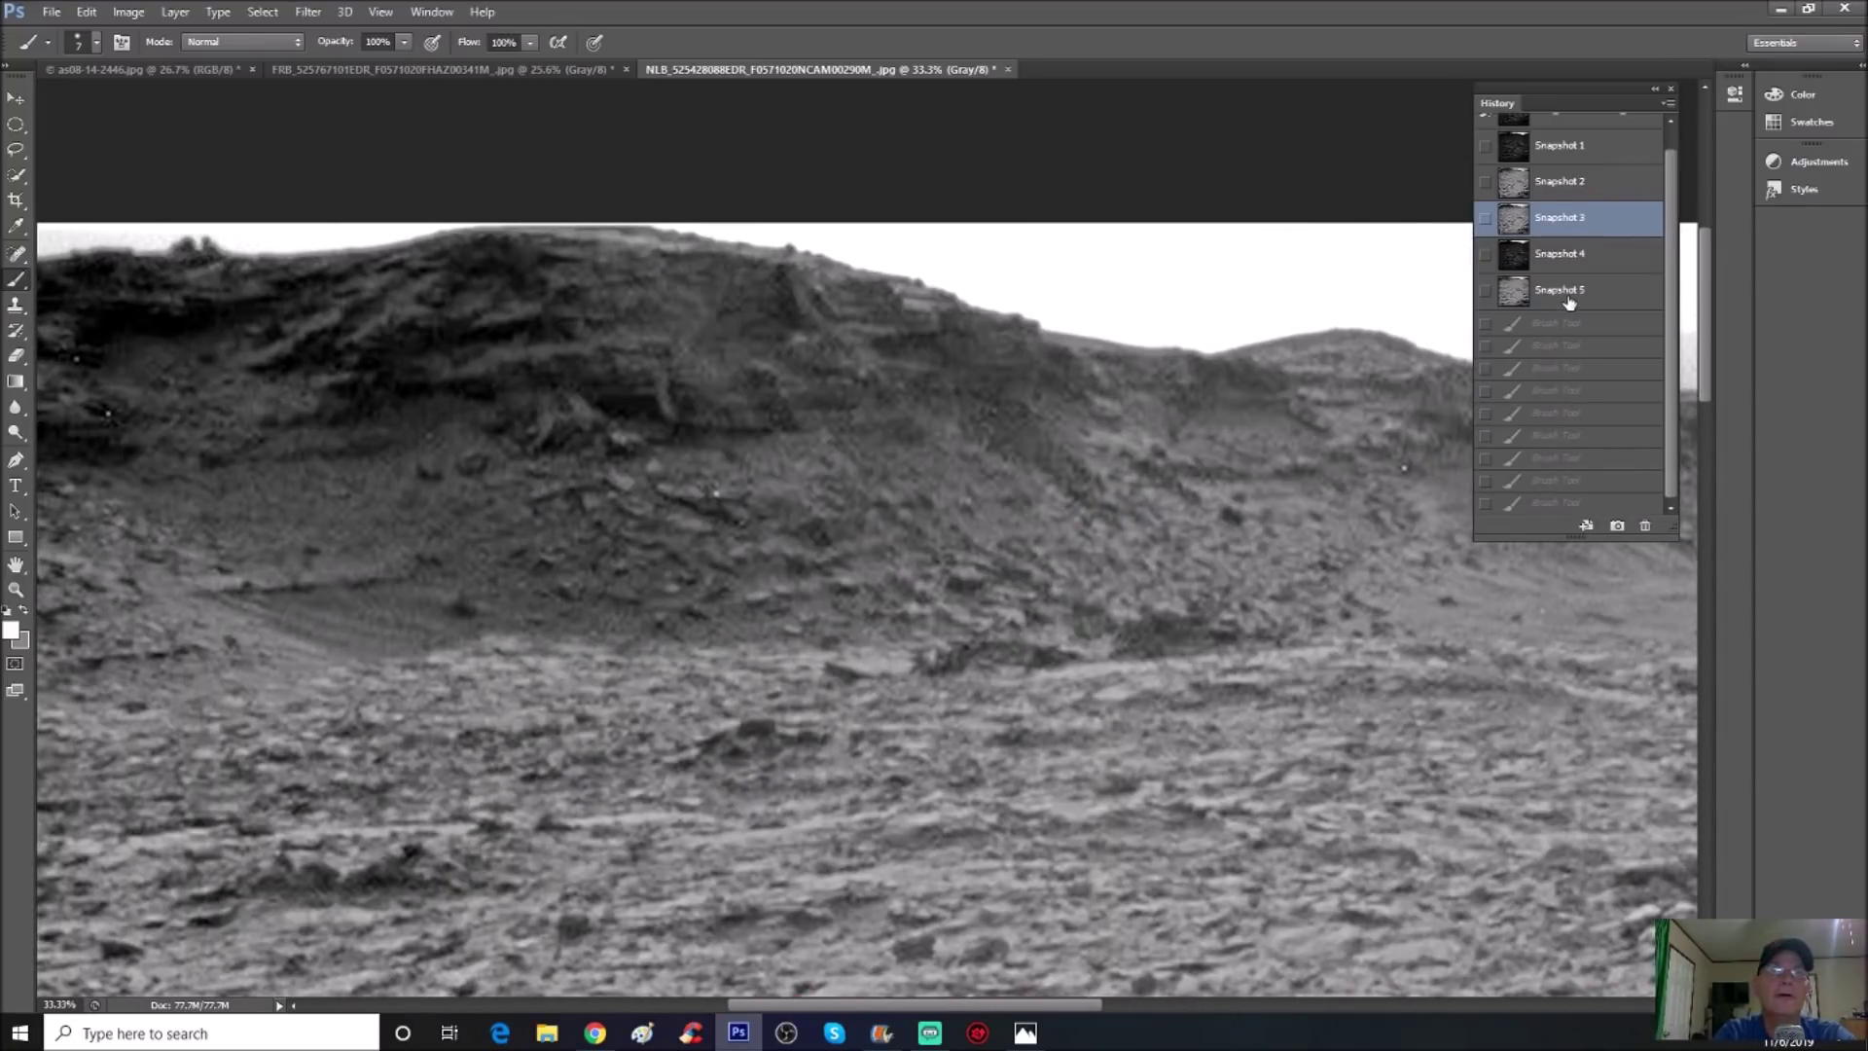
left_click(1568, 298)
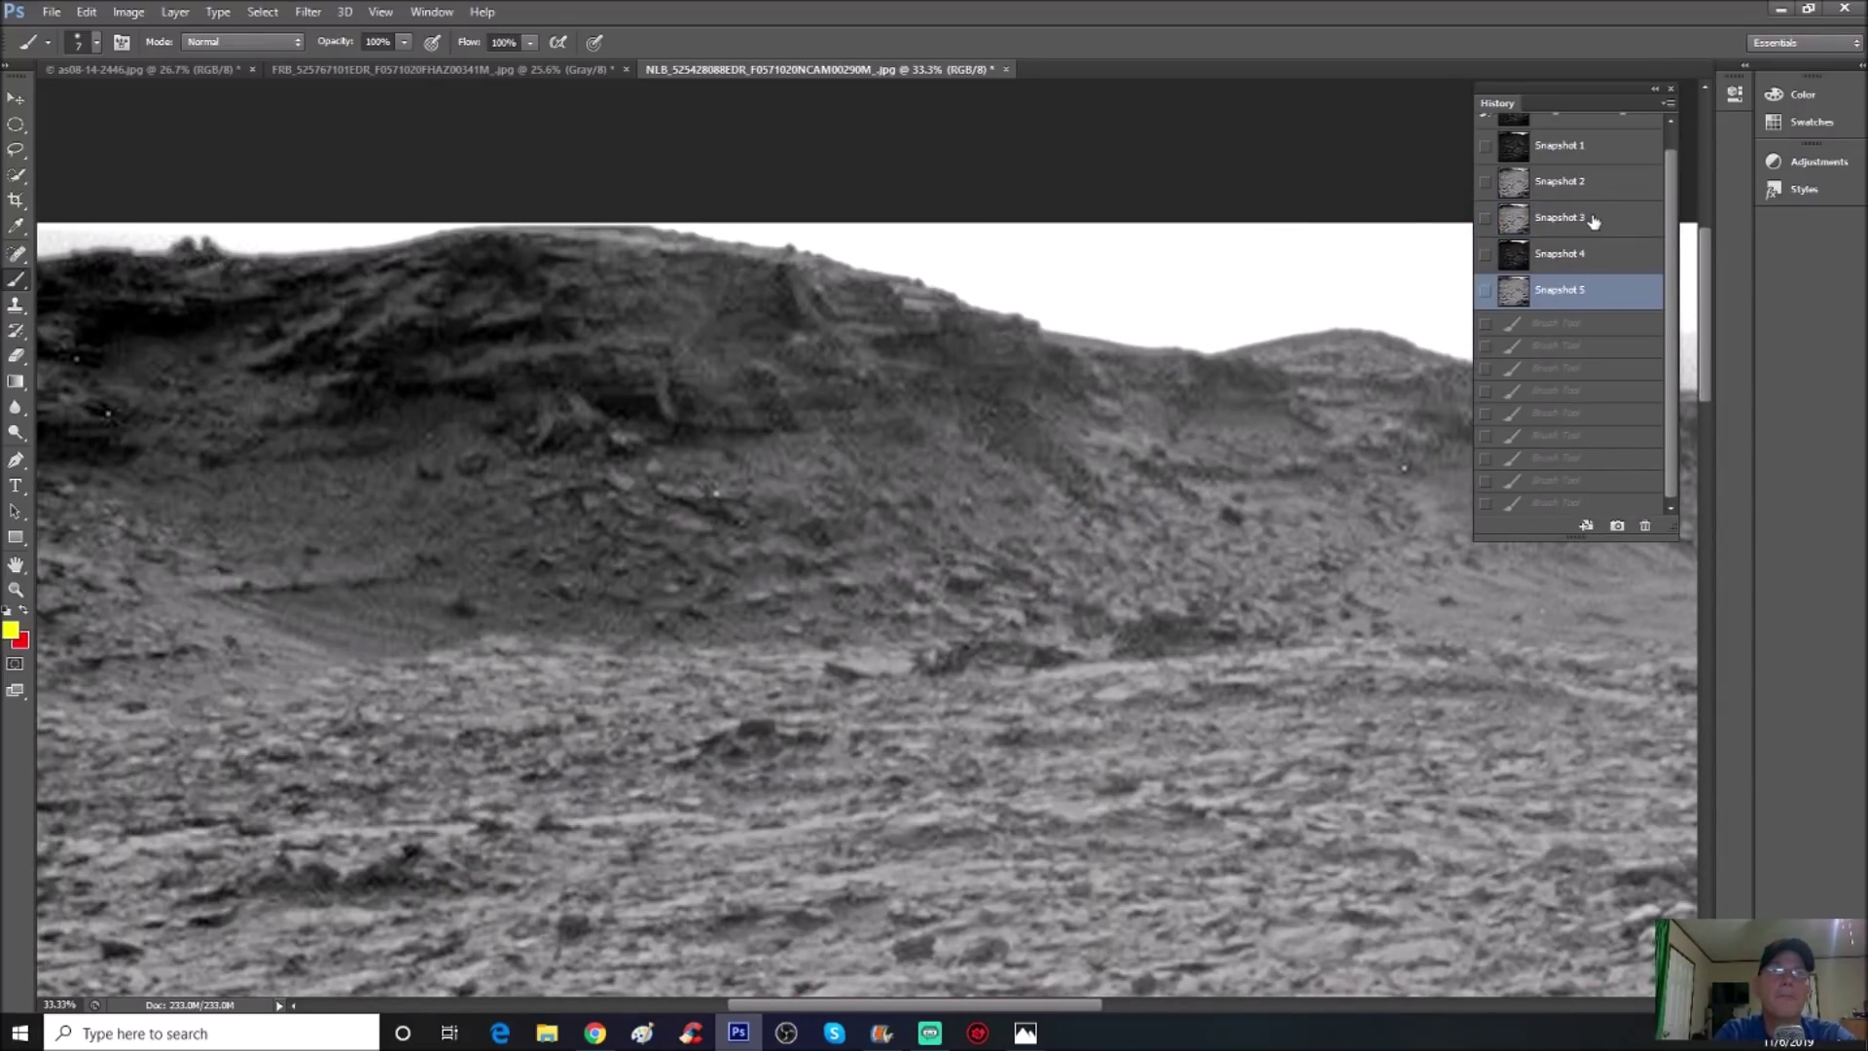
left_click(1593, 222)
left_click(1587, 291)
left_click(1592, 223)
left_click(1601, 194)
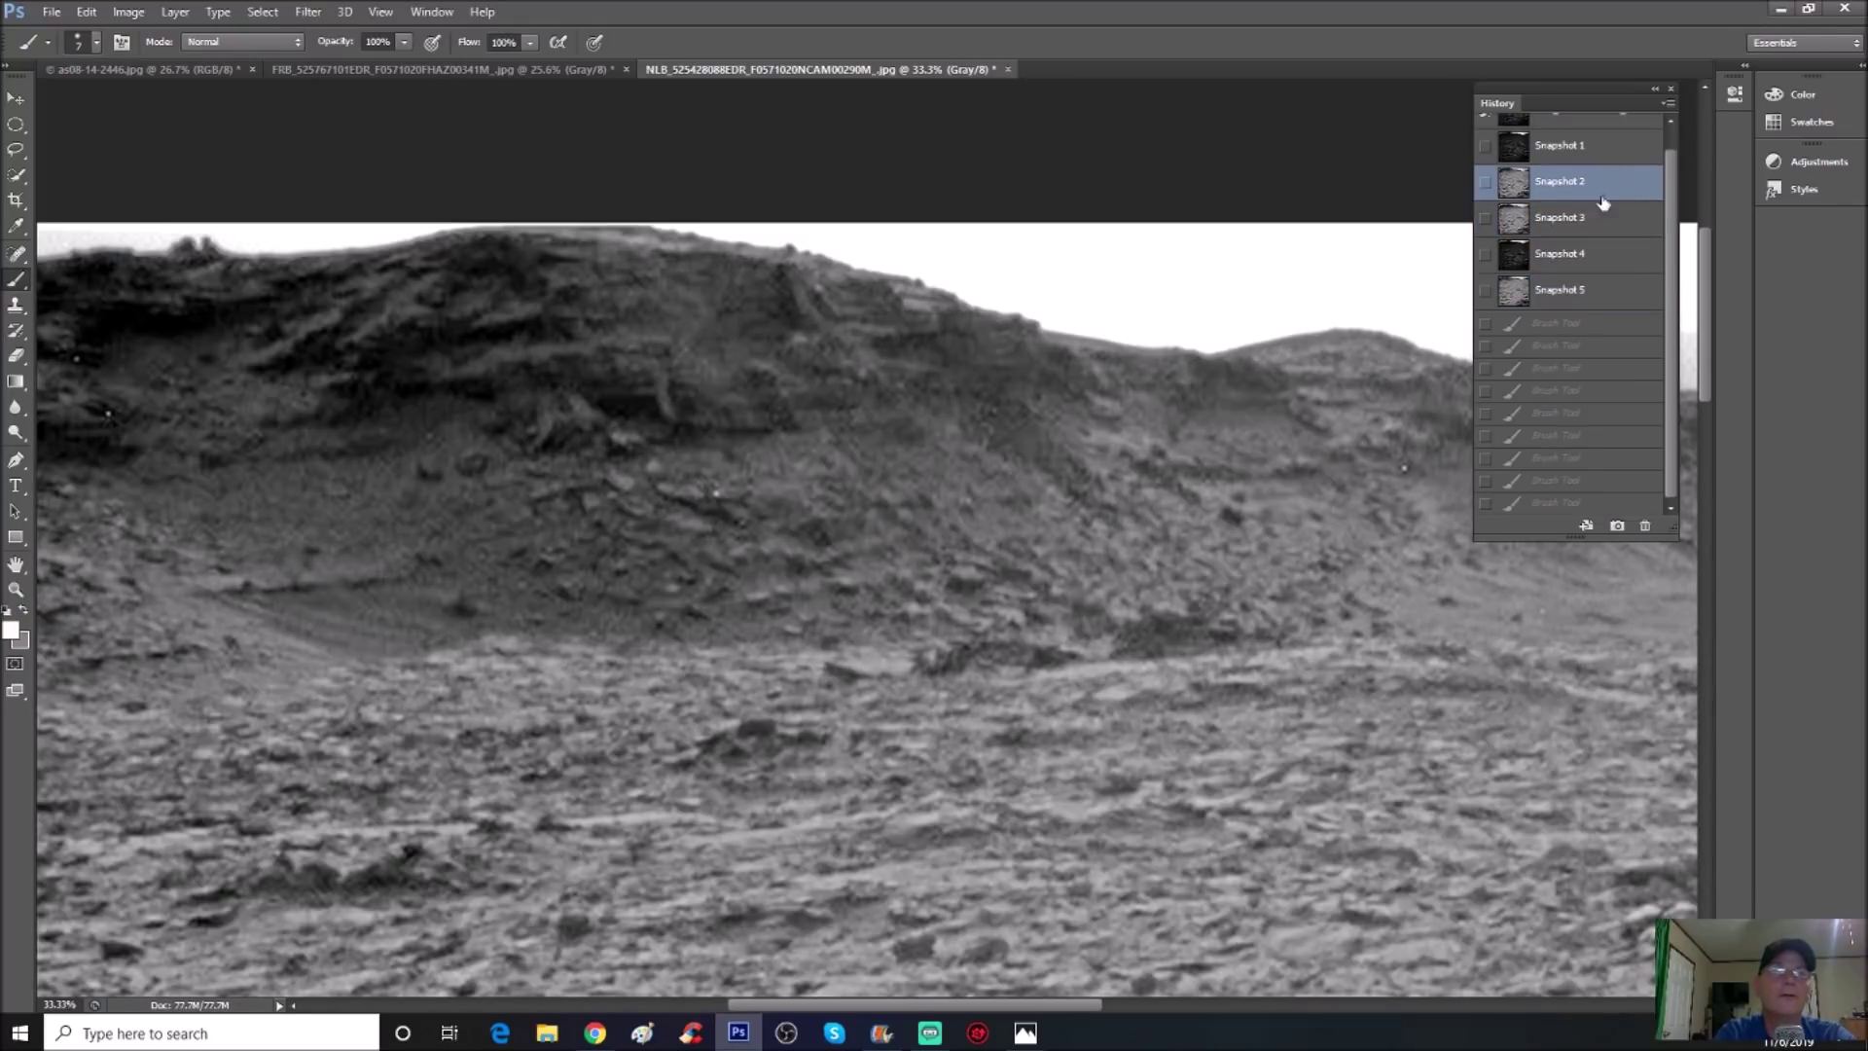
left_click(1606, 295)
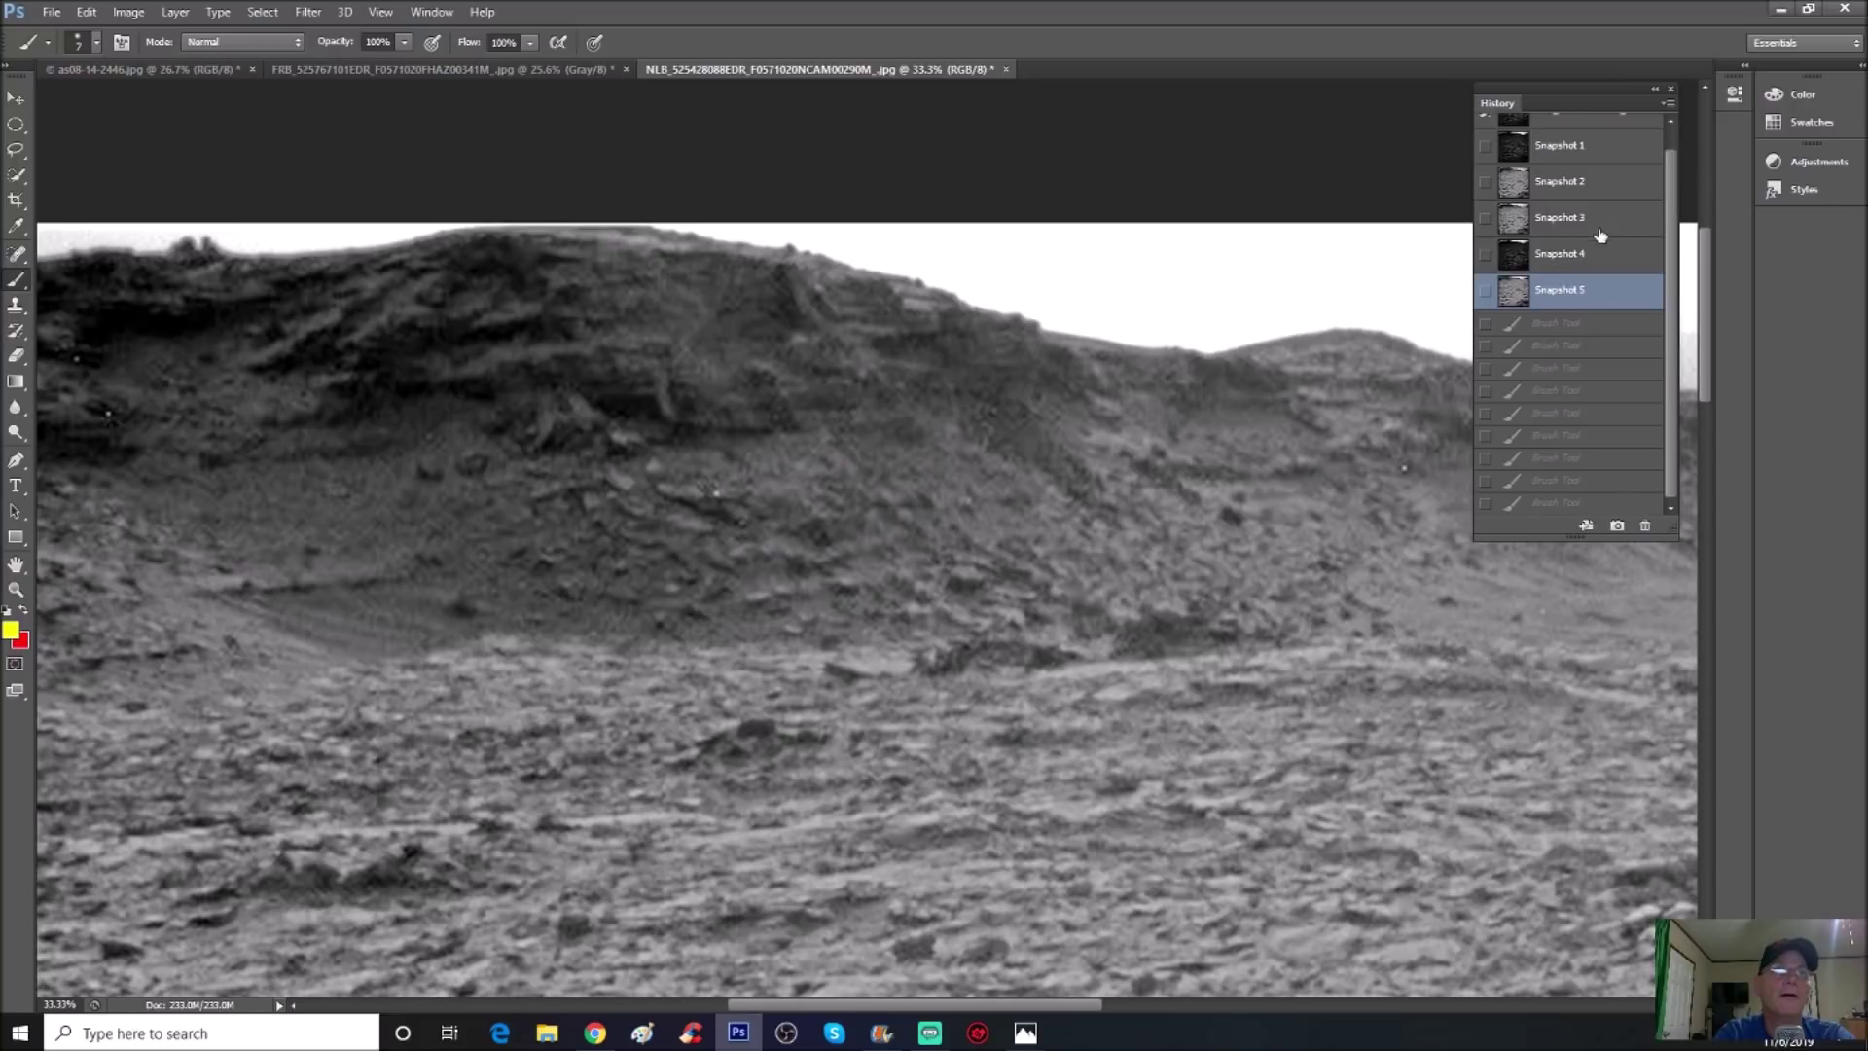
left_click(1600, 229)
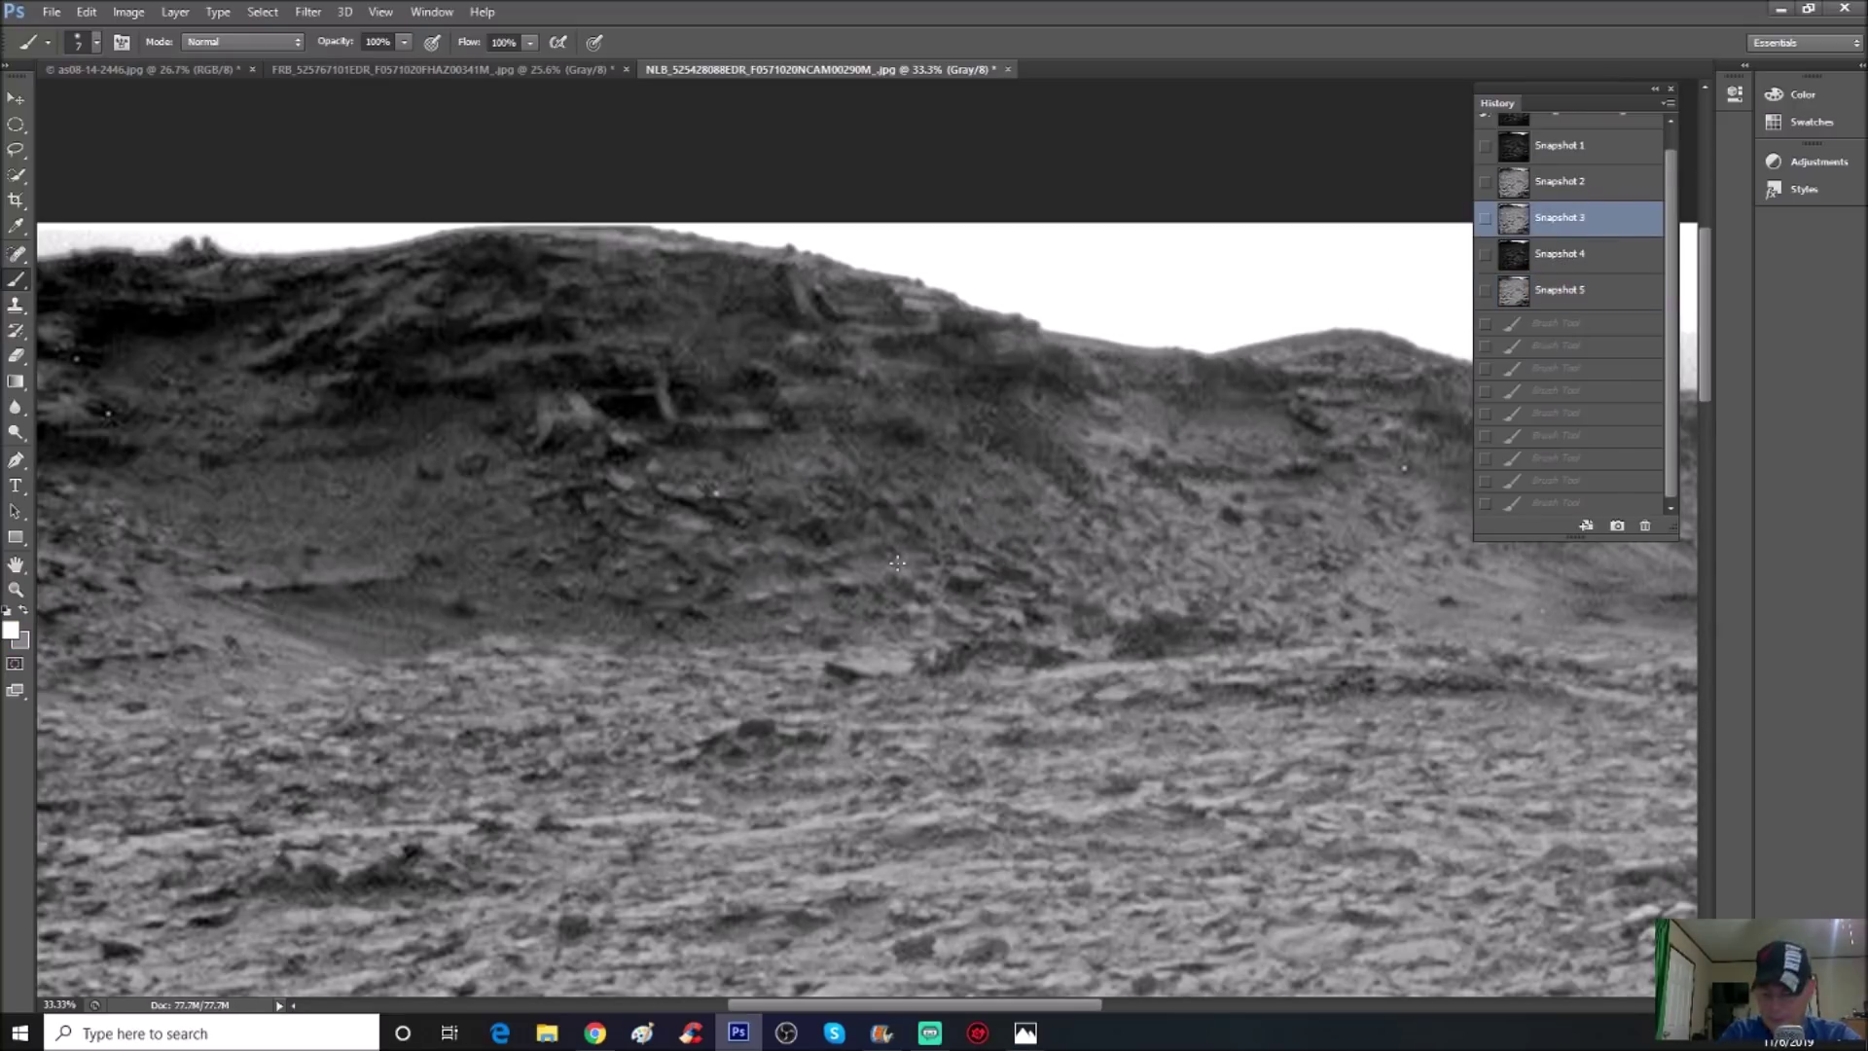
Review the valley between the hills in Snapshot 3, and switch to the Photos window showing 2.png
key("ctrl+minus")
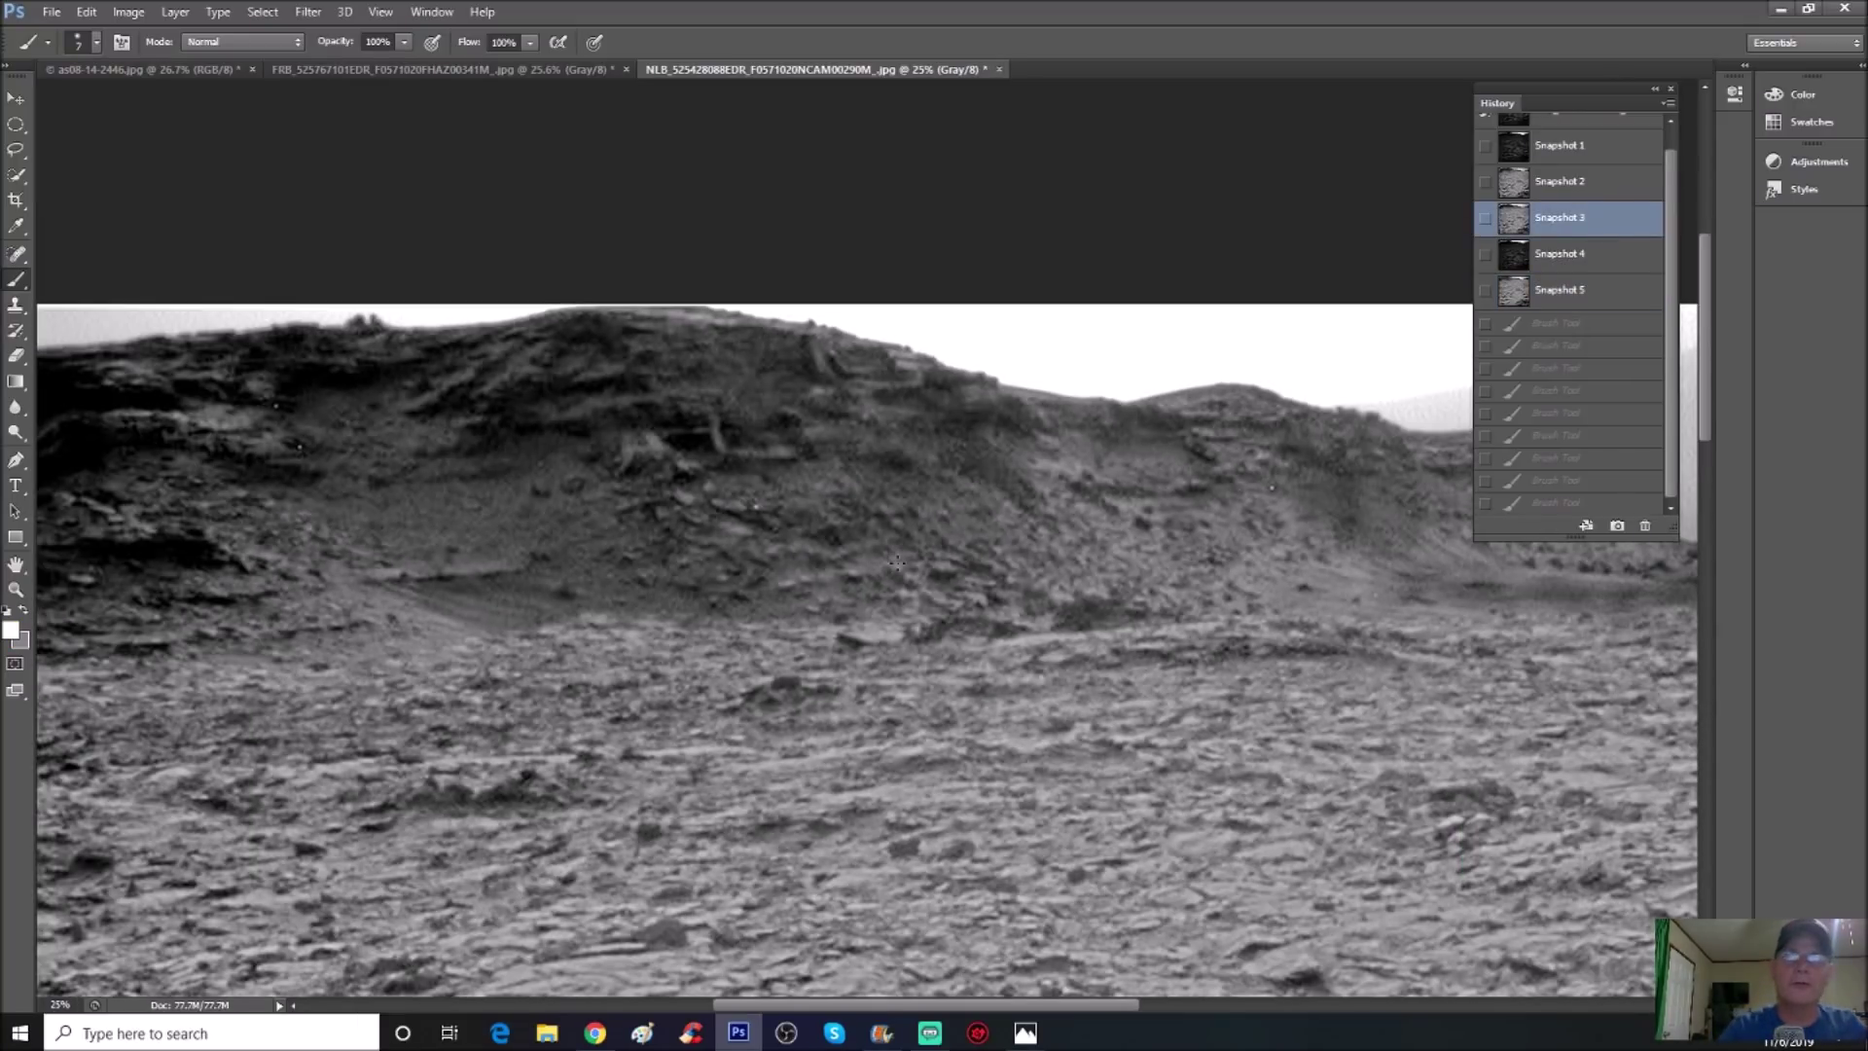
left_click_drag(833, 1005, 1043, 1007)
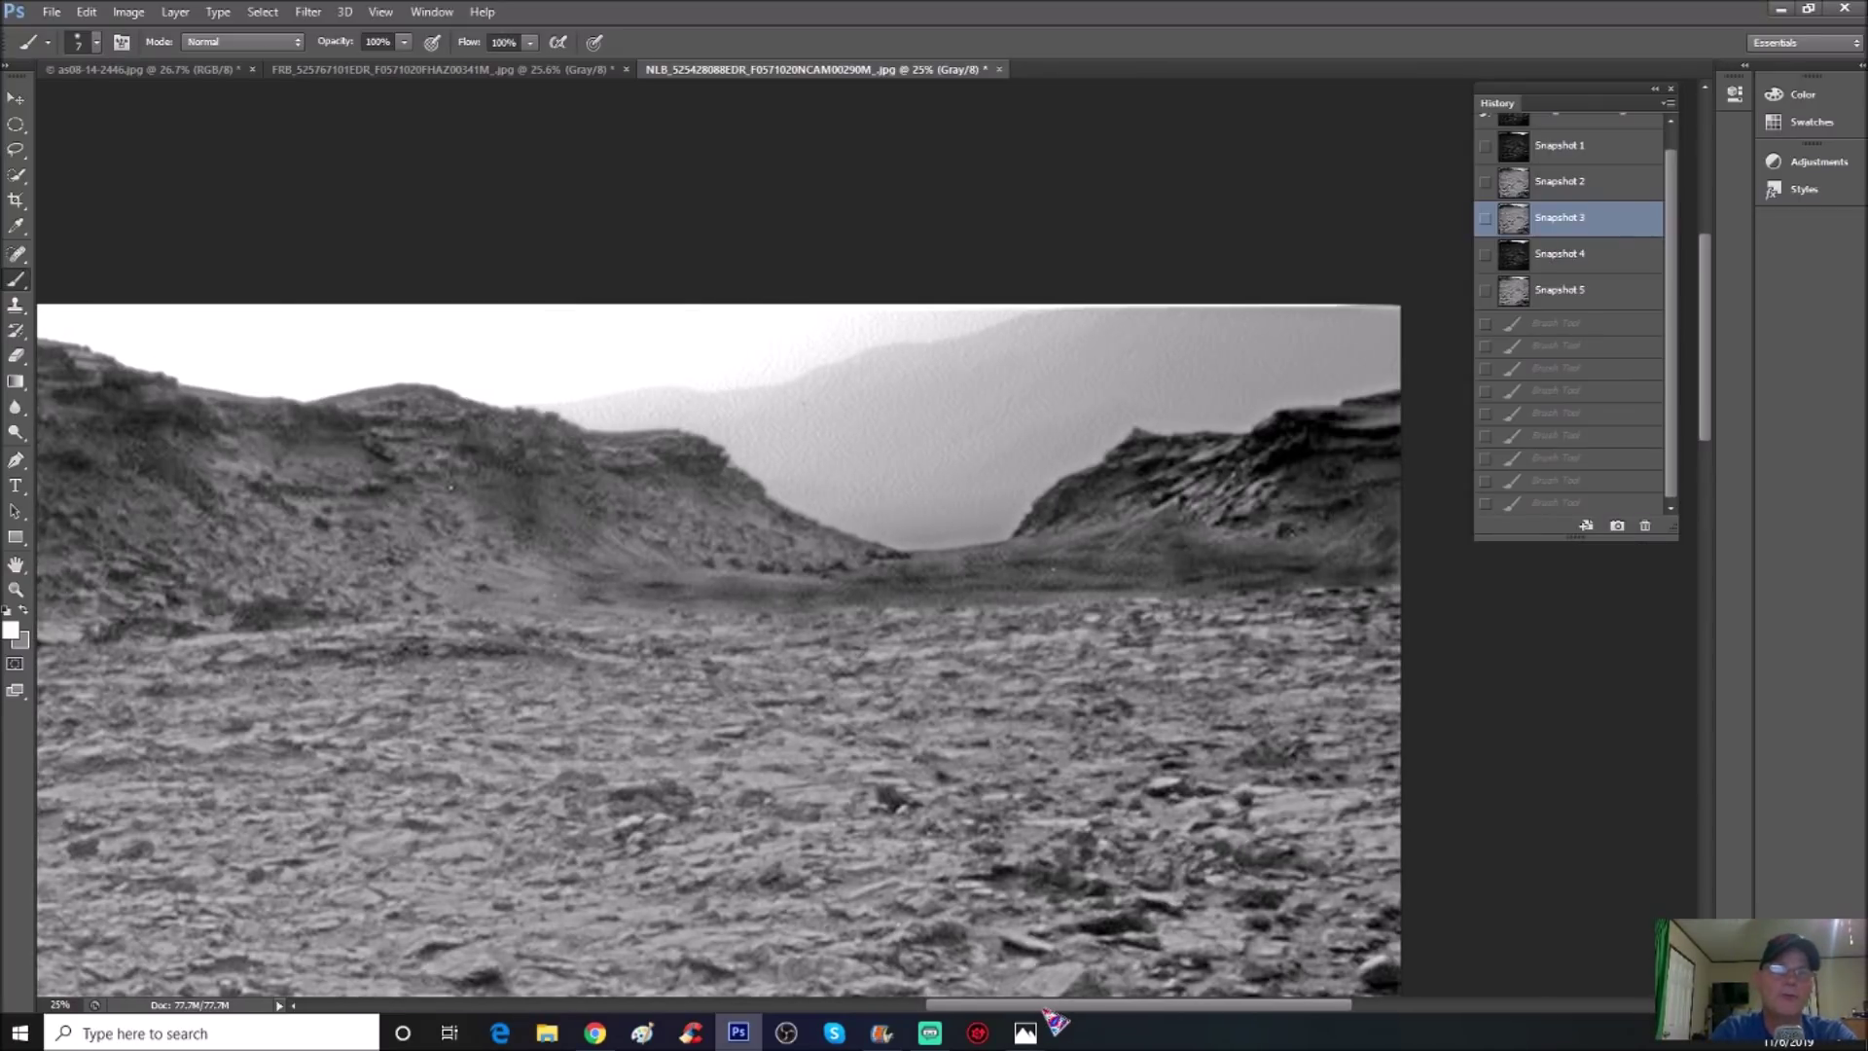
mouse_move(1026, 1034)
left_click(1128, 953)
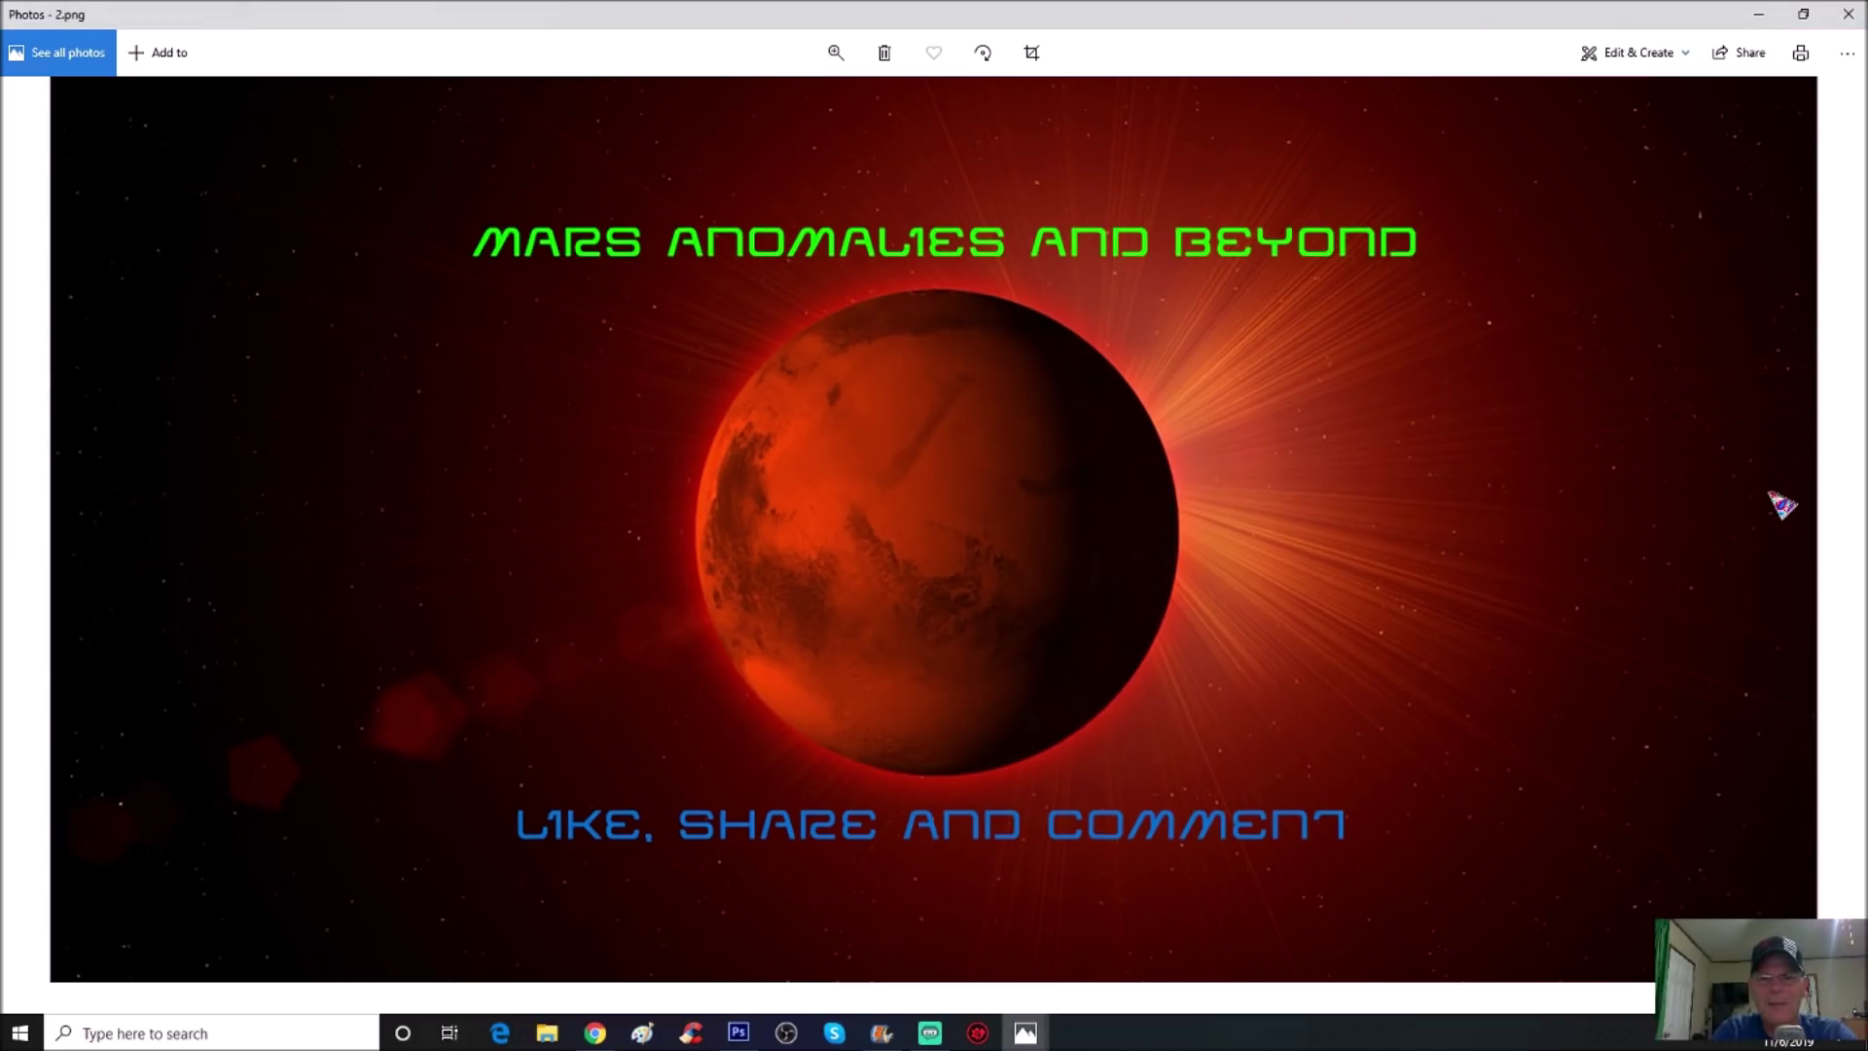